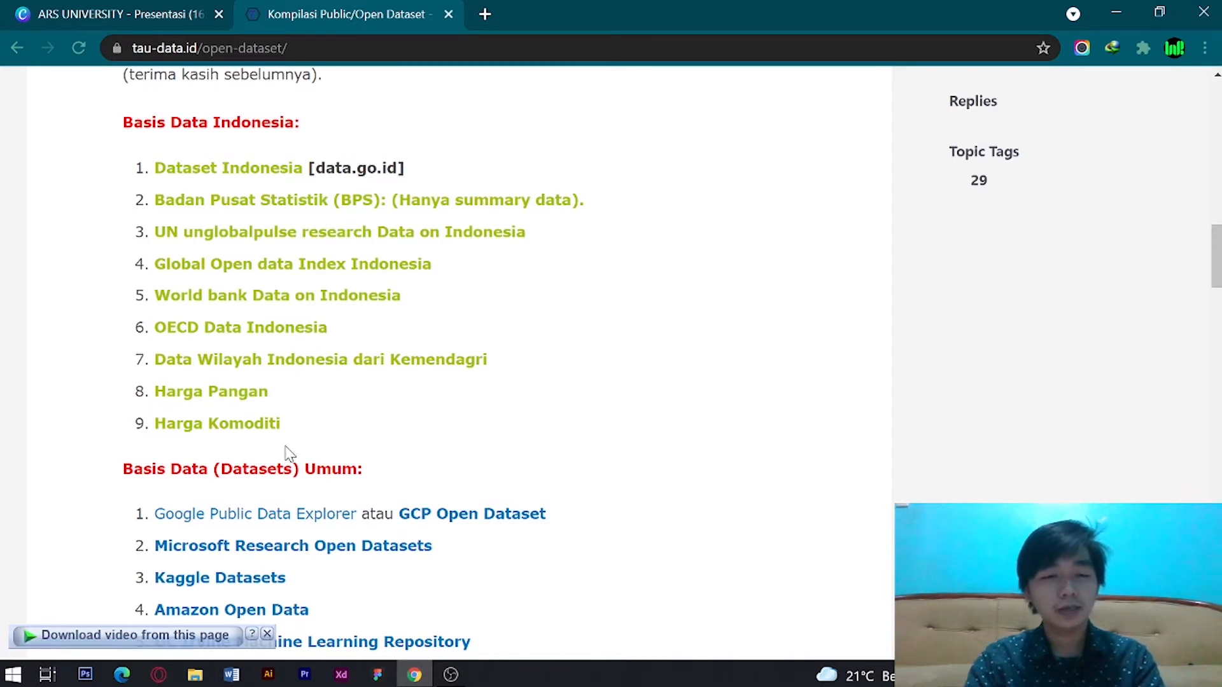
- Open the UC Irvine Machine Learning Repository from the list of general datasets
scroll(332, 302, "down", 5)
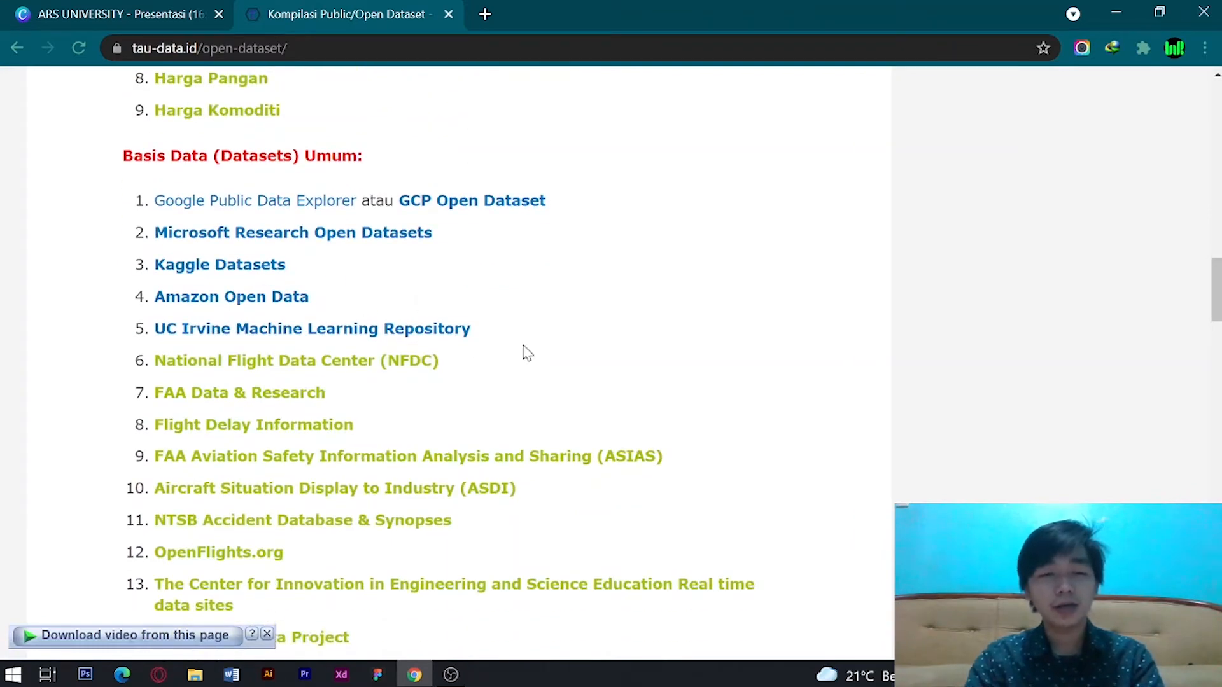
scroll(528, 354, "down", 20)
scroll(523, 353, "down", 6)
scroll(523, 350, "up", 20)
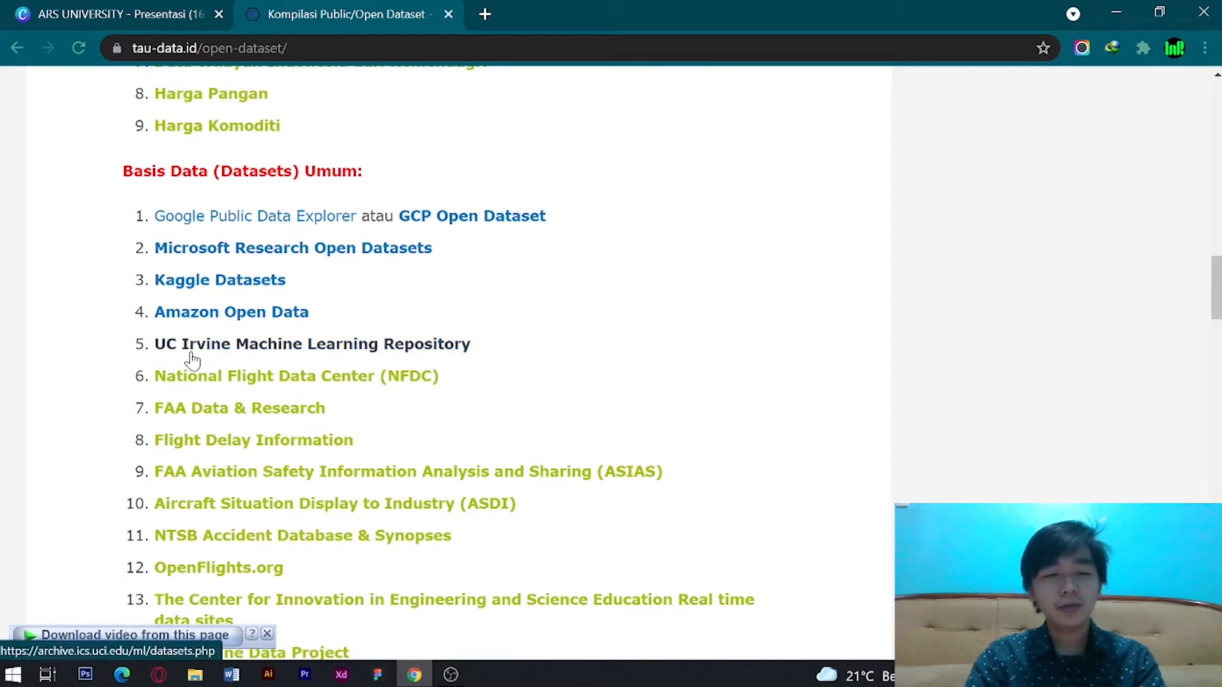
left_click(375, 348)
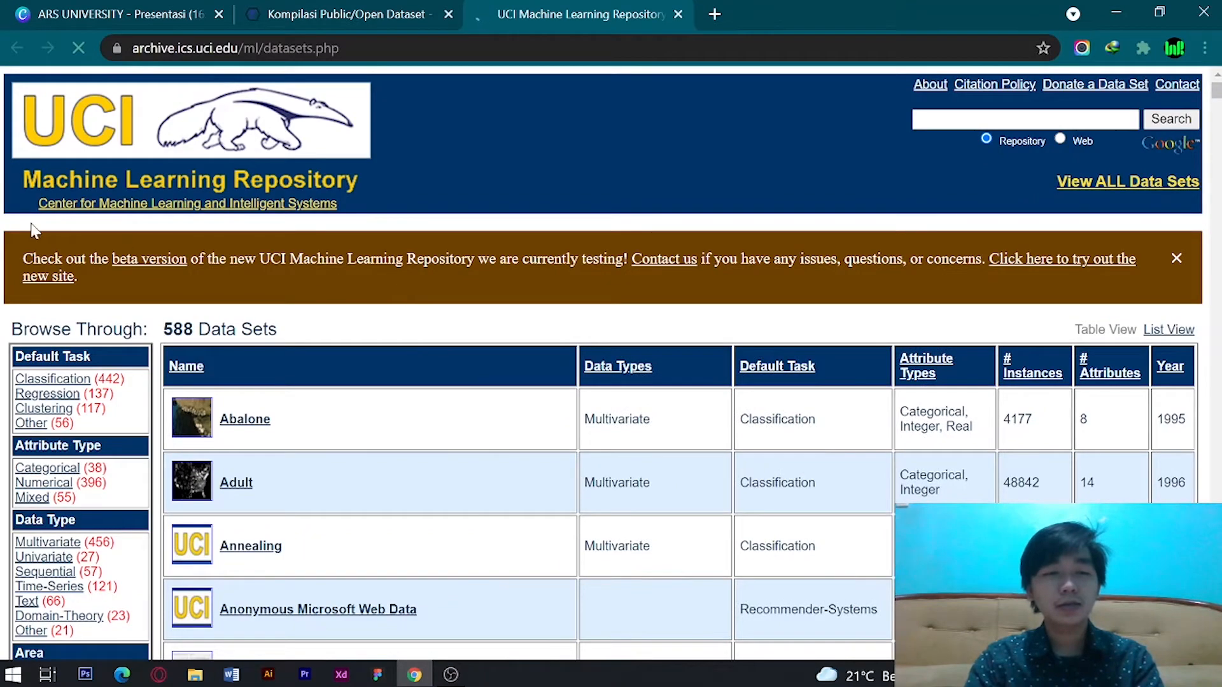
- Browse the repository's table of data sets and open the Balance Scale data set
scroll(261, 195, "down", 2)
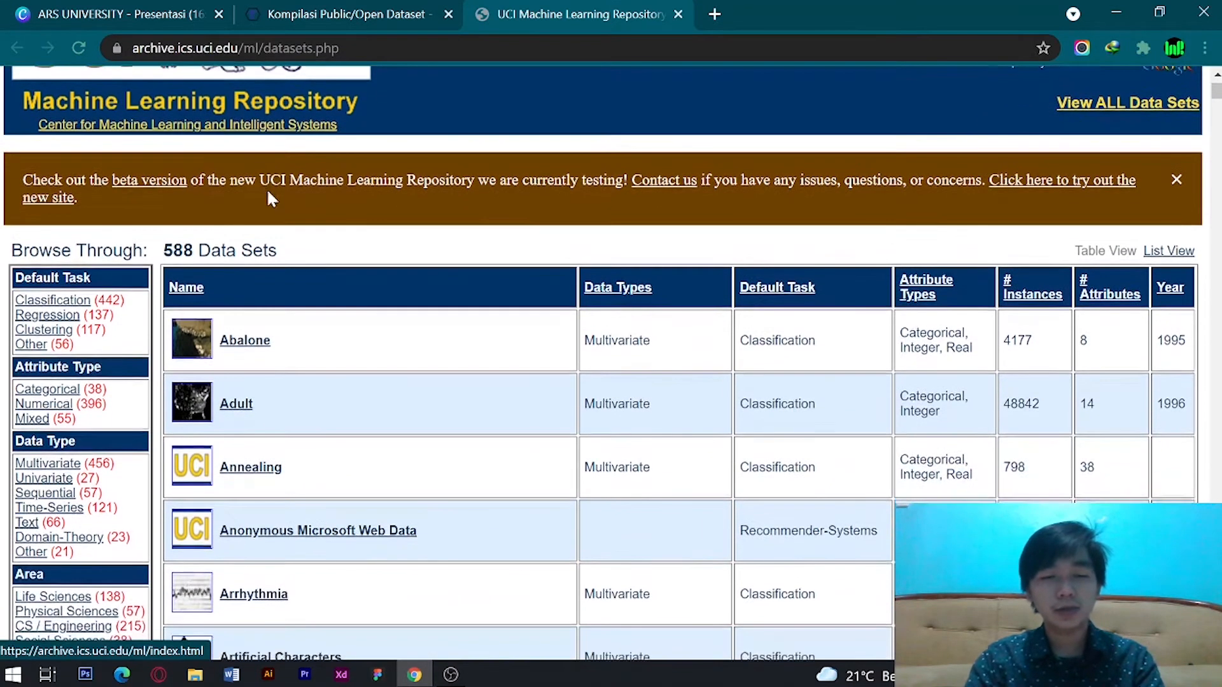
scroll(268, 197, "down", 1)
scroll(458, 354, "down", 1)
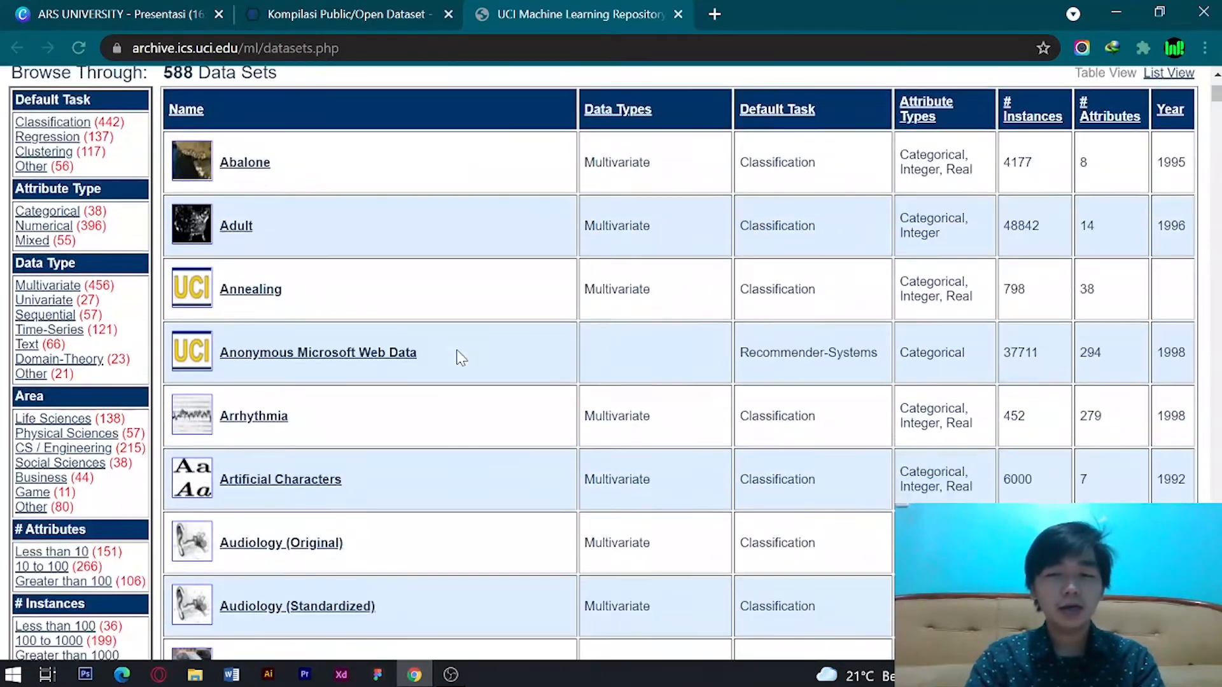
scroll(458, 355, "down", 12)
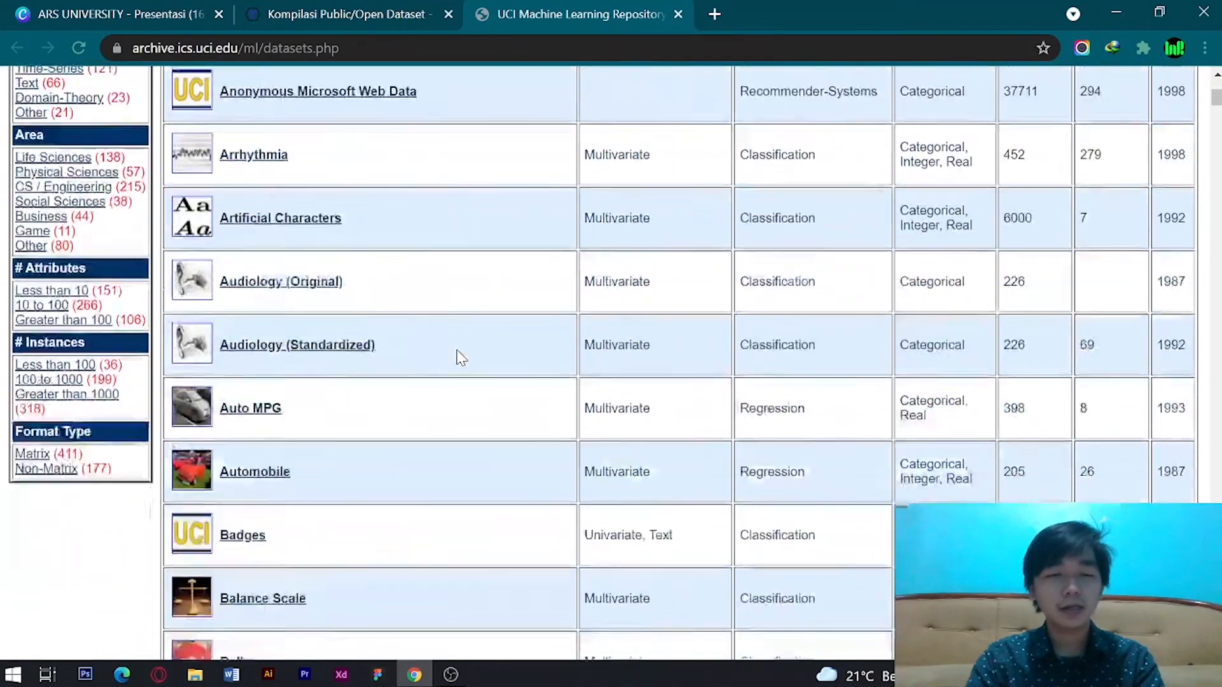
scroll(458, 354, "down", 5)
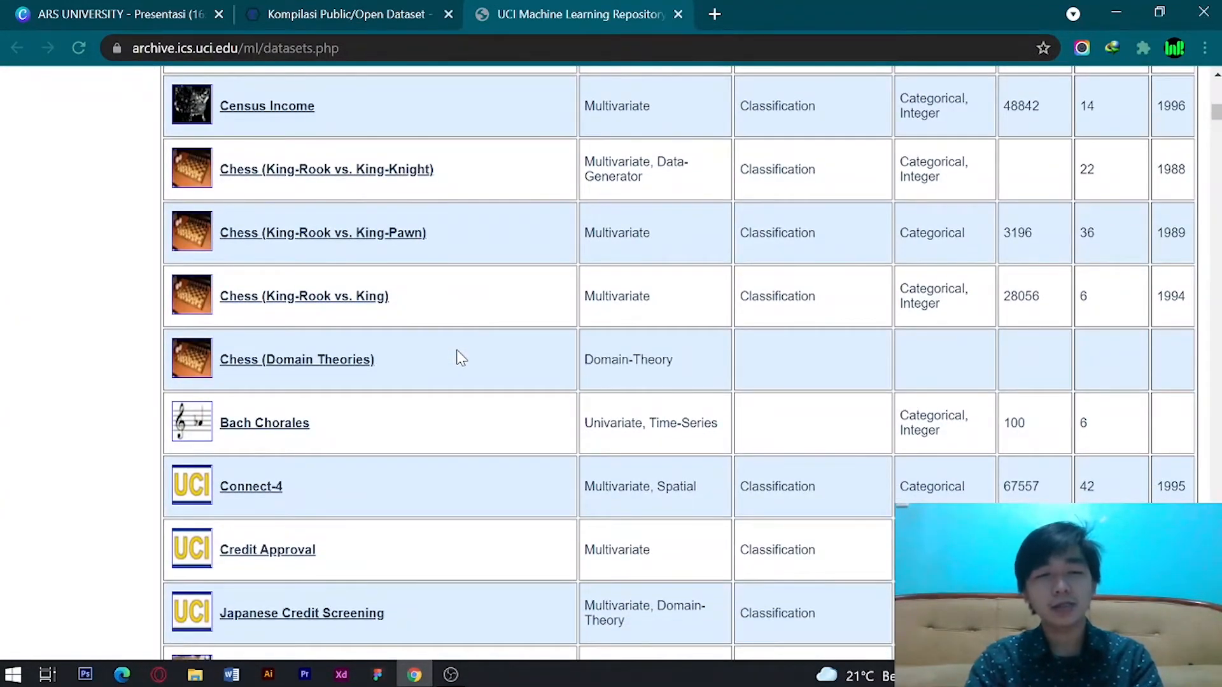
scroll(461, 358, "up", 10)
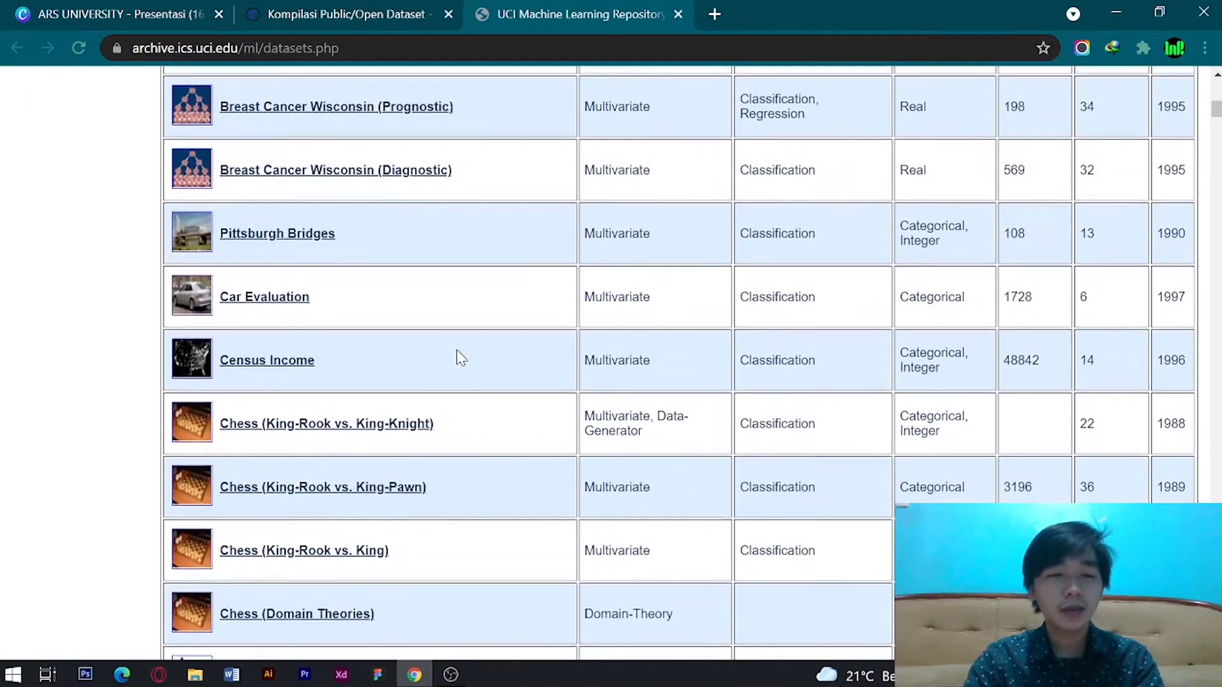
scroll(461, 358, "up", 4)
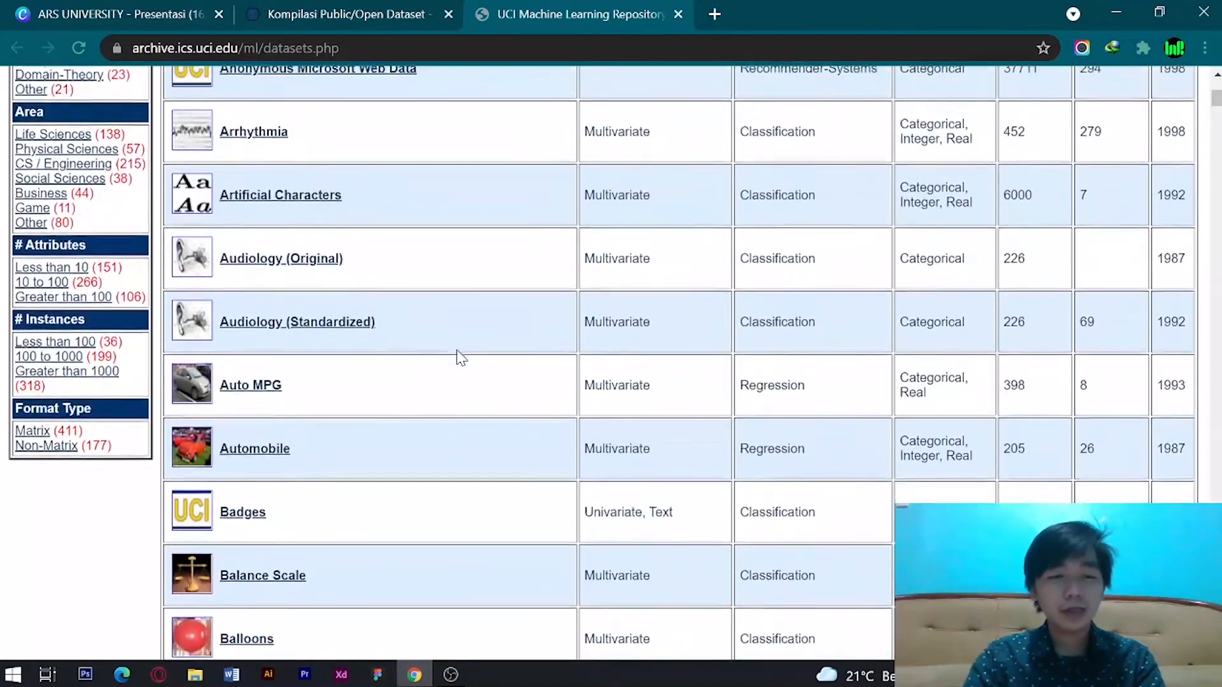
scroll(462, 358, "down", 5)
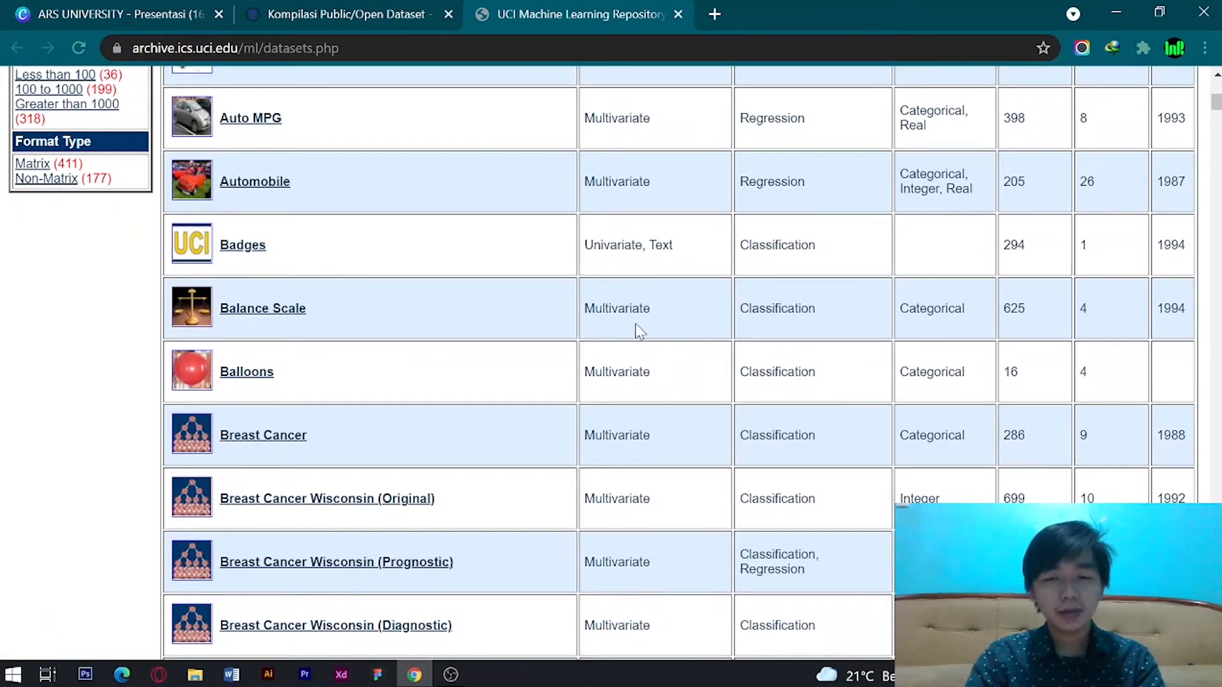
scroll(905, 326, "up", 10)
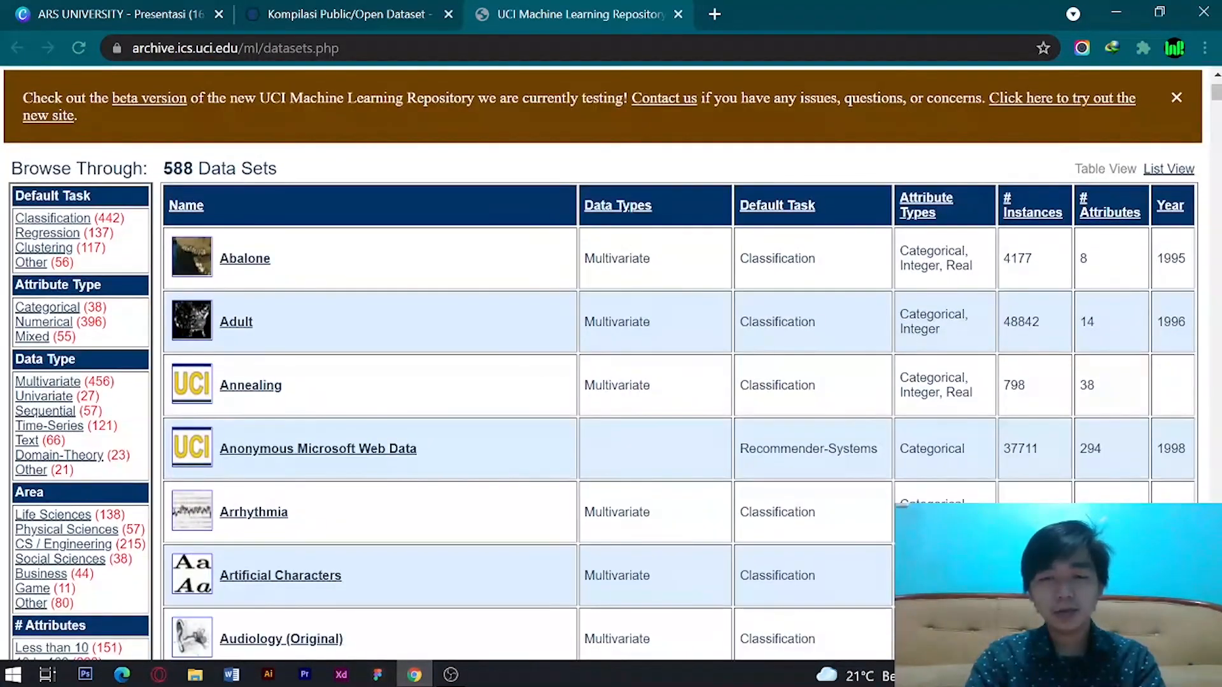
scroll(905, 326, "down", 8)
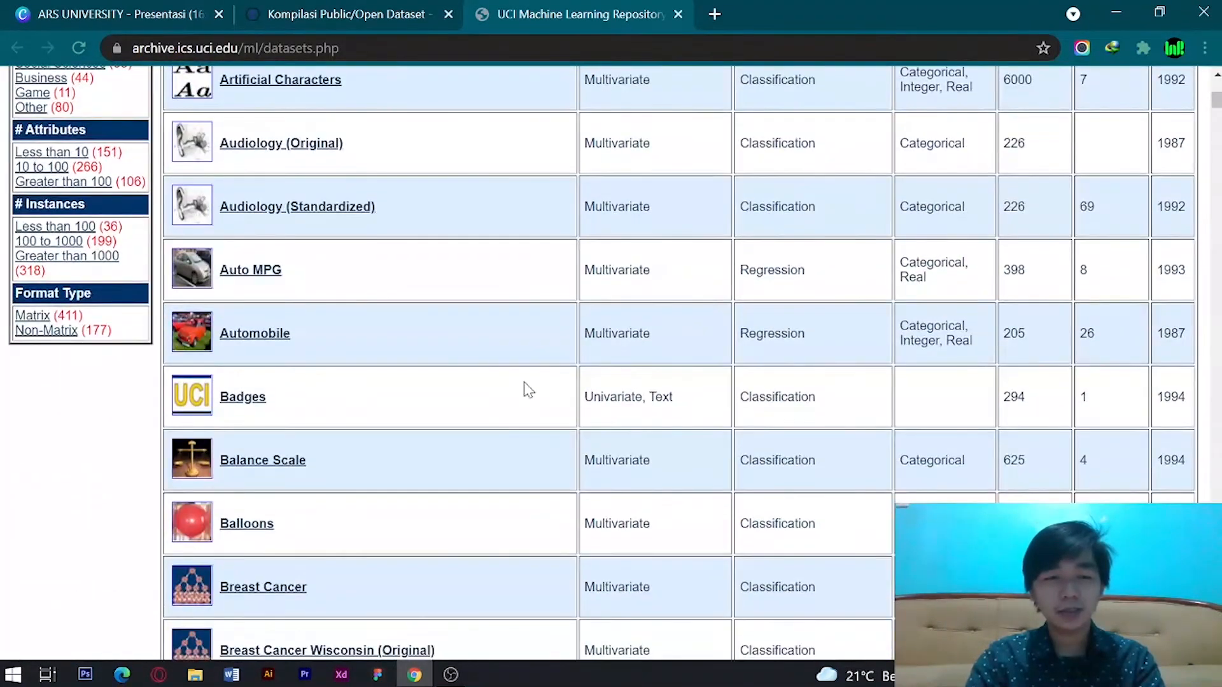
left_click(277, 469)
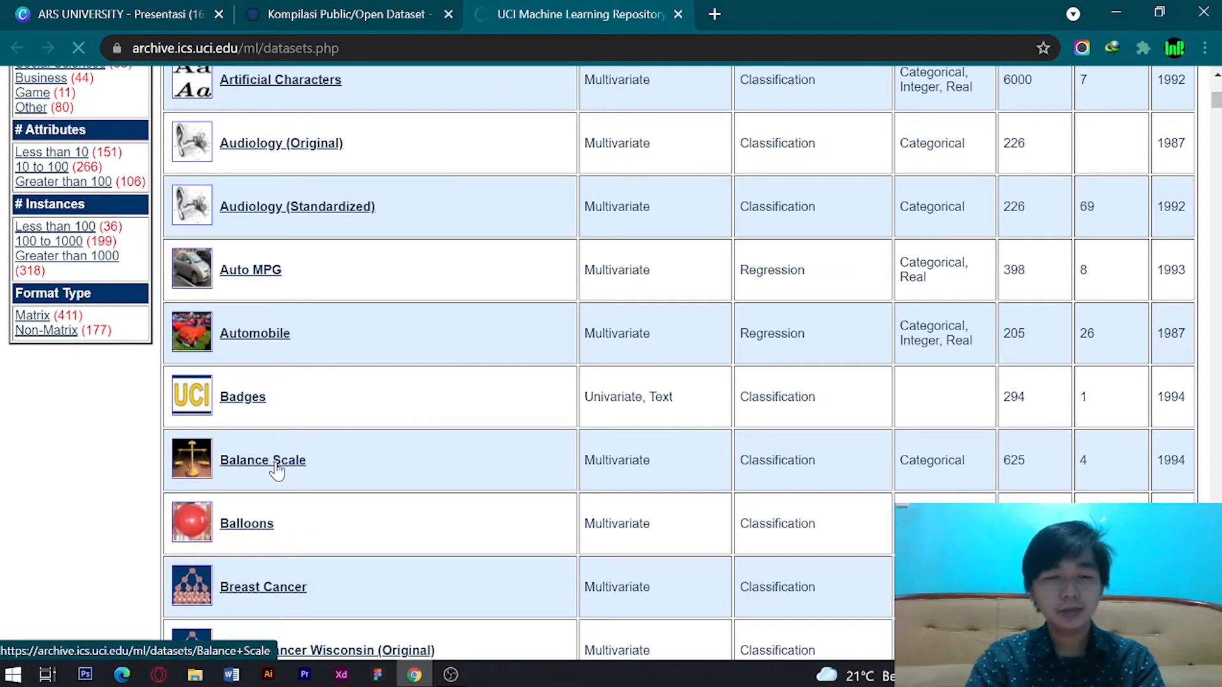
- Read the Balance Scale data set's description and its attribute information
scroll(709, 466, "down", 2)
scroll(708, 466, "down", 5)
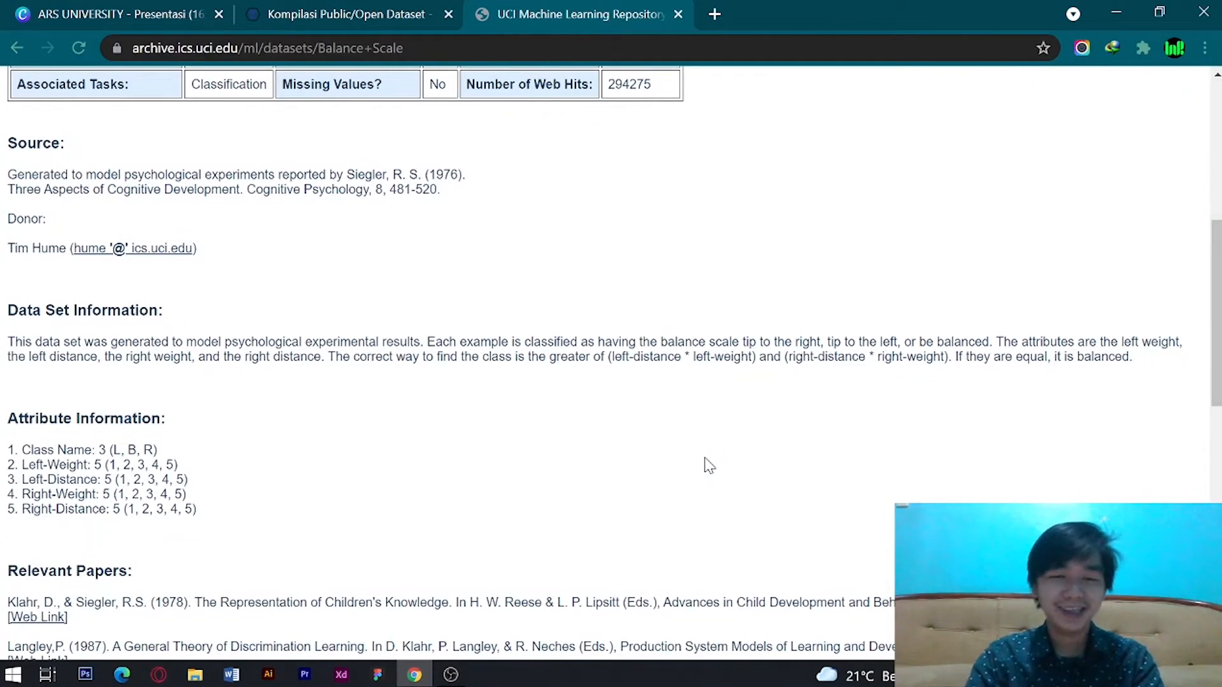
scroll(709, 466, "down", 1)
scroll(709, 465, "down", 1)
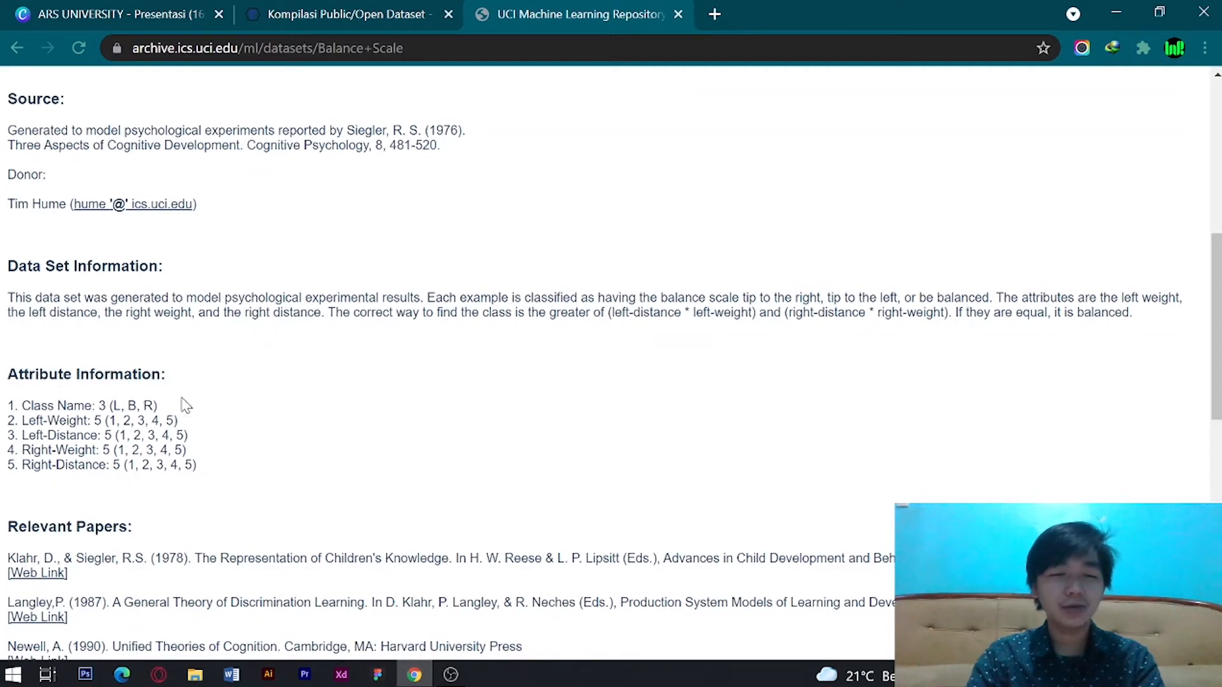
scroll(201, 407, "down", 1)
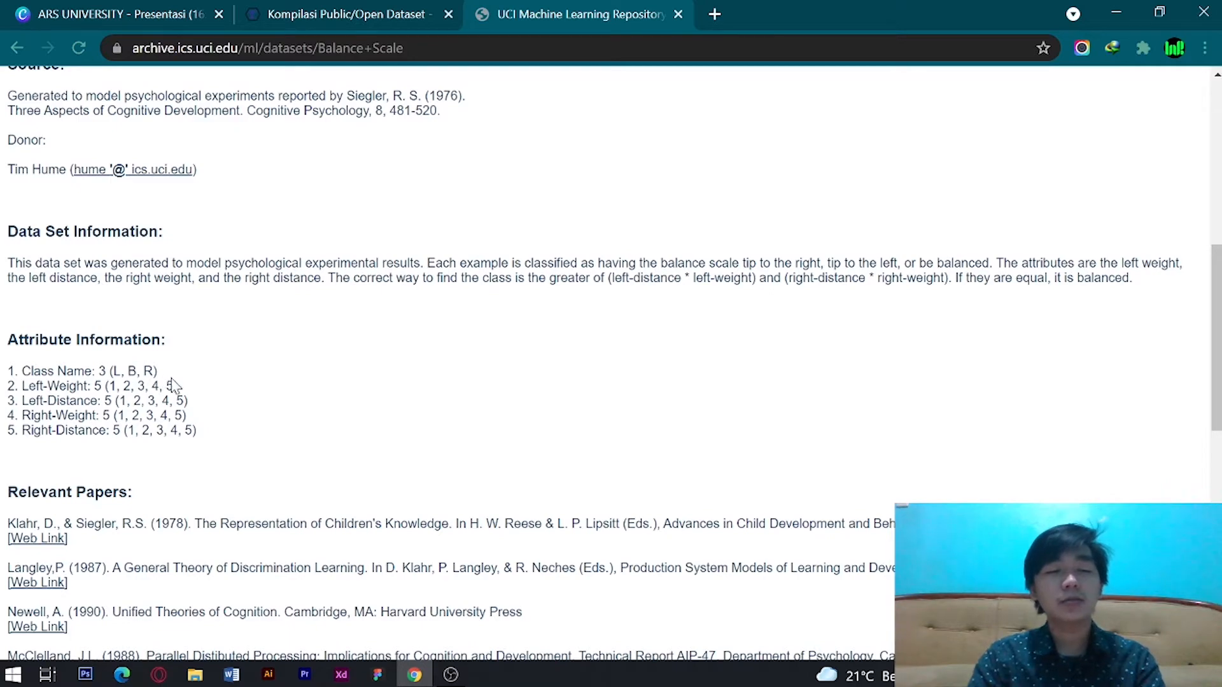
scroll(611, 363, "up", 2)
scroll(285, 326, "up", 4)
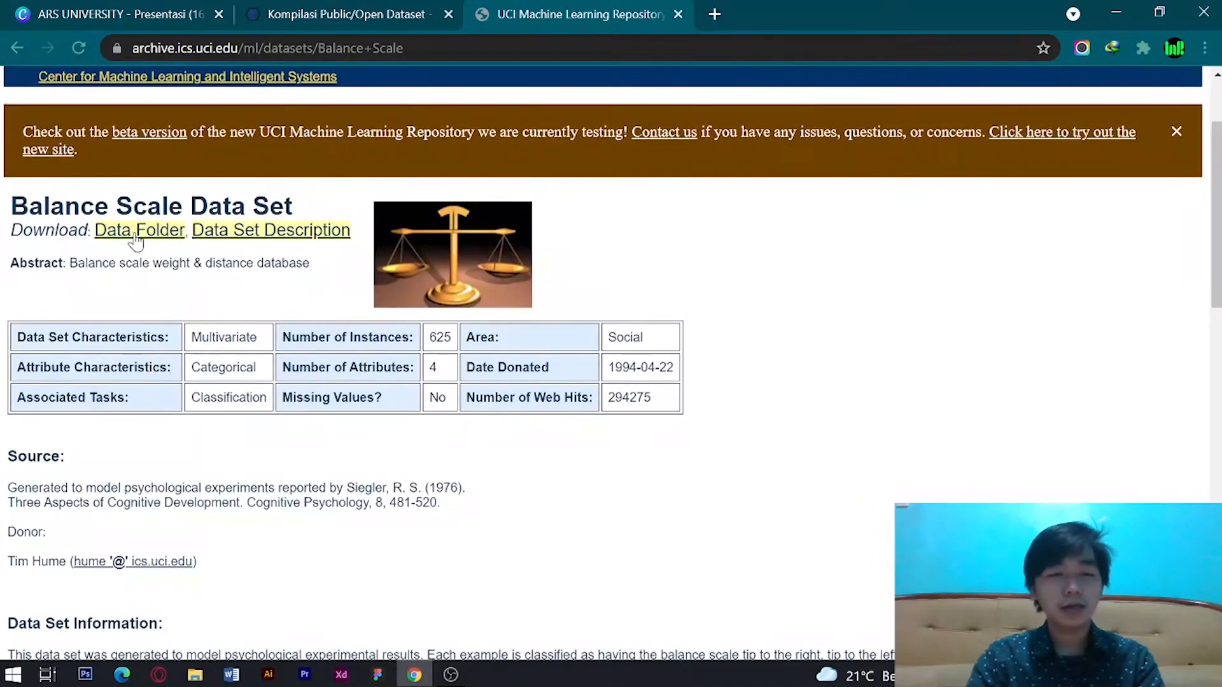
- Download balance-scale.data from the Data Folder and open it in Notepad without making Notepad the default for .data files
left_click(148, 240)
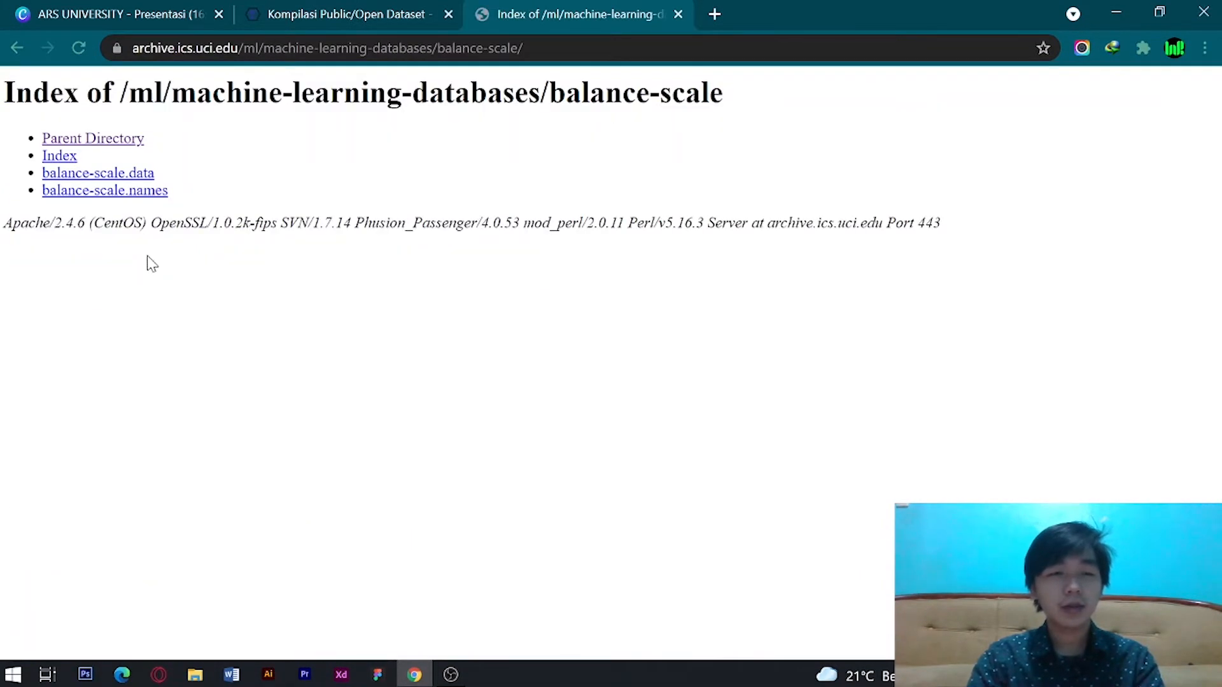
left_click(143, 179)
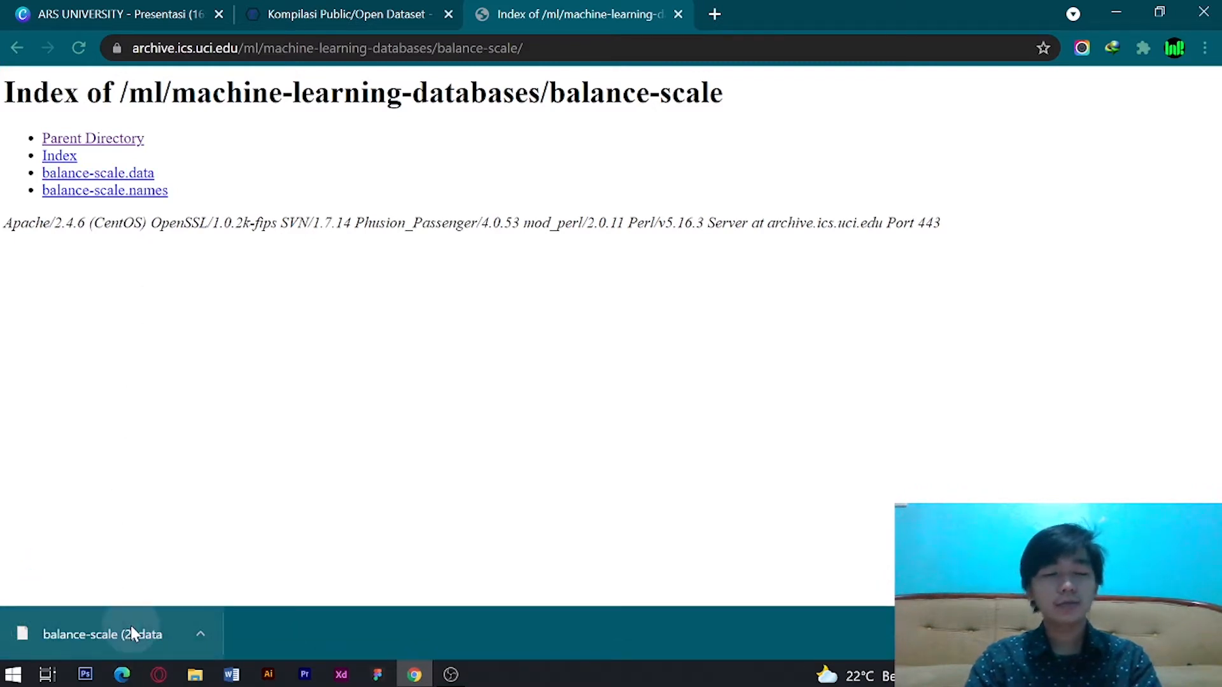
left_click(132, 633)
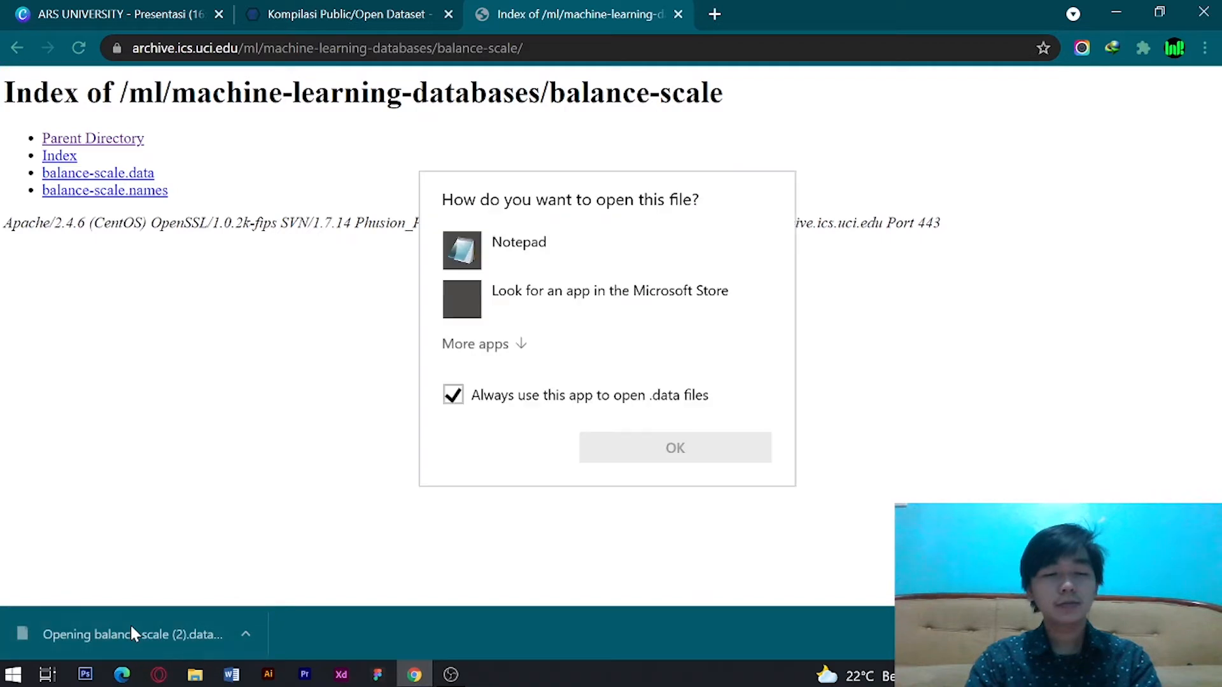
left_click(482, 408)
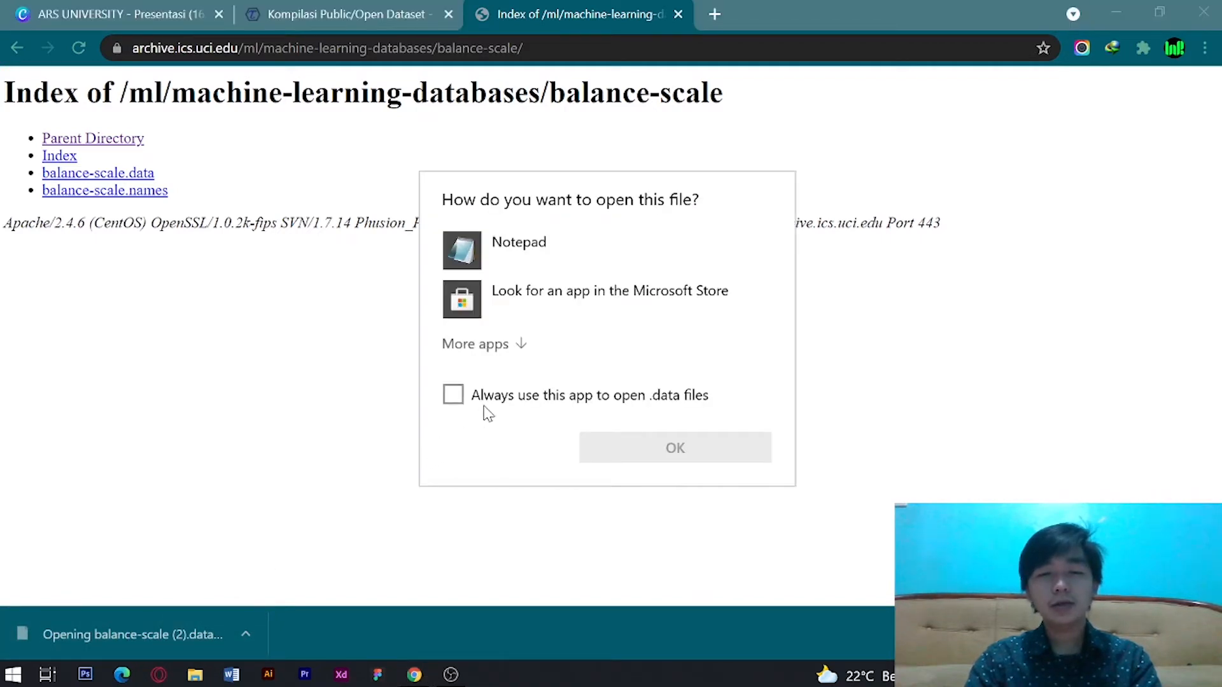
left_click(491, 257)
left_click(639, 460)
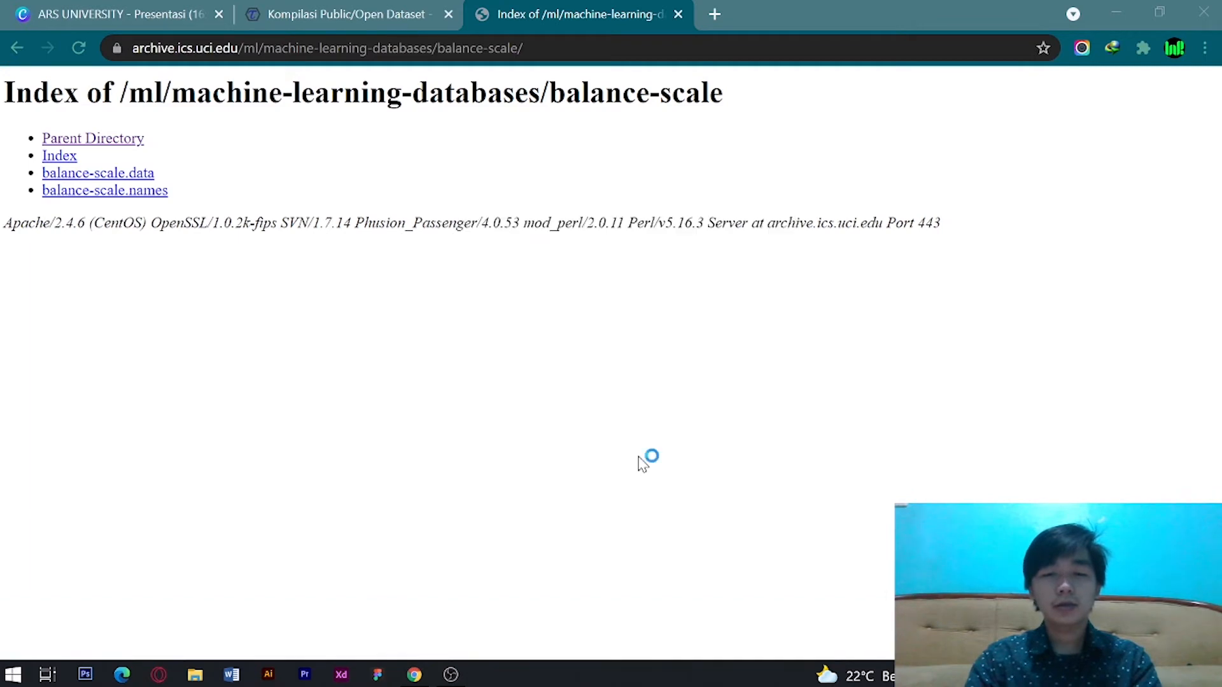
- Look through the comma-separated rows of the downloaded balance-scale file from start to end
scroll(895, 352, "down", 2)
scroll(896, 351, "up", 2)
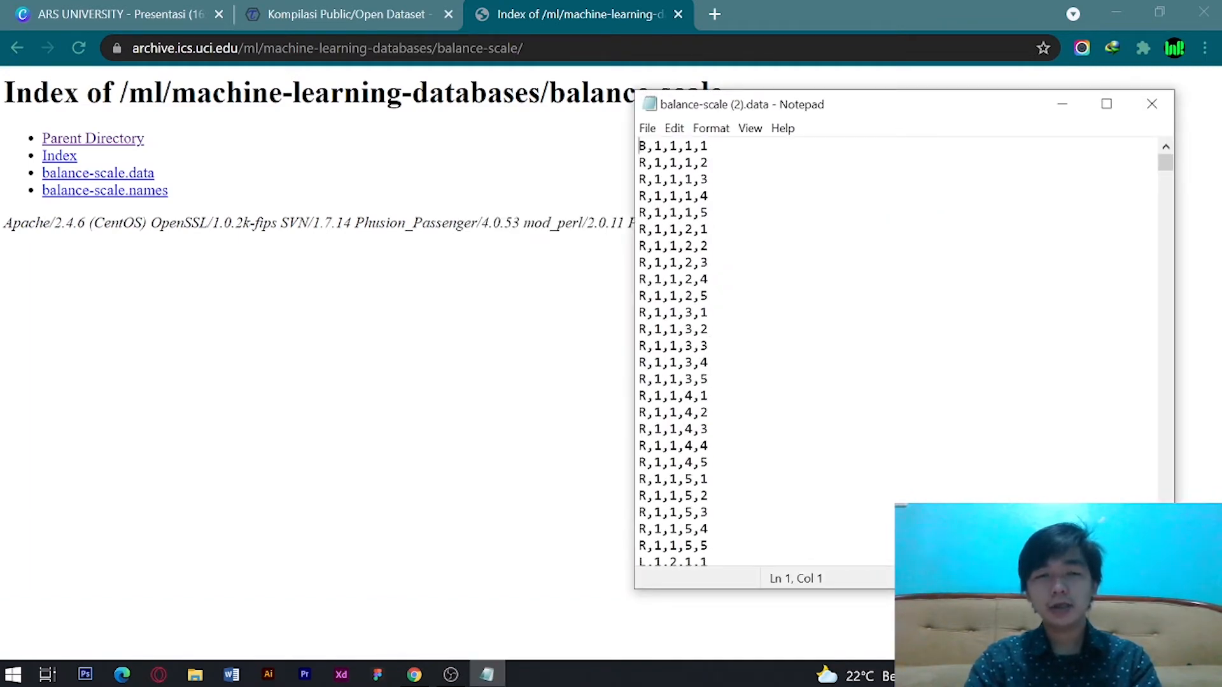
scroll(896, 351, "down", 20)
scroll(896, 351, "down", 19)
scroll(896, 352, "up", 20)
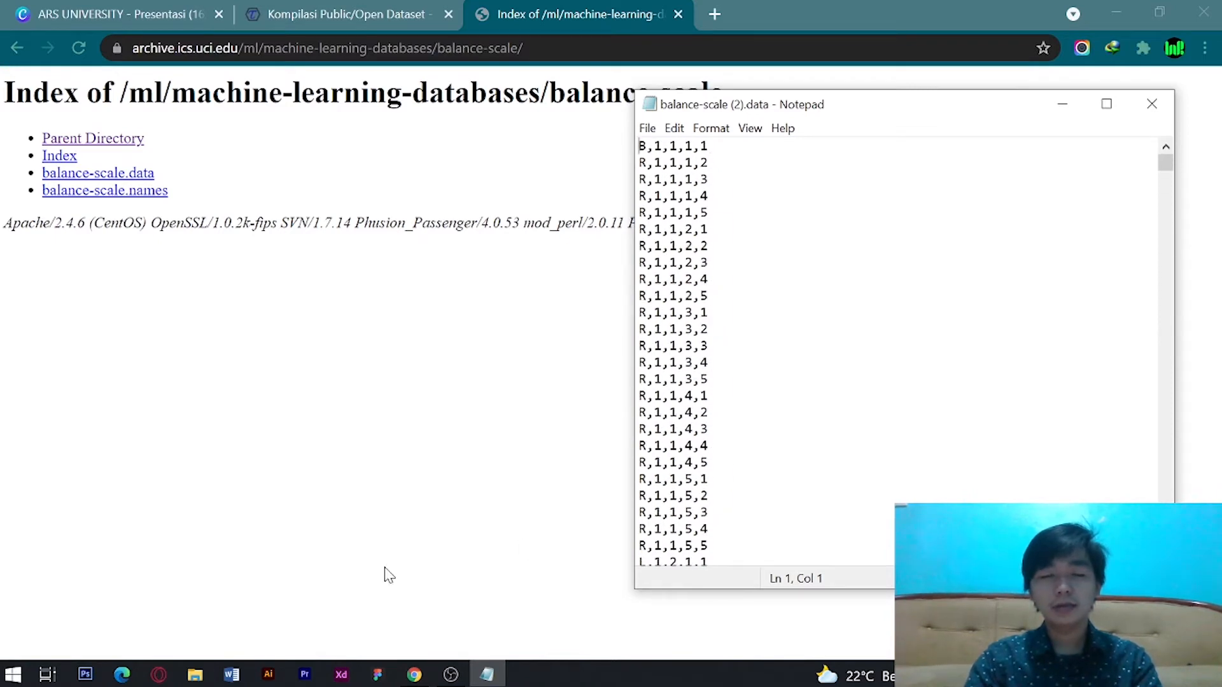
- Launch Excel 2016, dismiss the activation wizard and create a blank workbook
left_click(13, 674)
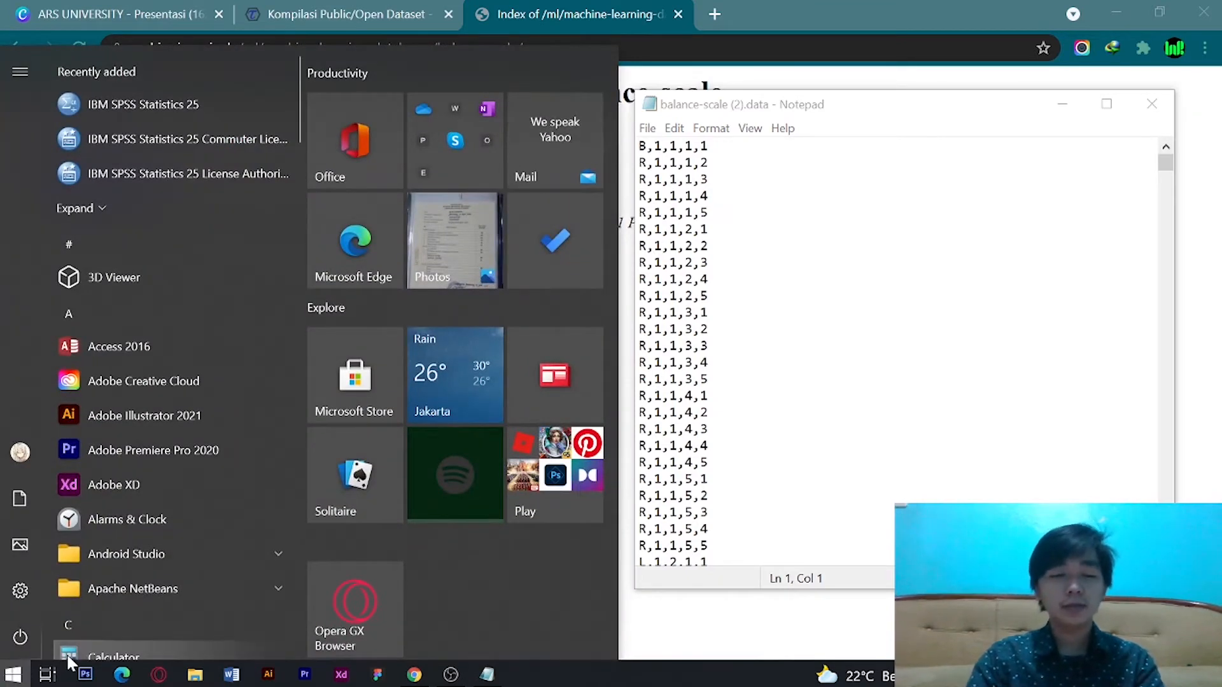
type("excel")
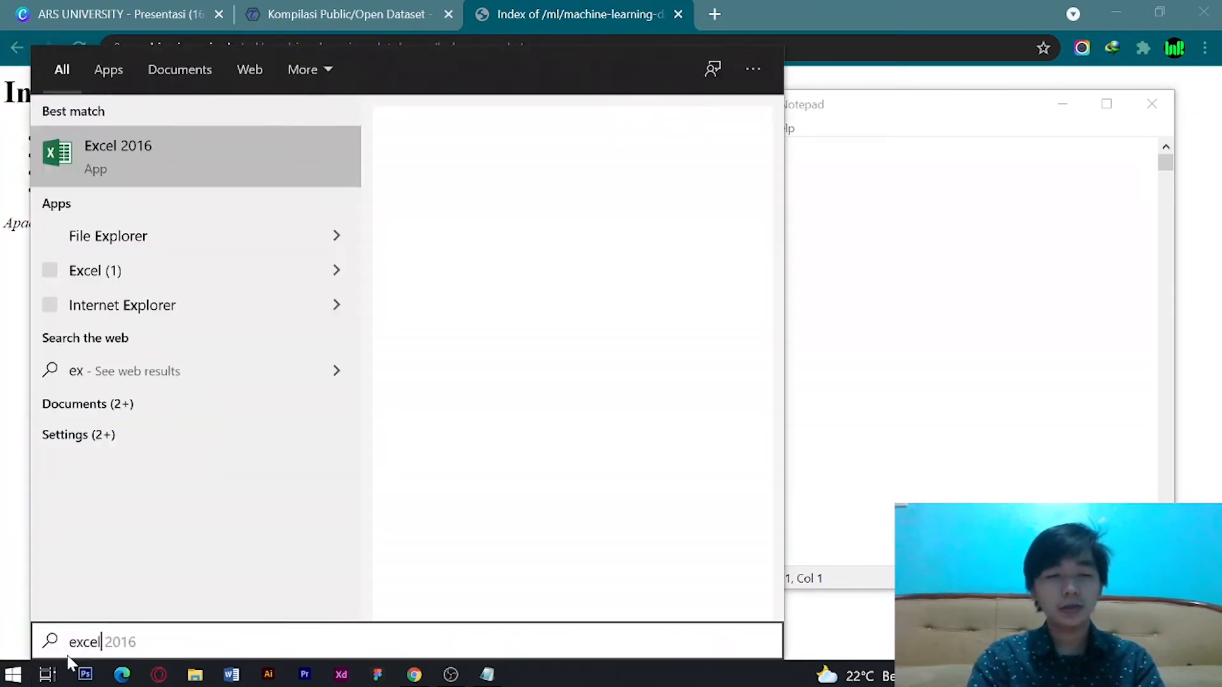
left_click(202, 147)
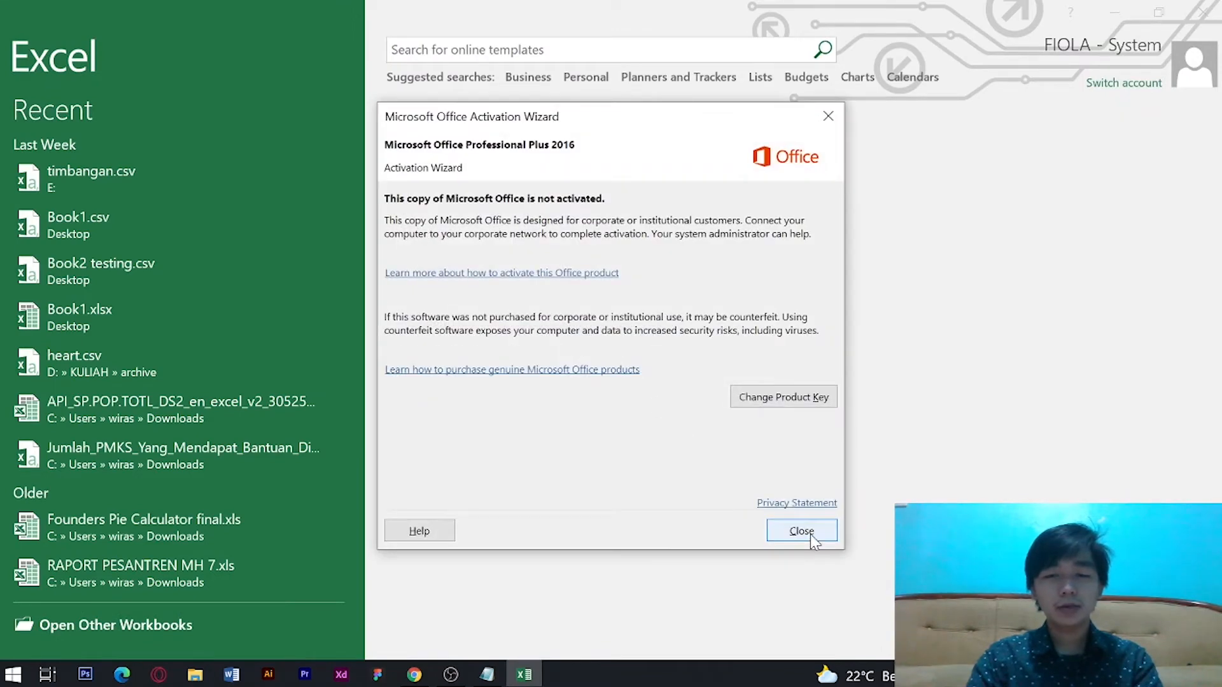
left_click(808, 531)
left_click(457, 234)
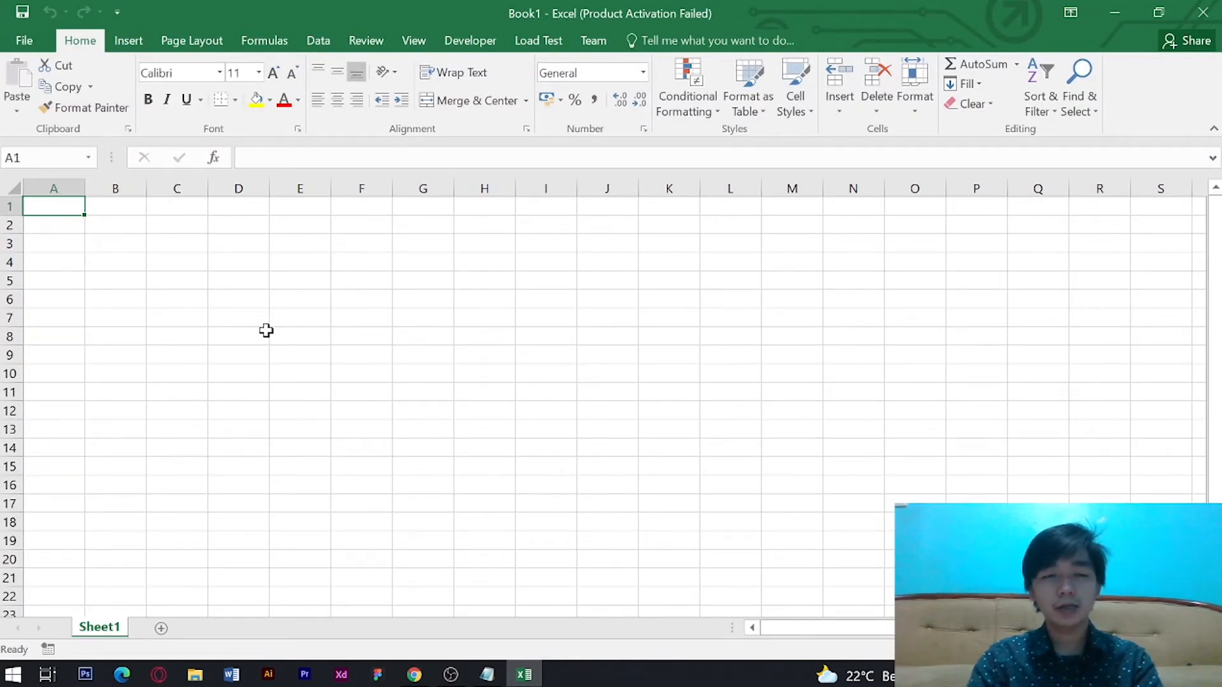
- Switch to the balance-scale file in Notepad and copy its entire contents
key("alt+Tab")
key("Tab")
key("Tab")
key("shift+Tab")
key("shift+Tab")
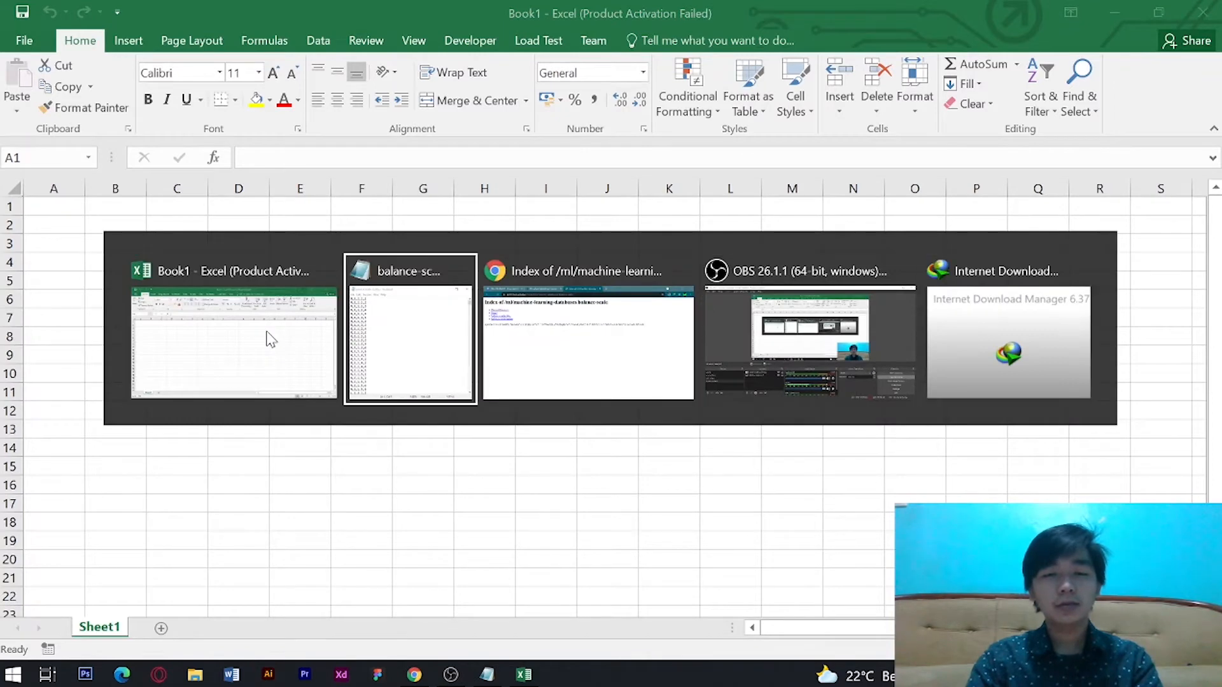
left_click(709, 329)
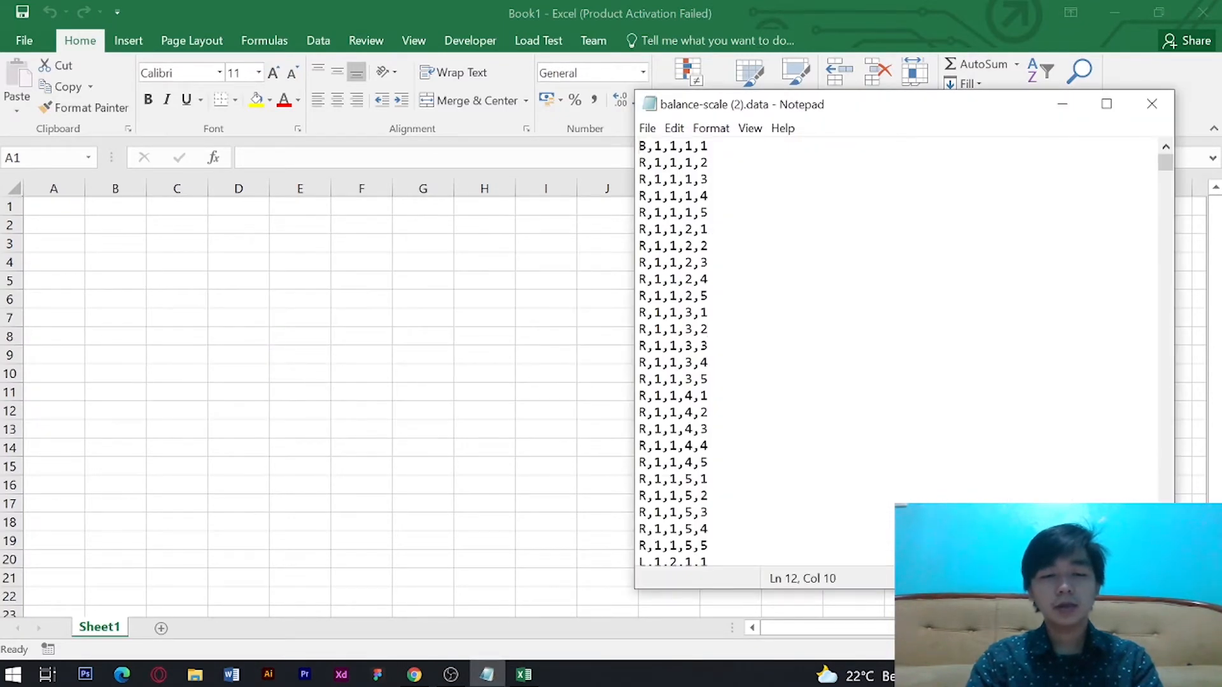
key("ctrl+a")
key("ctrl+c")
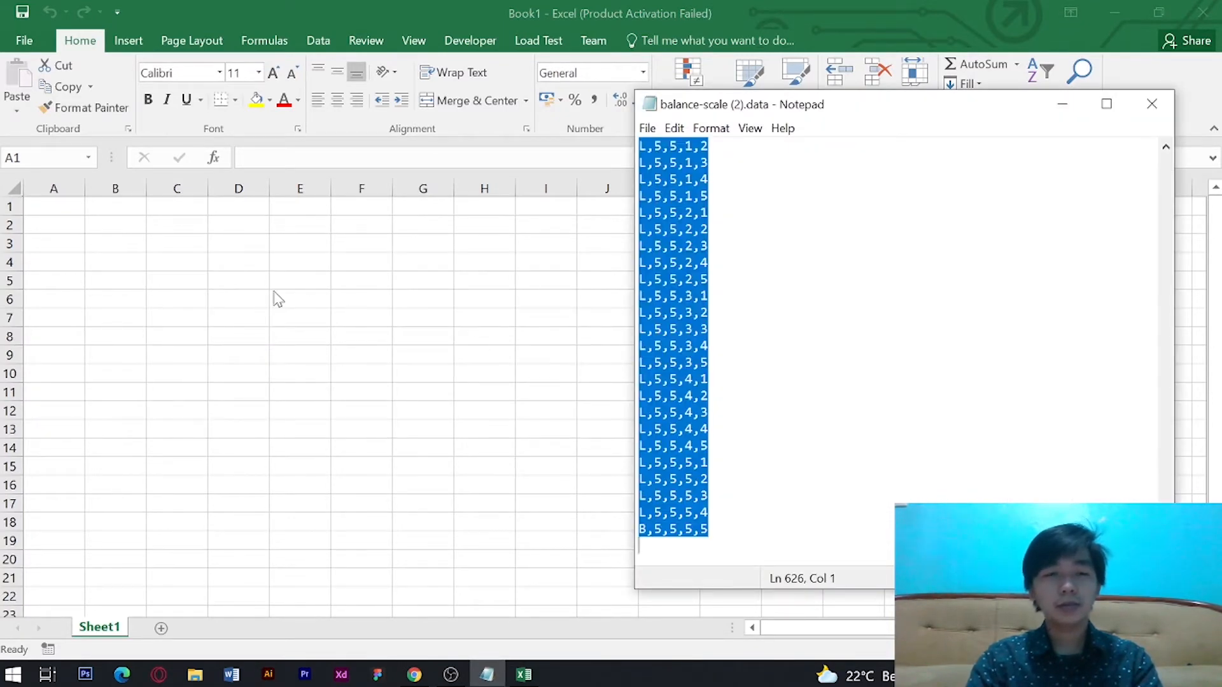
- Switch to the blank Excel workbook and paste the copied balance-scale rows starting at cell A2
key("alt+Tab")
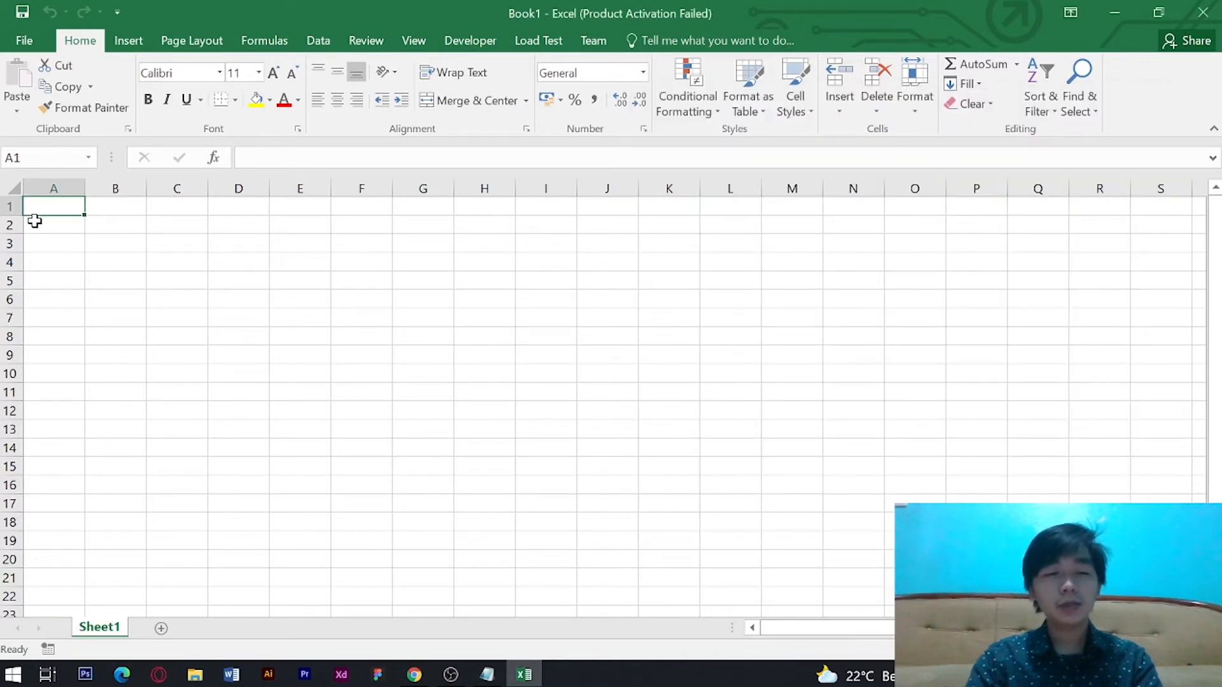
left_click(42, 229)
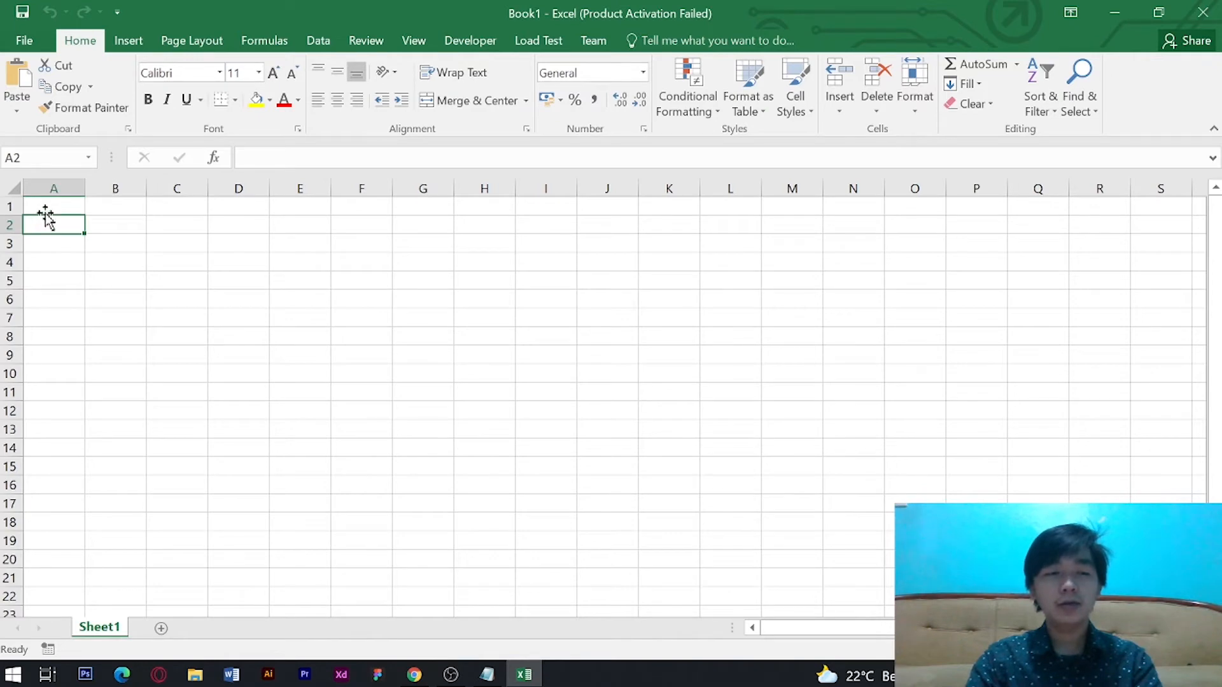
left_click(47, 211)
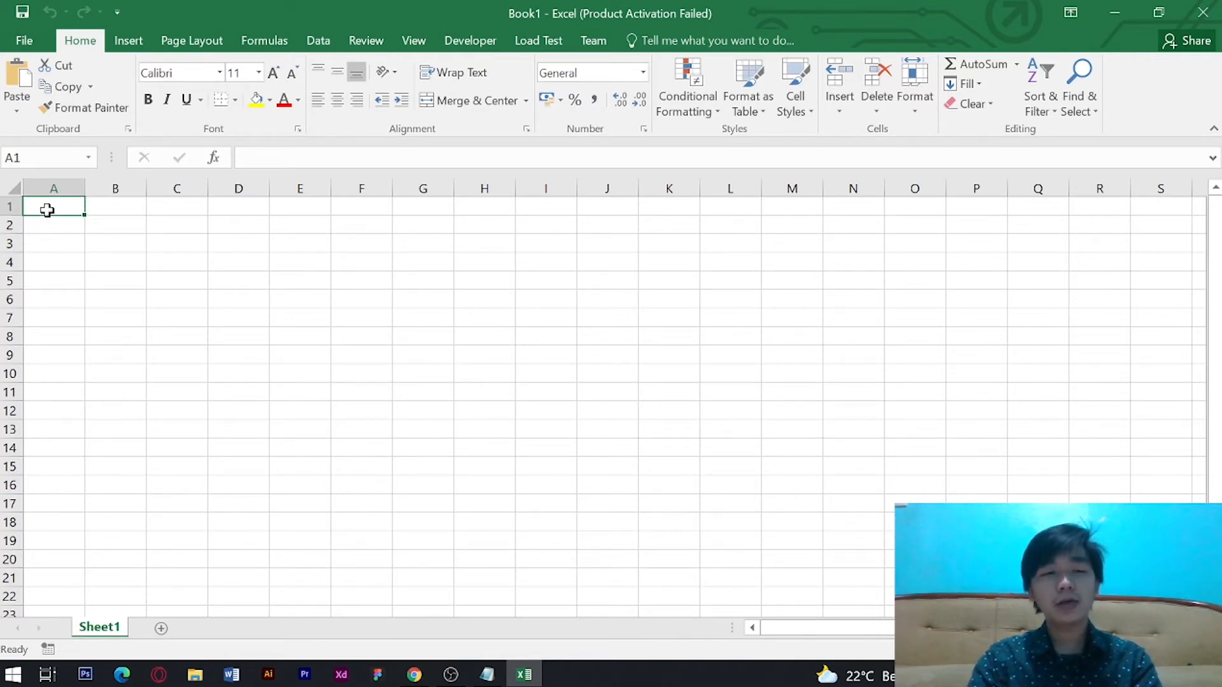
left_click(60, 226)
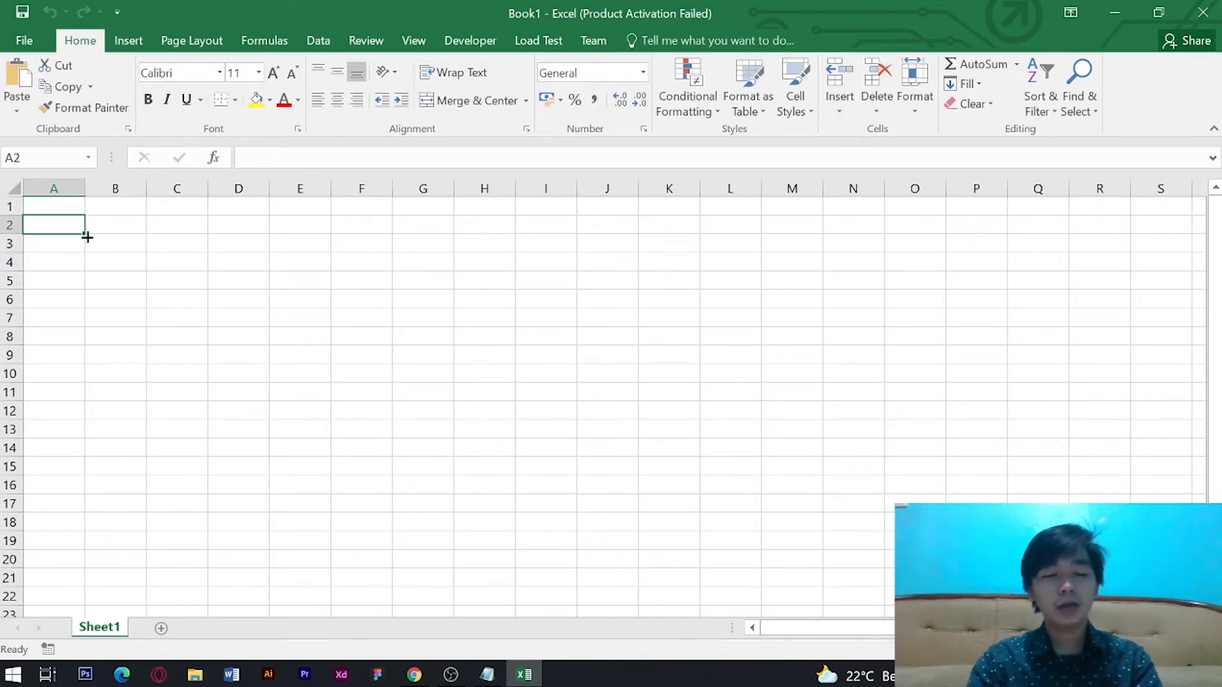
key("ctrl+v")
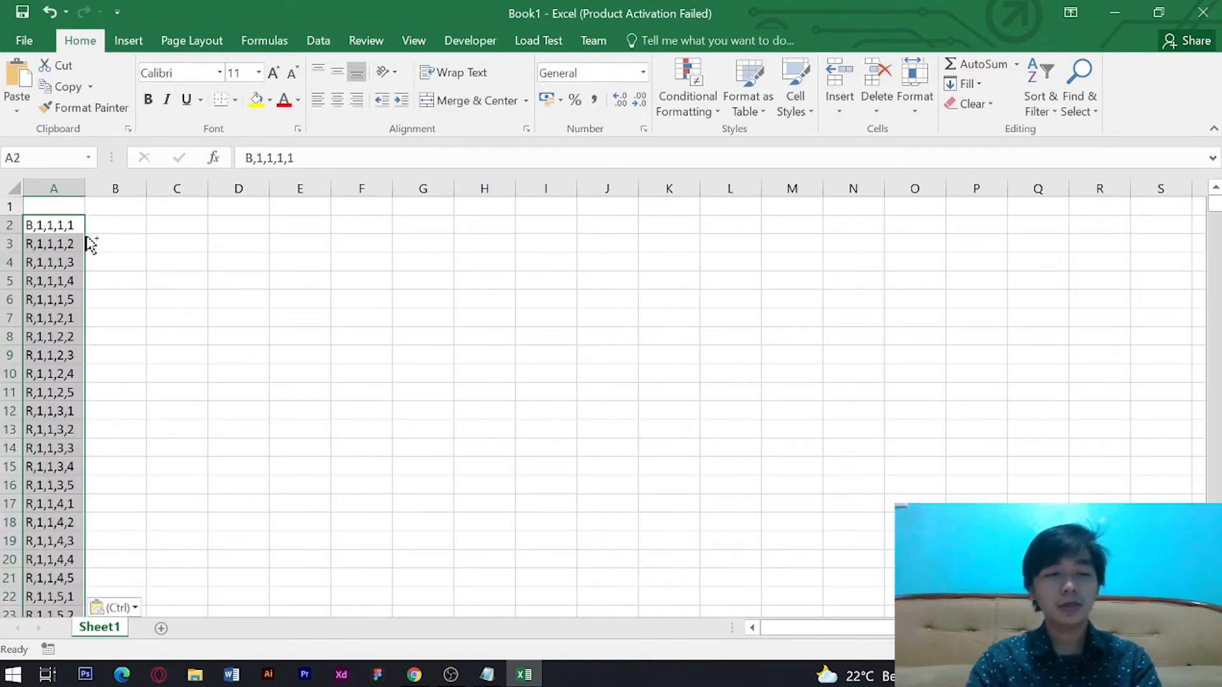
- Consult the Attribute Information on the Balance Scale page in Chrome and begin the header in Excel cell A1 with "heavy,"
left_click(36, 206)
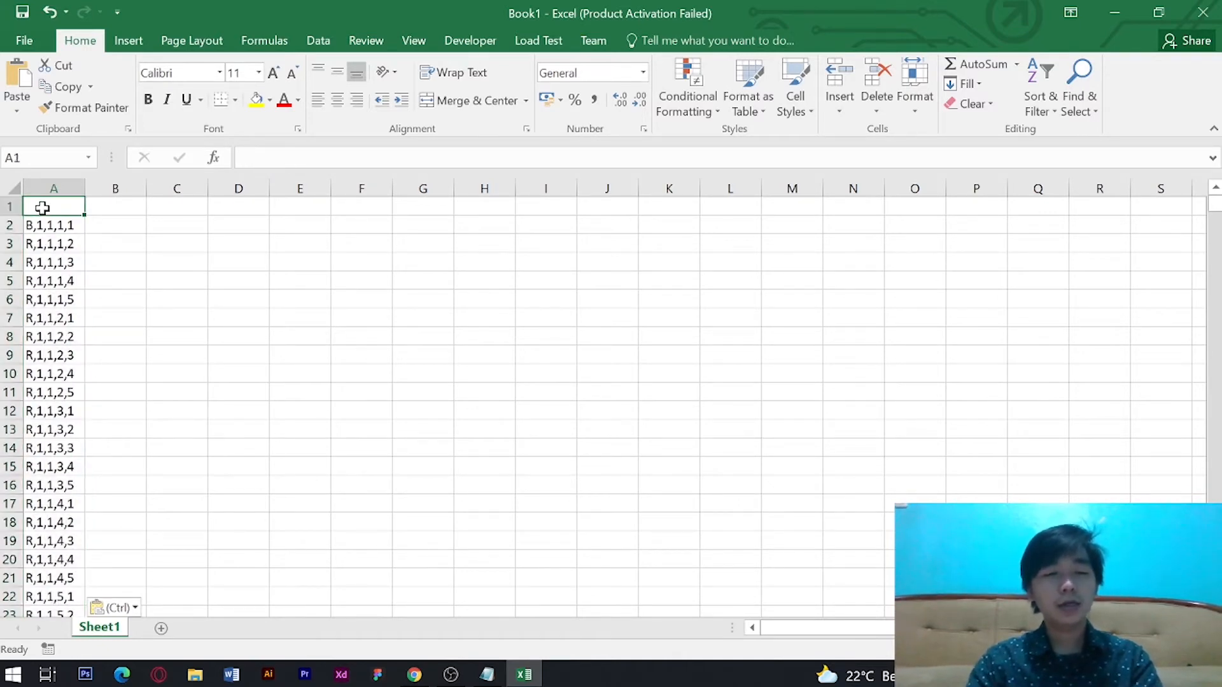
key("alt+Tab")
key("alt+Tab")
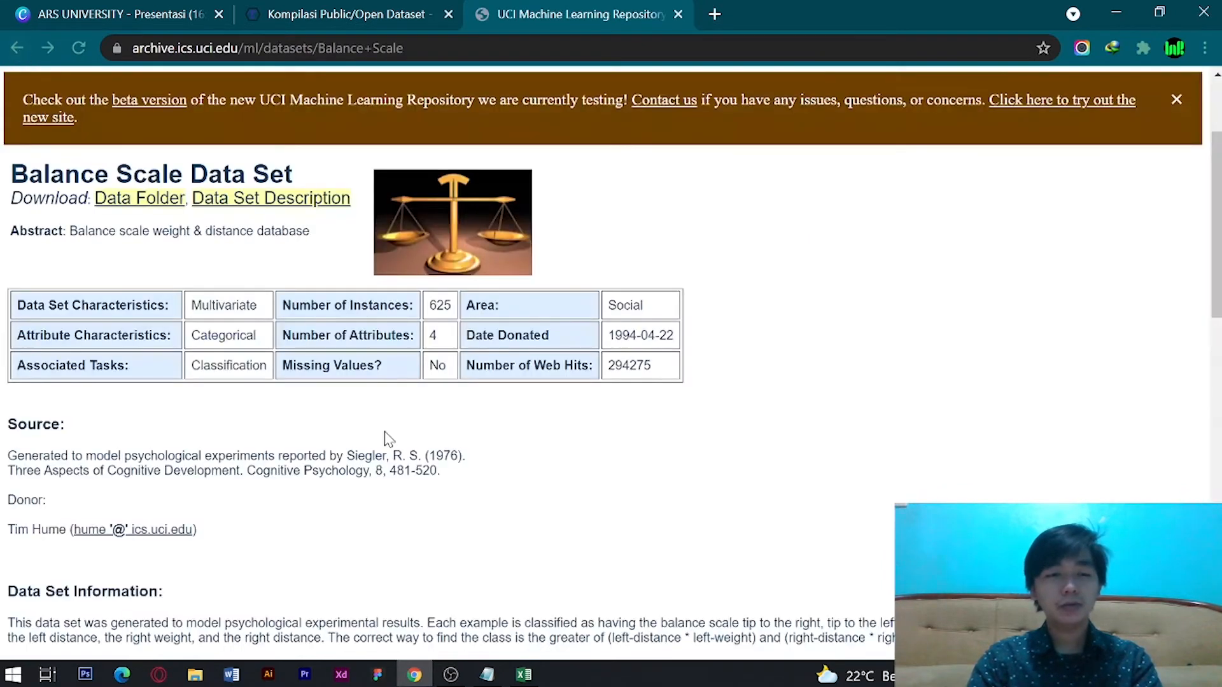
scroll(384, 437, "down", 5)
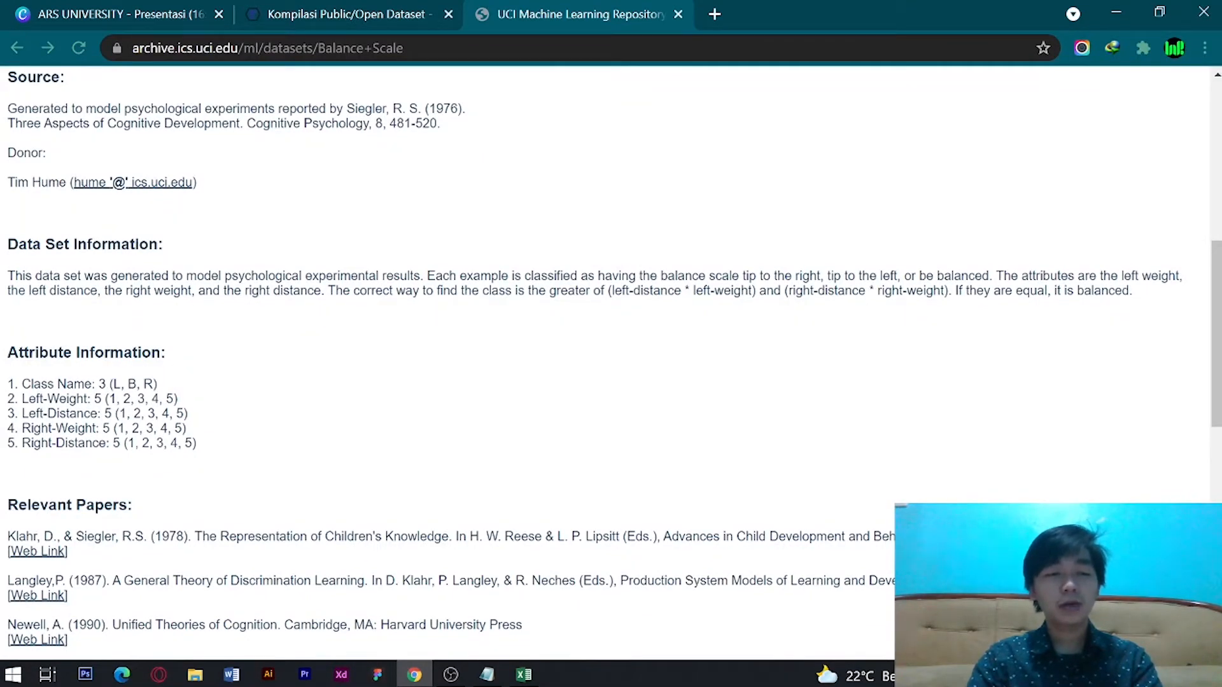
key("alt+Tab")
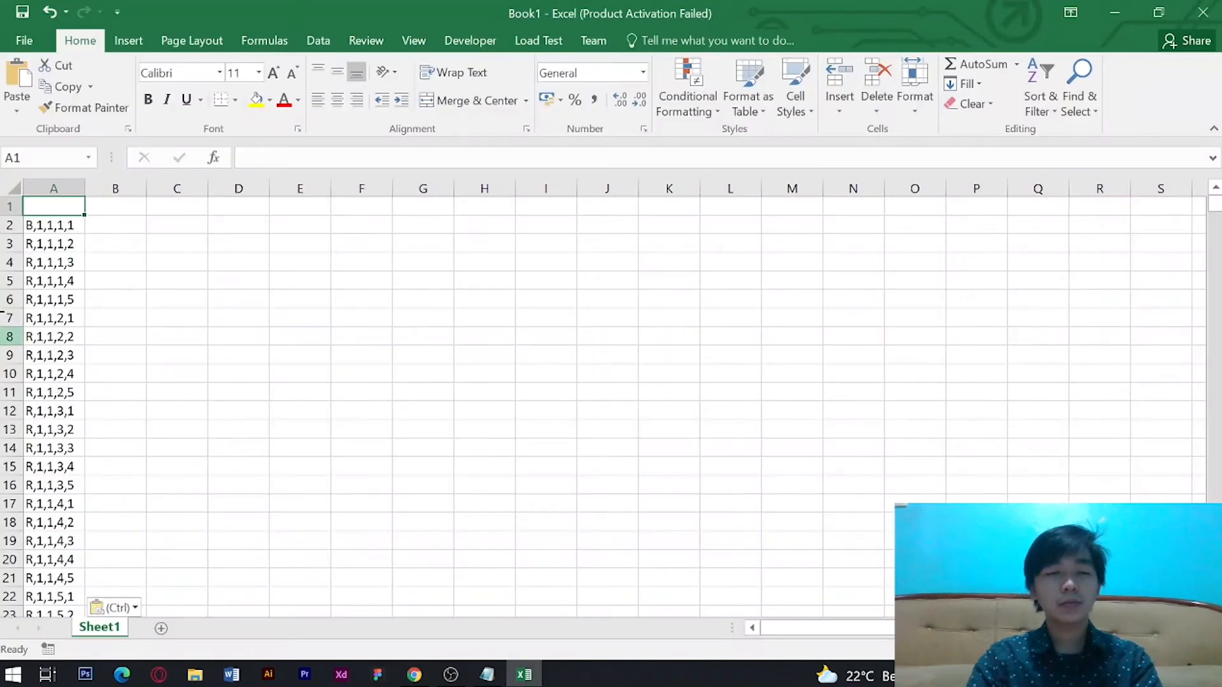
double_click(58, 207)
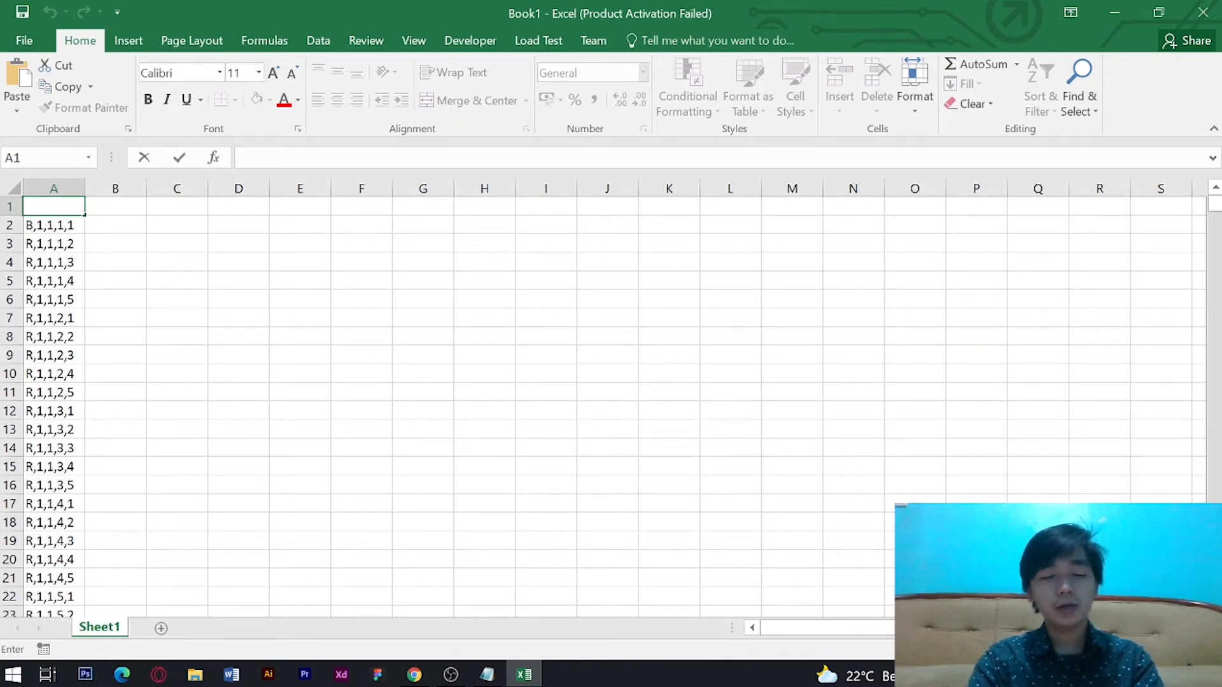
type("hea")
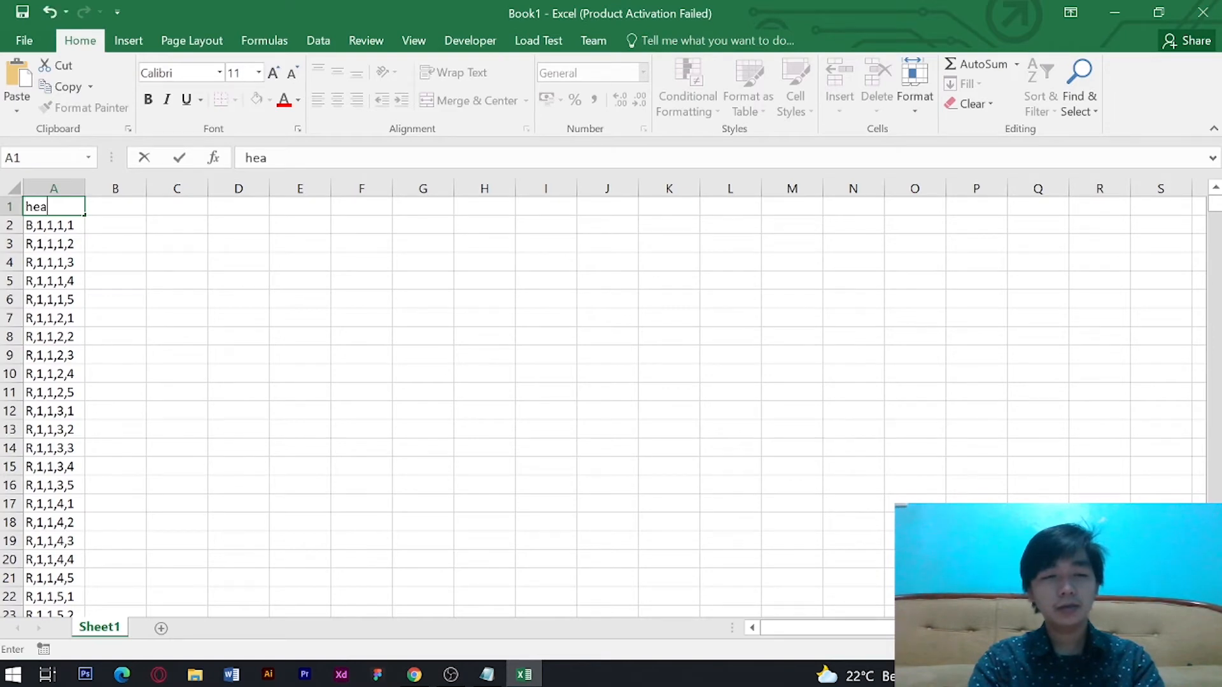
type("vy,")
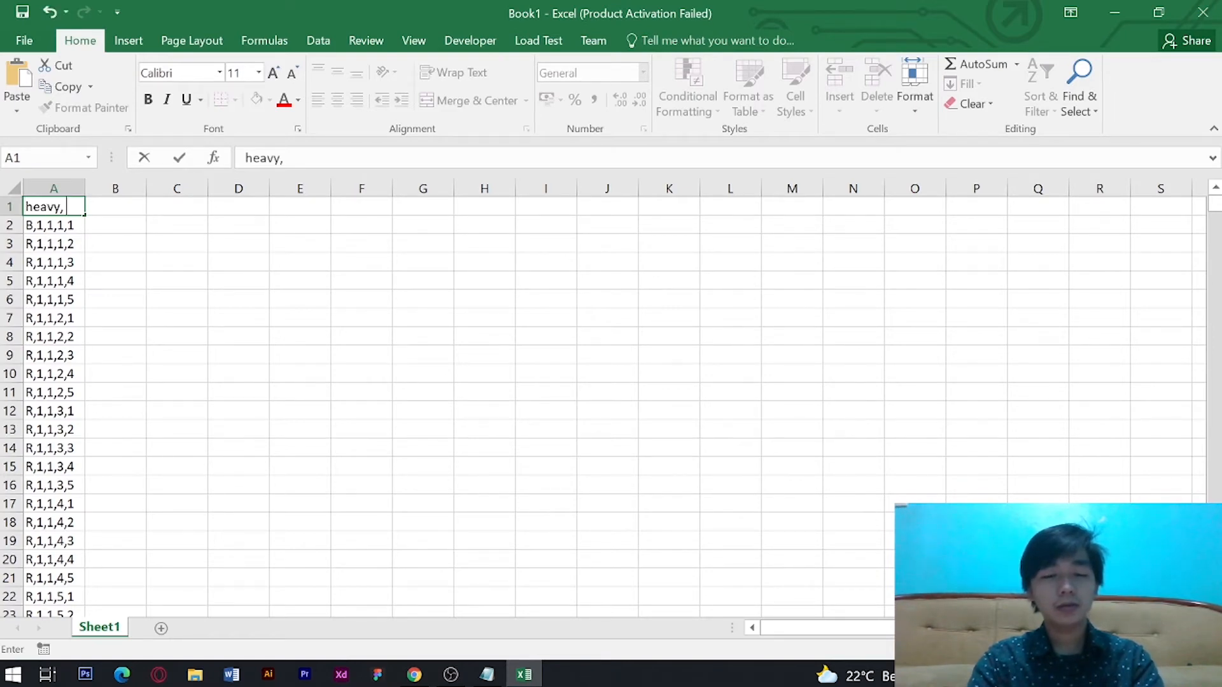
- Extend the A1 header with "left-w,left-d," using the attribute list on the Balance Scale web page as reference
key("alt+Tab")
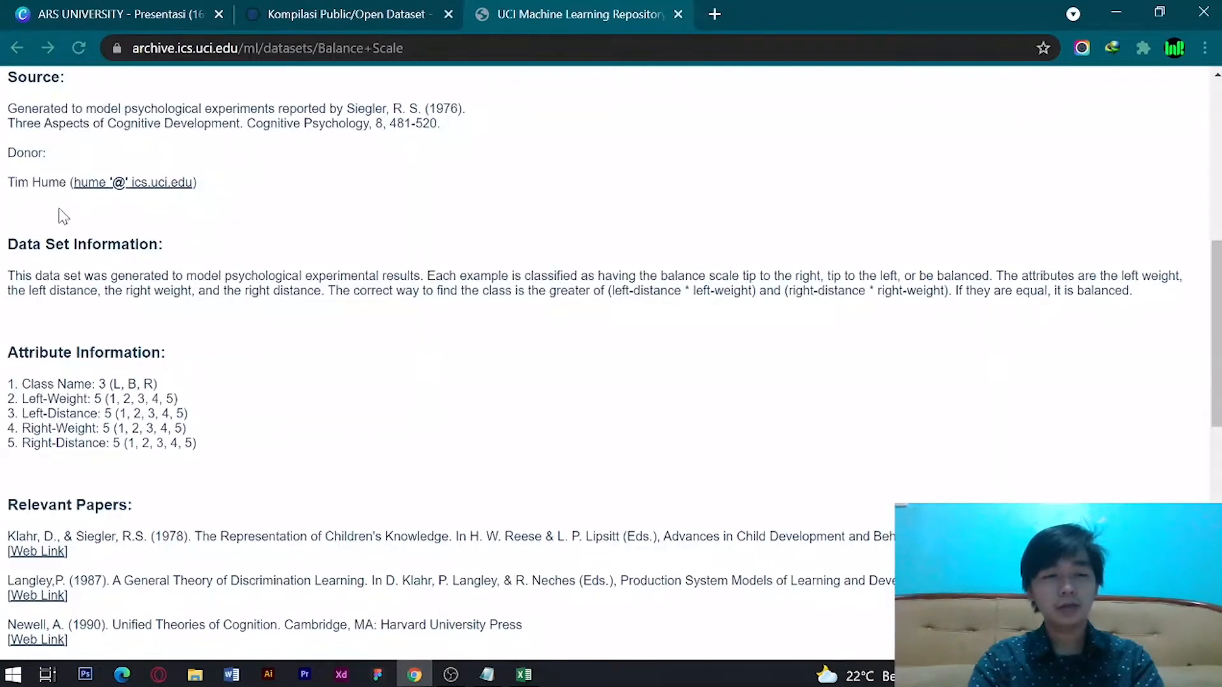
key("alt+Tab")
type(",")
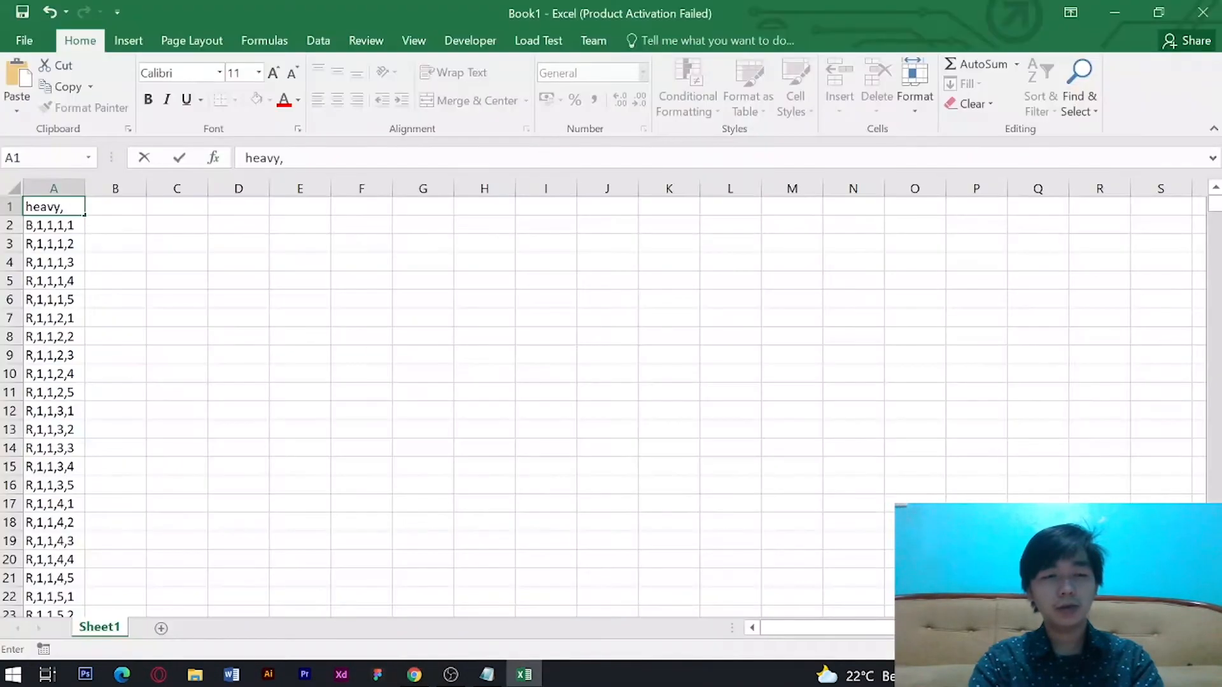
type("left-")
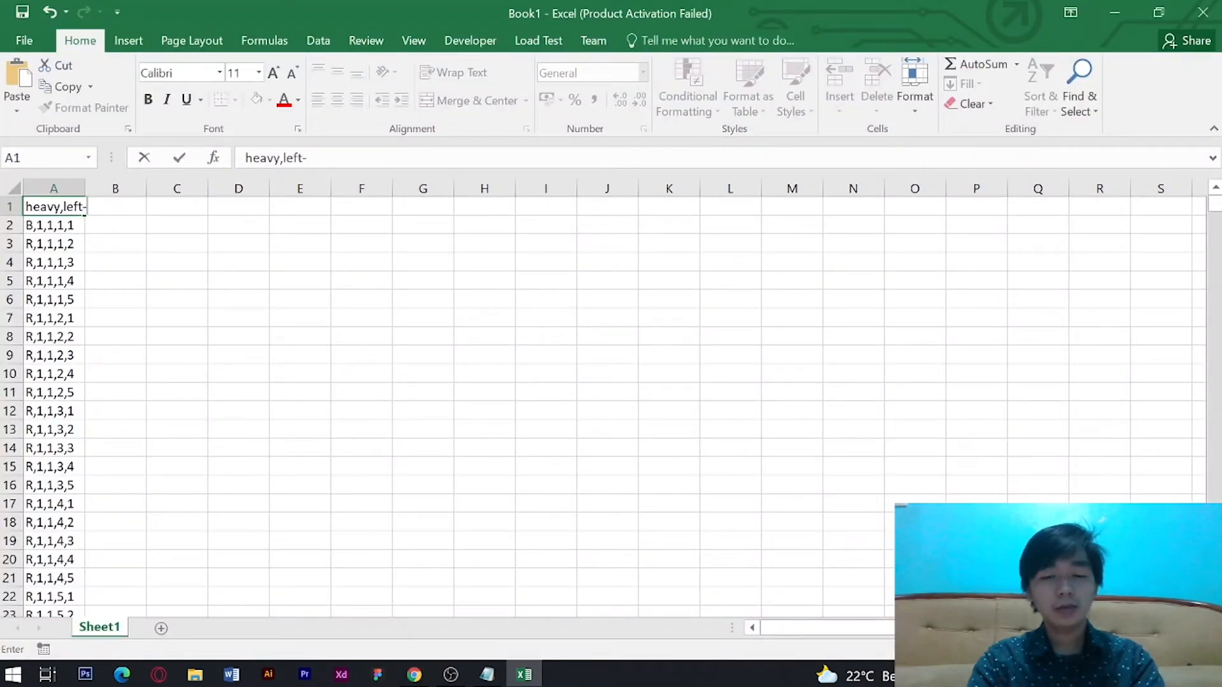
type("w,")
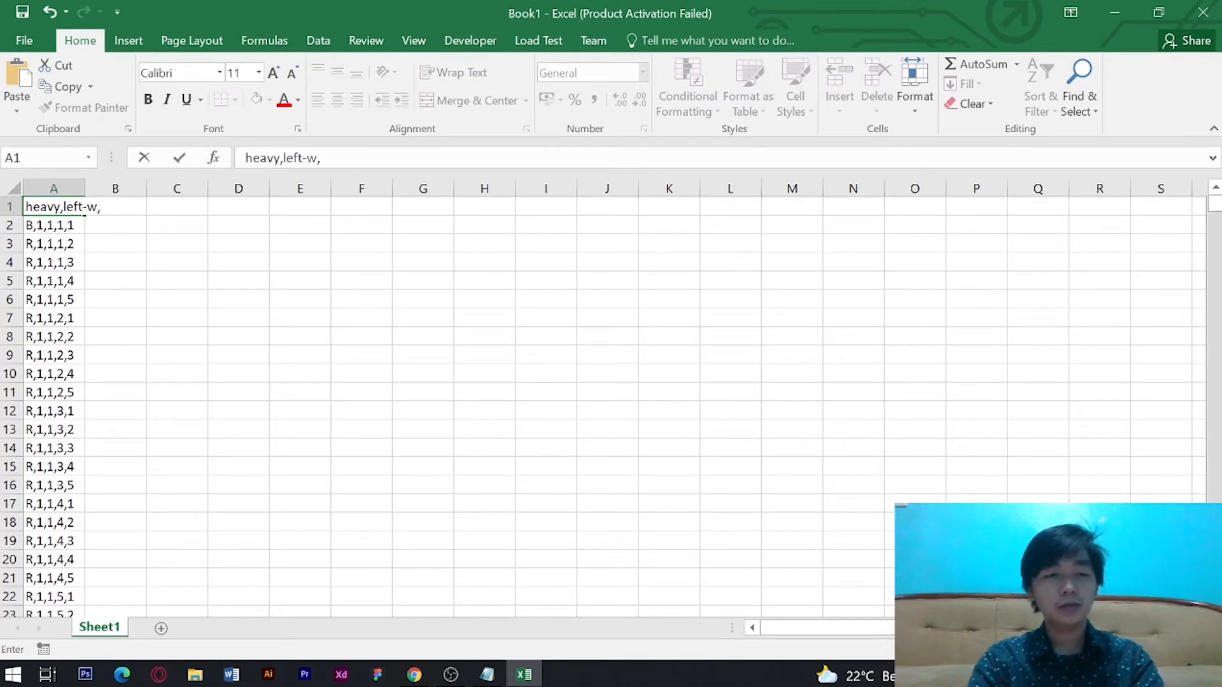
key("alt+Tab")
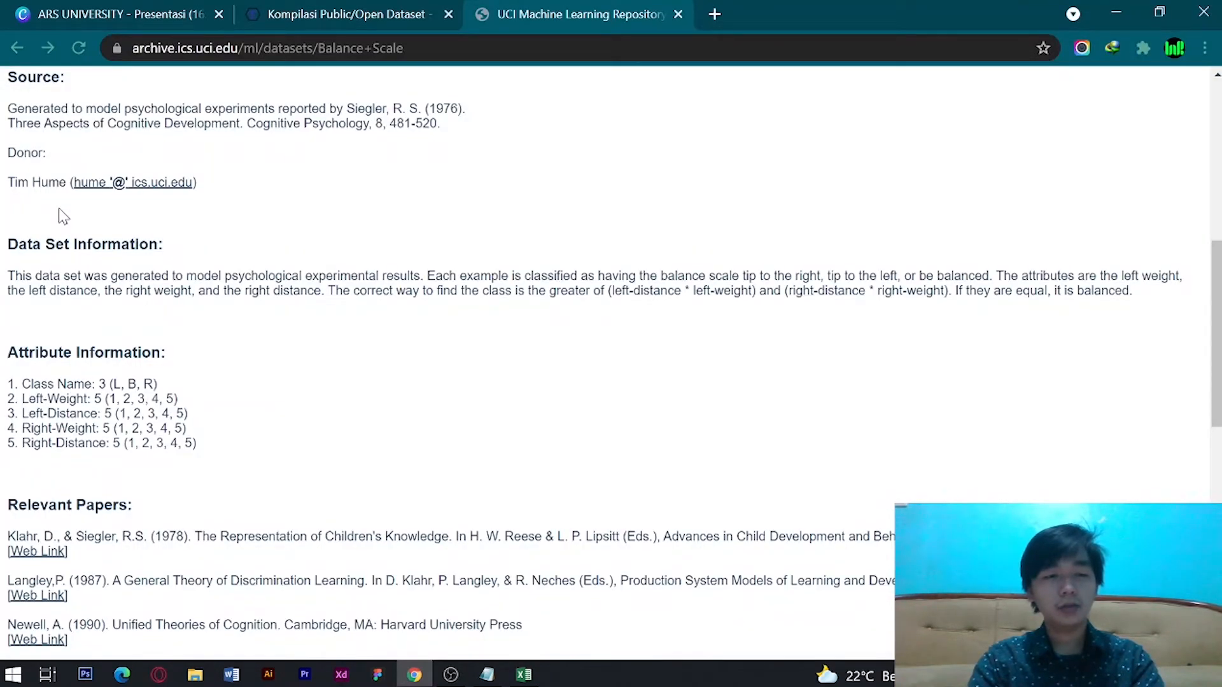
key("alt+Tab")
type("left-d,")
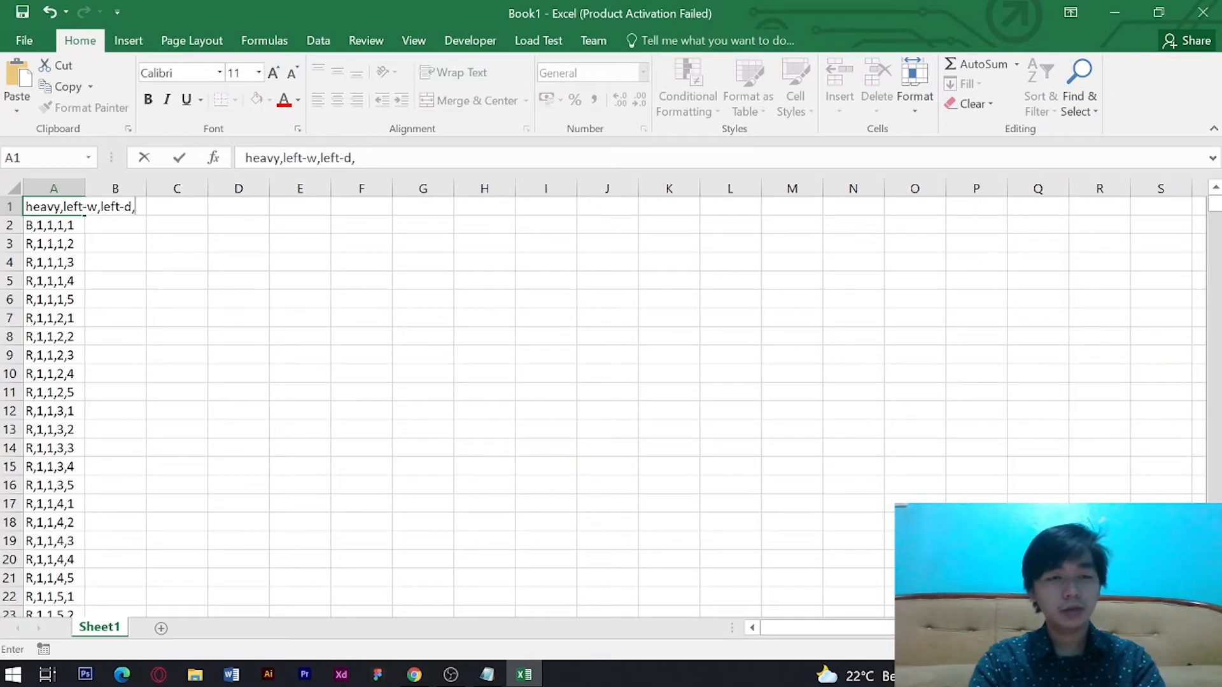
- Complete the A1 header with "right-w,right-w", rechecking the attribute list in Chrome, and commit the cell entry
key("alt+Tab")
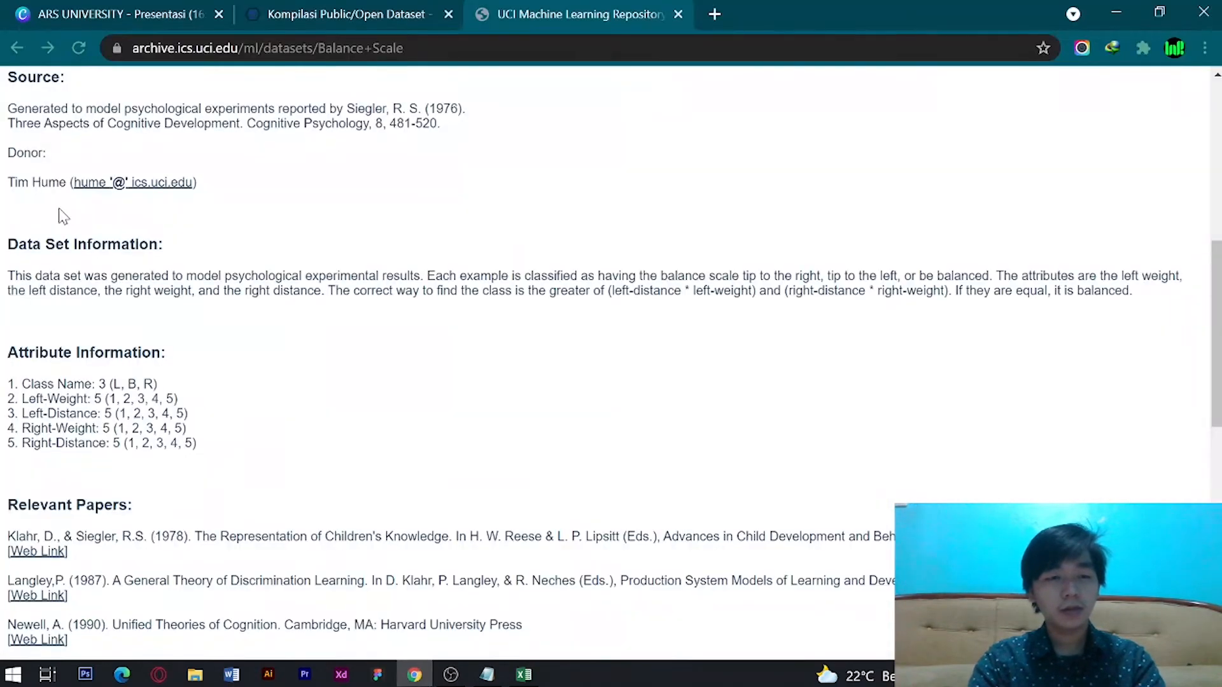
key("alt+Tab")
type("right-w")
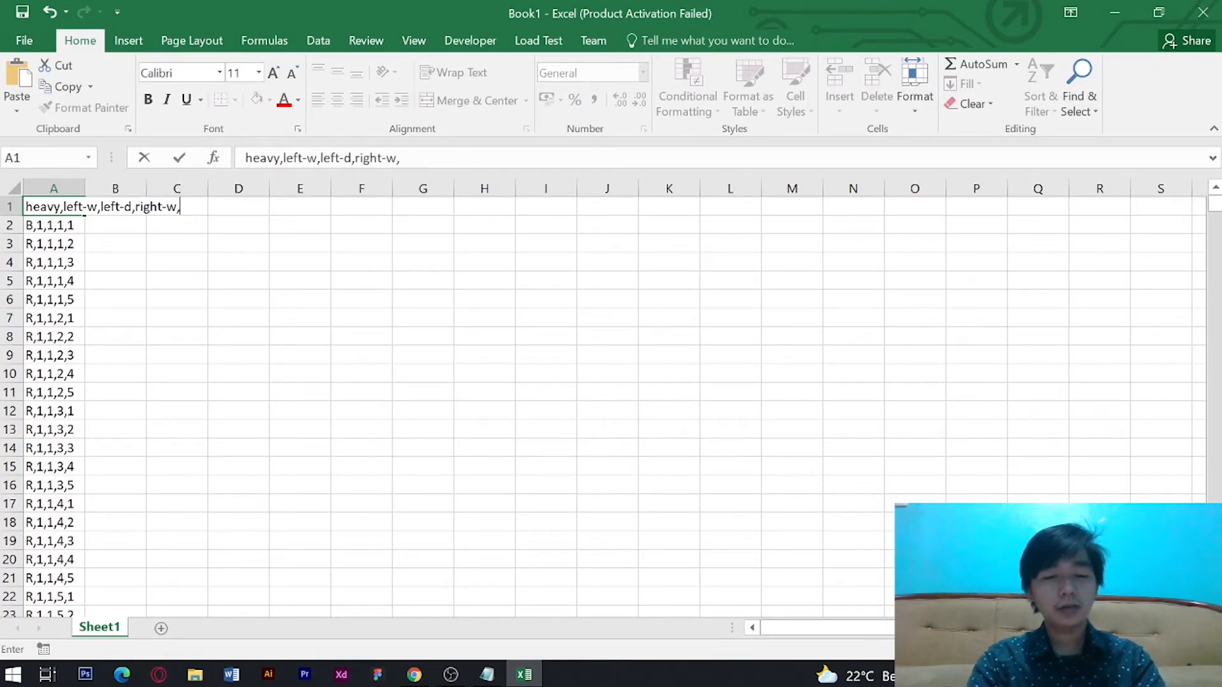
key("alt+Tab")
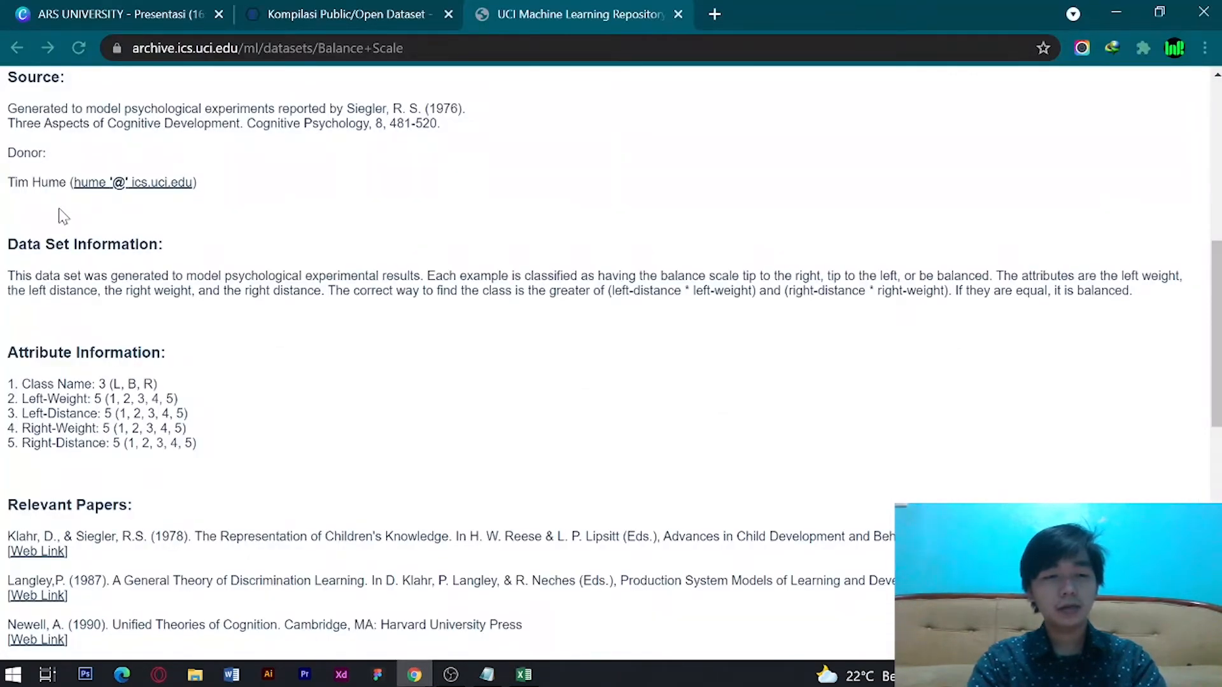
key("alt+Tab")
type("right")
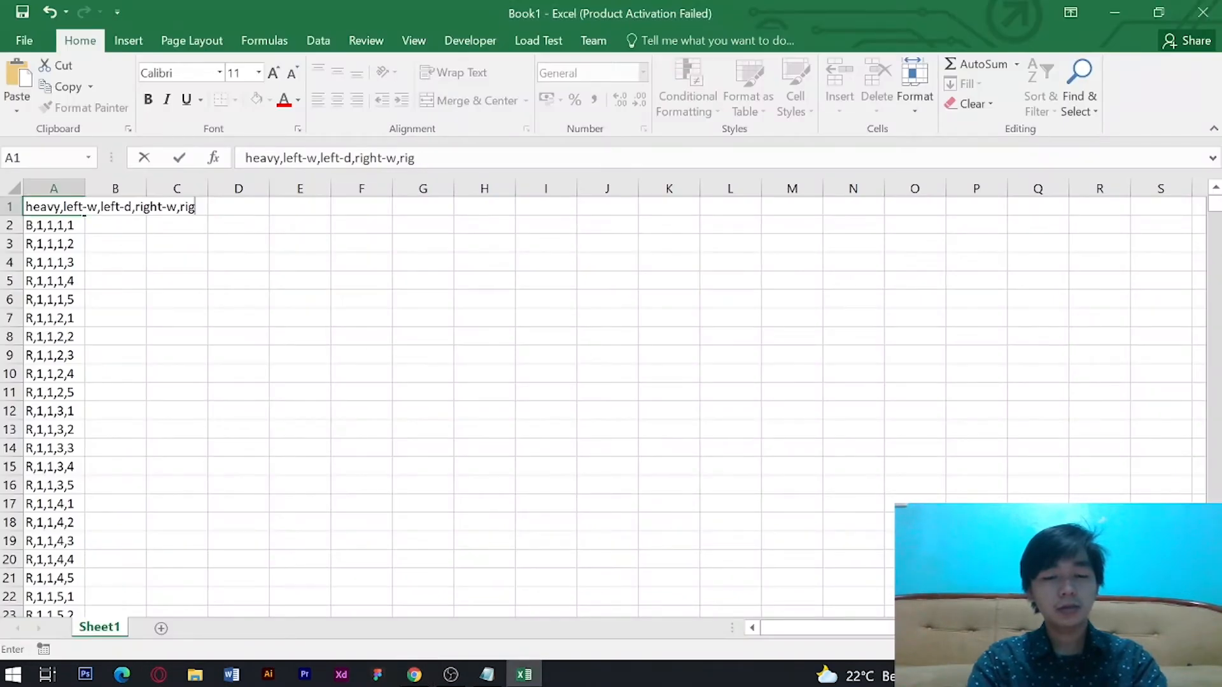
type("-w")
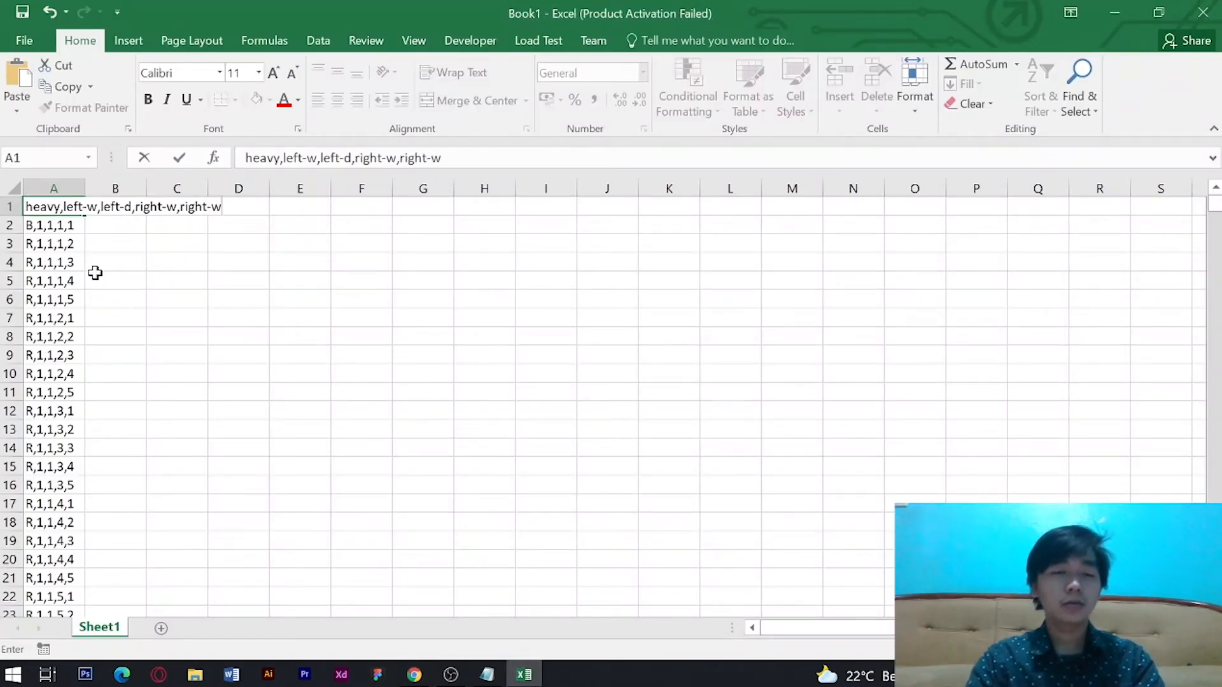
left_click(172, 246)
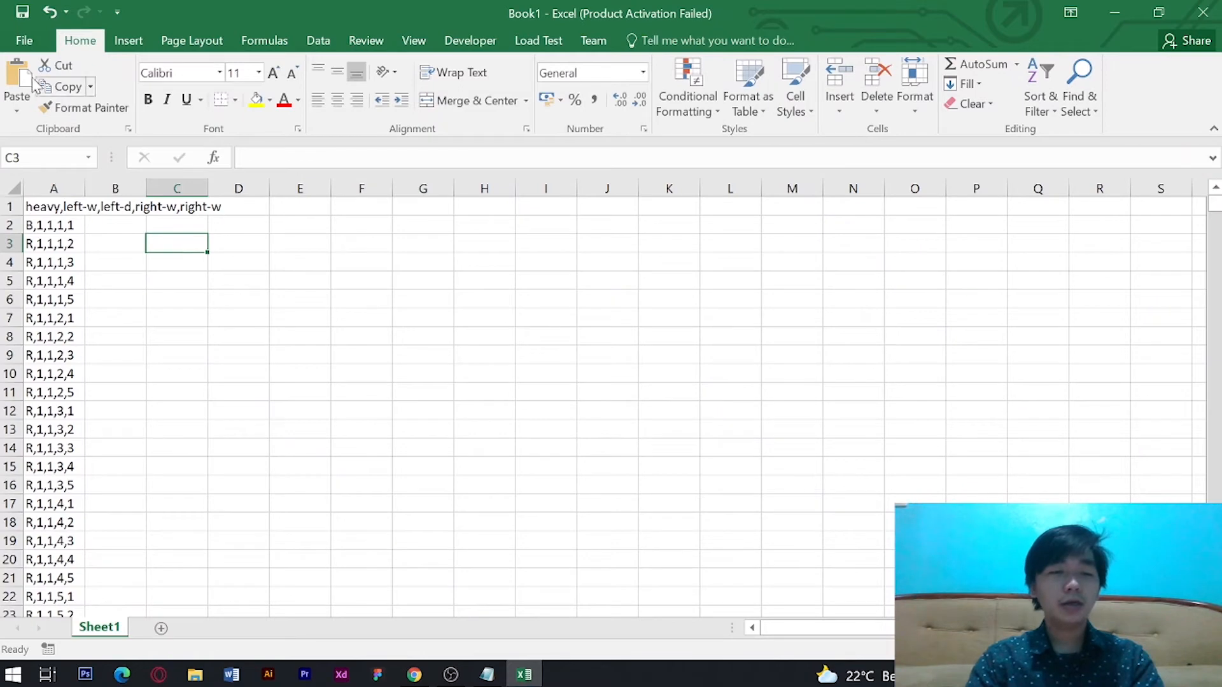
- Export the workbook to the Desktop as a CSV (Comma delimited) file named timbangan, accepting the CSV format
left_click(20, 35)
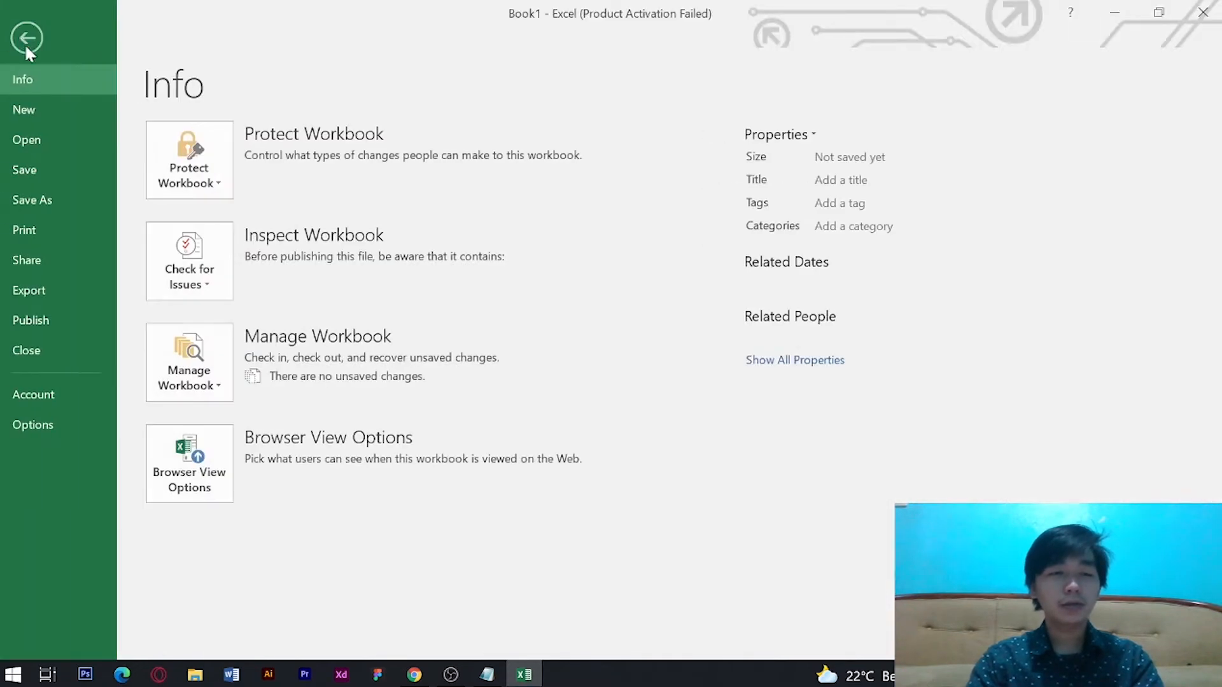
left_click(68, 293)
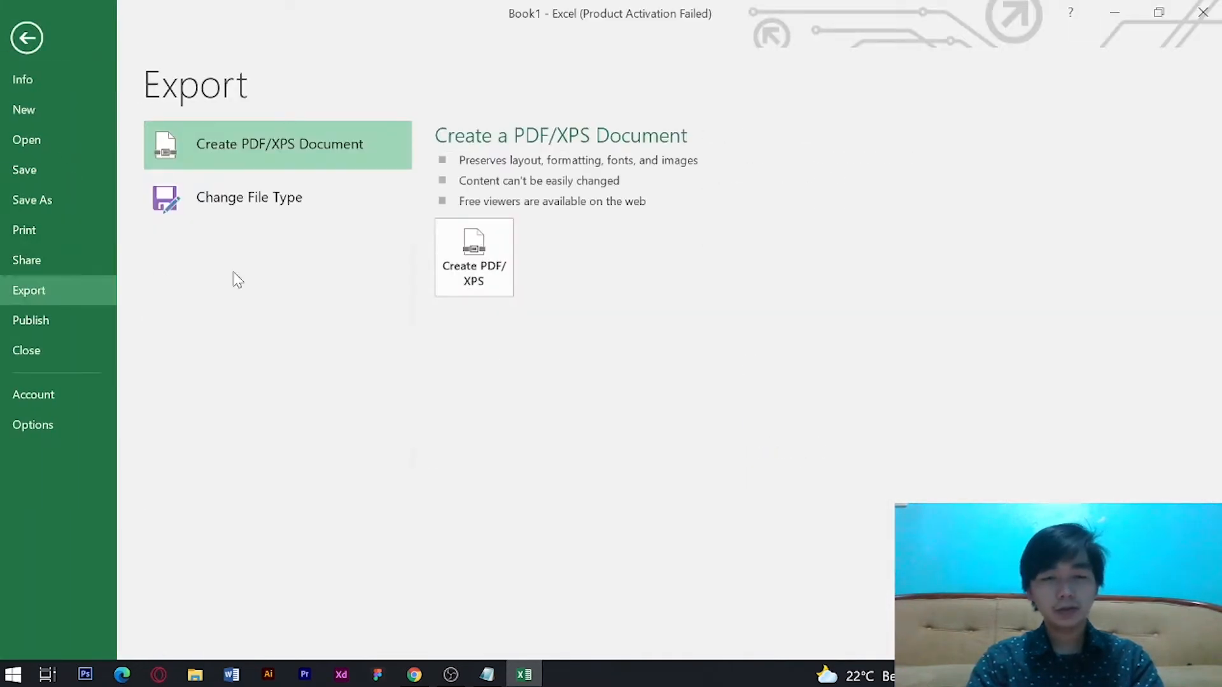
left_click(255, 211)
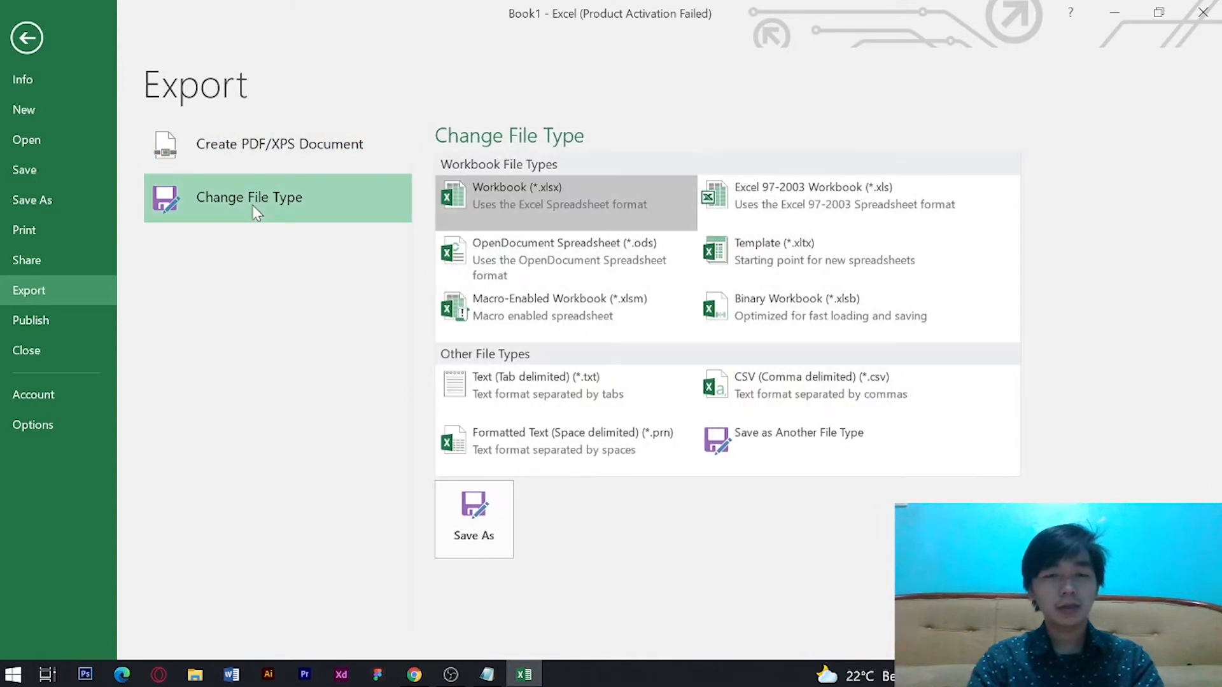
left_click(796, 395)
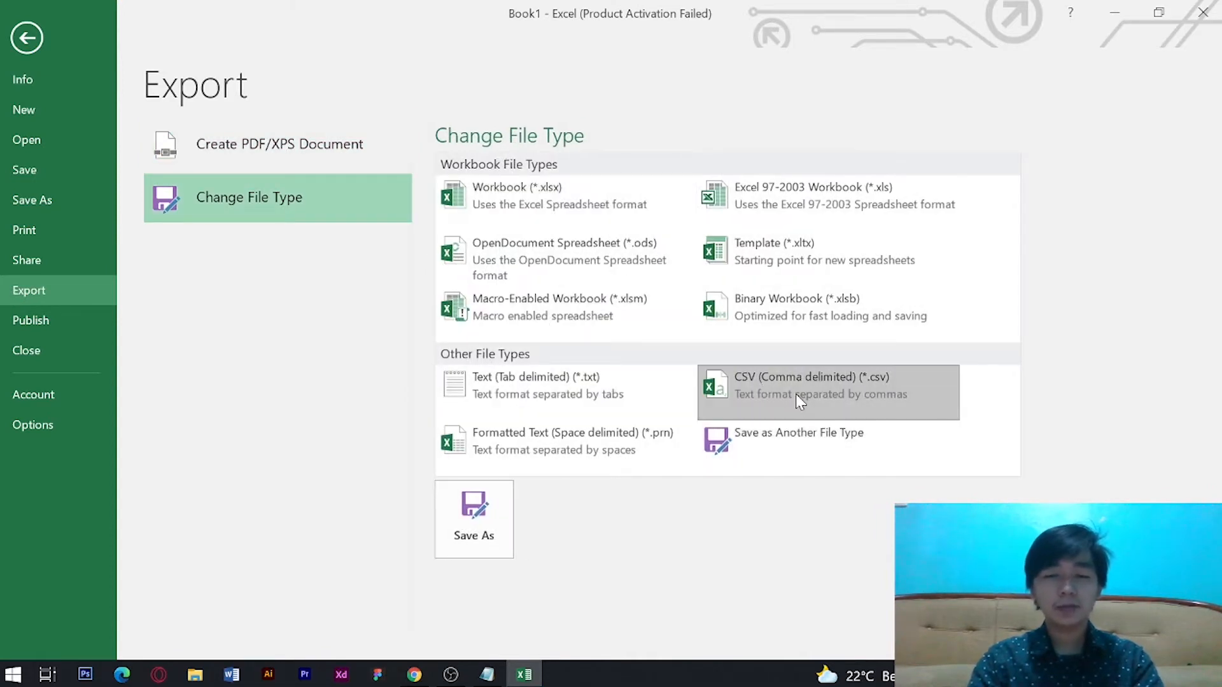
double_click(795, 394)
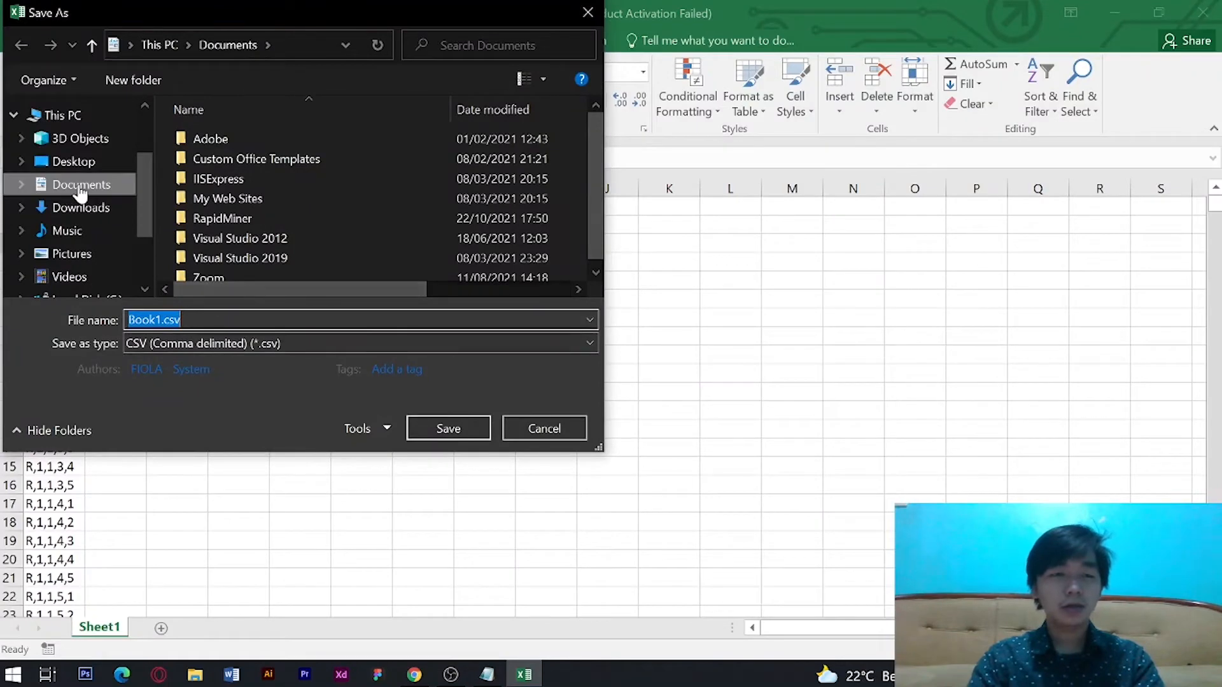
left_click(79, 161)
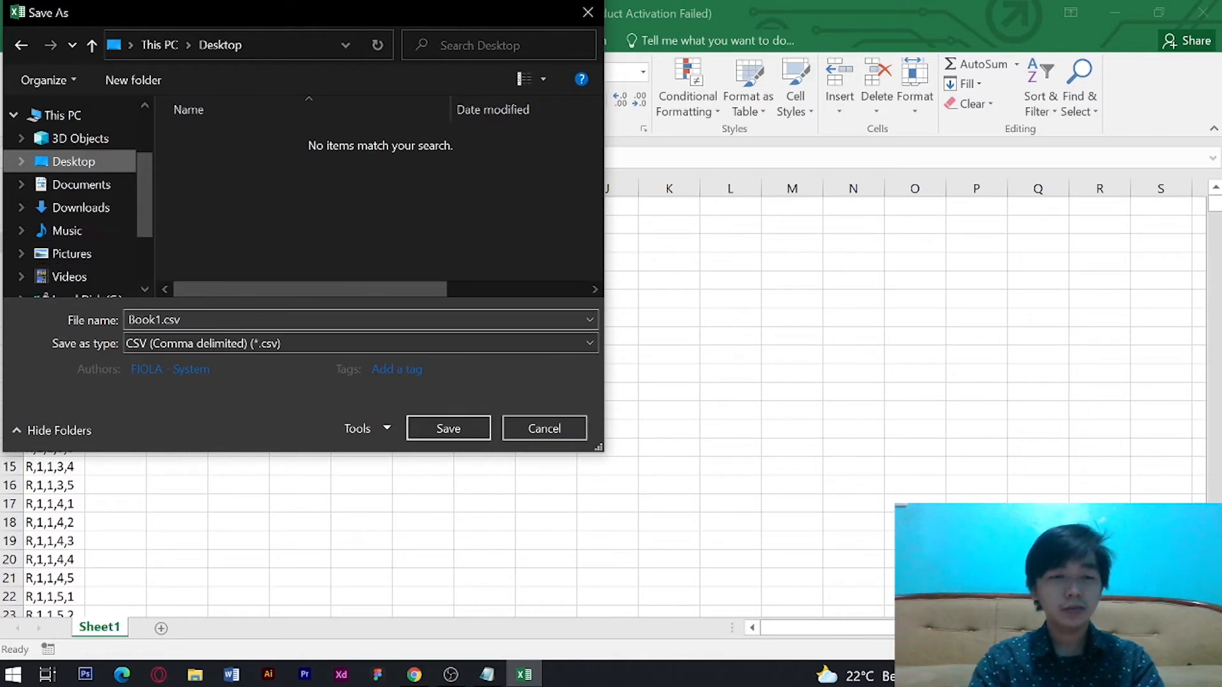
left_click(184, 320)
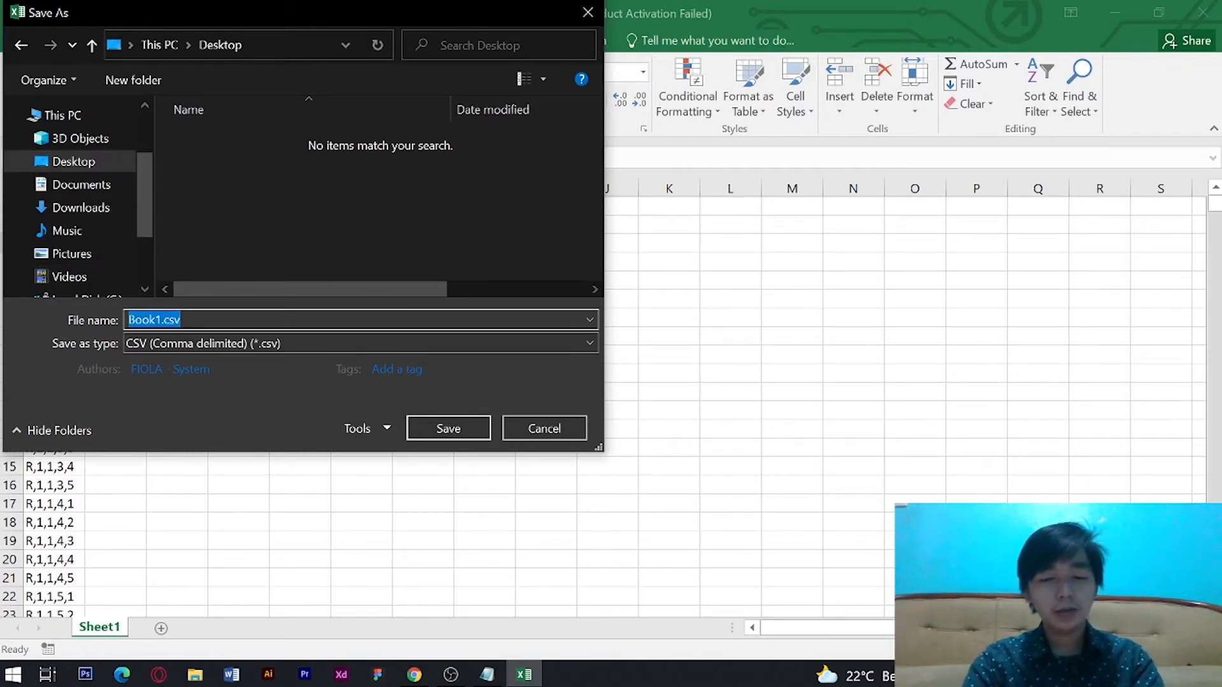
type("timbangan")
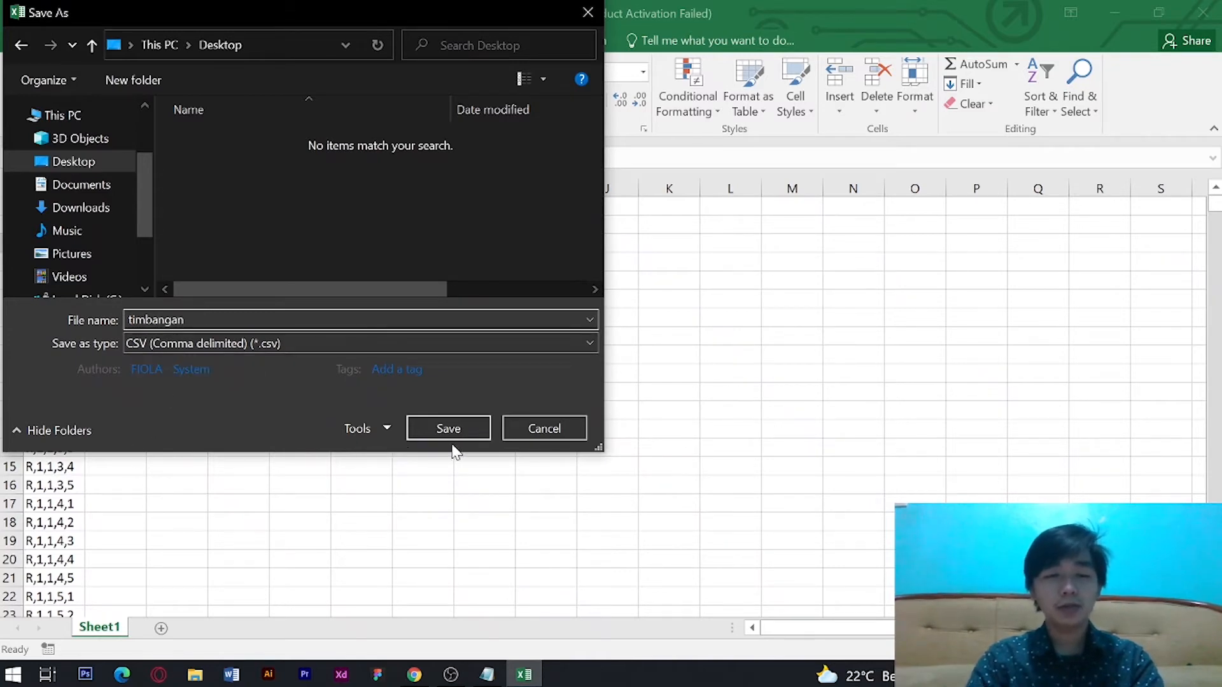
left_click(458, 426)
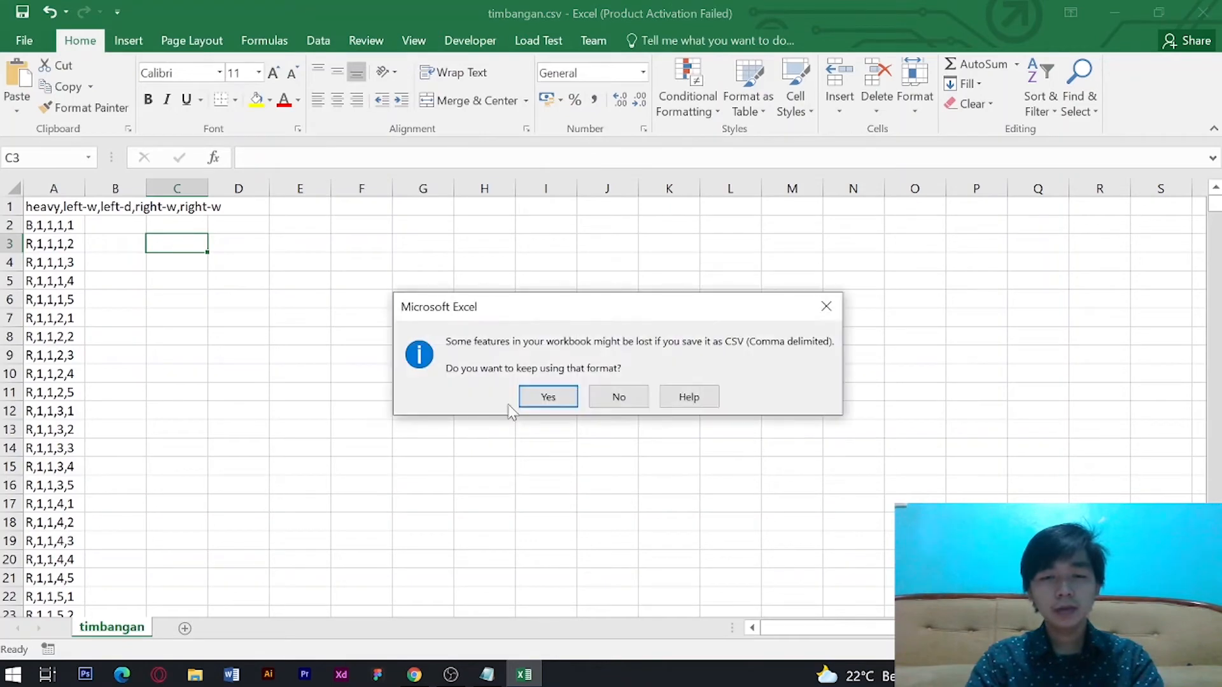
left_click(548, 398)
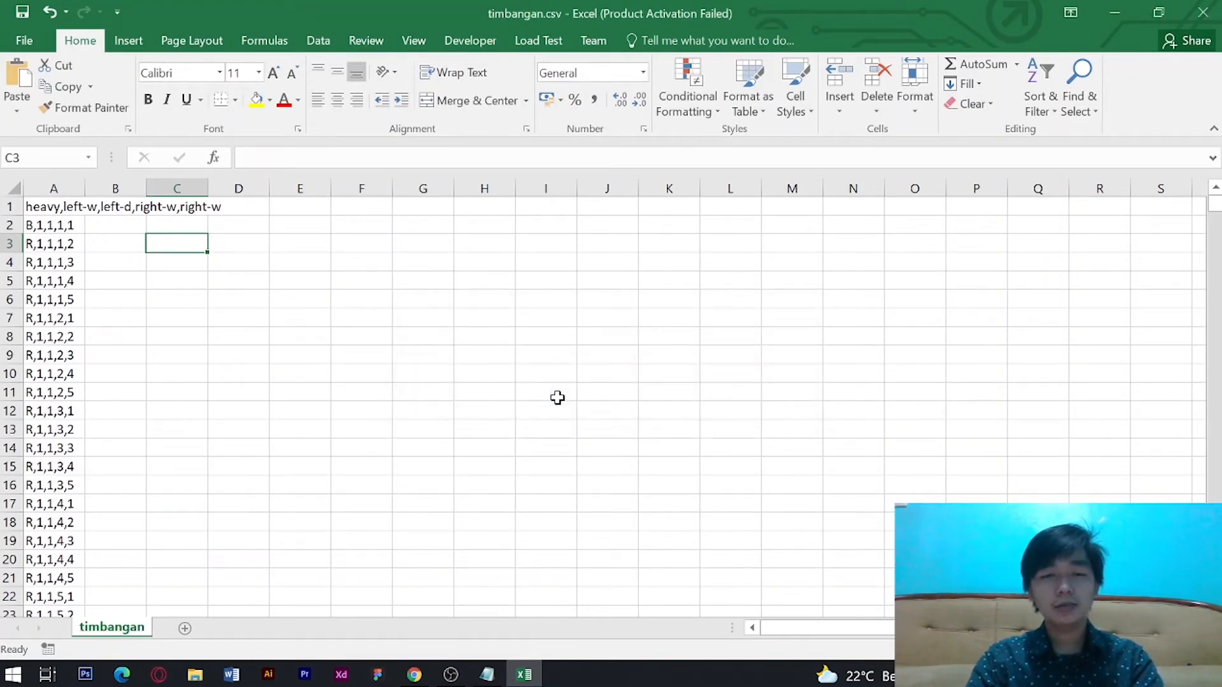
- Close the timbangan.csv workbook without saving, the two dataset tabs in Chrome, and the balance-scale (2).data window in Notepad
left_click(1202, 14)
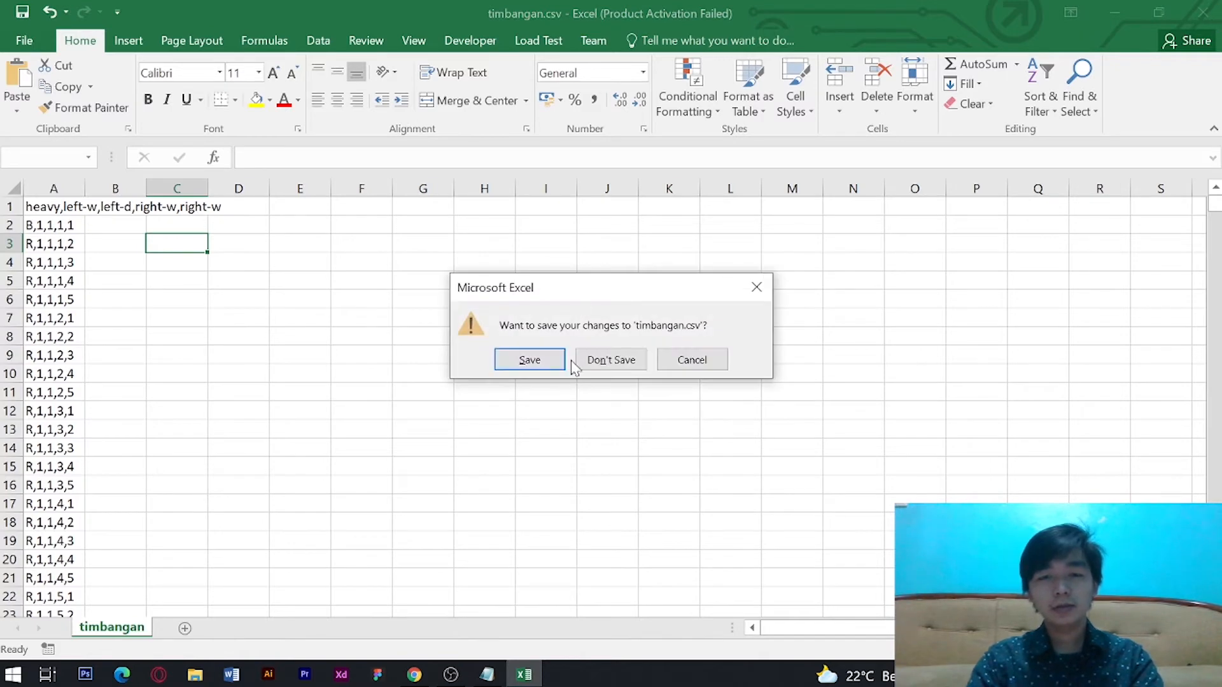
left_click(608, 360)
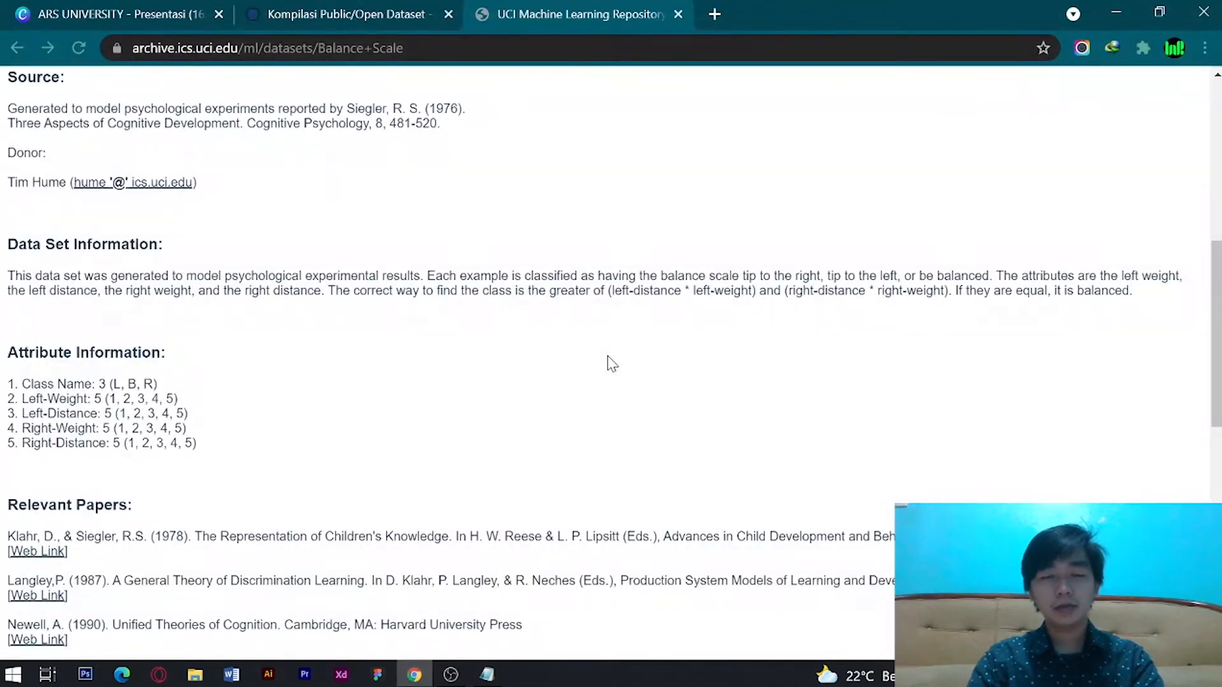
left_click(679, 14)
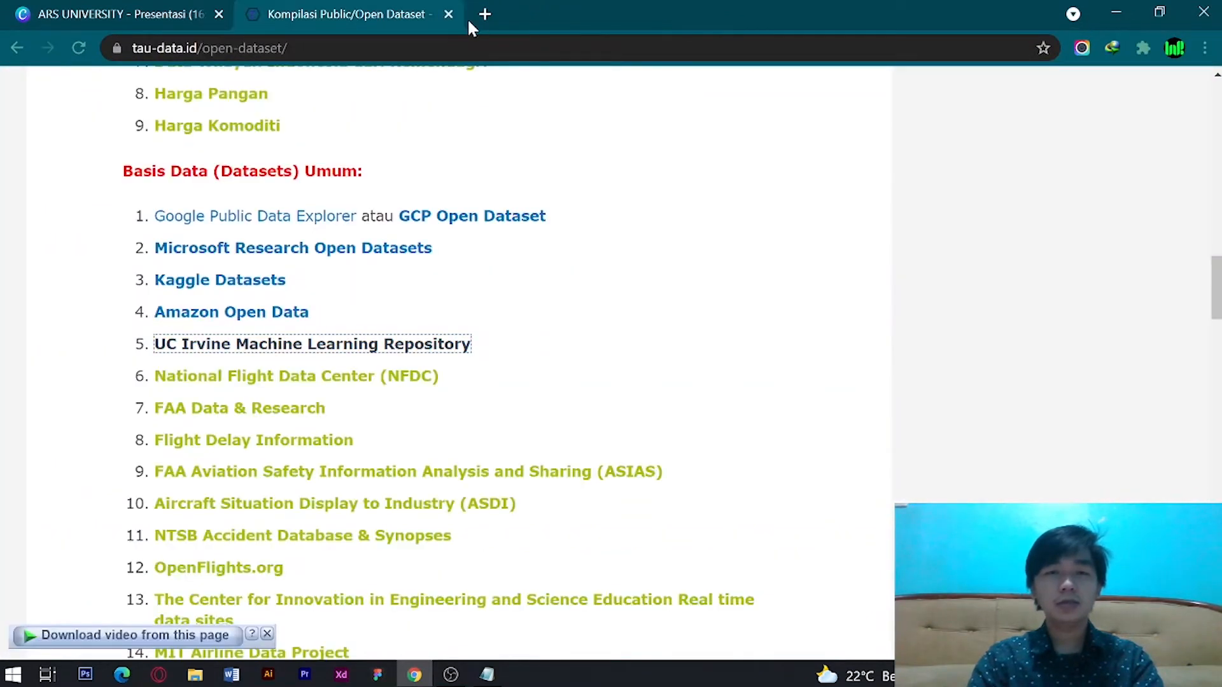
left_click(448, 14)
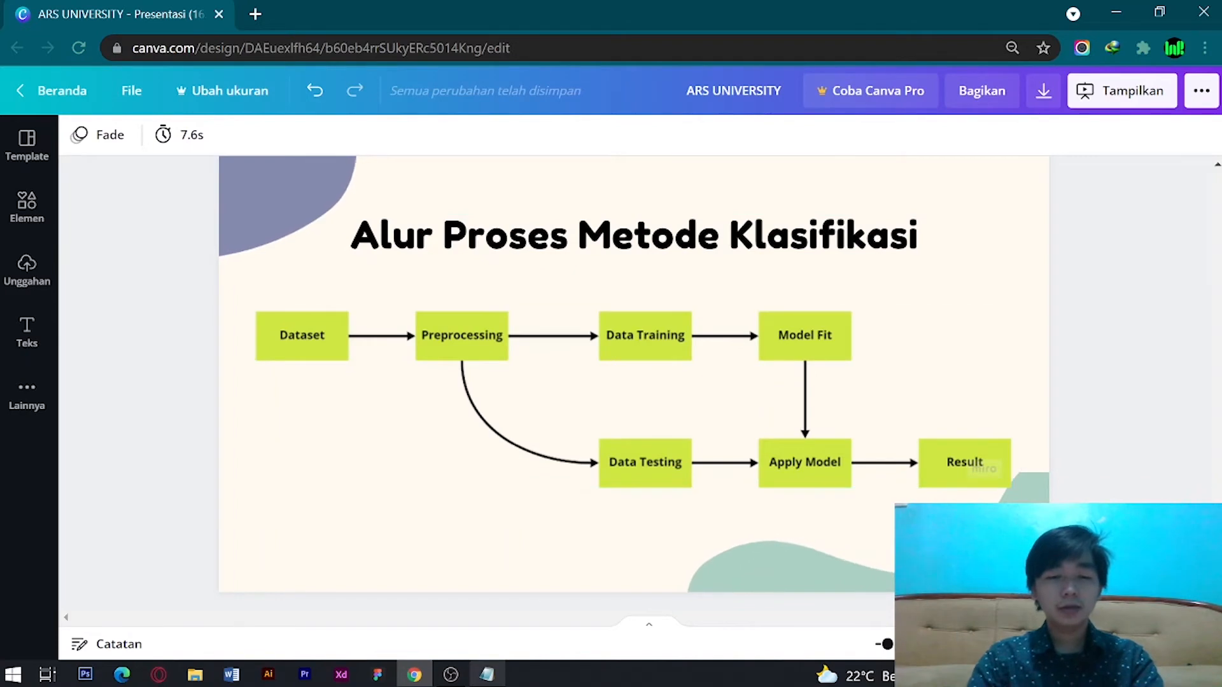
left_click(500, 683)
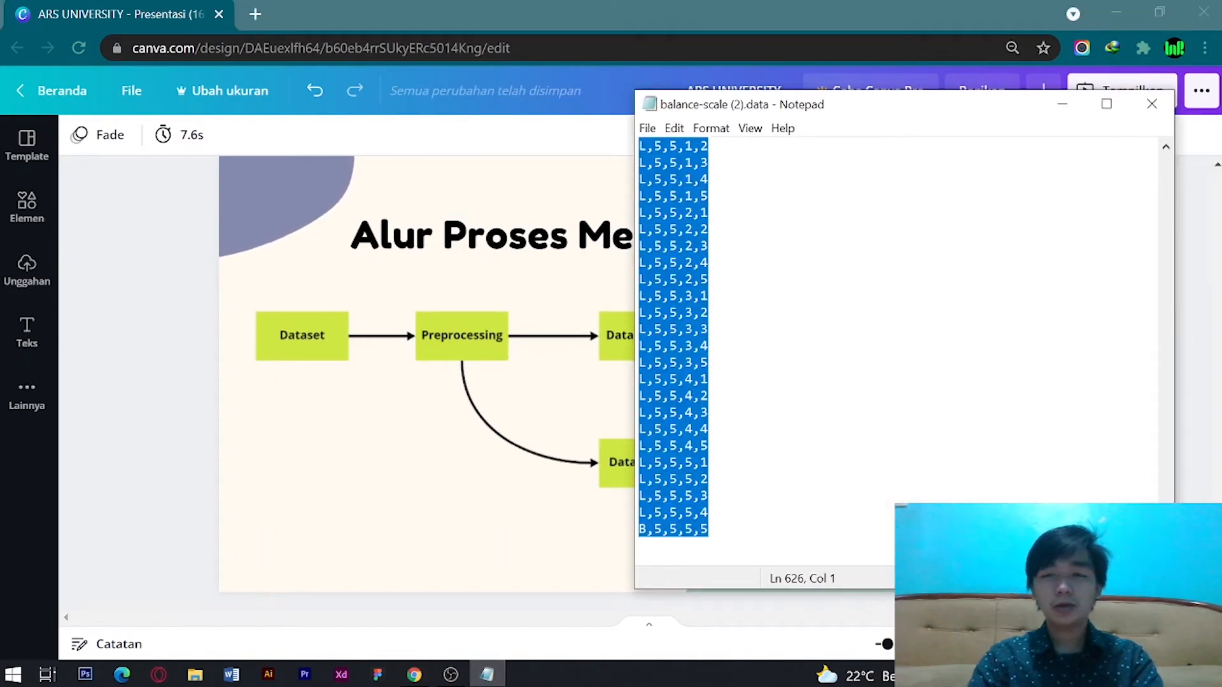
left_click(1151, 104)
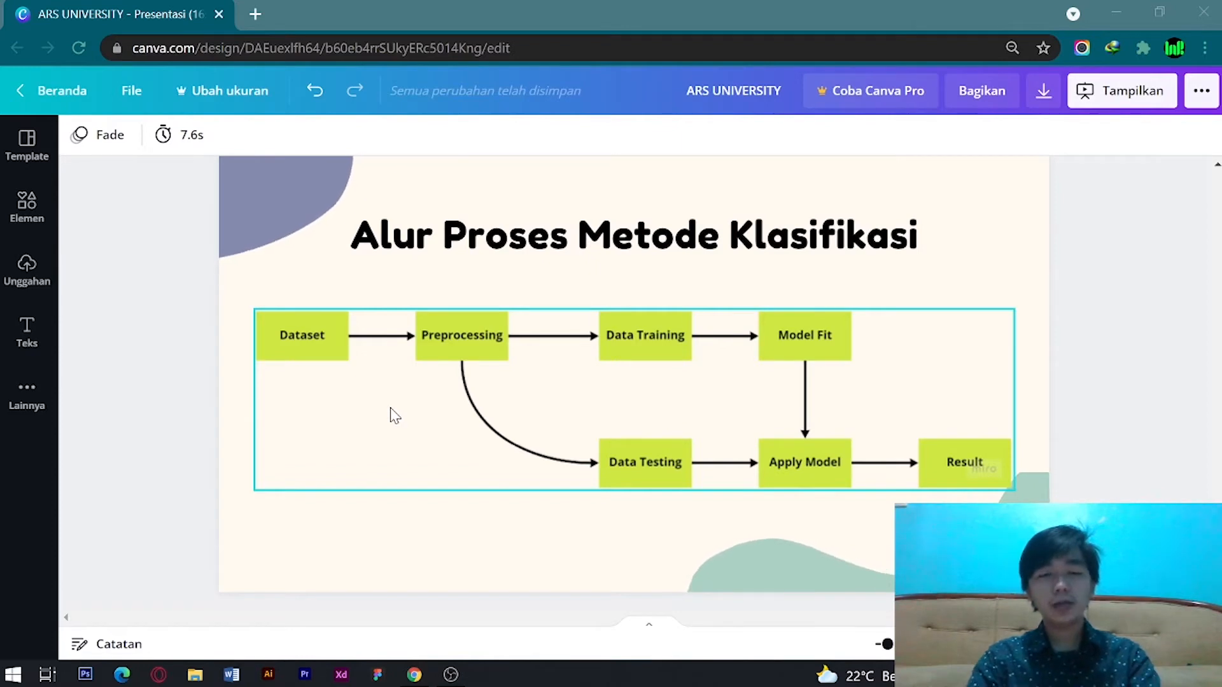
- Minimize Chrome, launch RapidMiner Studio from the desktop, and start a Blank Process
left_click(371, 290)
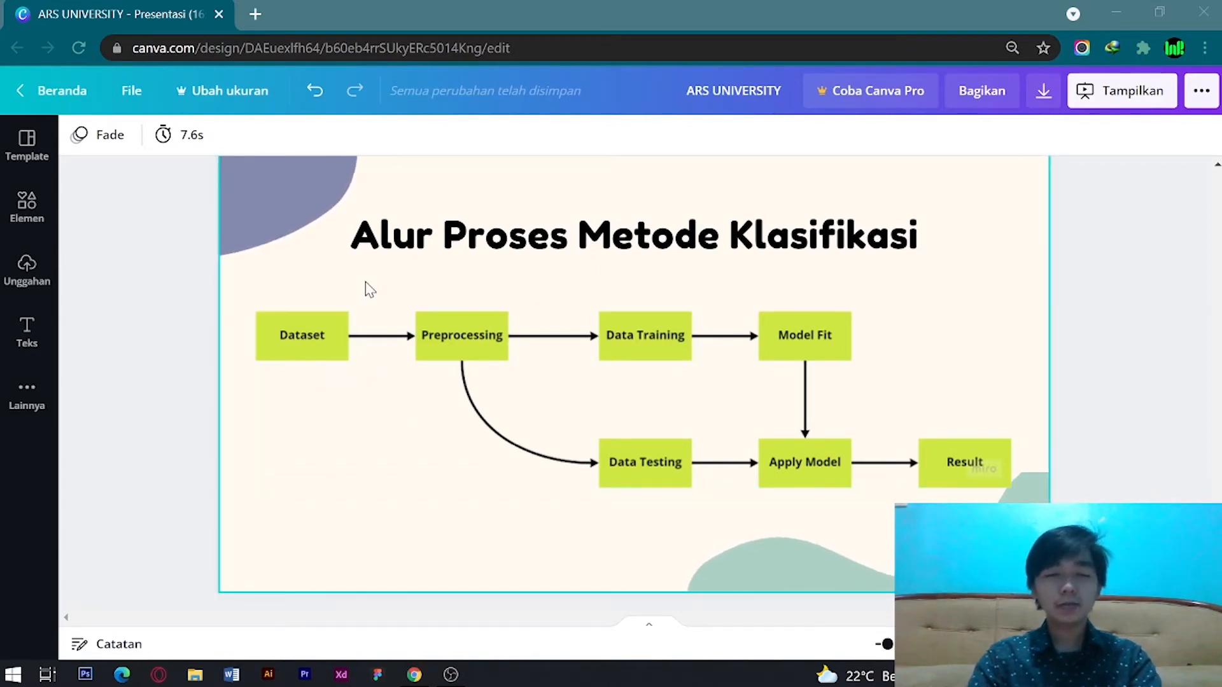
left_click(1116, 12)
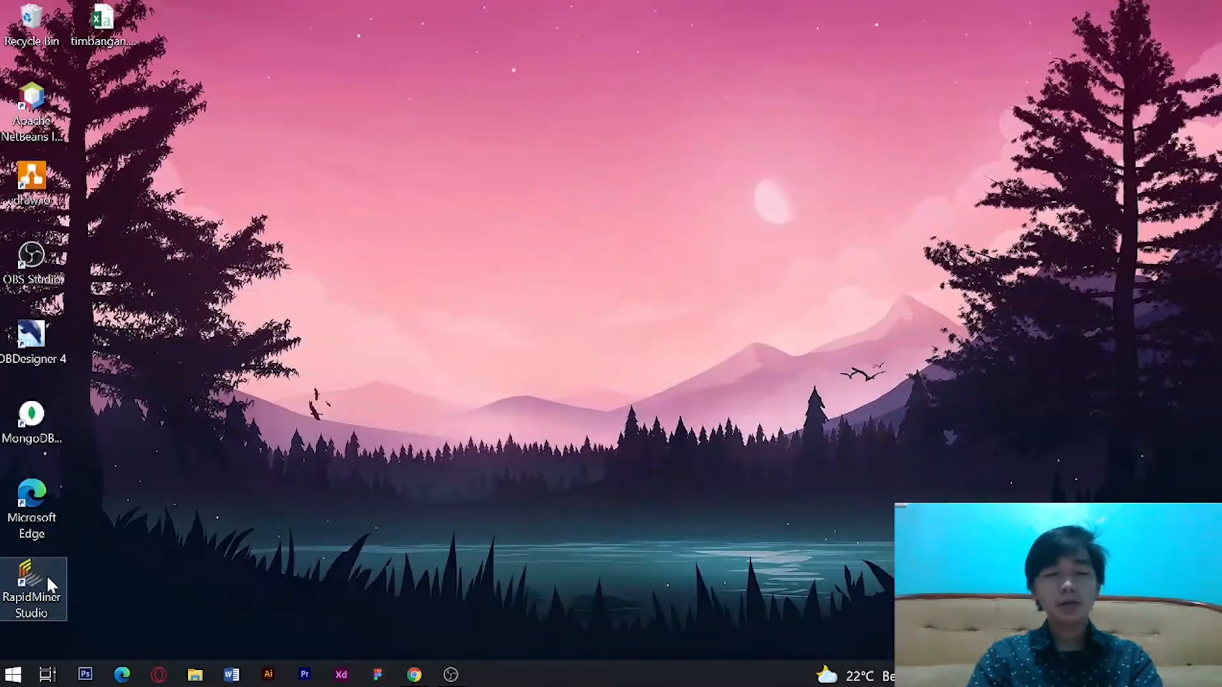
double_click(47, 574)
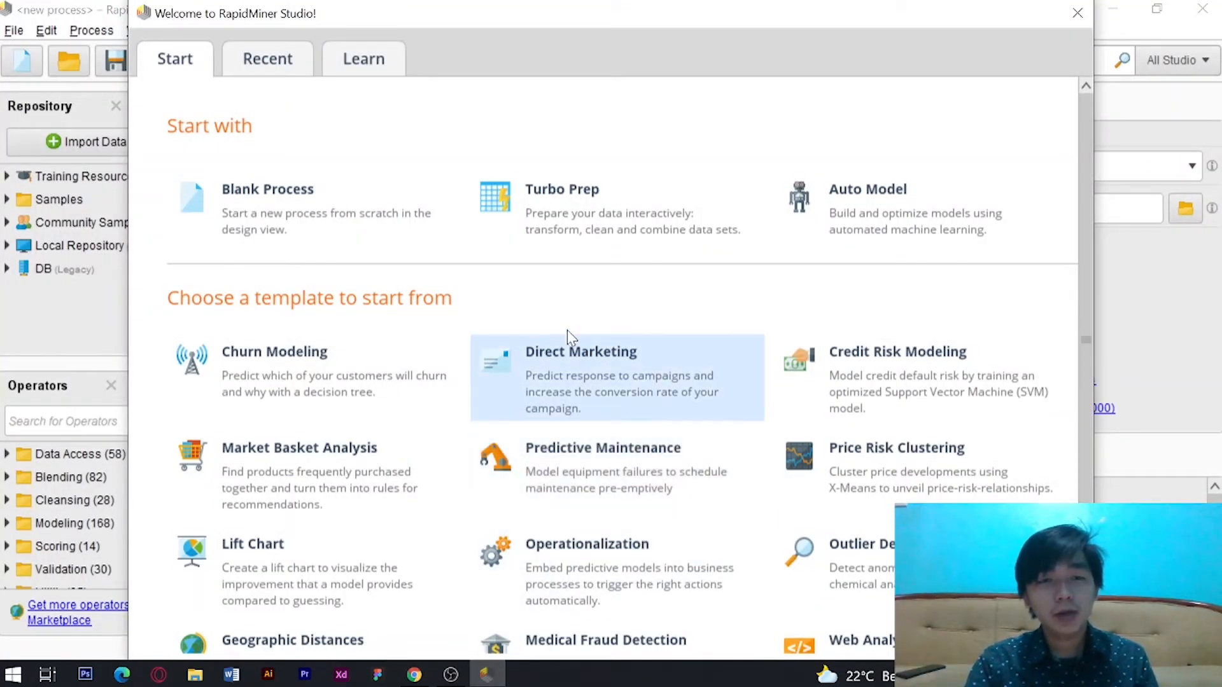
left_click(392, 234)
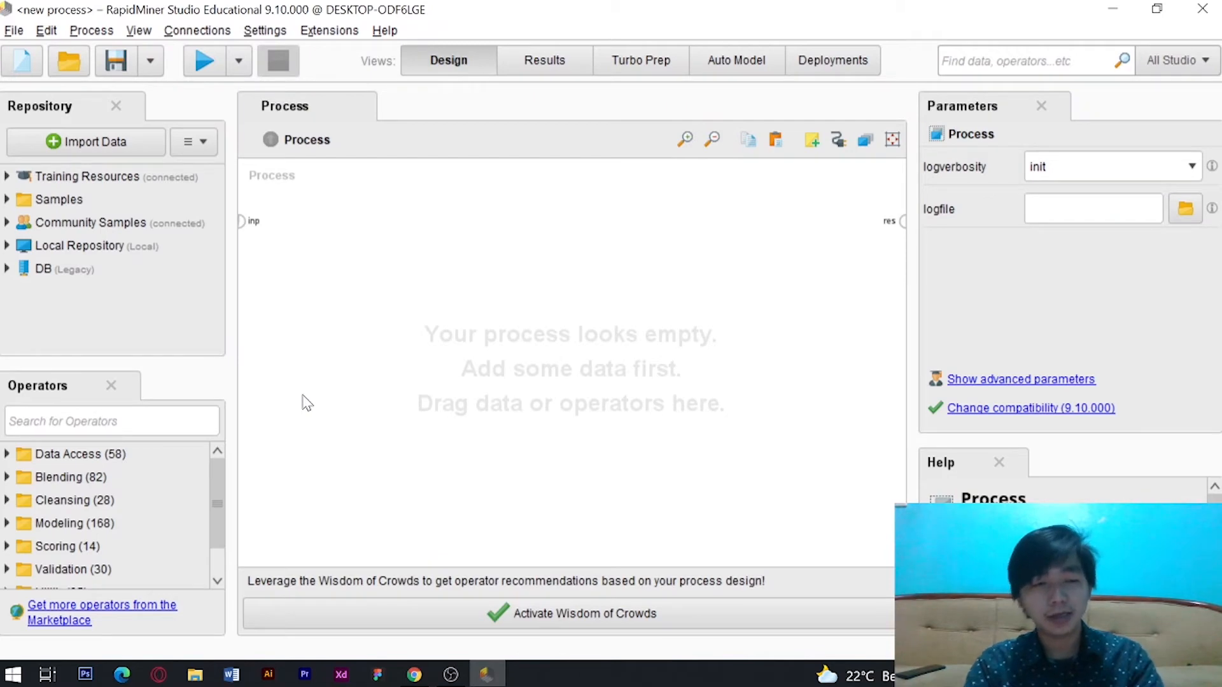
- Search the operators for "read" and place a Read CSV operator on the process canvas near the inp port
left_click(111, 421)
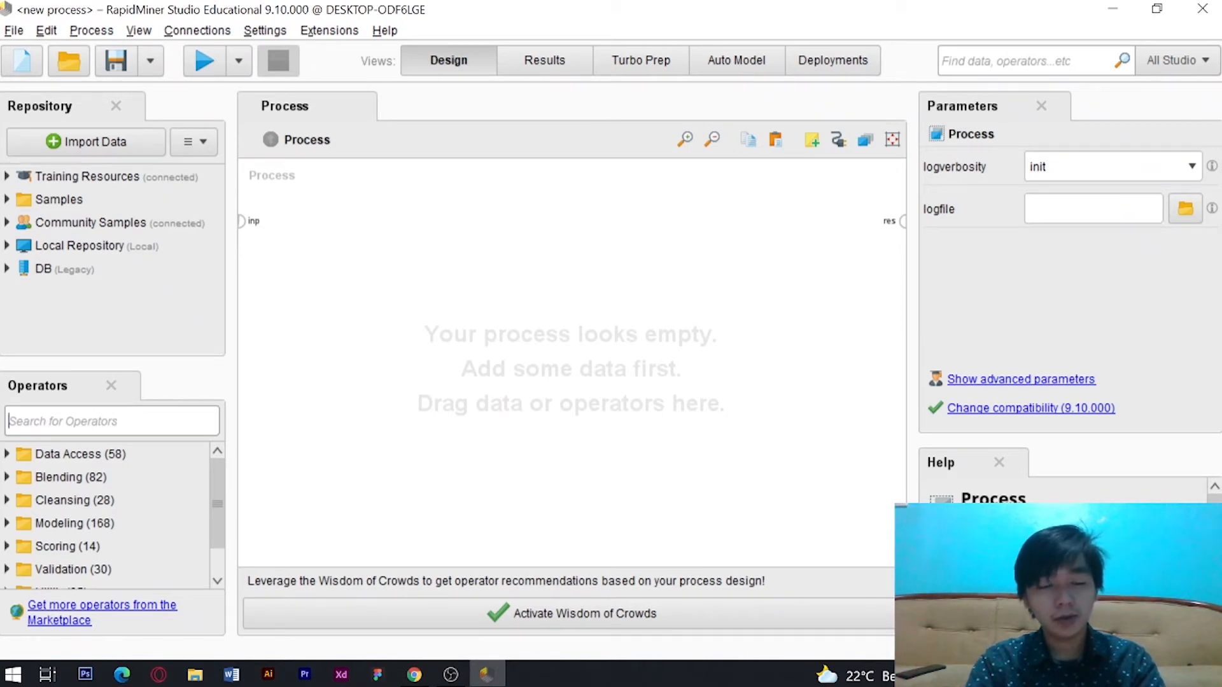
type("read")
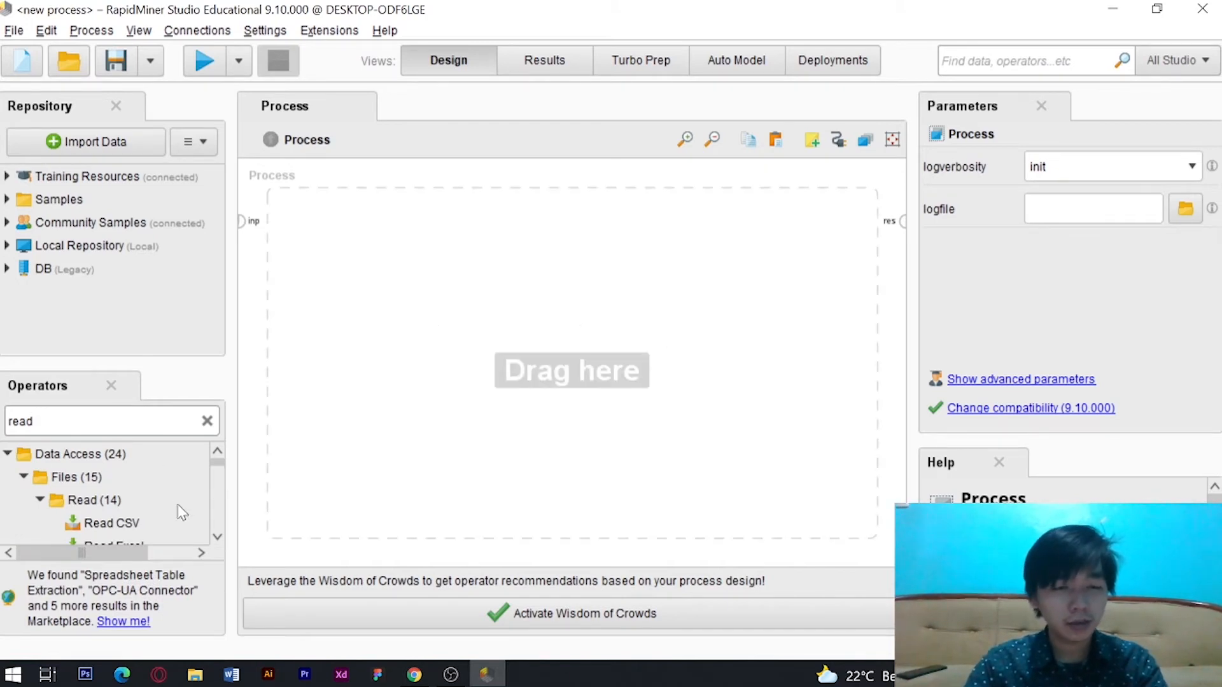
scroll(181, 512, "down", 1)
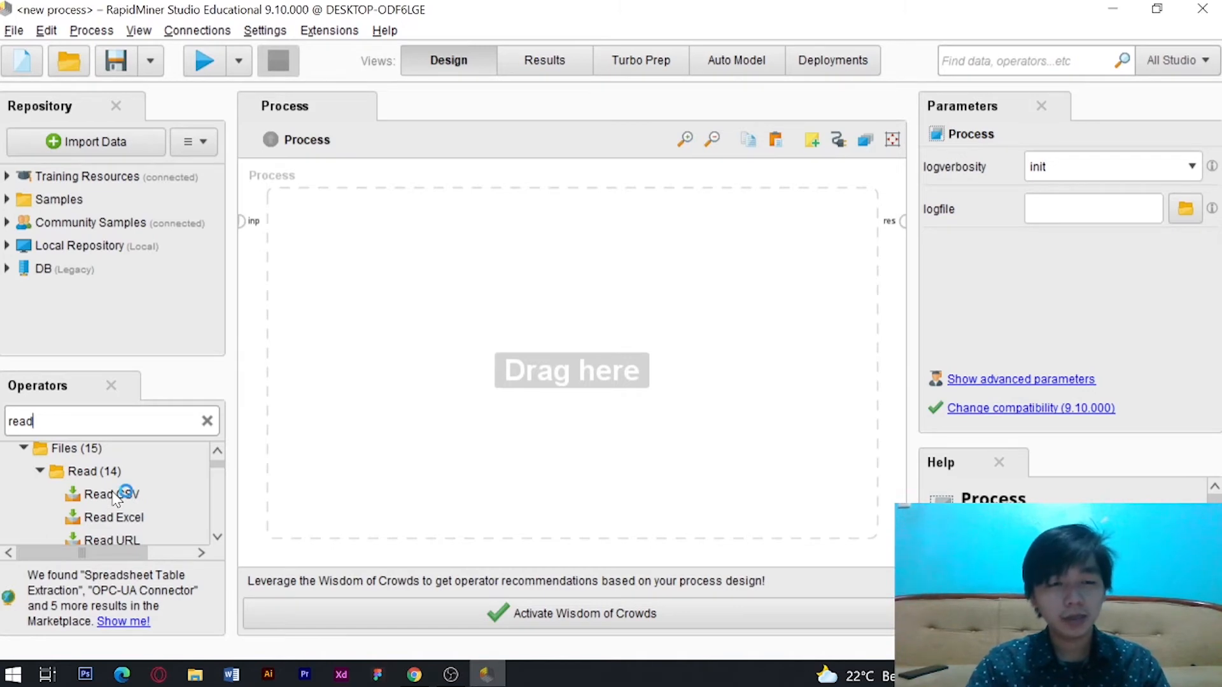
left_click_drag(111, 495, 316, 284)
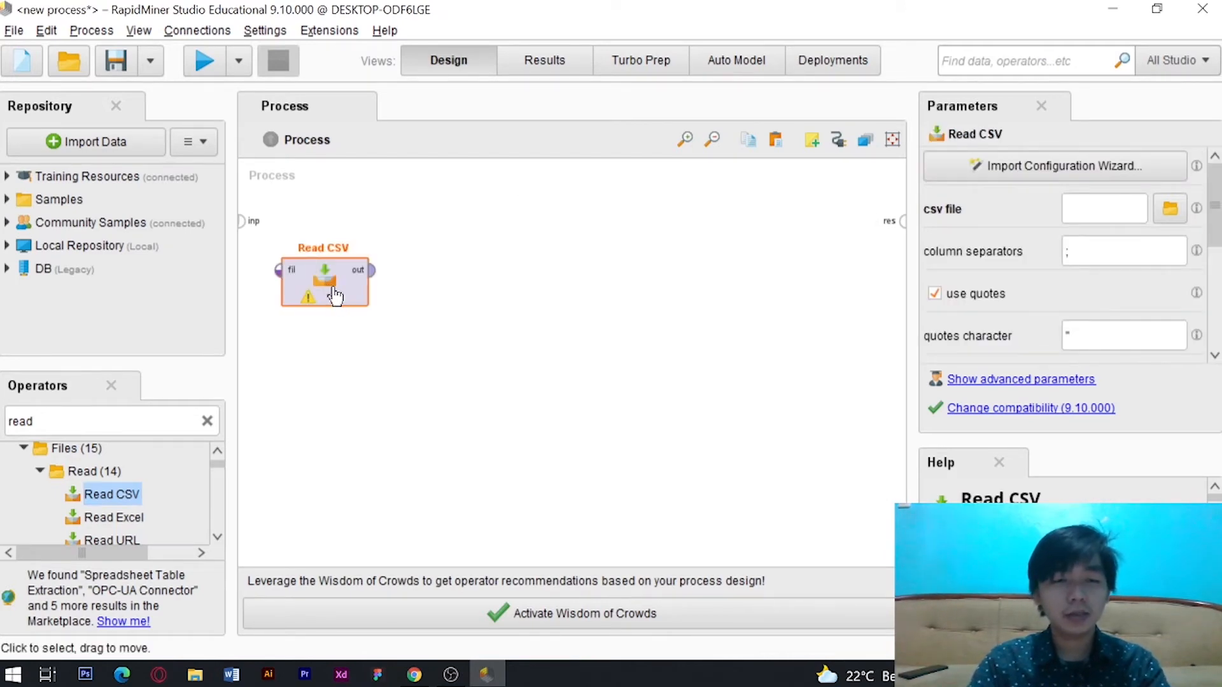
- Start the Read CSV import wizard, select timbangan.csv from the Desktop, and accept the data format with header row 1 and comma separator
double_click(335, 296)
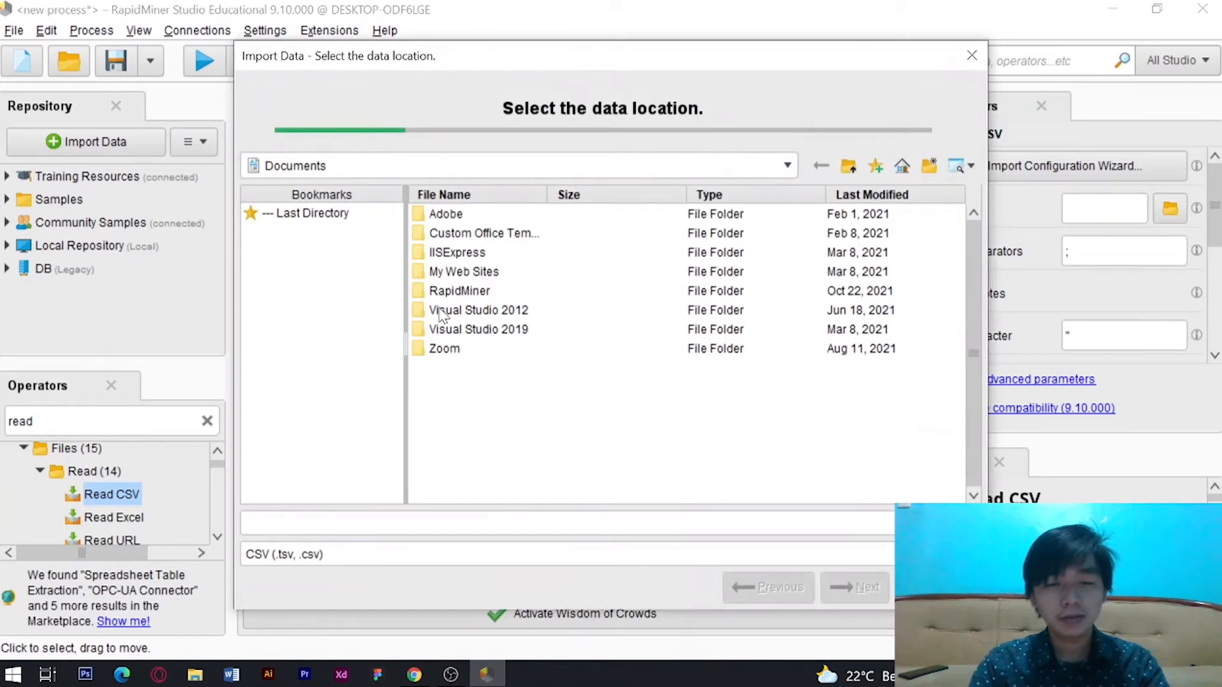
left_click(787, 166)
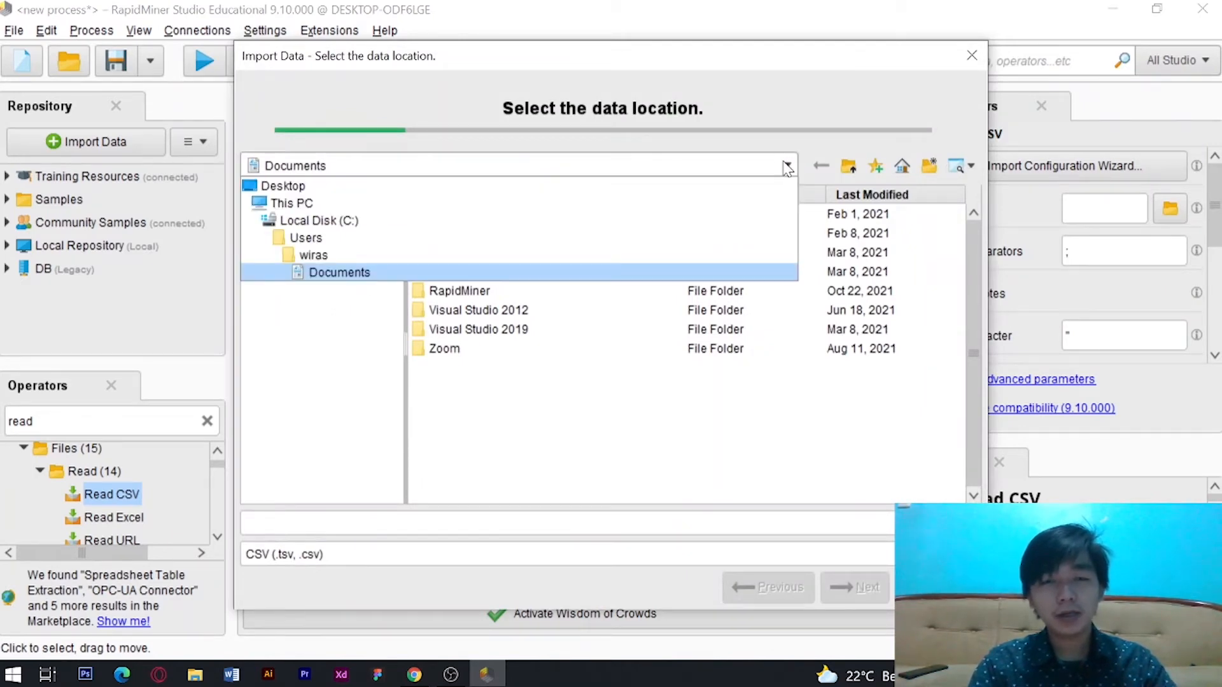
left_click(595, 215)
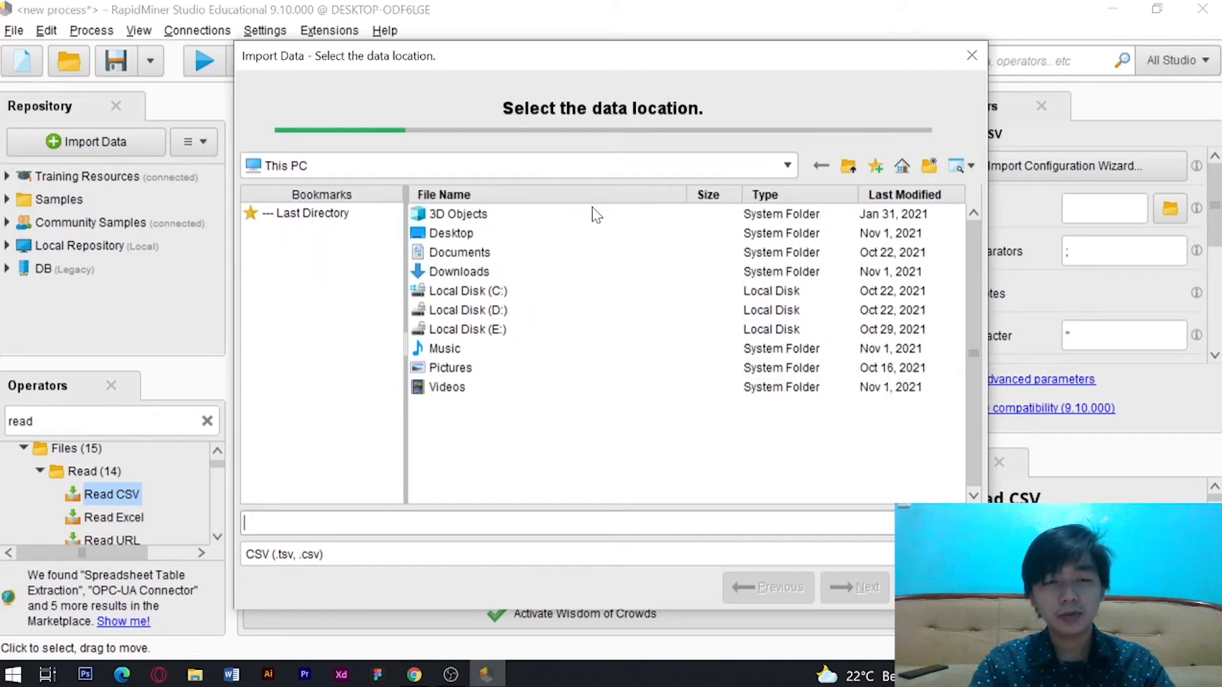
double_click(471, 233)
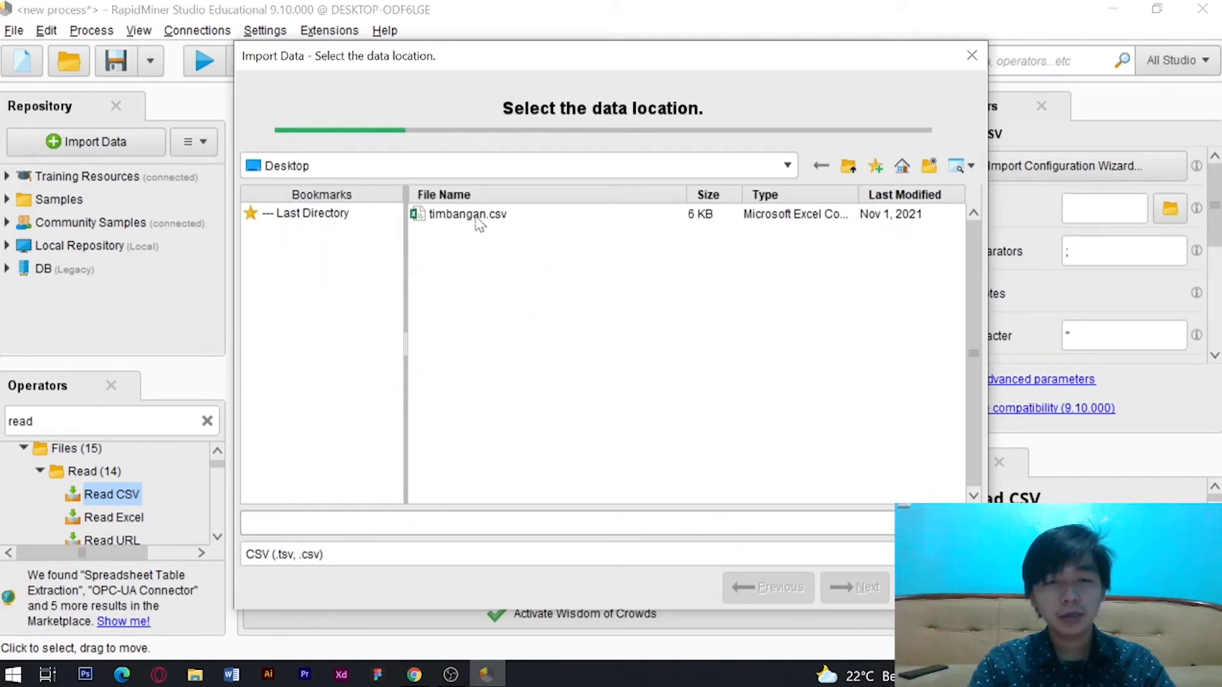
left_click(477, 217)
left_click(862, 588)
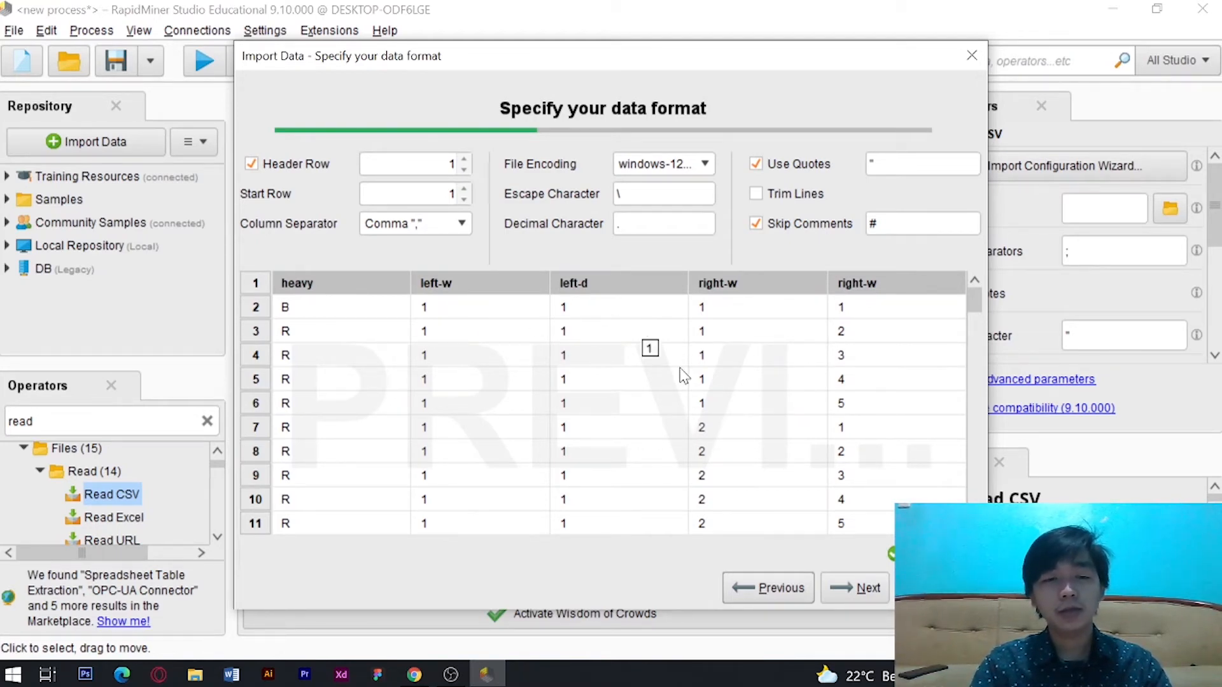
left_click(867, 589)
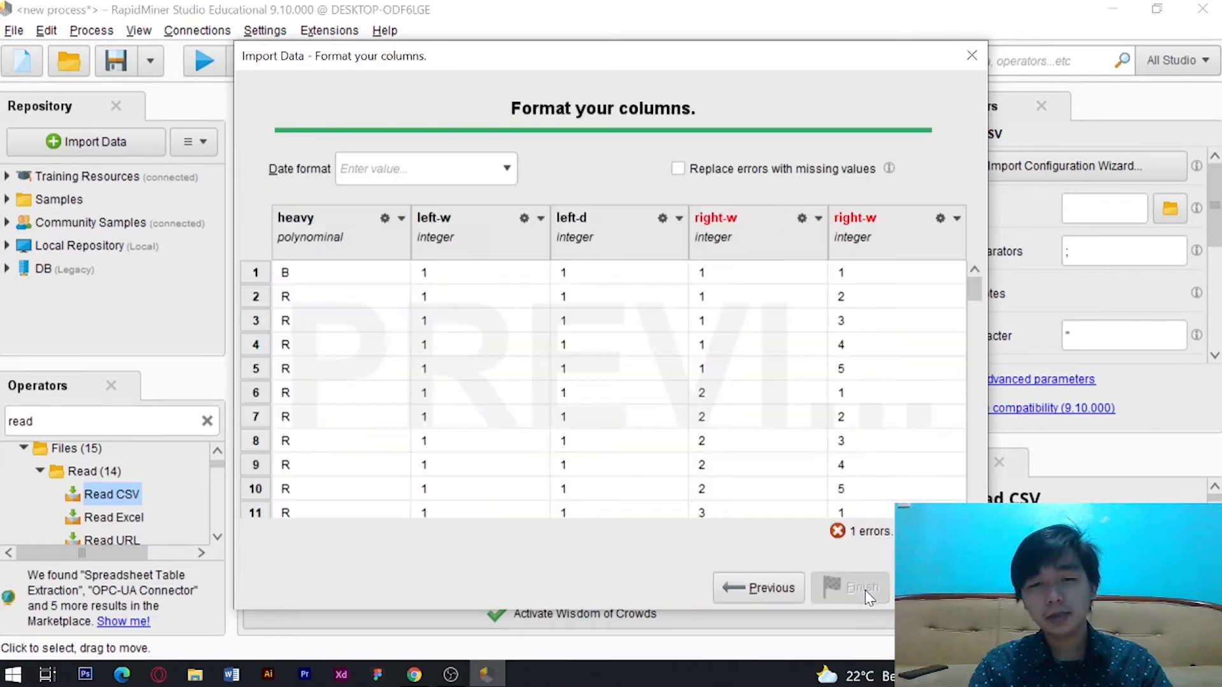
- Change the role of the heavy column to label
left_click(402, 219)
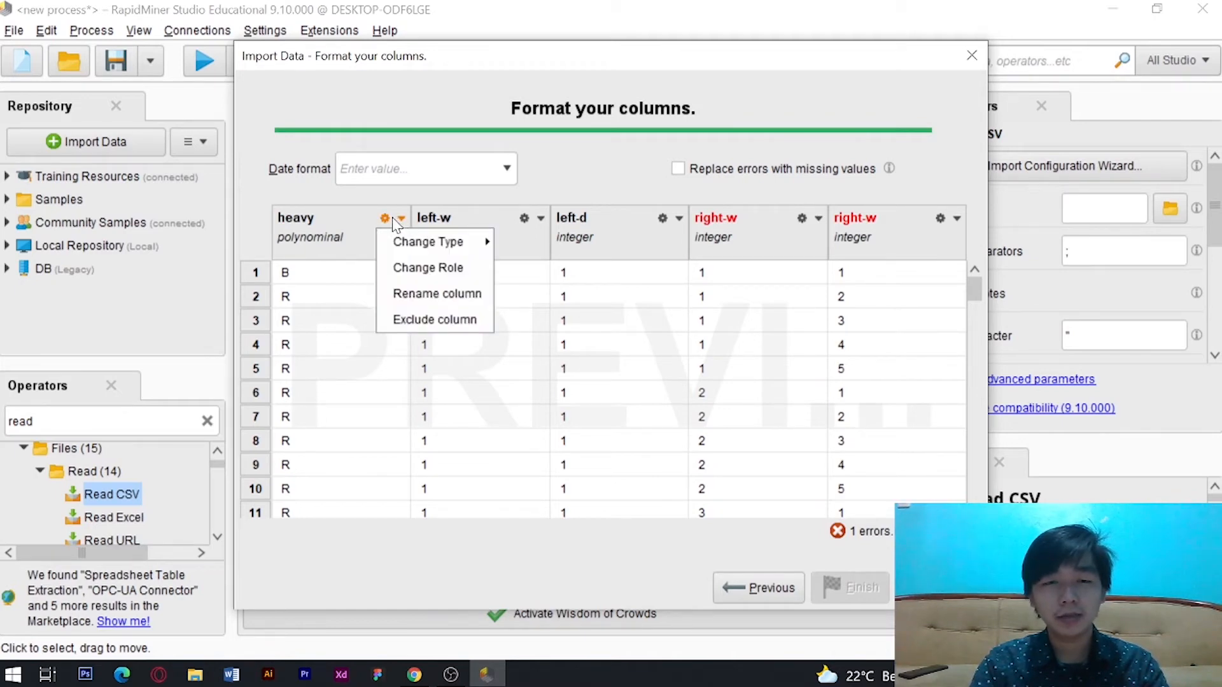
left_click(432, 268)
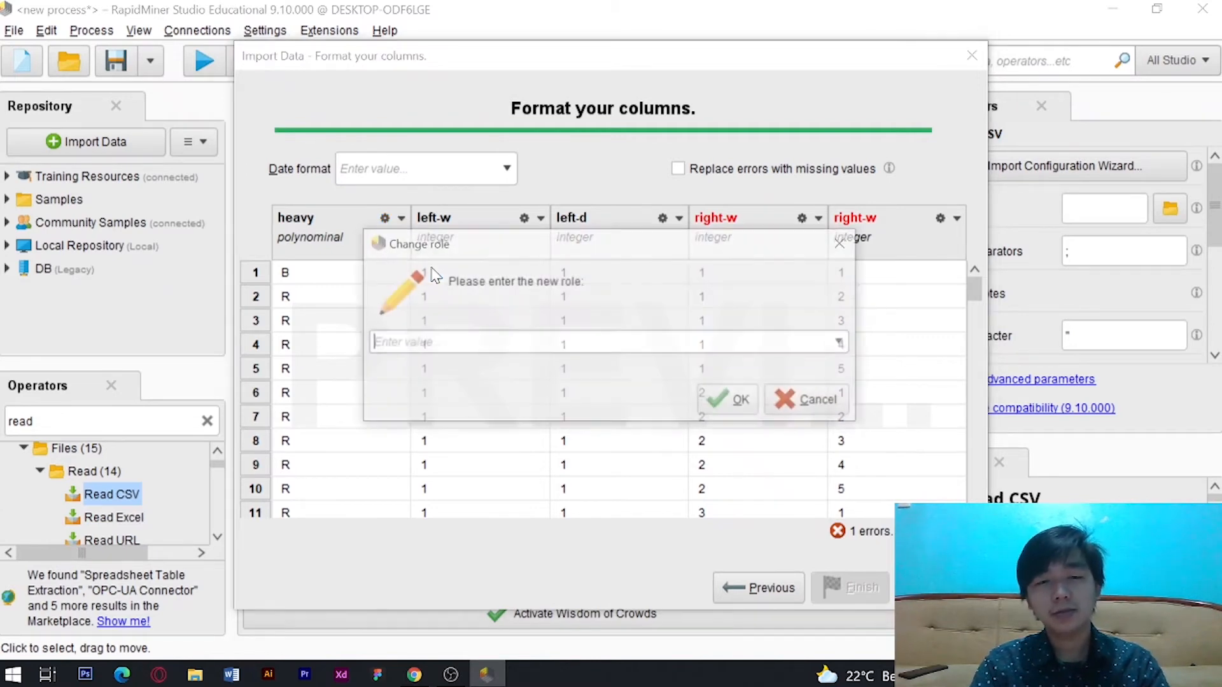
left_click(844, 342)
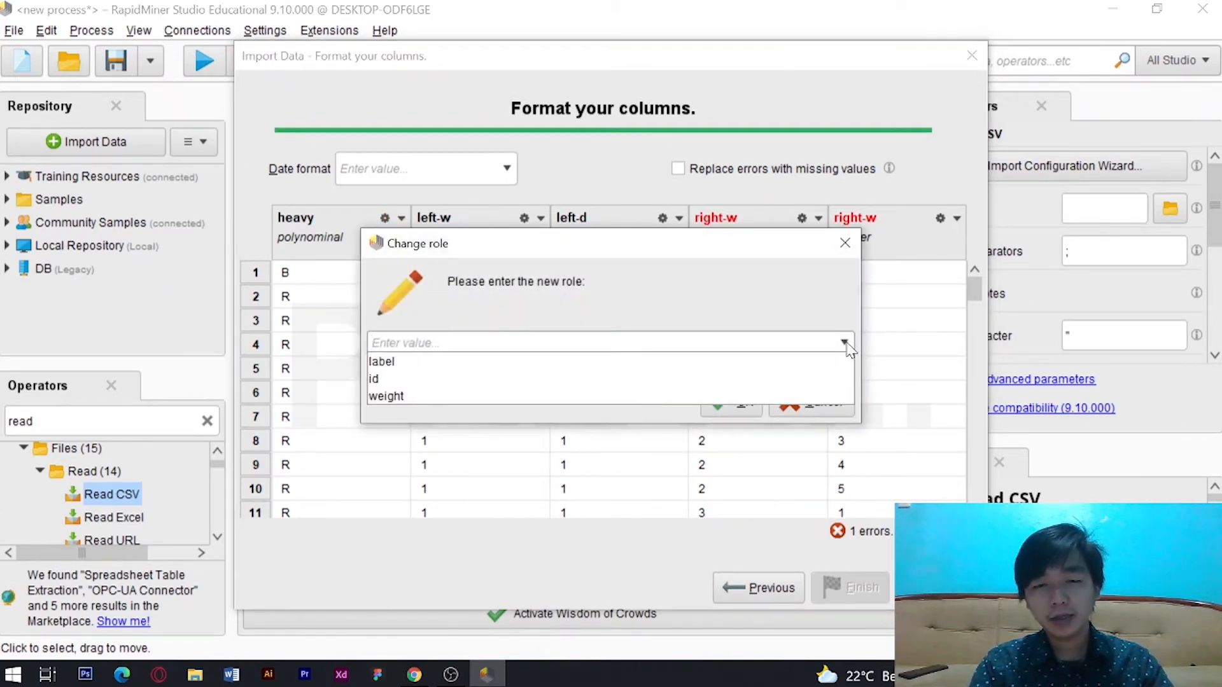
left_click(617, 372)
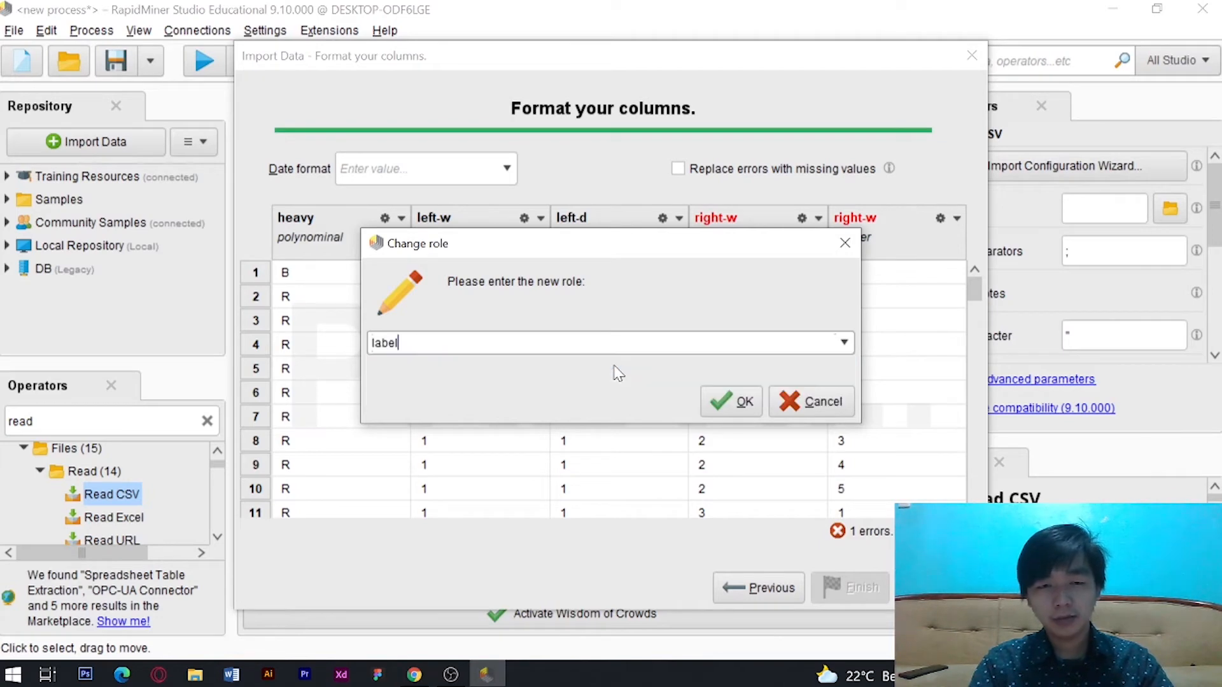
left_click(737, 405)
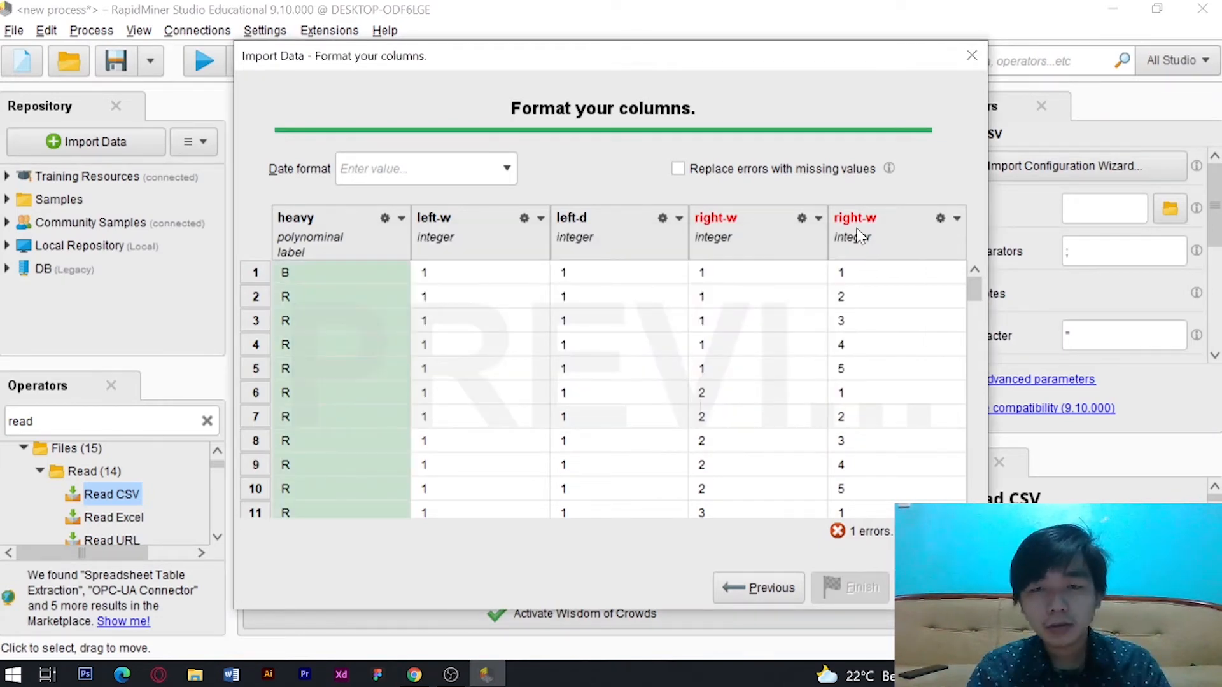
- Rename the last, duplicate right-w column to right-d and finish the import configuration
left_click(940, 219)
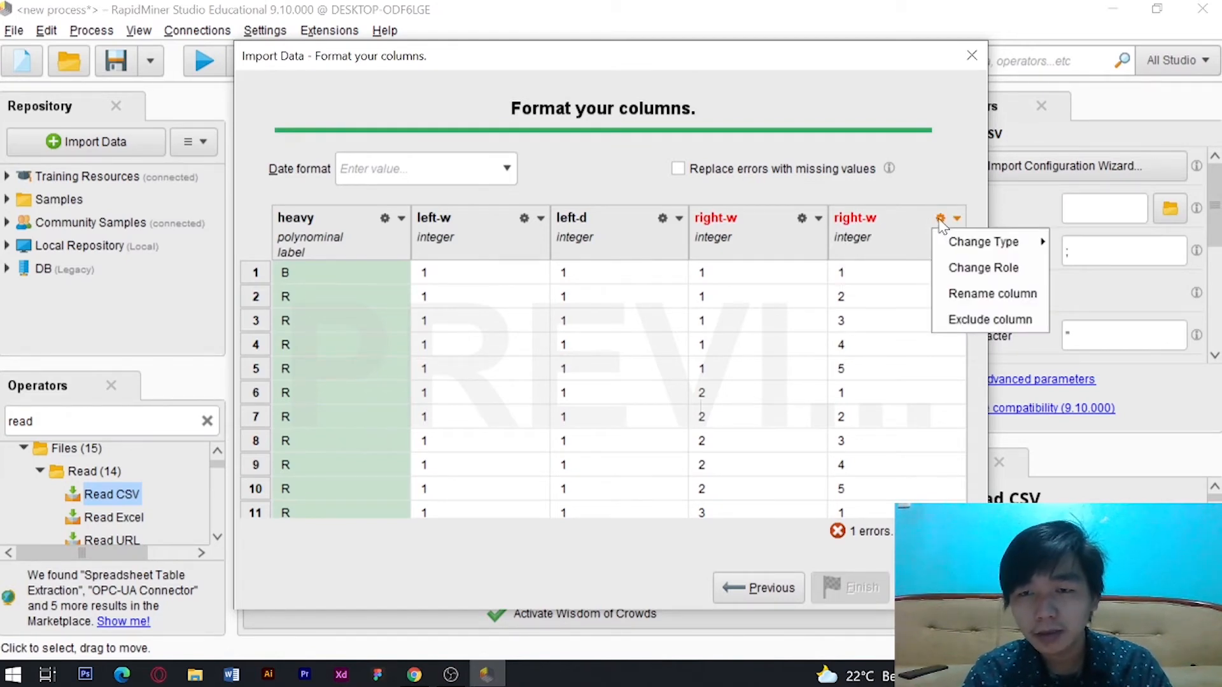
left_click(960, 296)
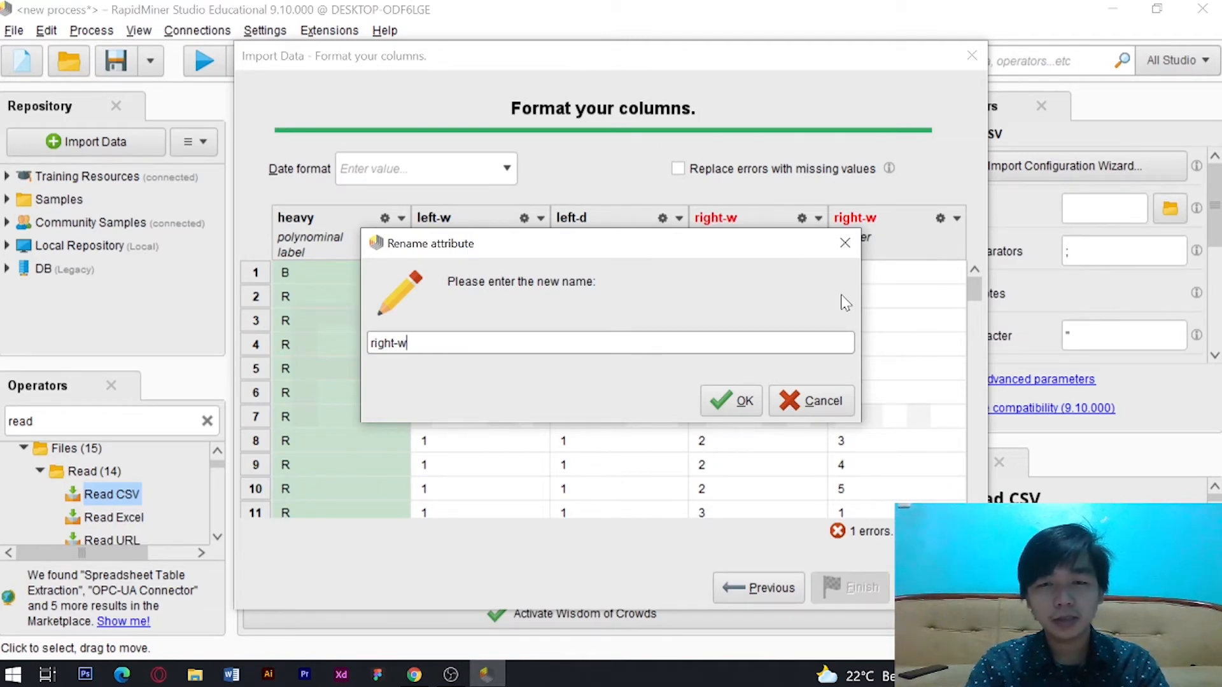
key("BackSpace")
type("d")
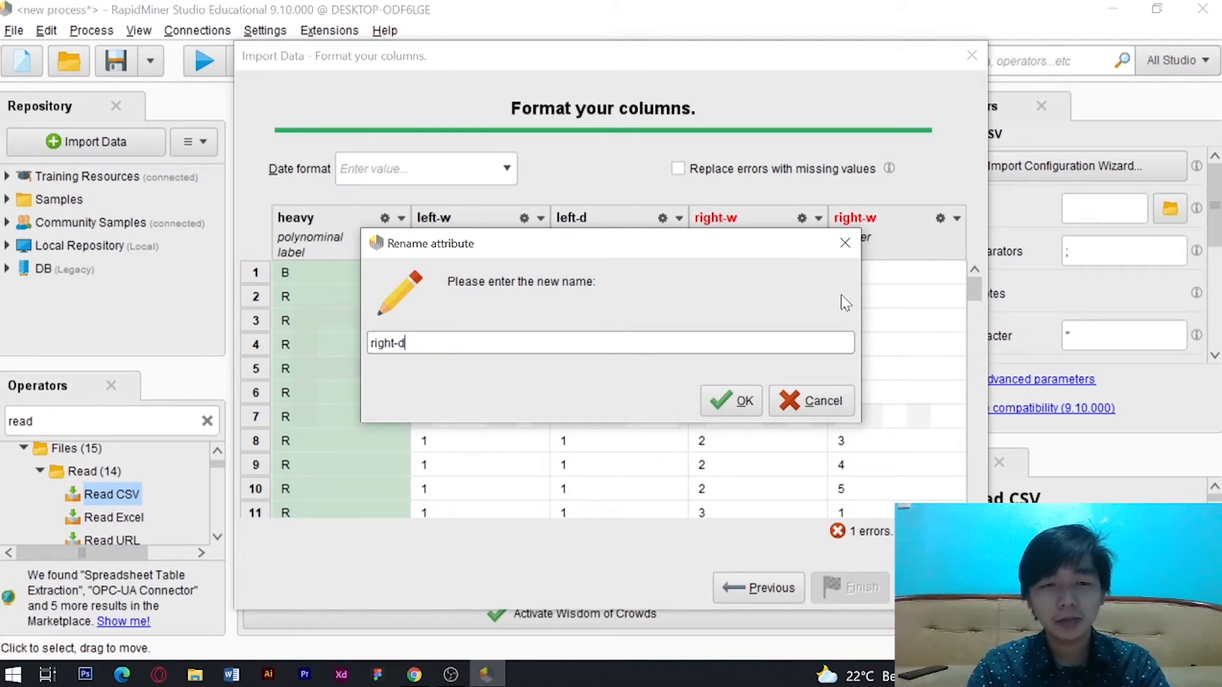
left_click(724, 399)
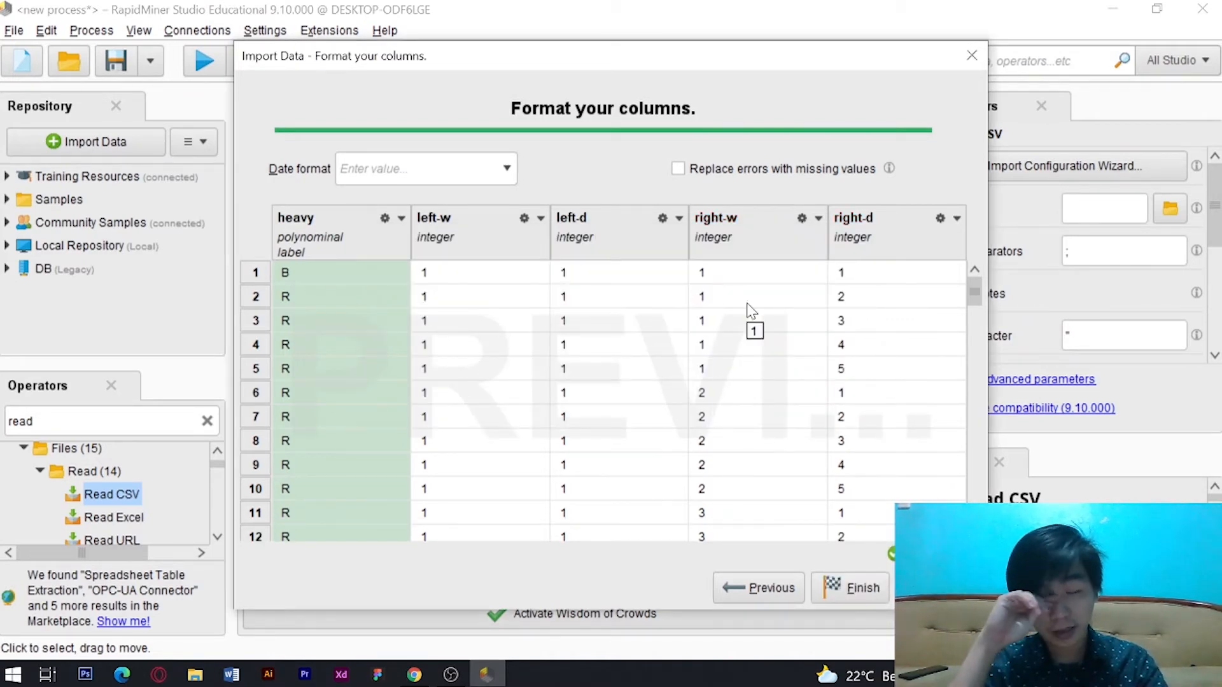
left_click(862, 589)
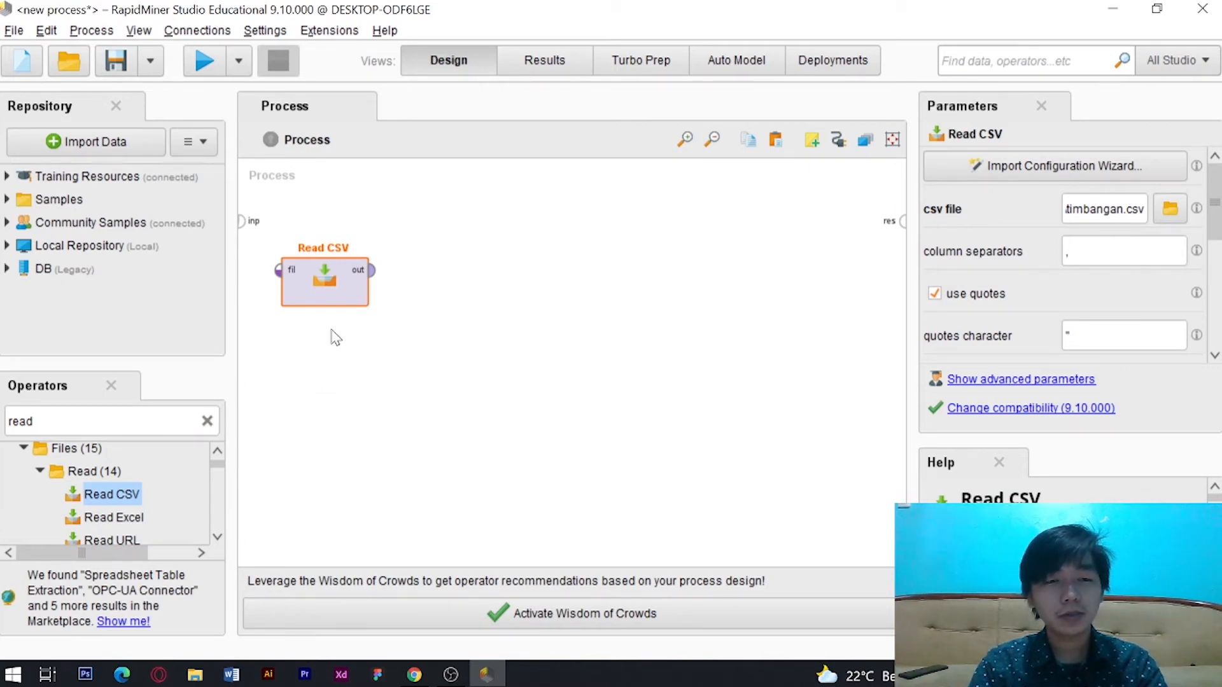
- Try to run the process, and use the offered fix to connect Read CSV's out port to the res port
left_click(203, 61)
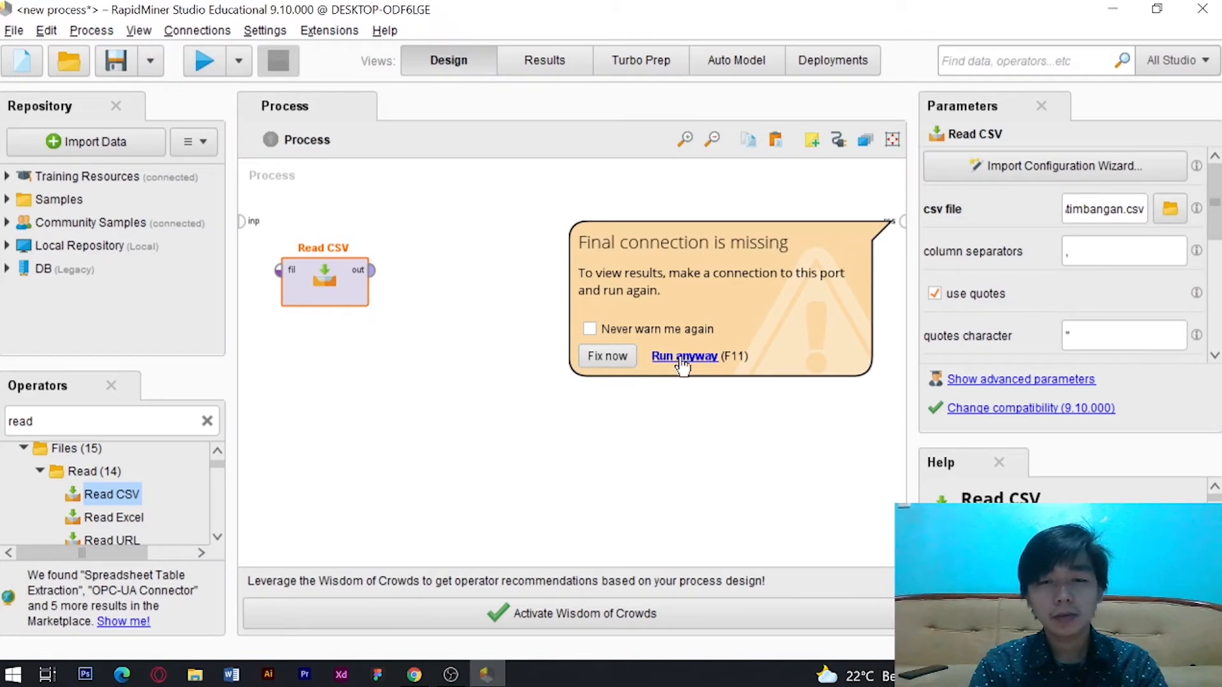
left_click(846, 205)
left_click(609, 358)
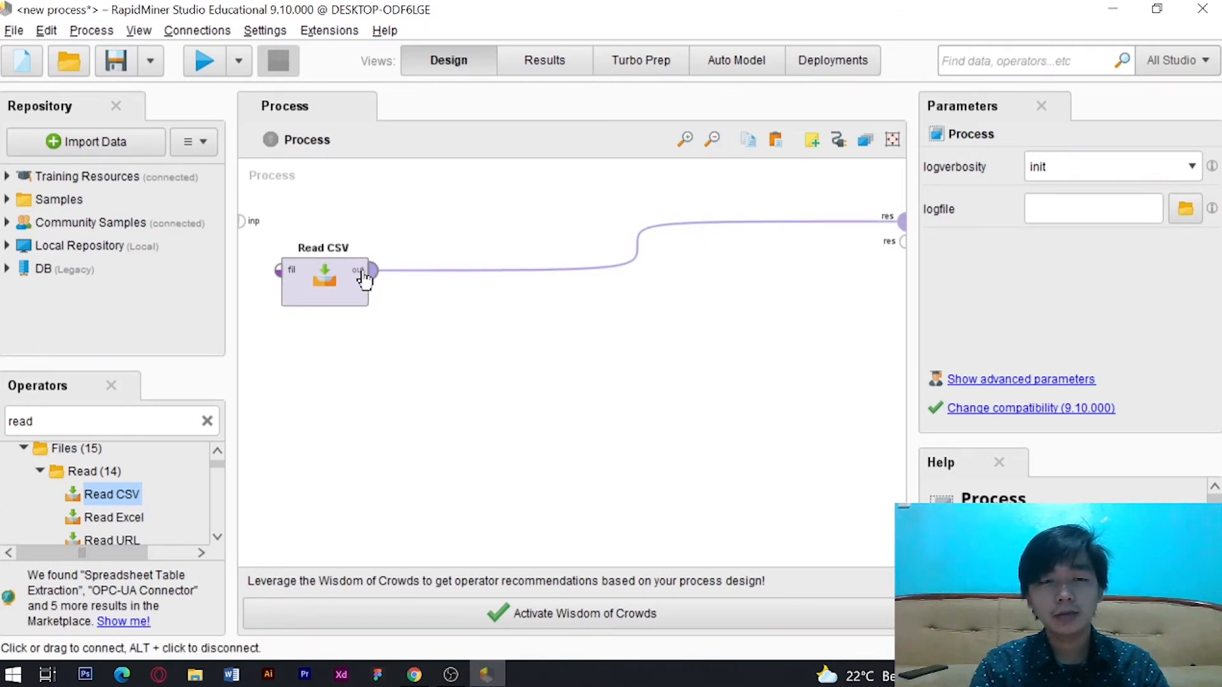
mouse_move(359, 280)
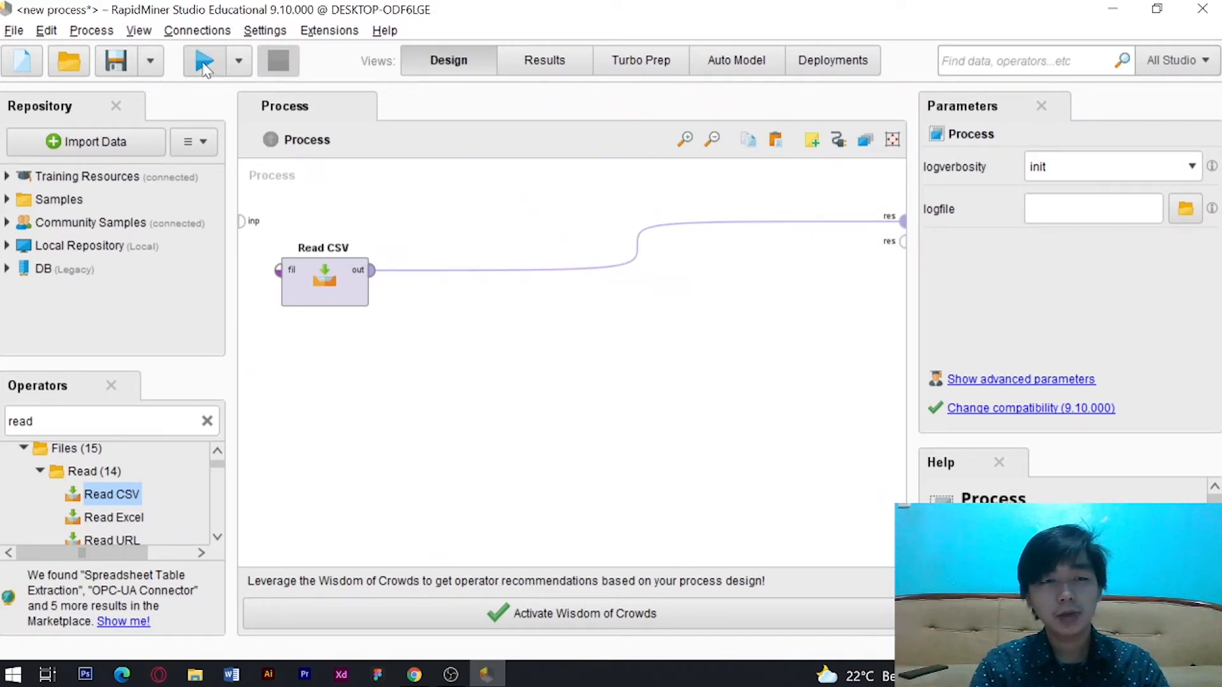
- Run the connected process and look through the imported rows of the Read CSV ExampleSet
left_click(203, 63)
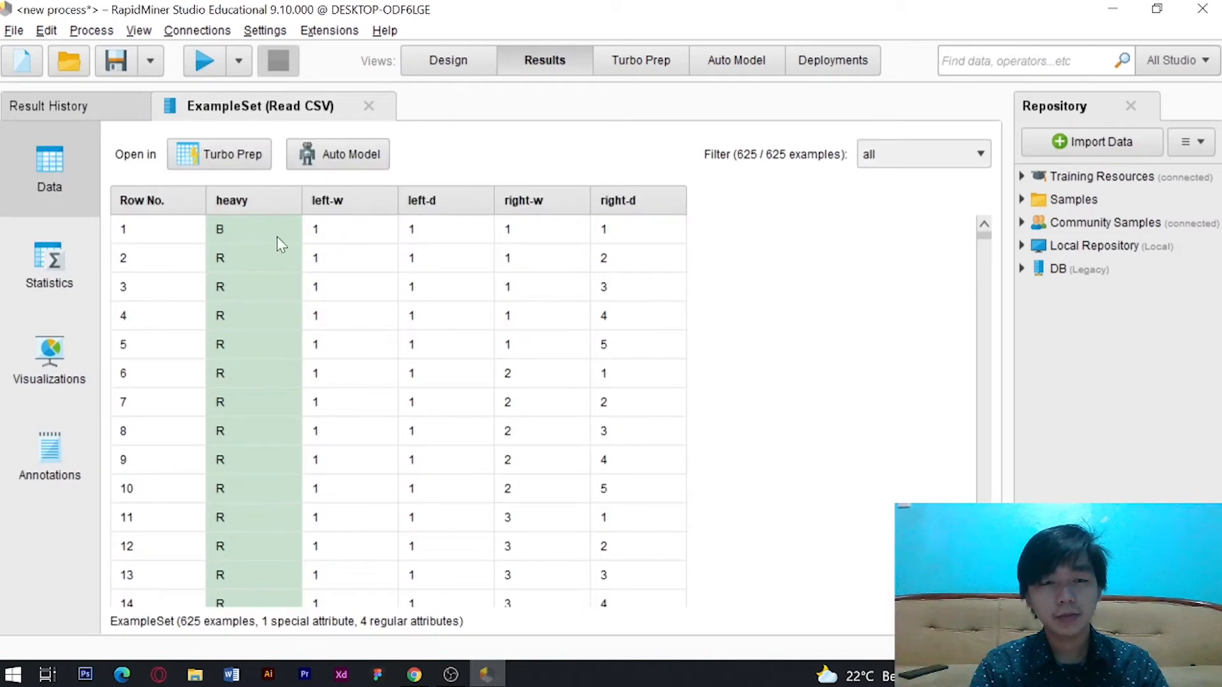
scroll(407, 401, "down", 2)
scroll(829, 388, "down", 3)
scroll(533, 423, "down", 19)
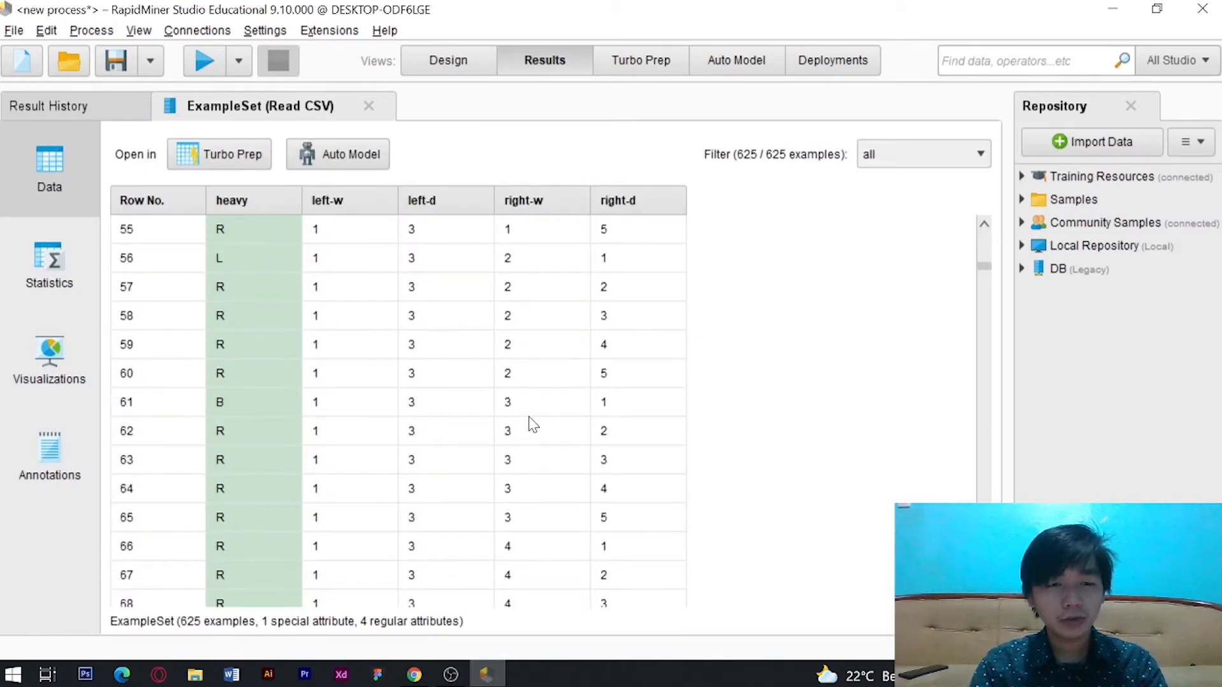
- Examine the rest of the Read CSV ExampleSet rows and return to the first row
scroll(534, 423, "down", 20)
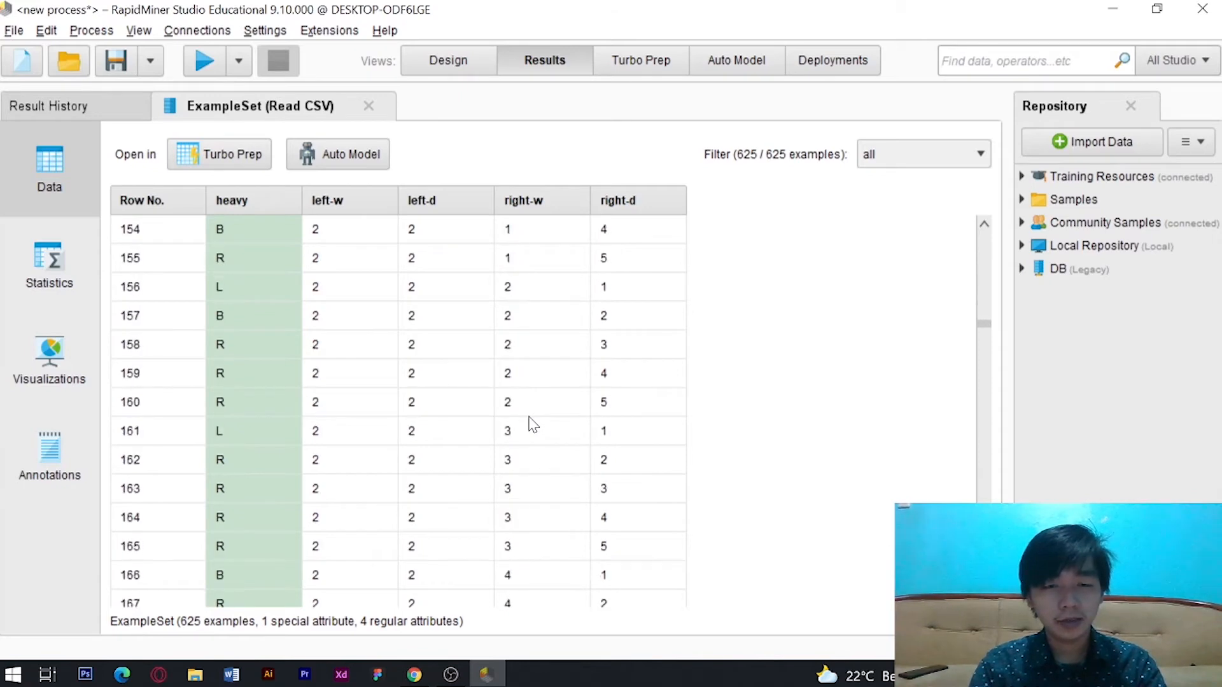
scroll(533, 423, "down", 20)
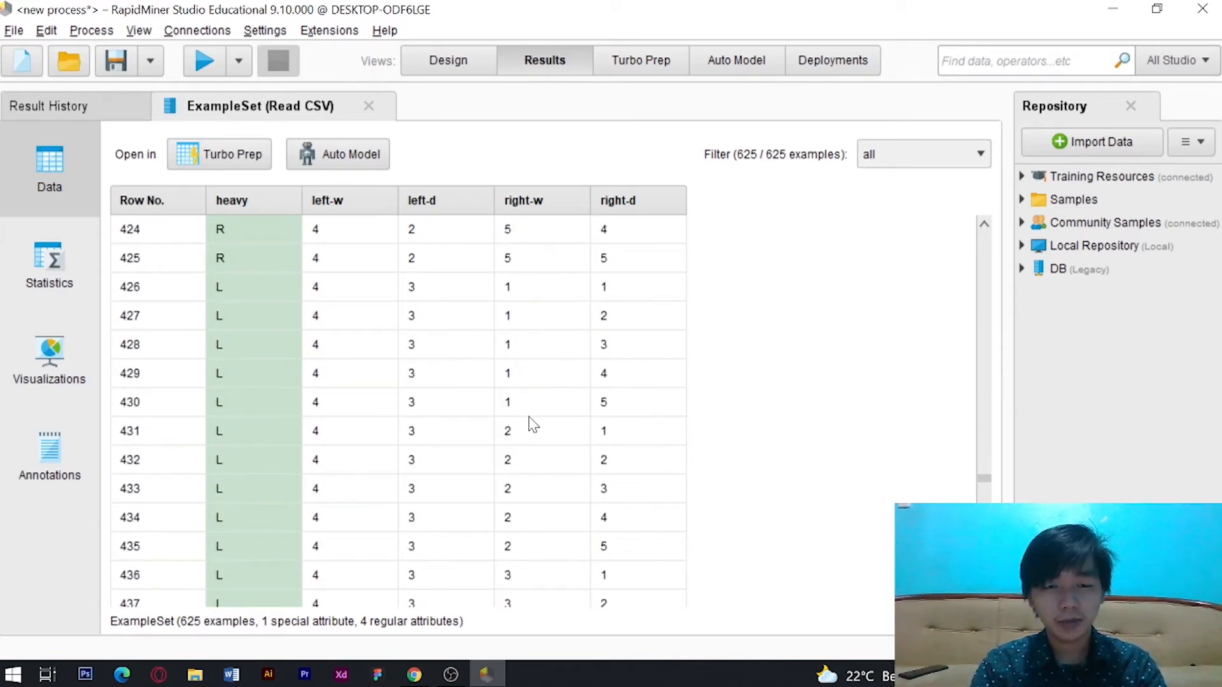
scroll(533, 423, "up", 20)
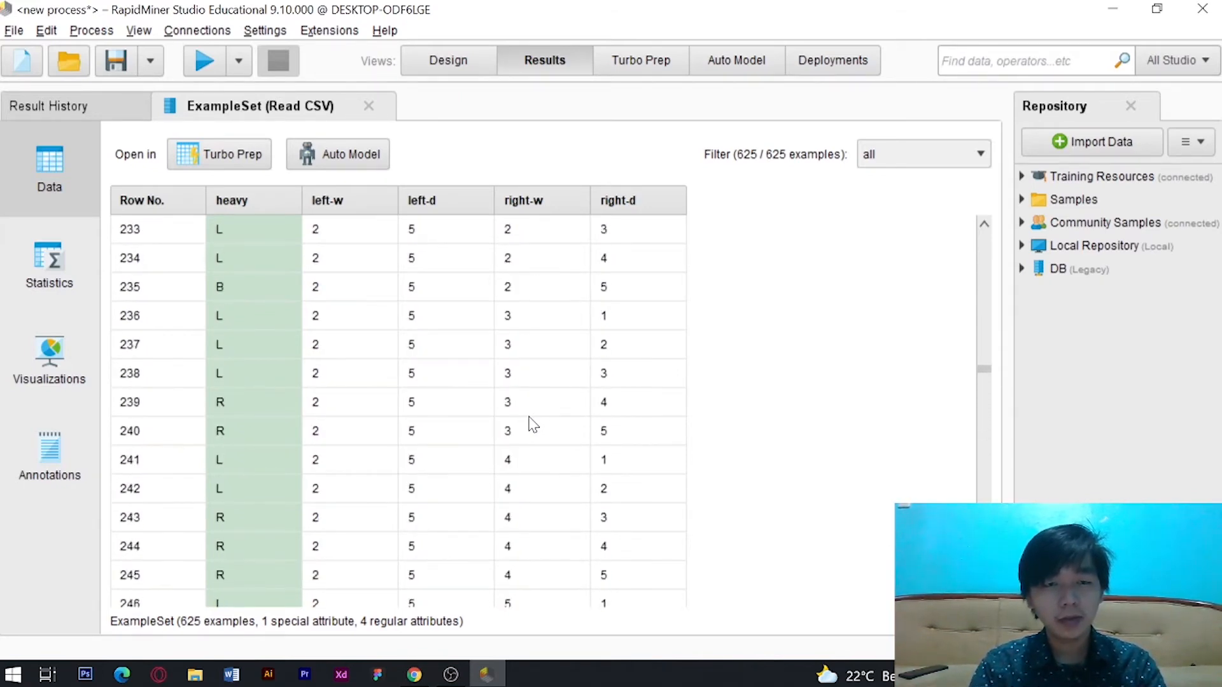
scroll(533, 423, "up", 20)
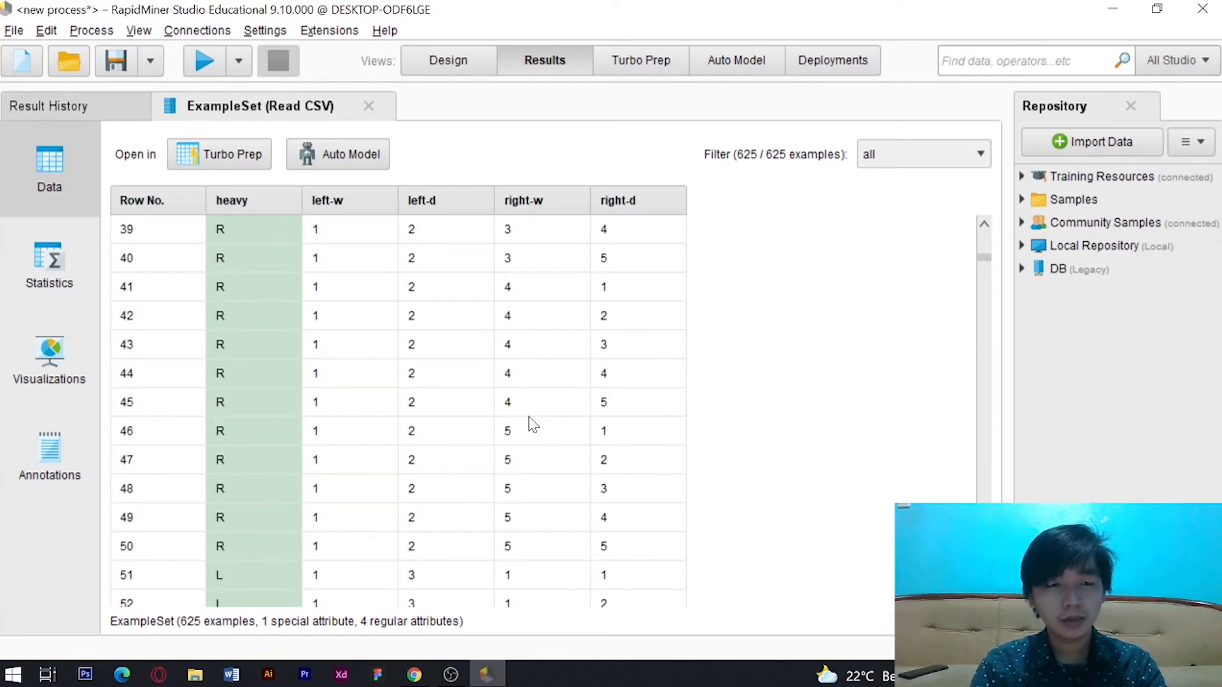
scroll(533, 423, "down", 2)
scroll(533, 424, "up", 3)
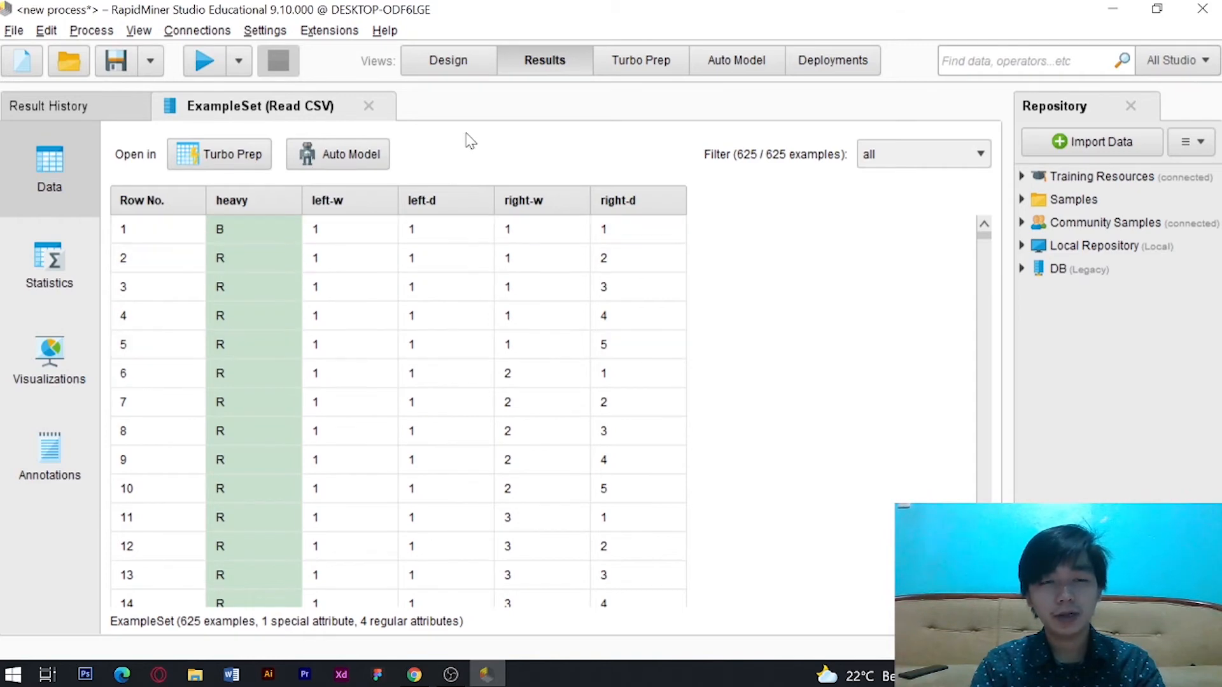
- Return to the process design, check the classification flowchart in Canva, and add a Split Data operator to the RapidMiner process
left_click(451, 64)
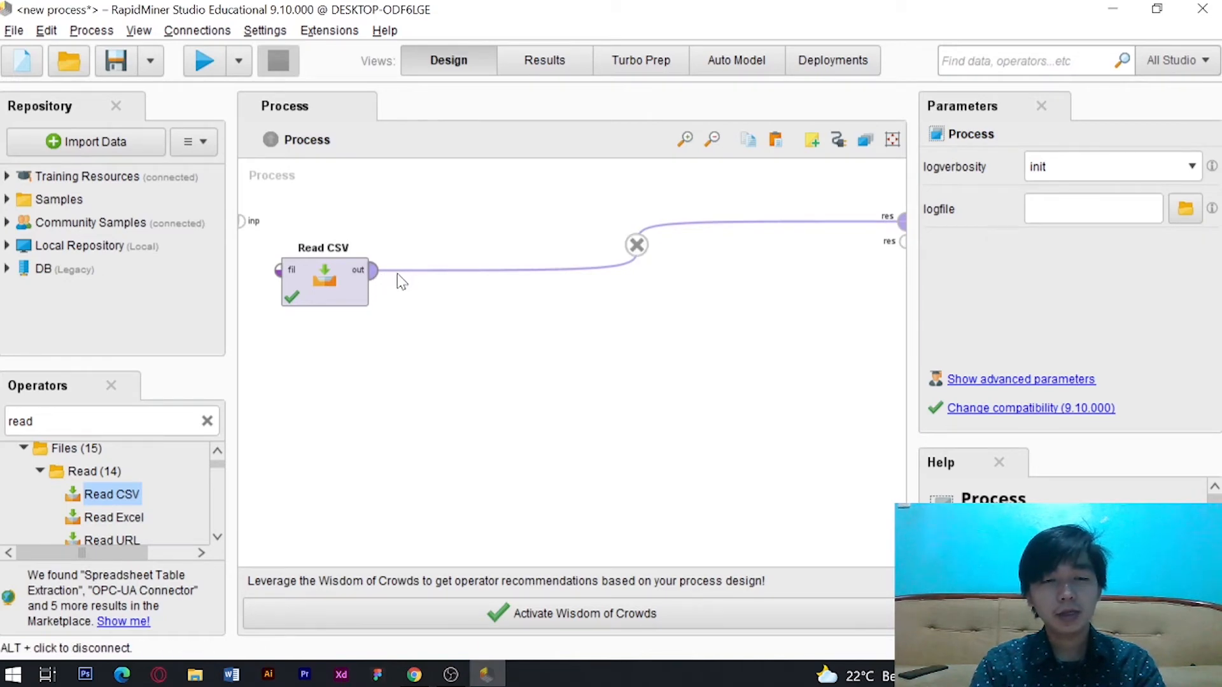
key("alt+Tab")
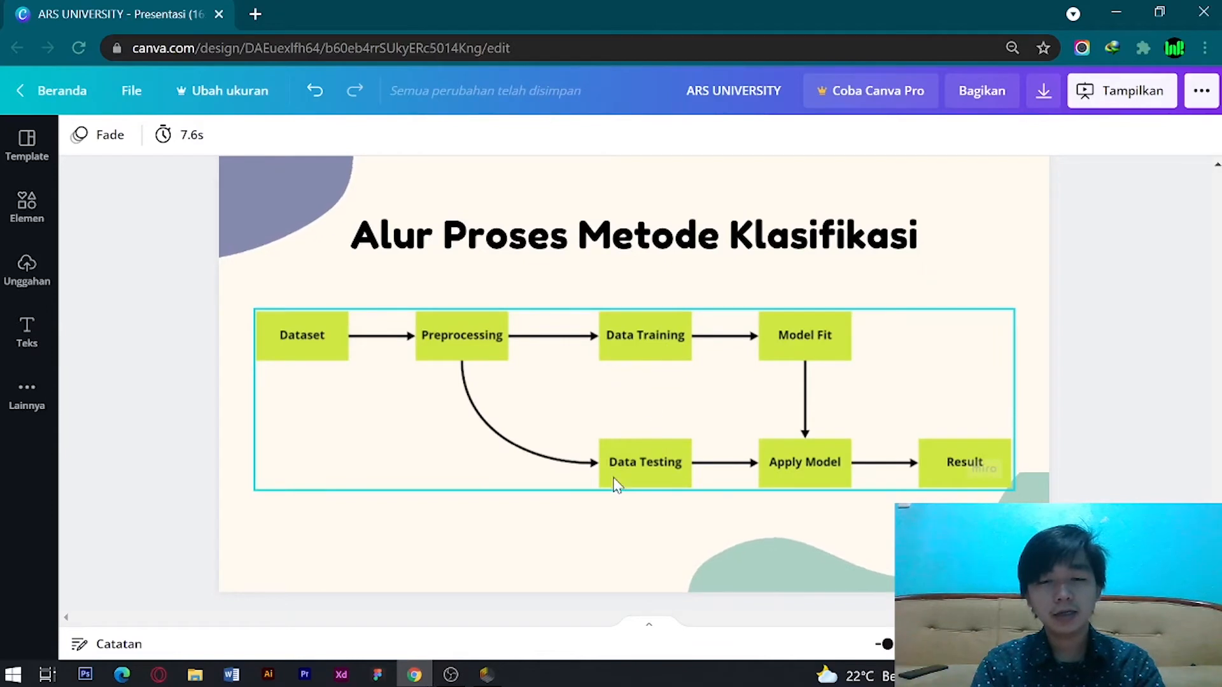
key("alt+Tab")
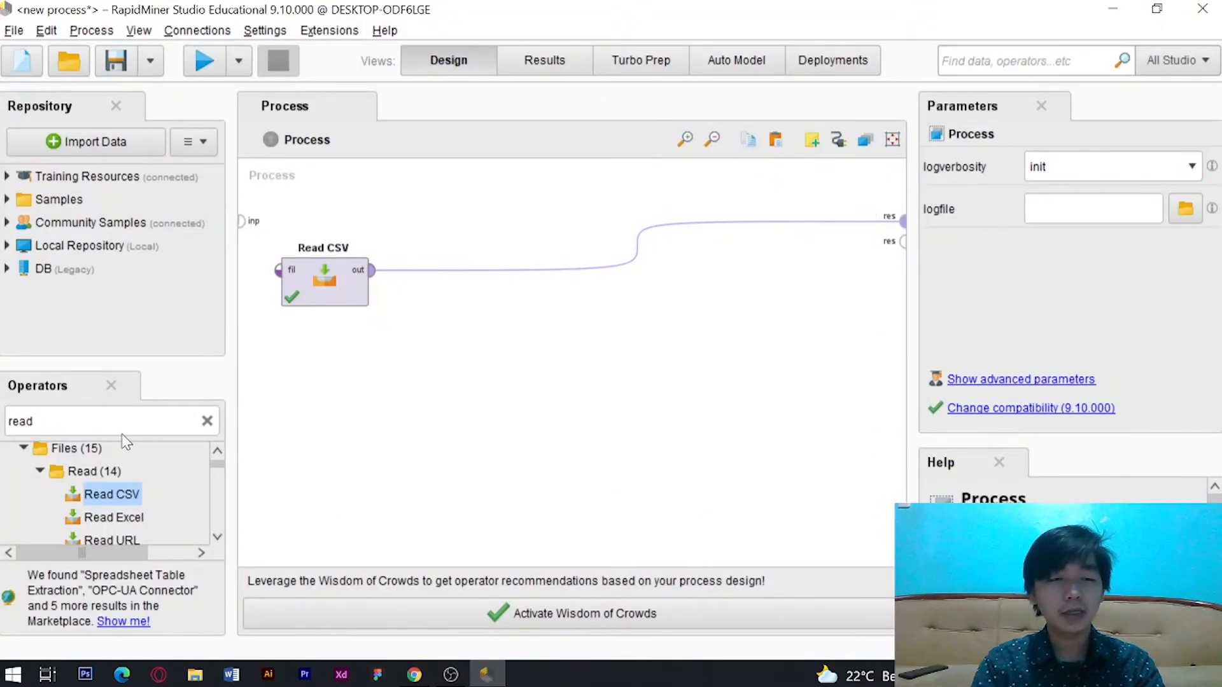
left_click(34, 421)
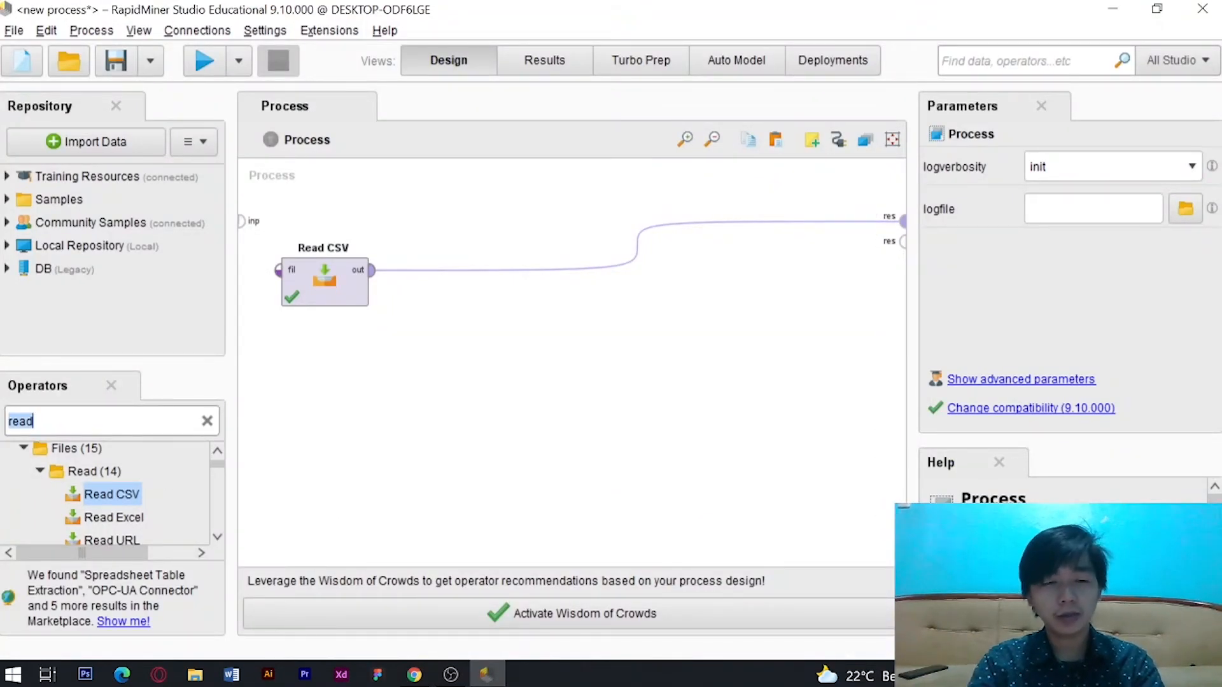
key("BackSpace")
type("sp")
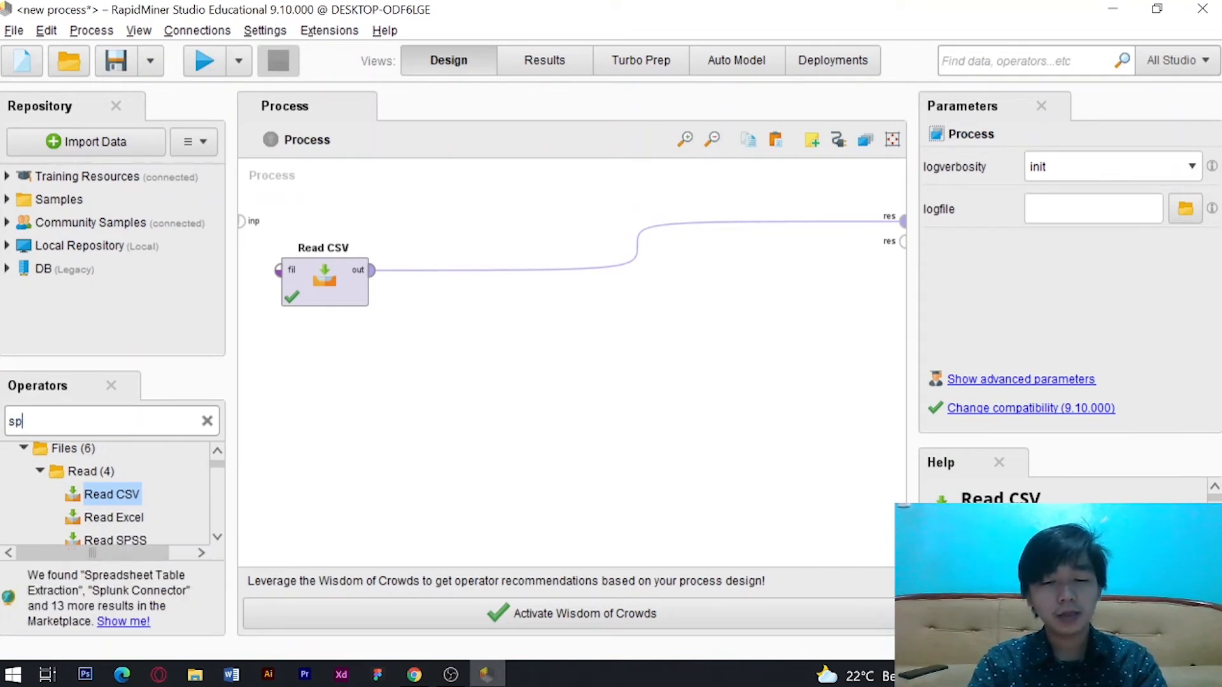
type("litda")
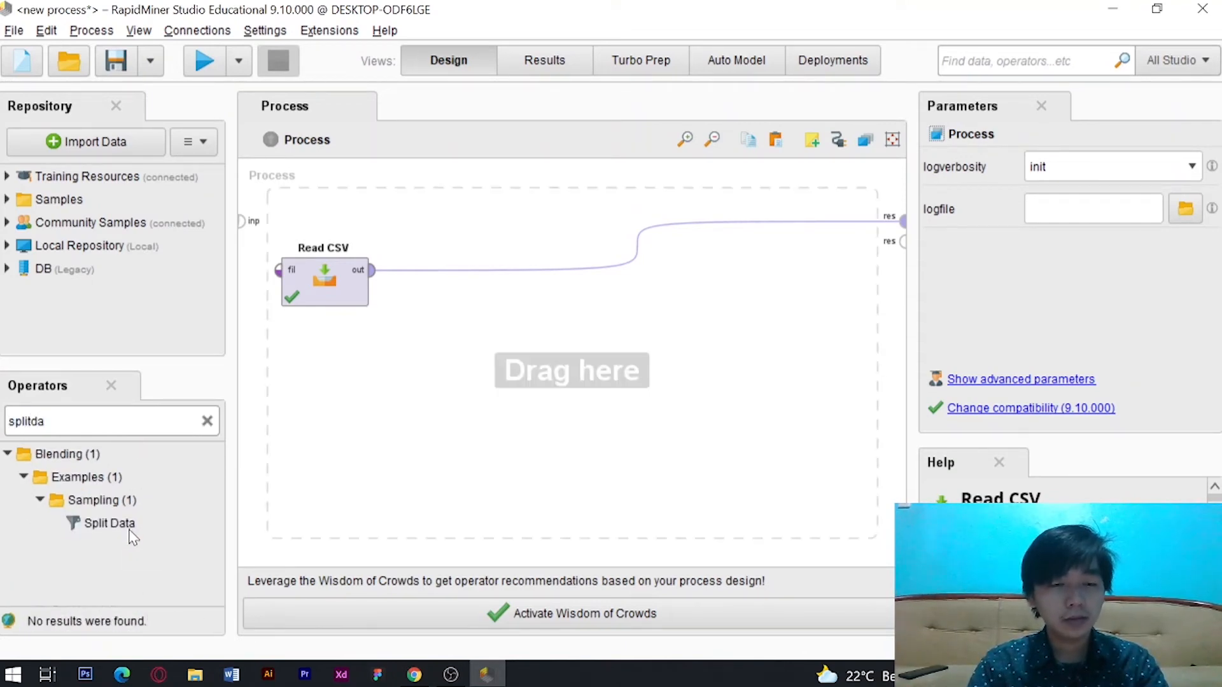
left_click_drag(131, 530, 536, 346)
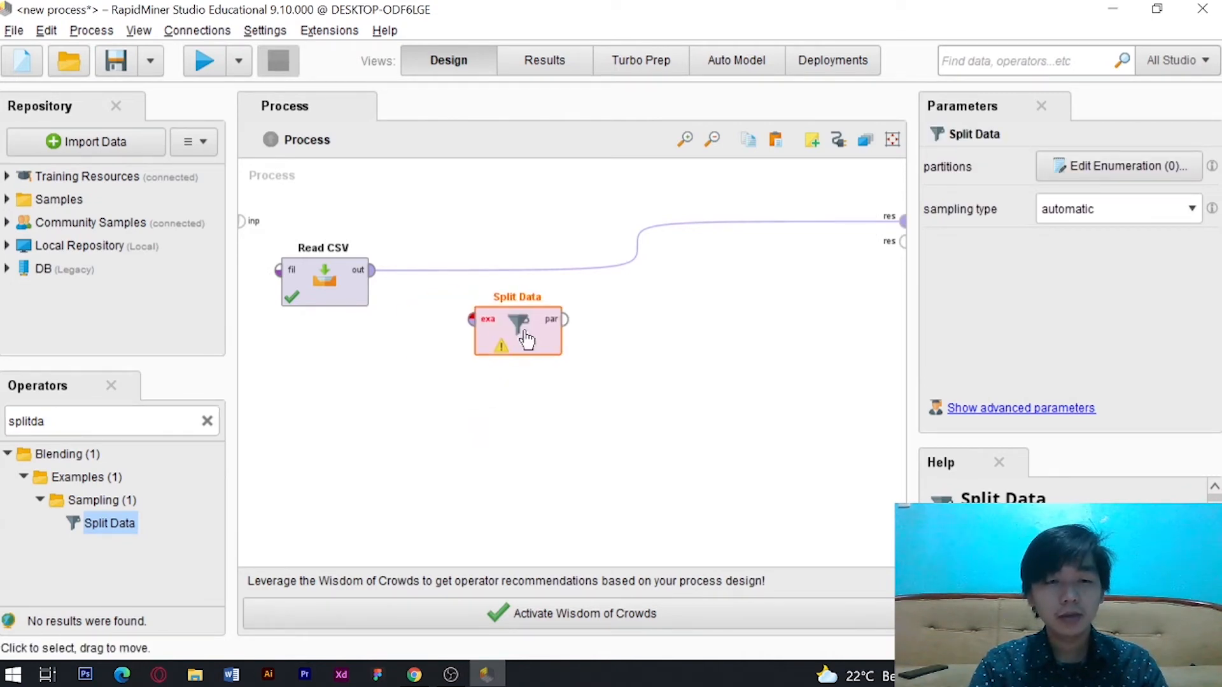
- Connect Read CSV's out port to Split Data's exa port and place Split Data directly beside Read CSV
left_click(371, 279)
left_click(371, 280)
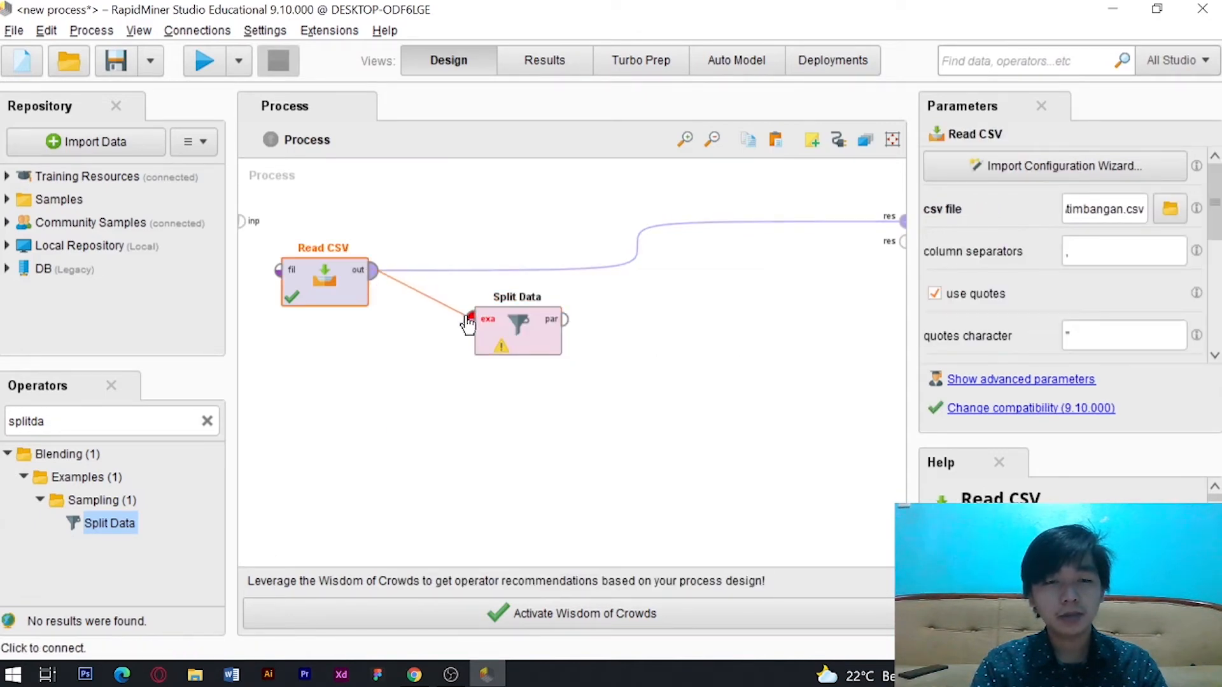
left_click(470, 320)
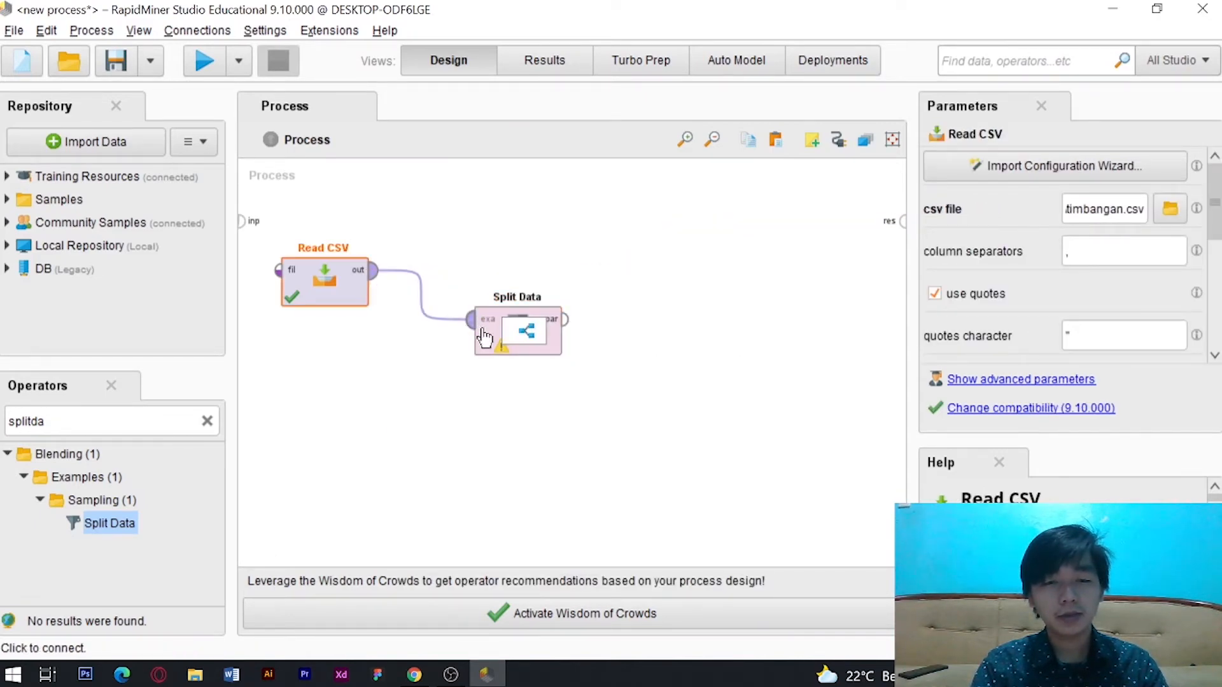
left_click(483, 325)
left_click_drag(502, 330, 478, 280)
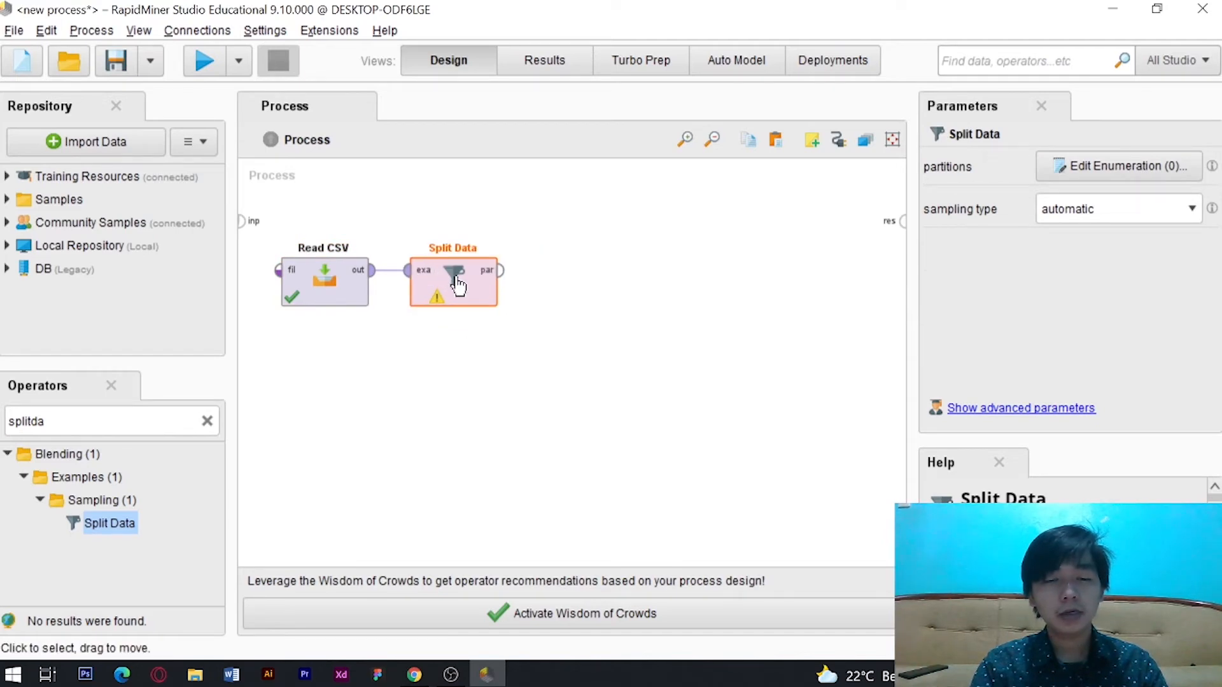
- Define two Split Data partitions with ratios 0.7 and 0.3
double_click(458, 286)
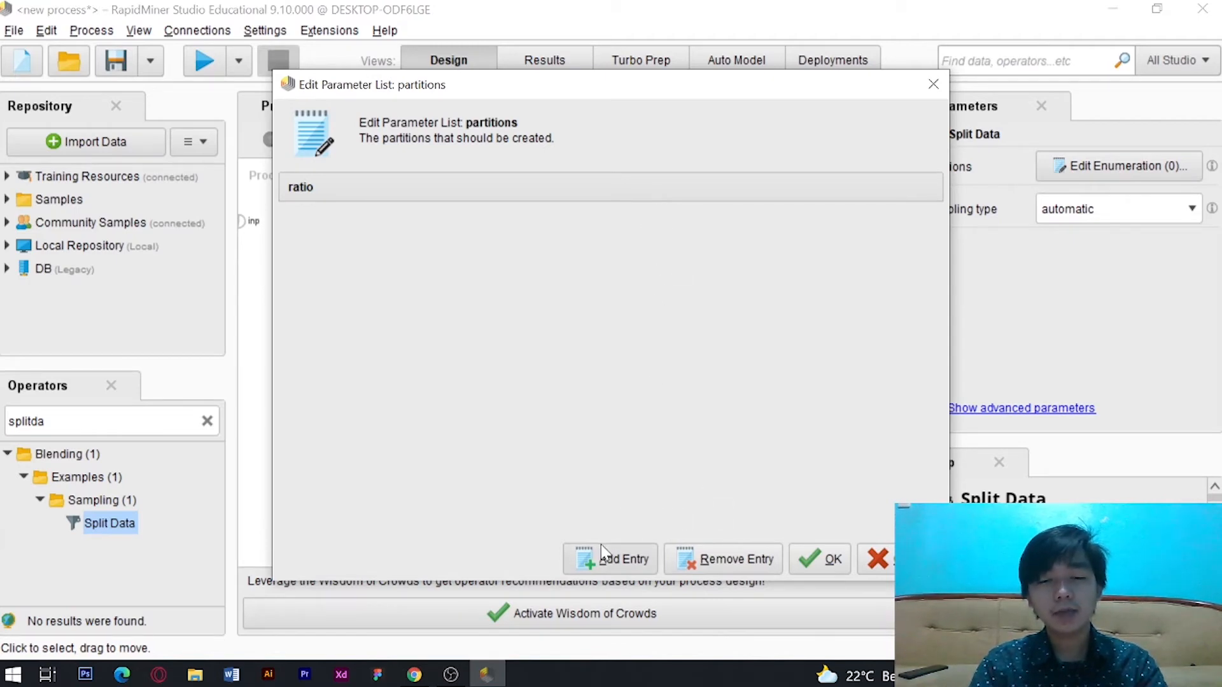
left_click(611, 559)
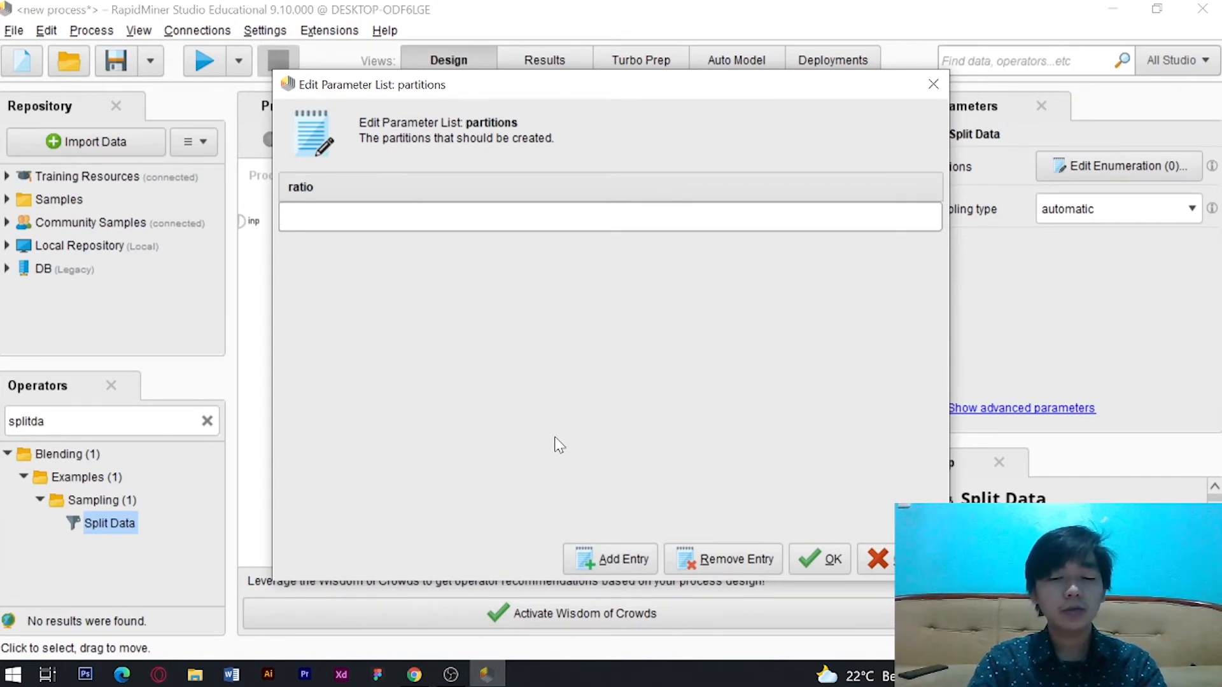
type("0.7")
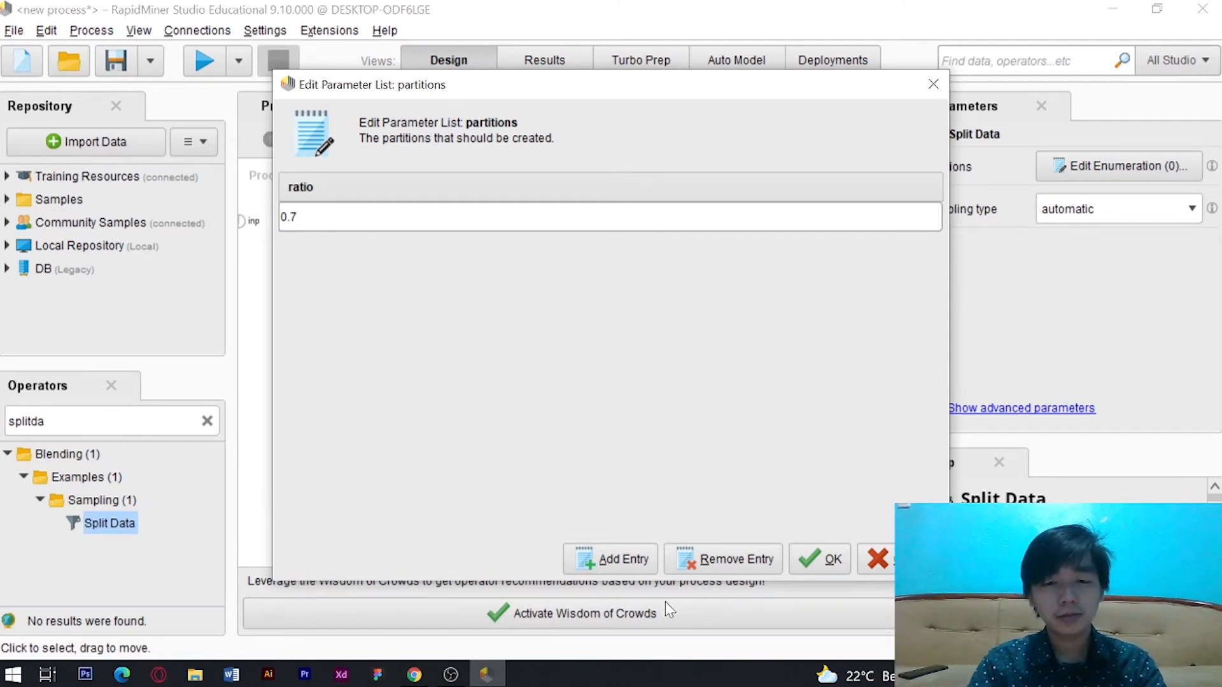
left_click(620, 563)
type("0.3")
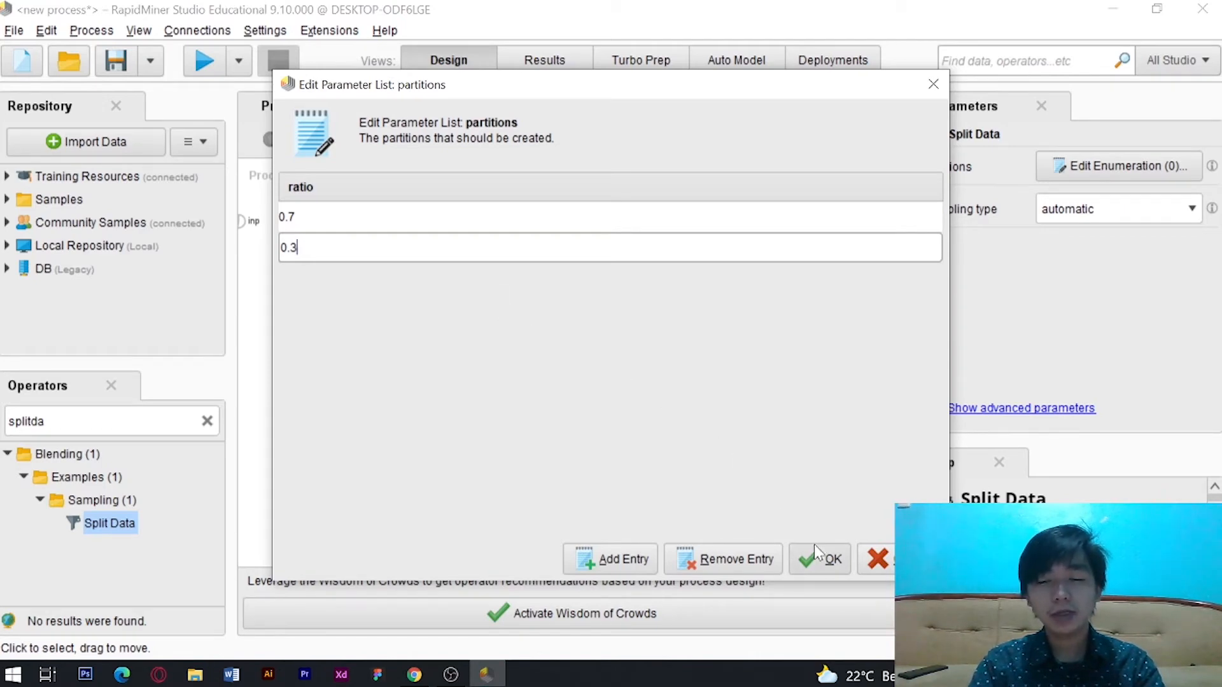
left_click(832, 560)
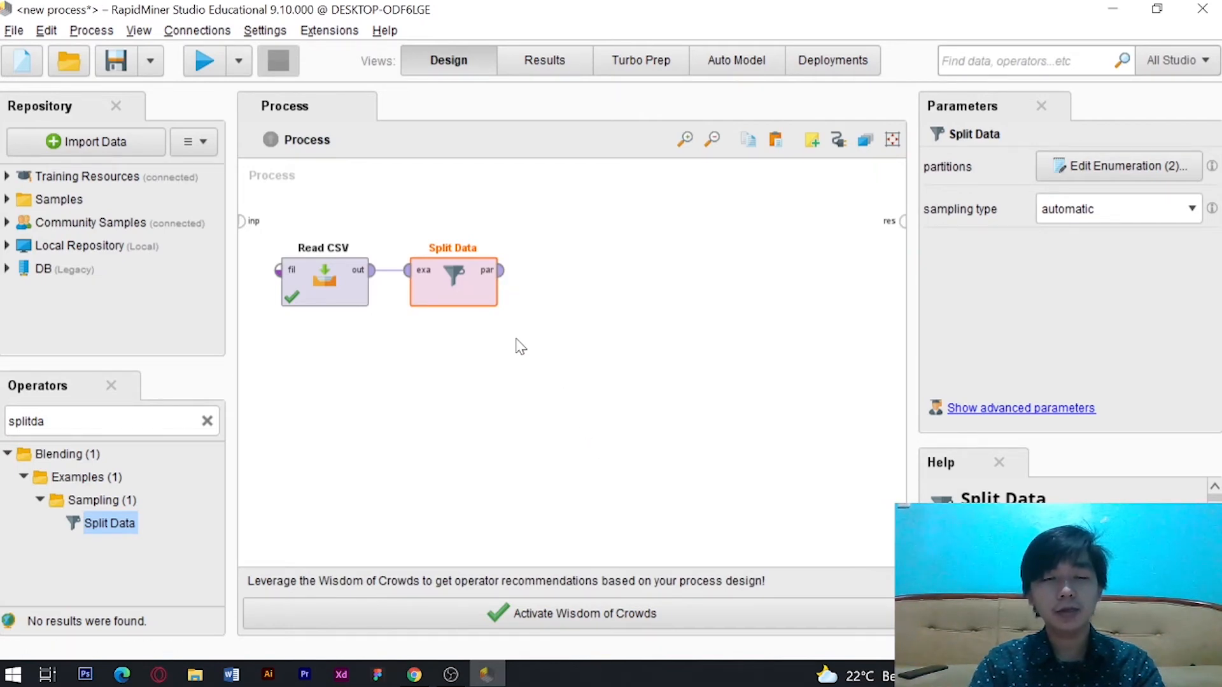
- Check the flowchart in Canva again, and add a Naive Bayes operator after Split Data in the RapidMiner process
key("alt+Tab")
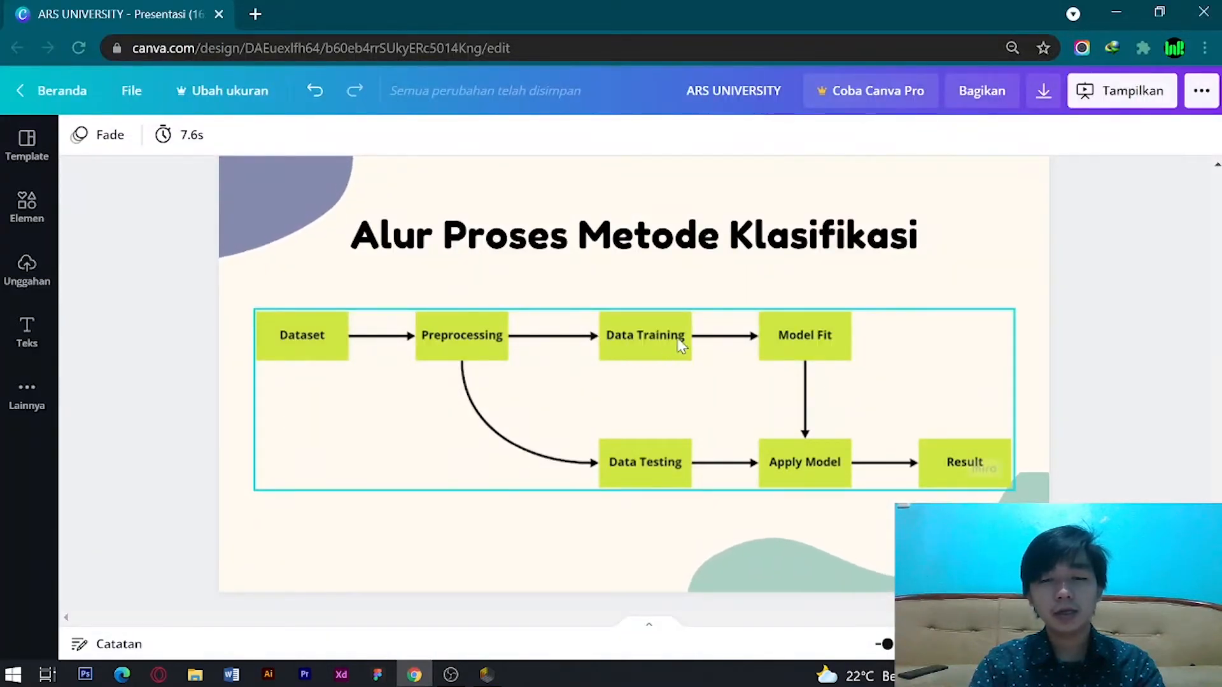
key("alt+Tab")
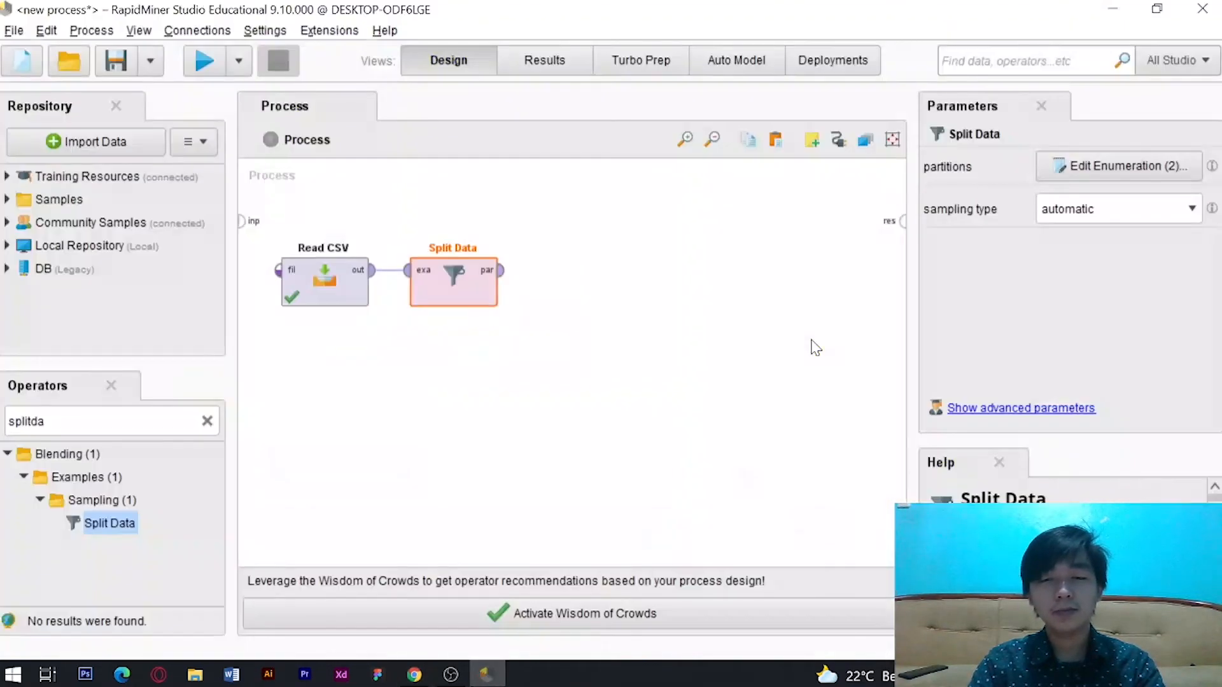
left_click(102, 422)
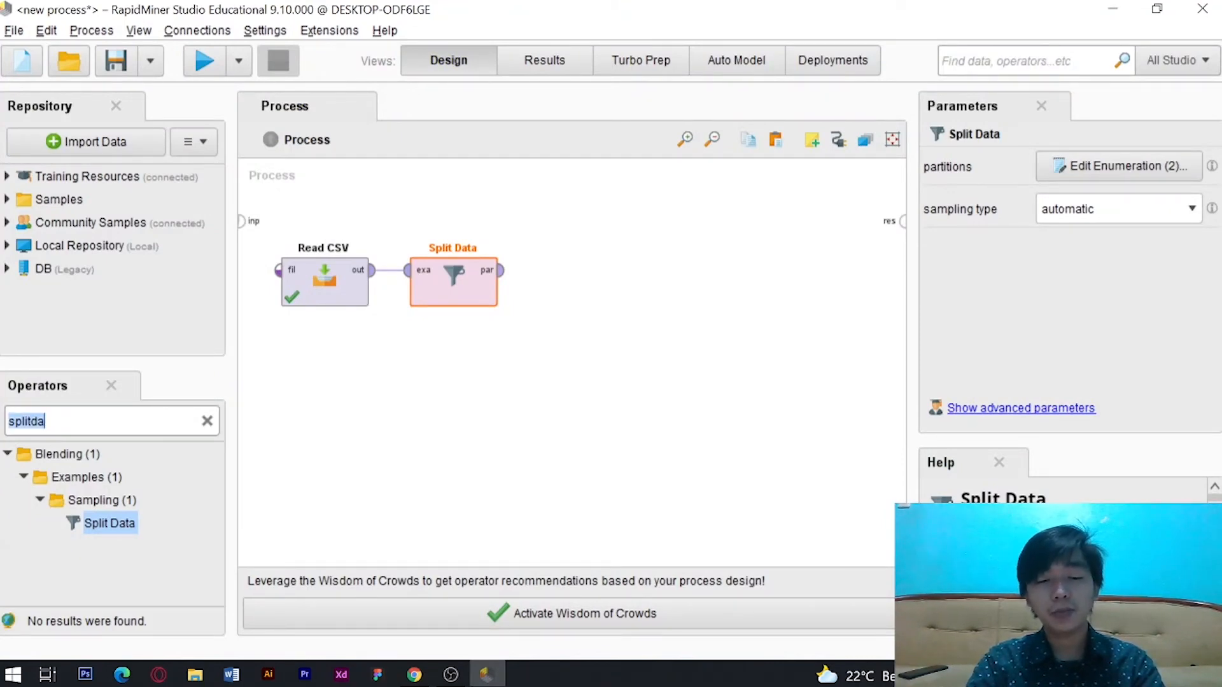
type("naive")
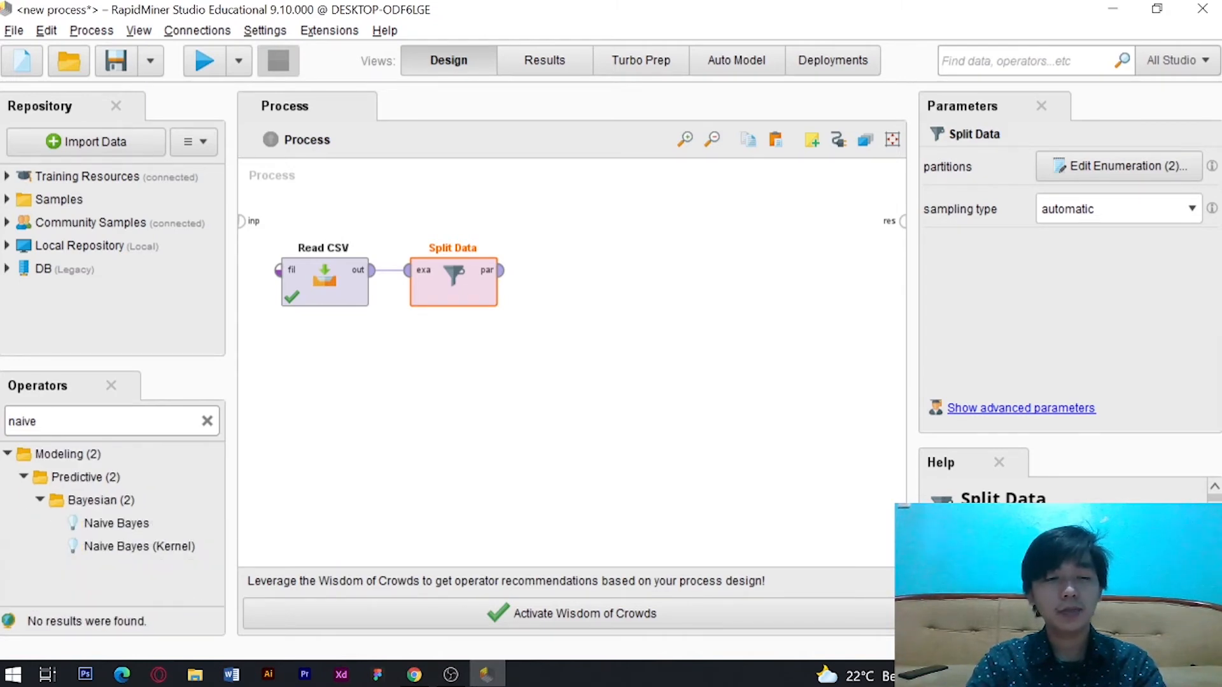
left_click_drag(116, 523, 624, 277)
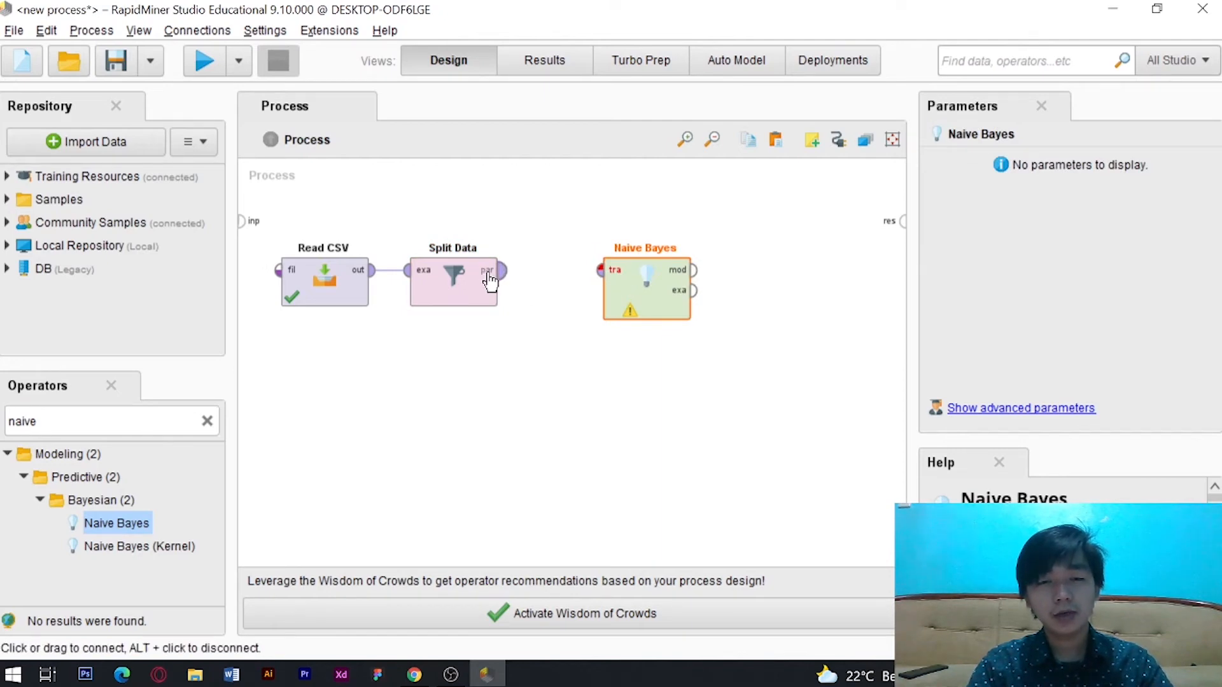
- Connect Split Data's first par port to the tra port of Naive Bayes
mouse_move(490, 282)
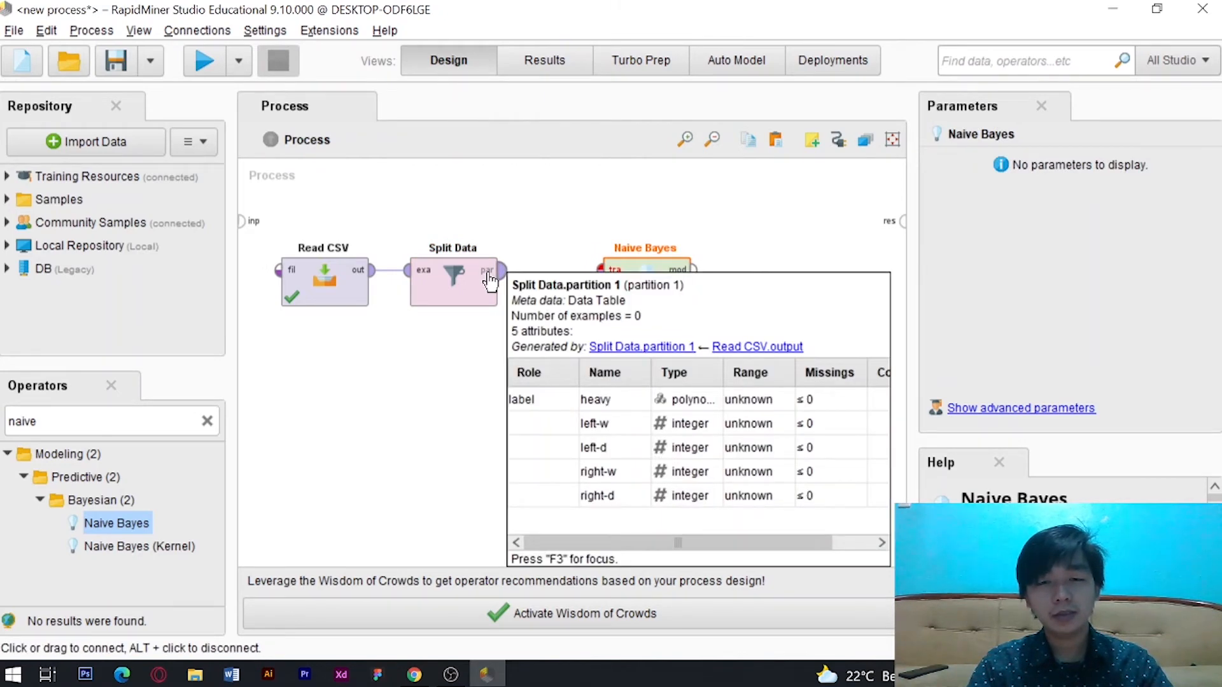
left_click(490, 281)
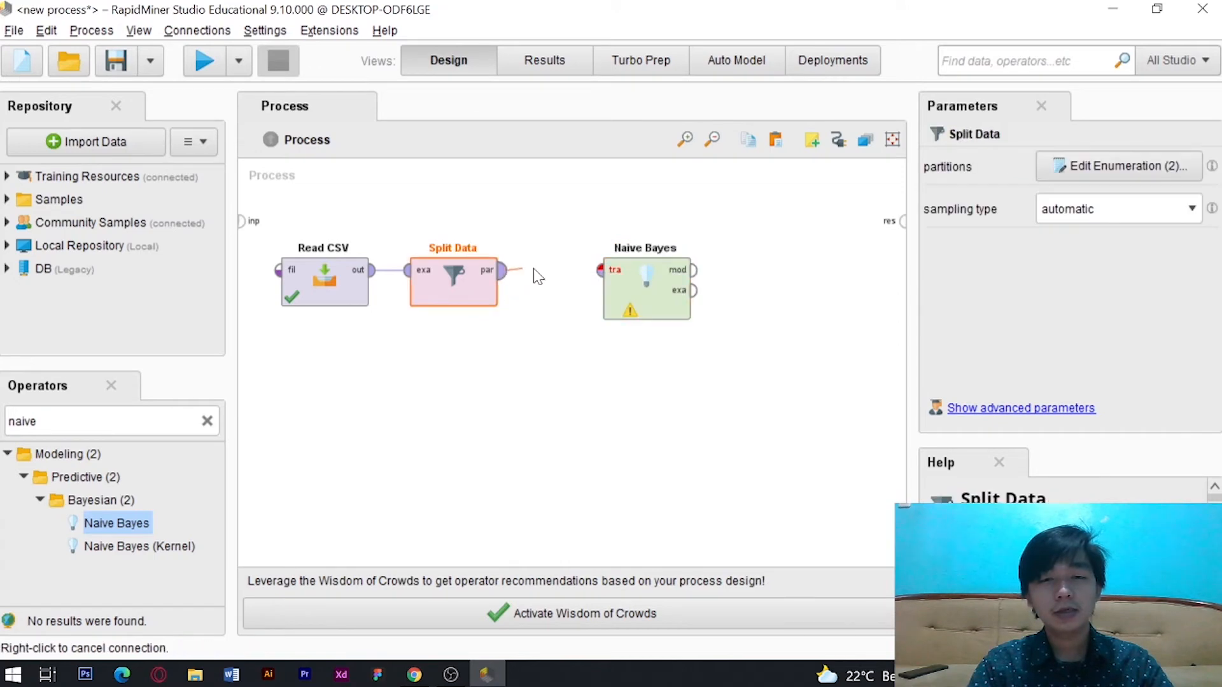
left_click(601, 273)
left_click(622, 311)
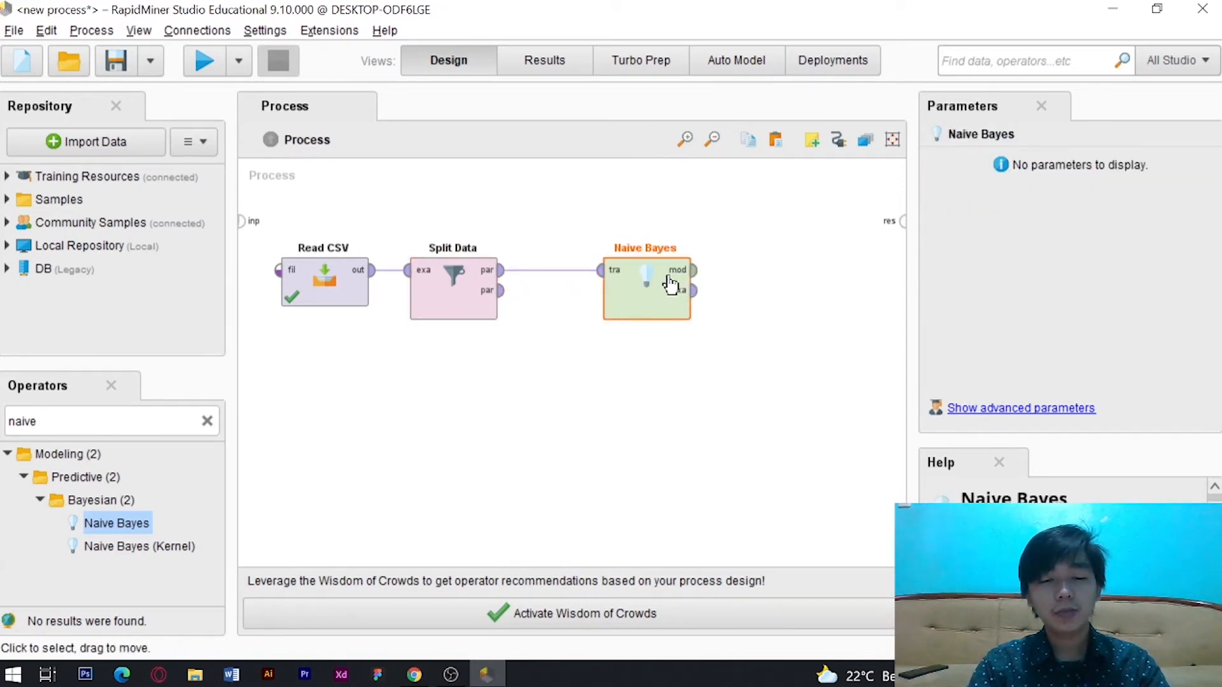
- Consult the Canva flowchart for the model application stage, and add an Apply Model operator below Naive Bayes in the RapidMiner process
key("alt+Tab")
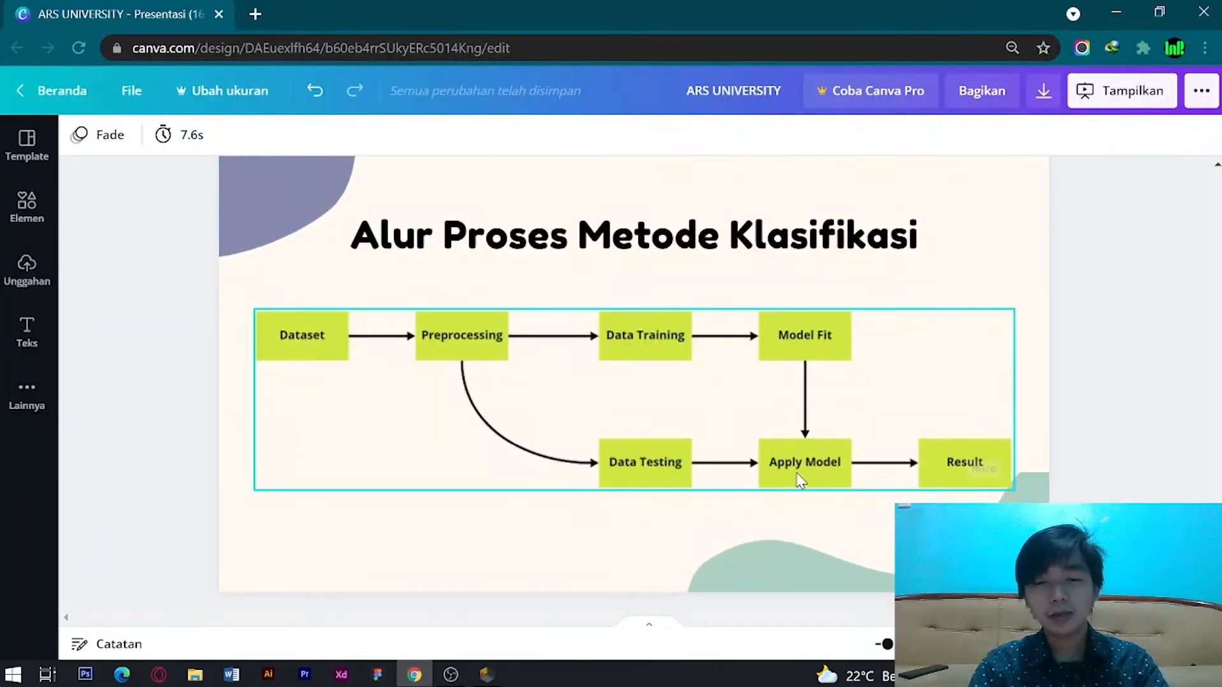
key("alt+Tab")
double_click(25, 422)
key("BackSpace")
type("applay")
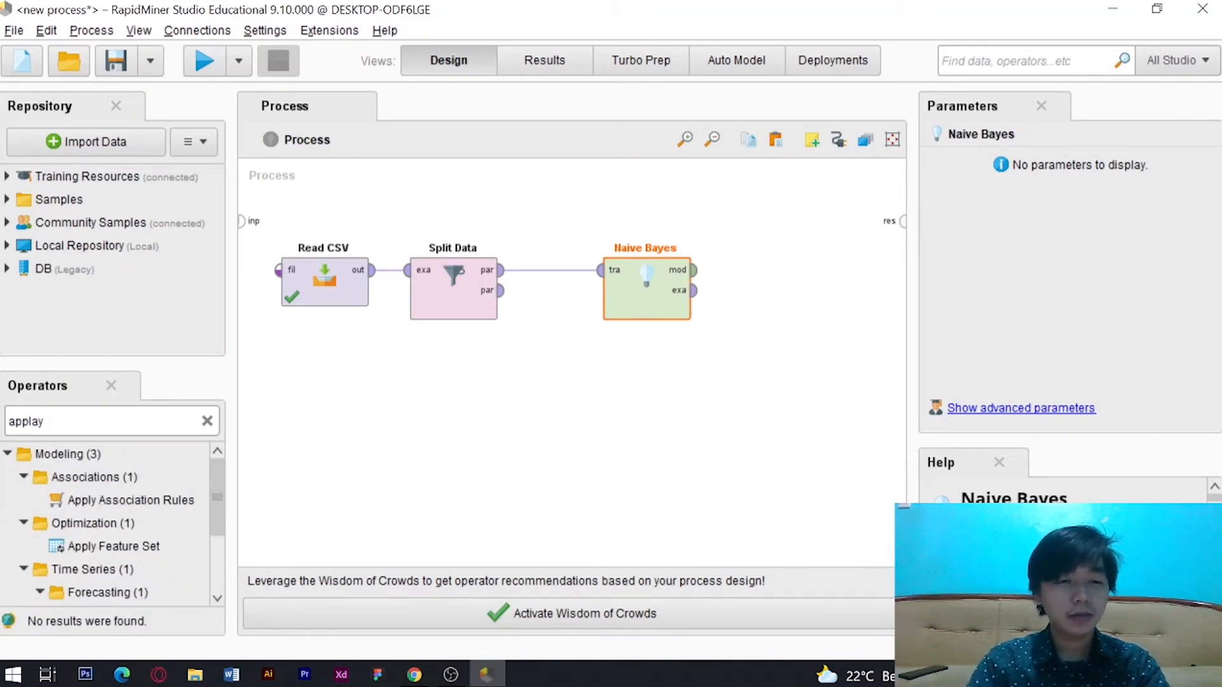
key("BackSpace")
key("BackSpace")
type("y model")
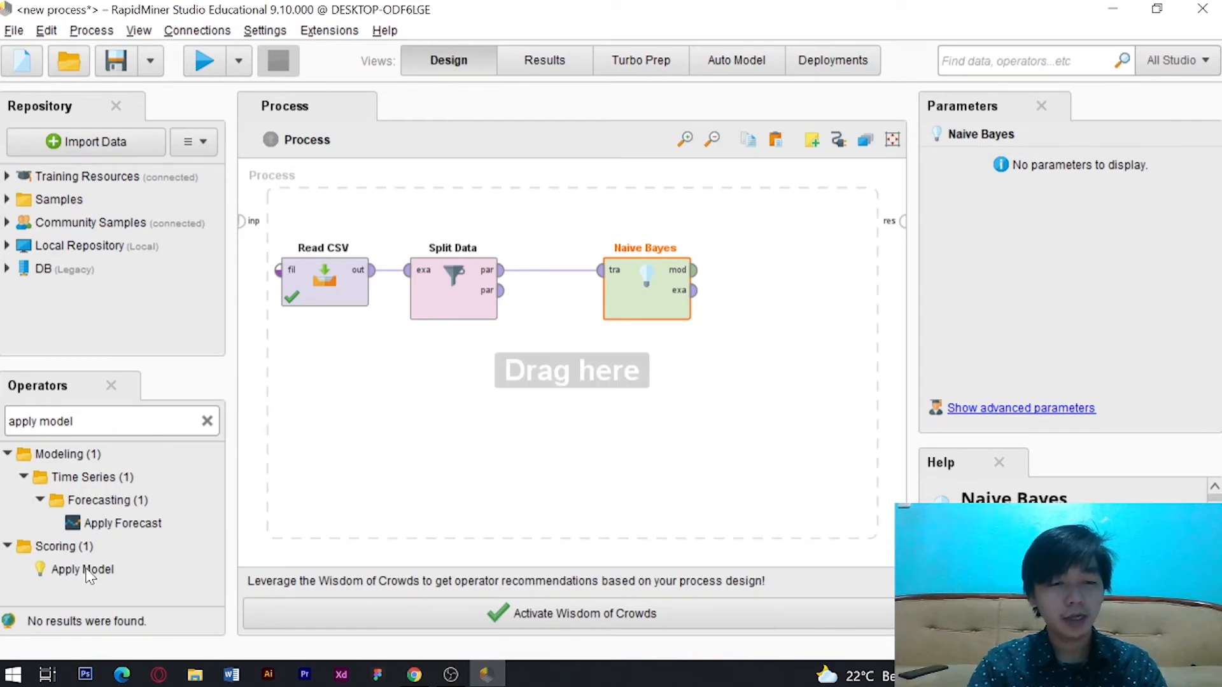
left_click_drag(81, 576, 752, 431)
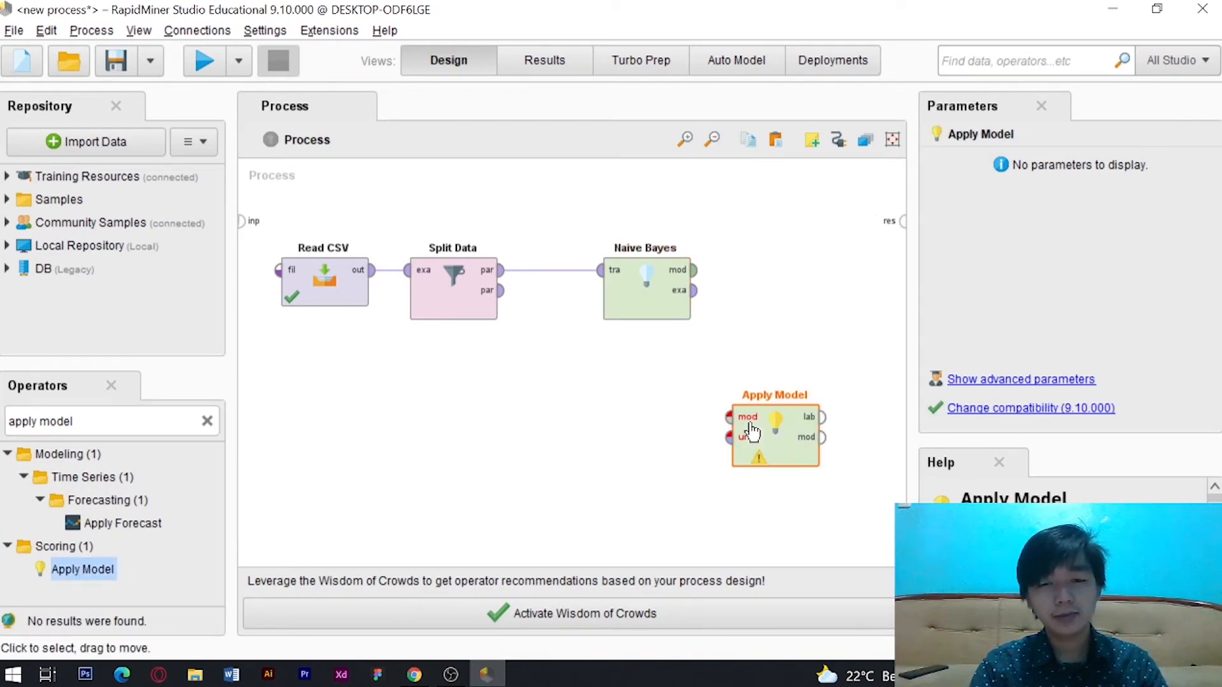
- Connect the mod port of Naive Bayes to Apply Model's mod input
left_click(698, 282)
left_click(697, 273)
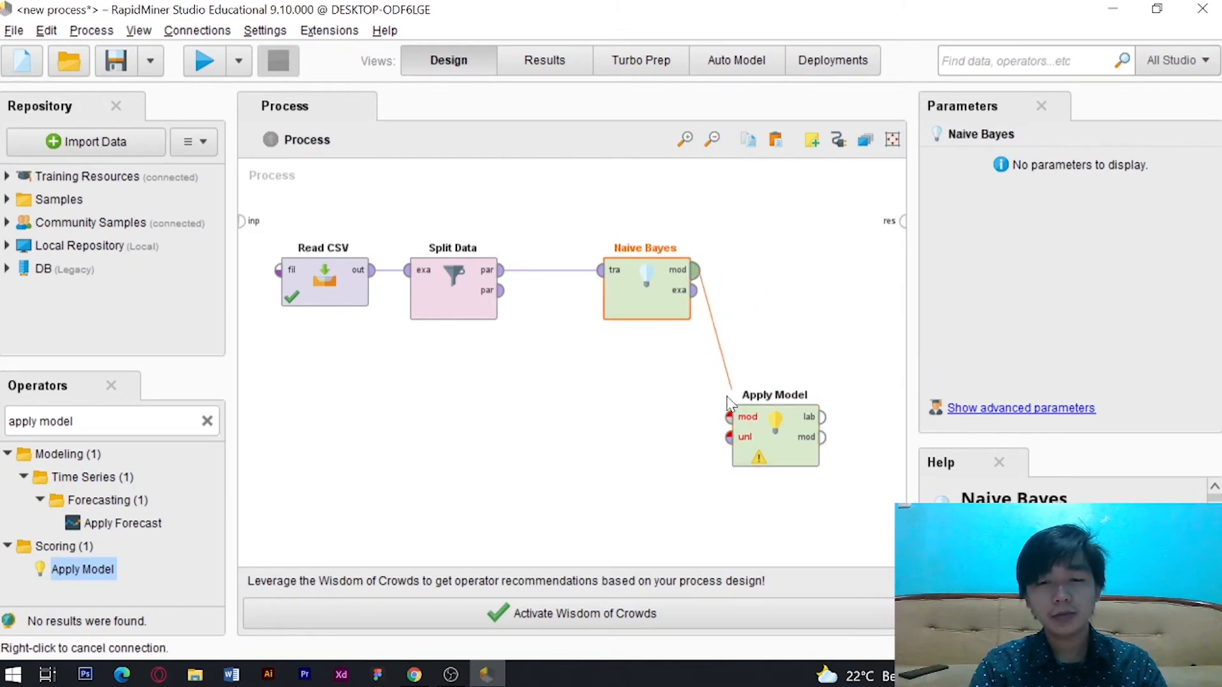
left_click(729, 419)
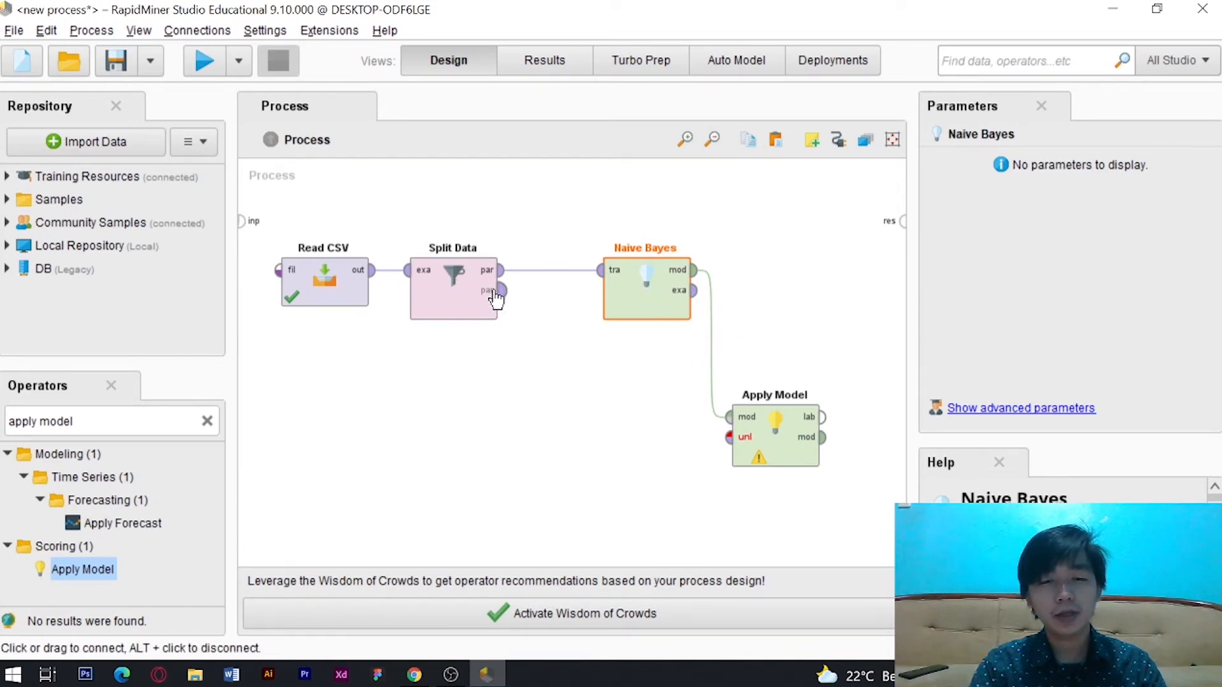
- Connect Split Data's second par port to the unl input of Apply Model
mouse_move(491, 299)
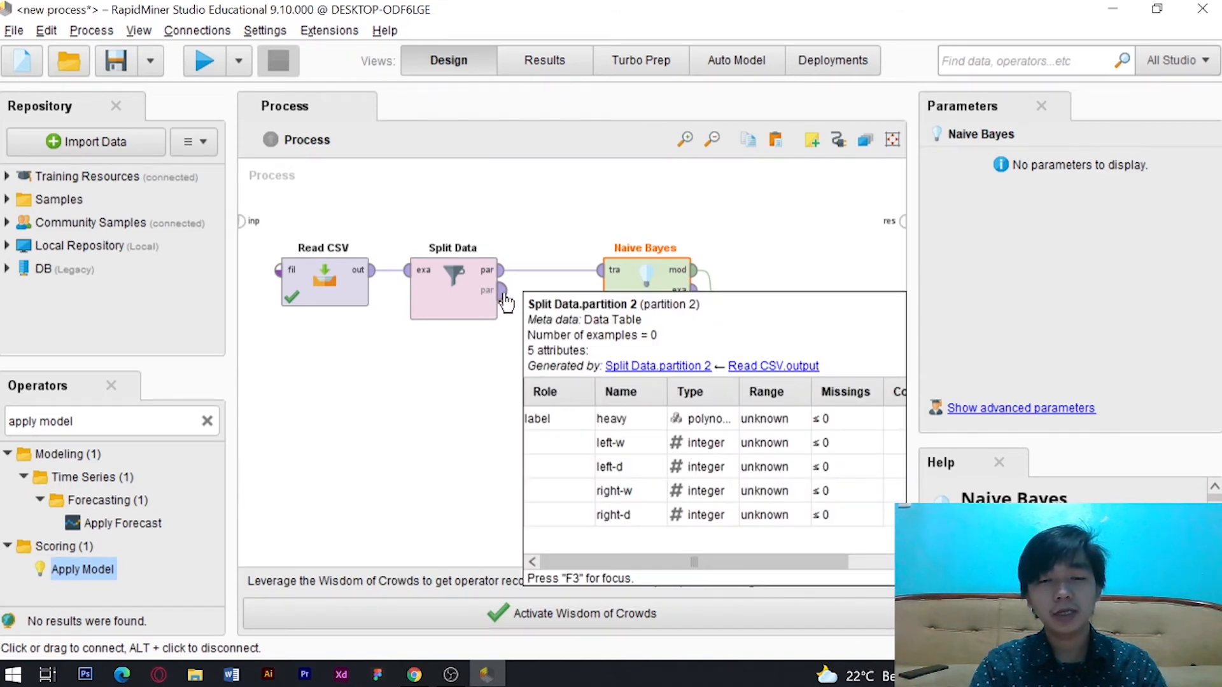
left_click(502, 299)
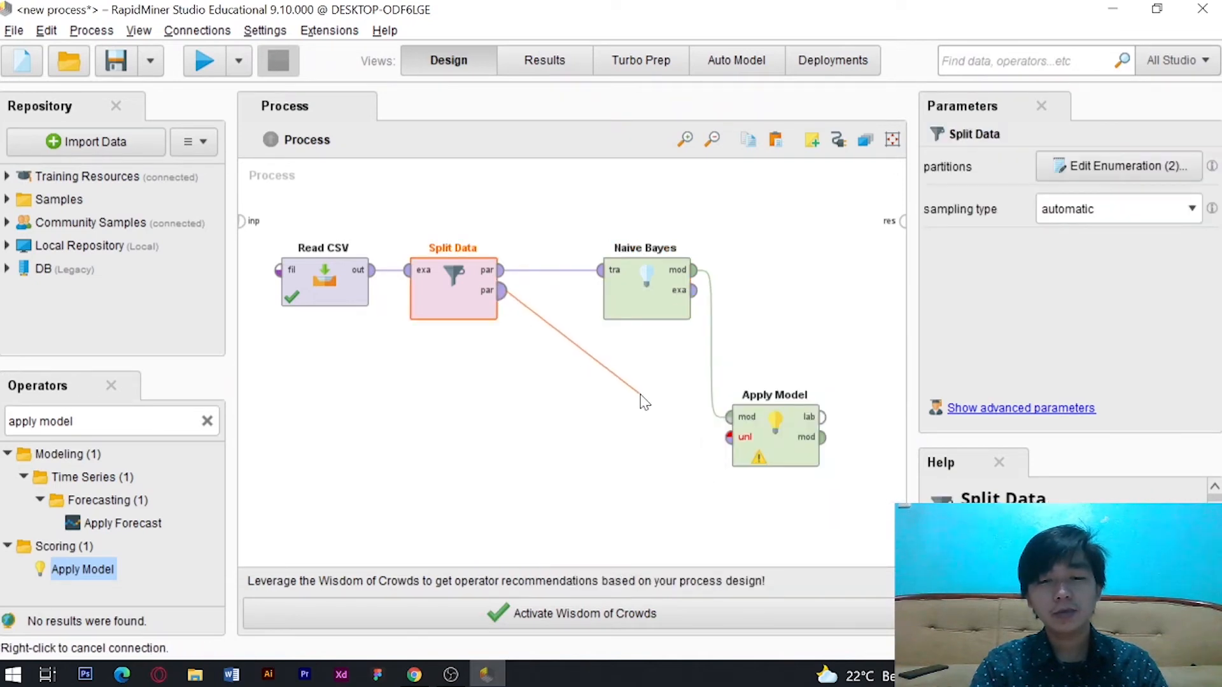
left_click(741, 444)
mouse_move(748, 448)
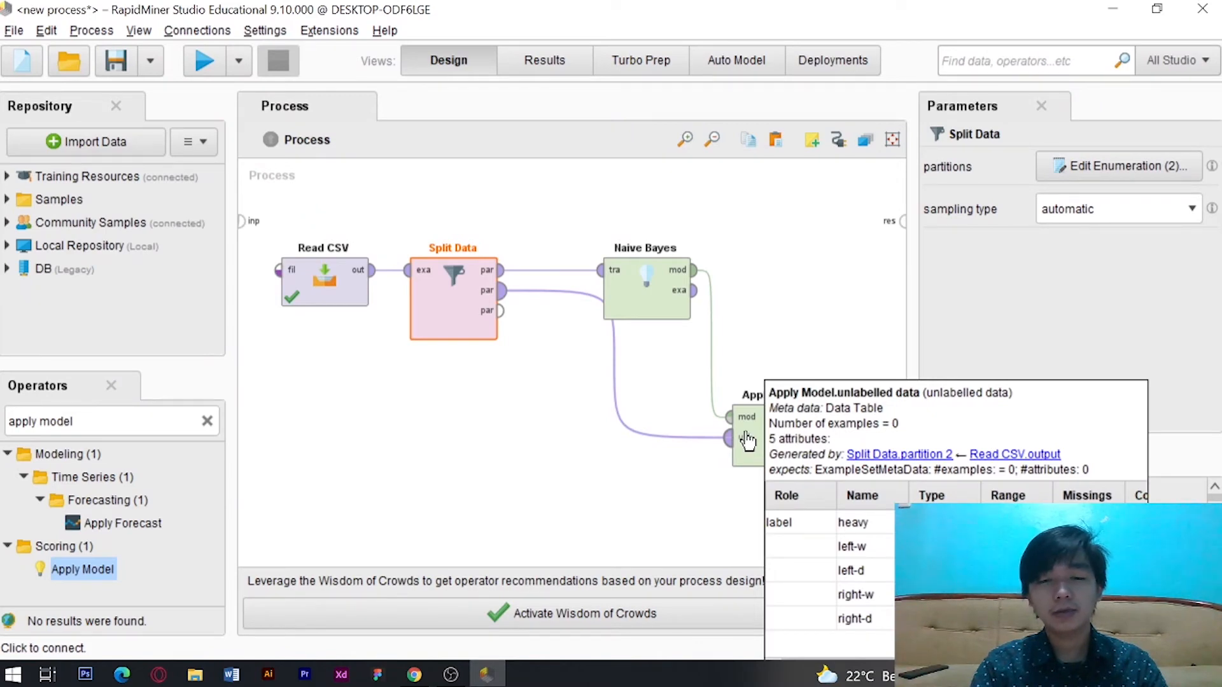
left_click(764, 334)
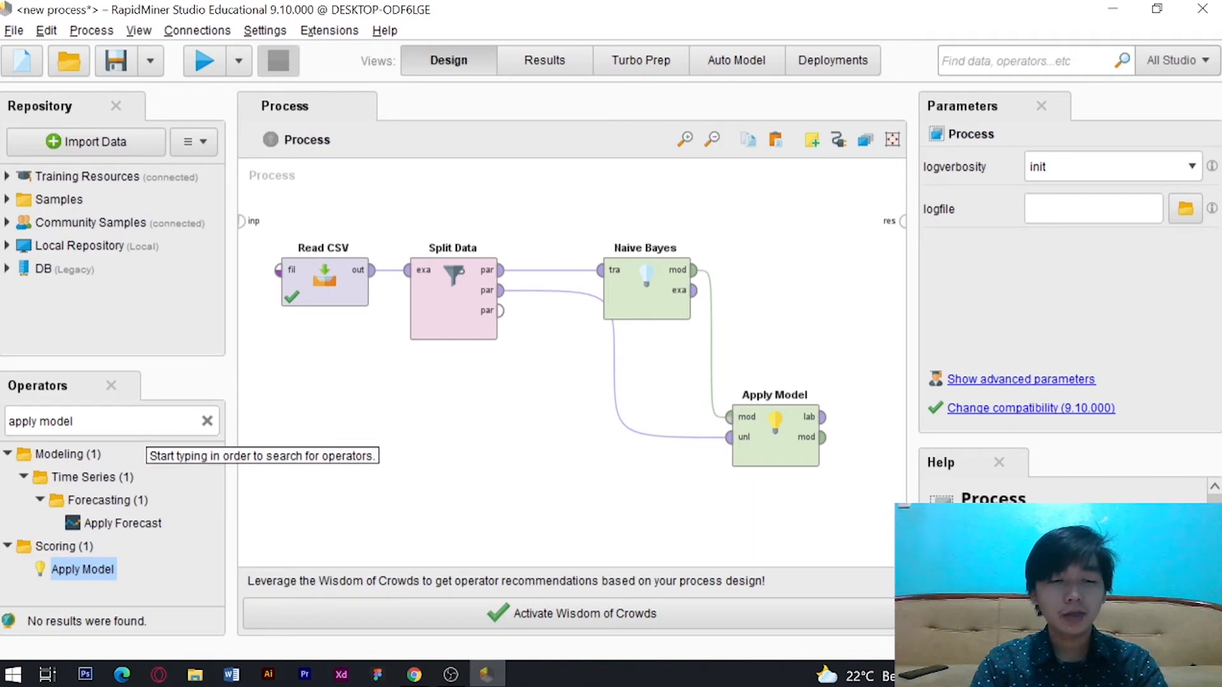
- Add a Performance (Classification) operator to the process, on the far side of Naive Bayes and above Apply Model
left_click(147, 426)
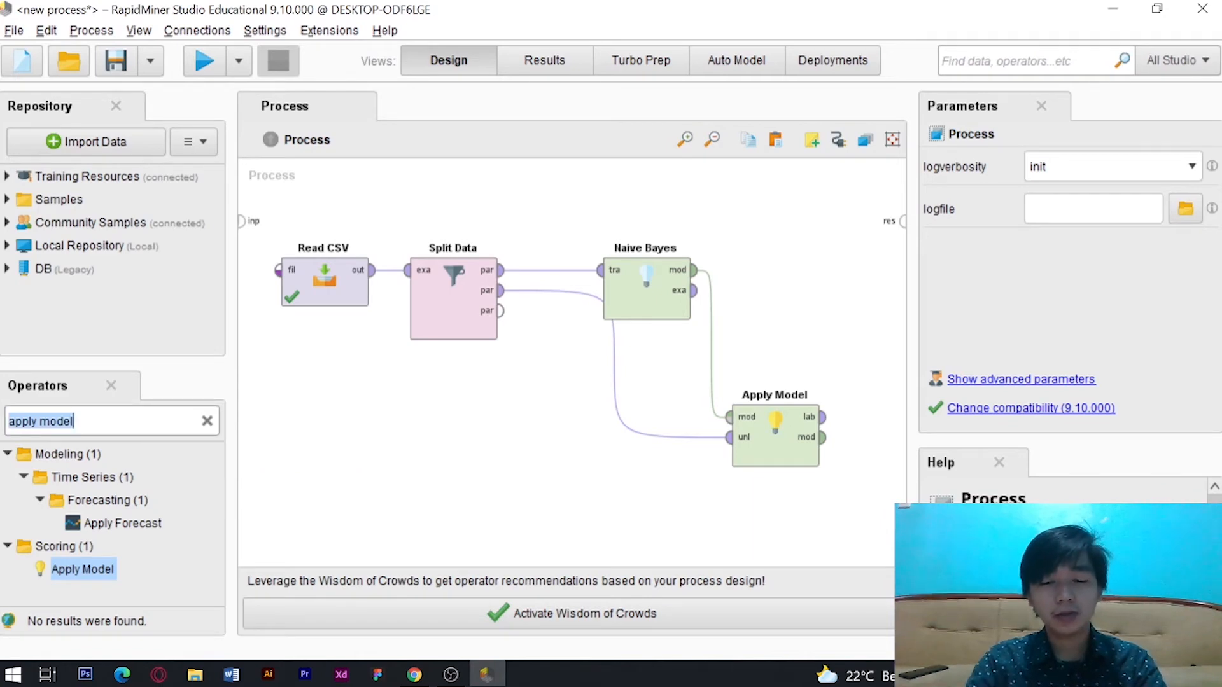
type("performance")
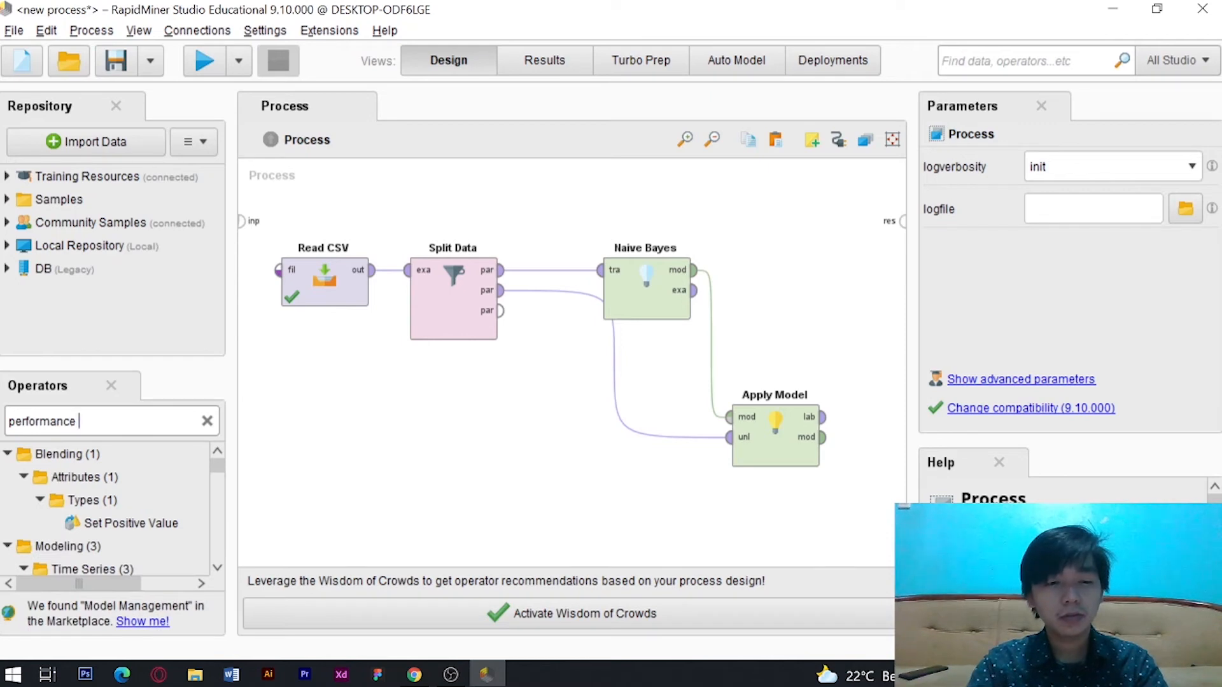
scroll(156, 500, "down", 1)
scroll(163, 502, "down", 3)
scroll(163, 501, "down", 5)
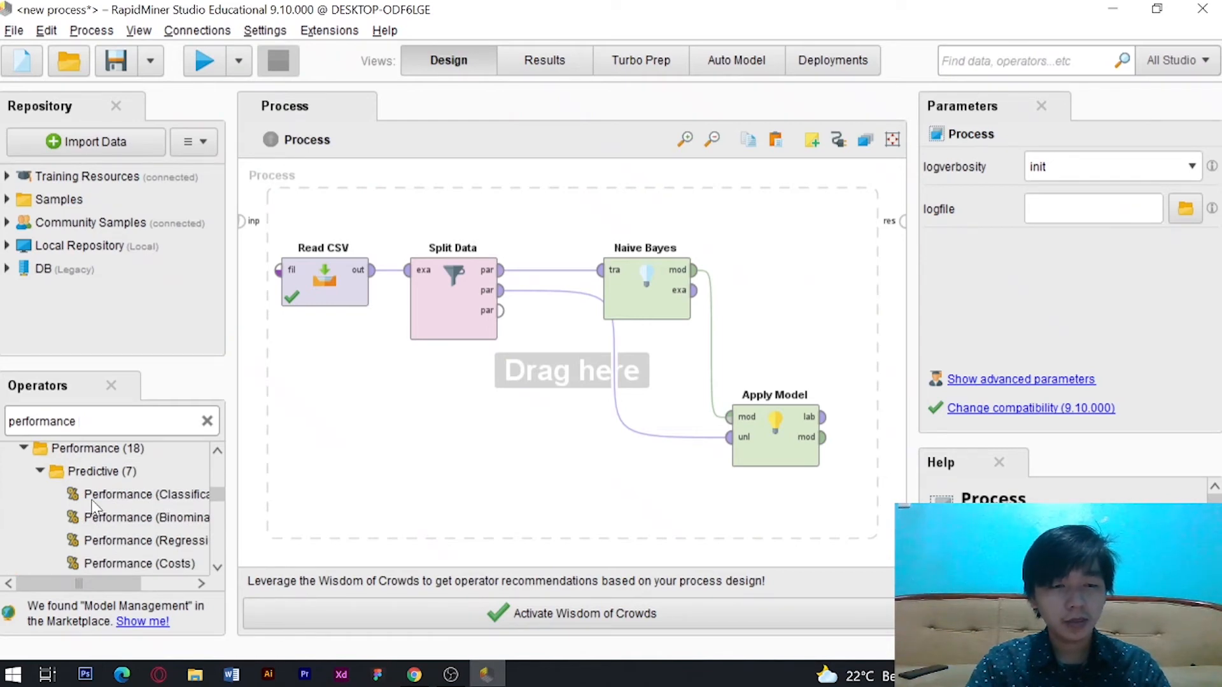
left_click(188, 496)
left_click_drag(135, 499, 759, 294)
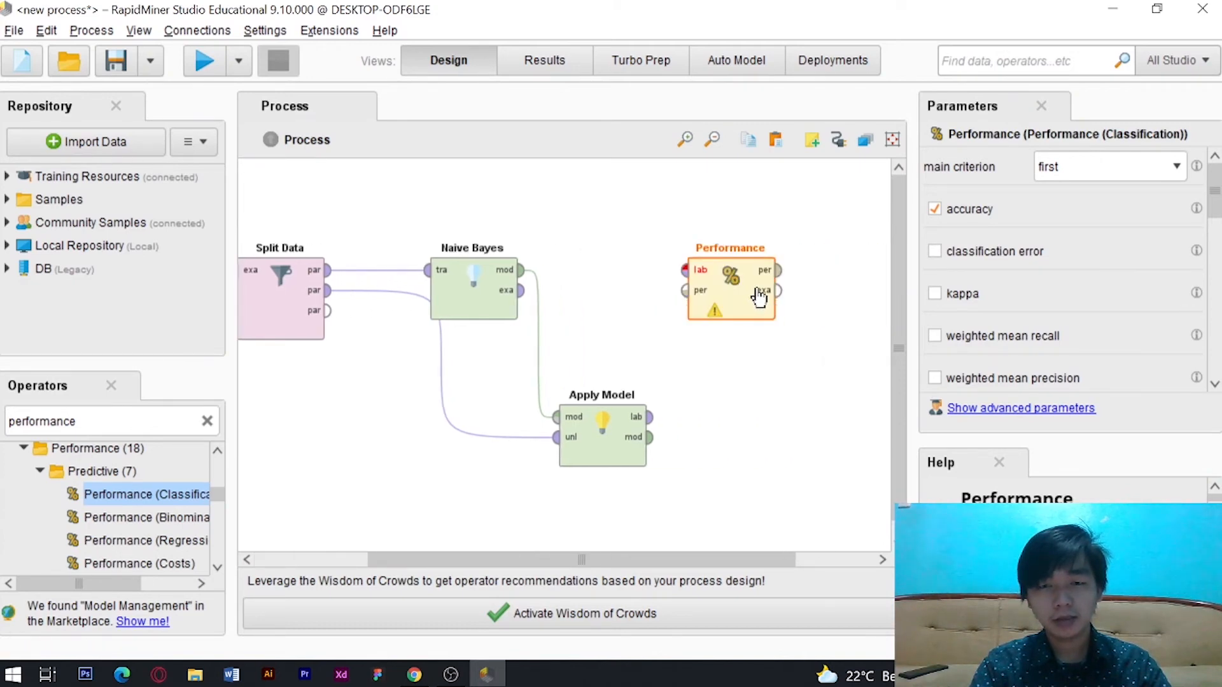
left_click(803, 402)
- Connect Apply Model's lab output to the lab input of Performance
left_click_drag(729, 562, 867, 573)
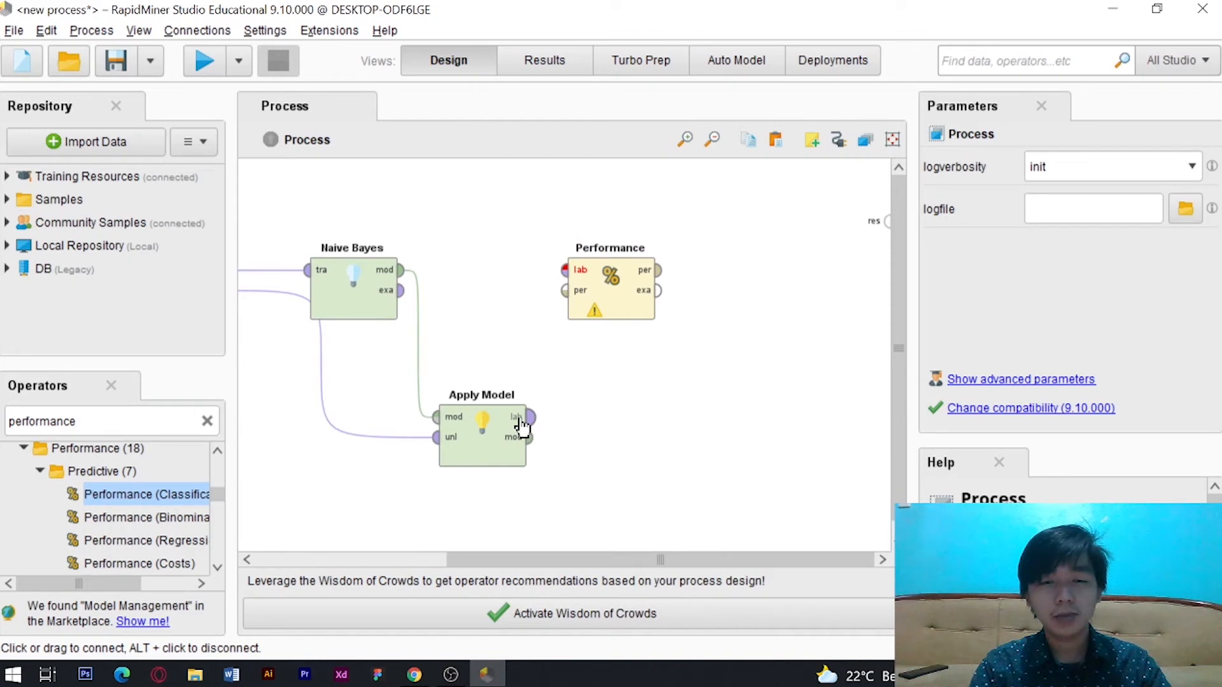
left_click(521, 425)
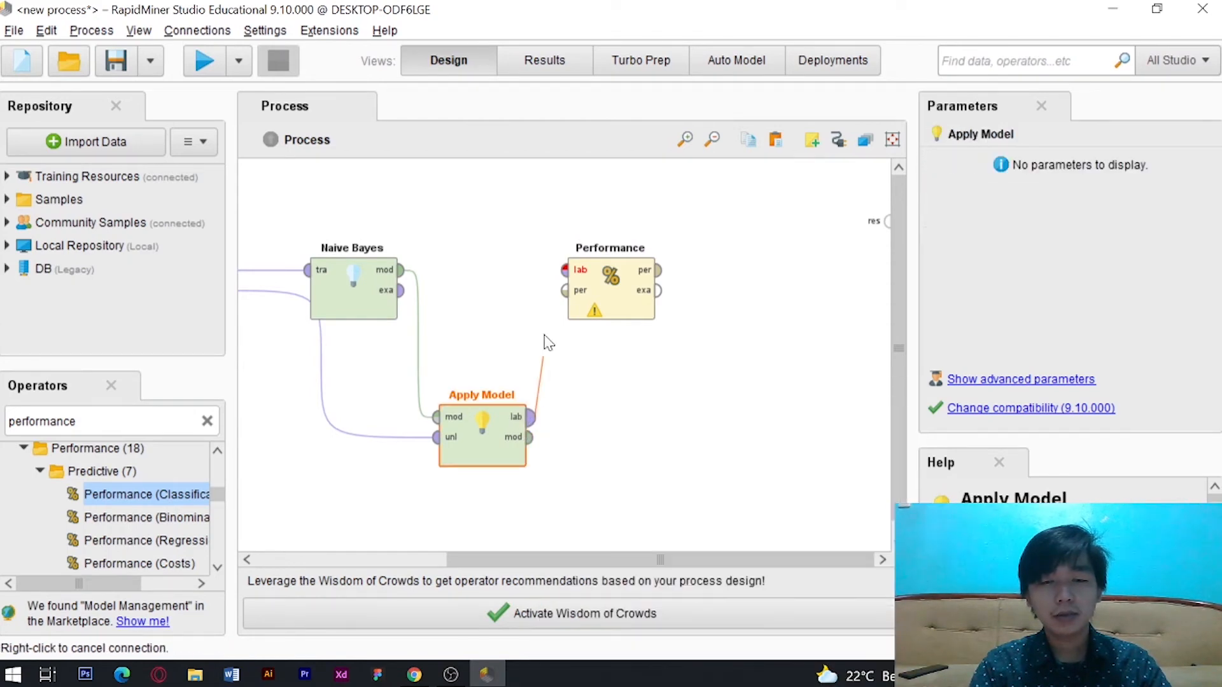
left_click(562, 273)
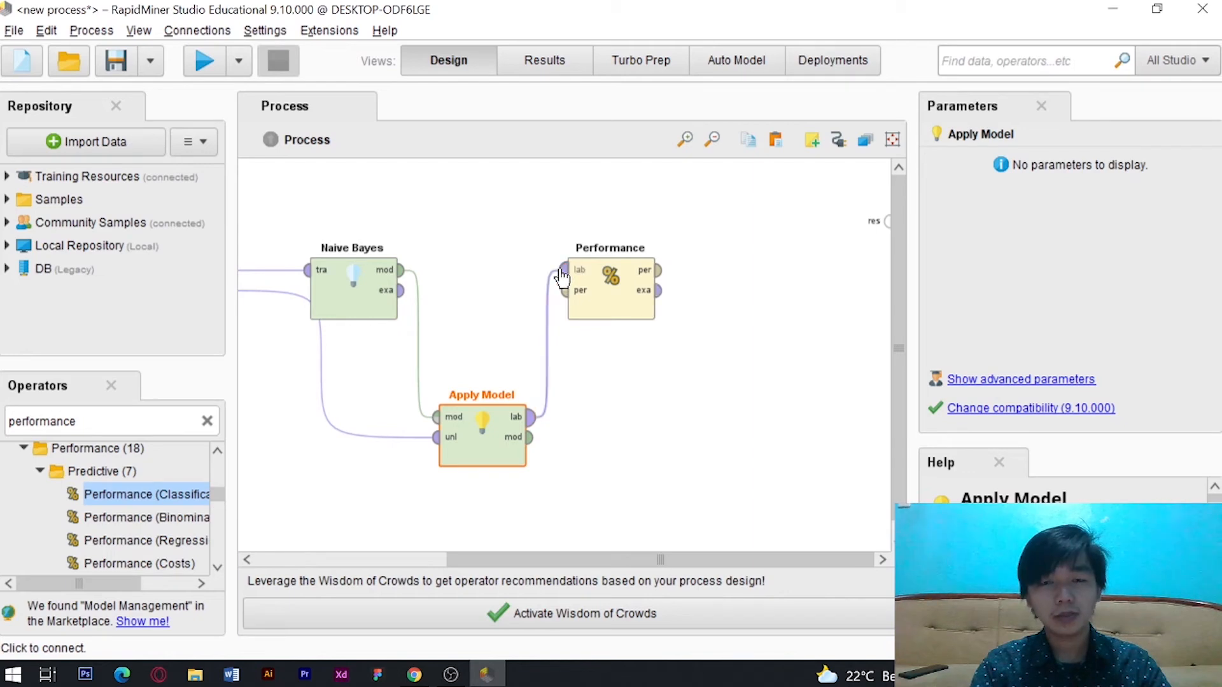
- Connect Performance's per output to the process's res port and run the process
left_click(659, 271)
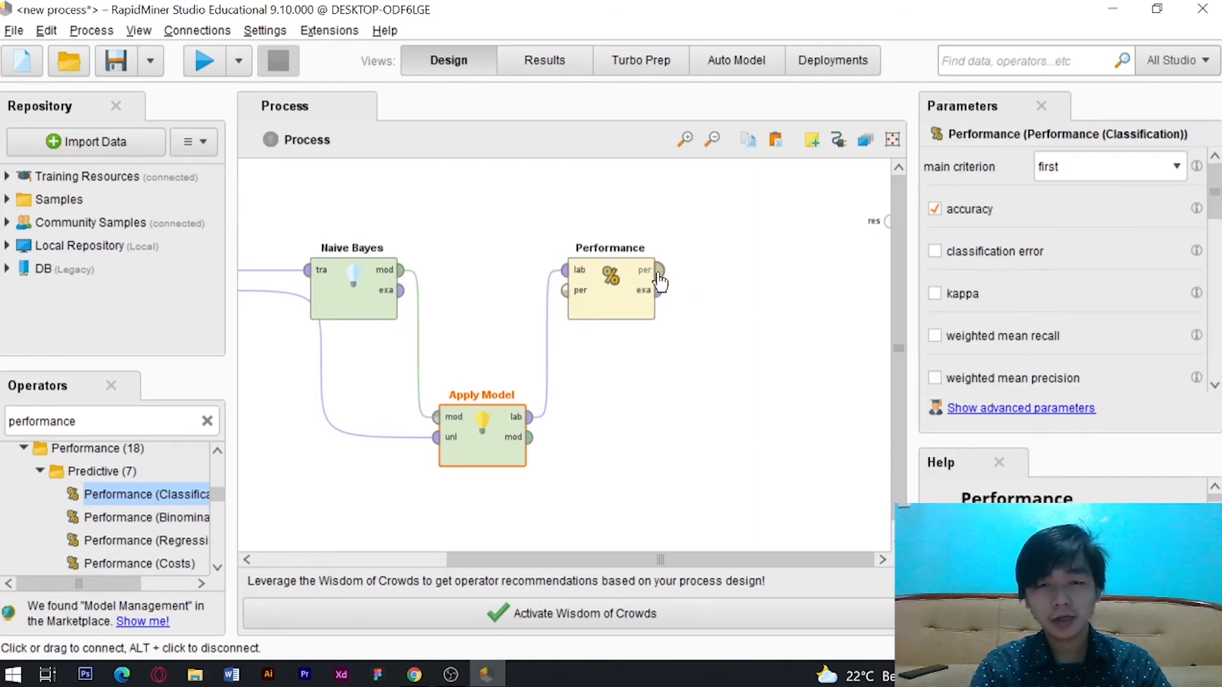
left_click(888, 222)
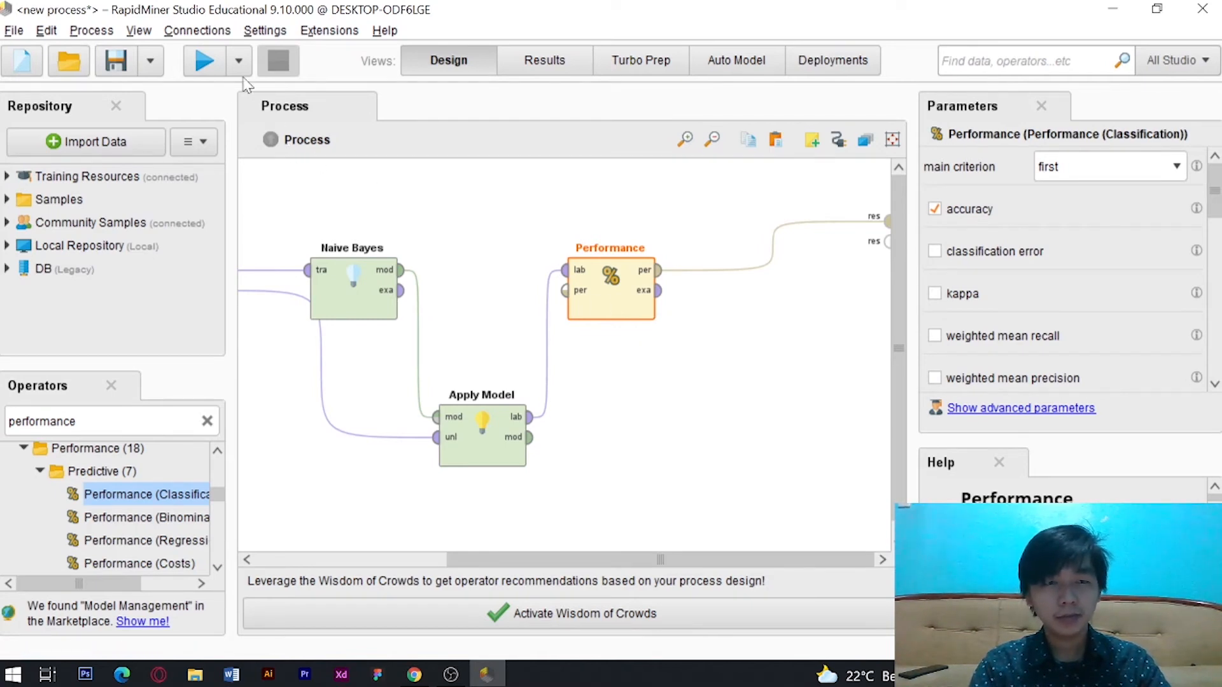
left_click(204, 62)
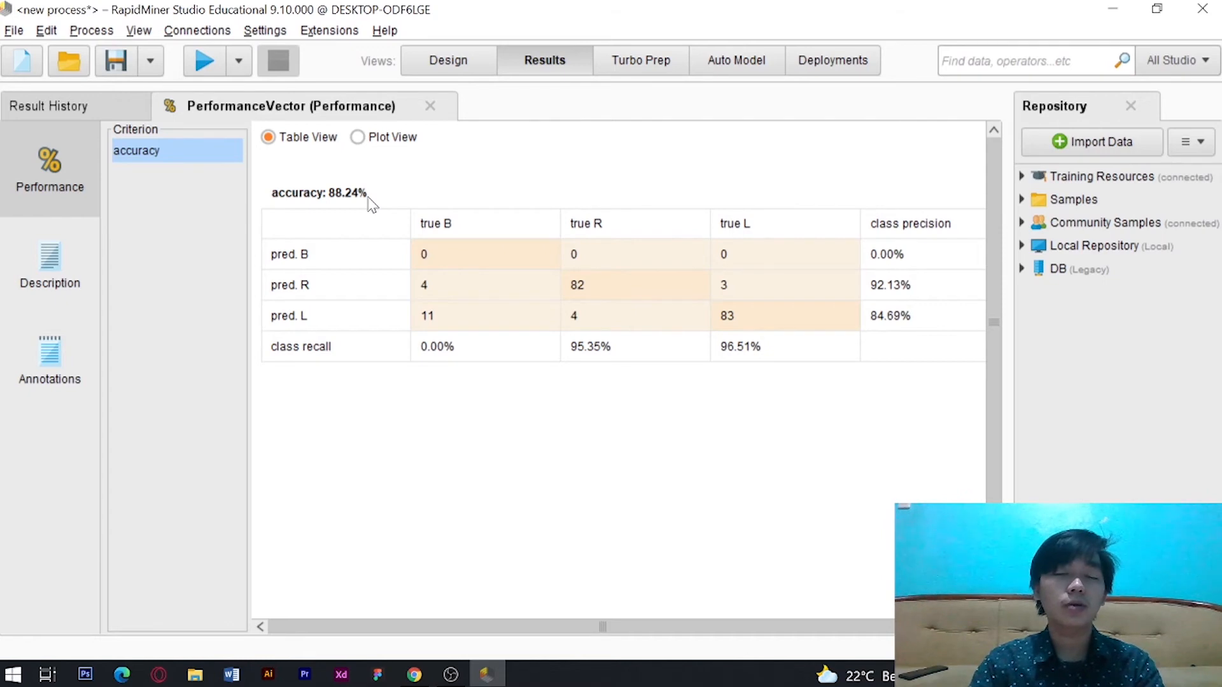
- Return to the process design and replace the Naive Bayes operator with a Decision Tree operator
left_click(446, 68)
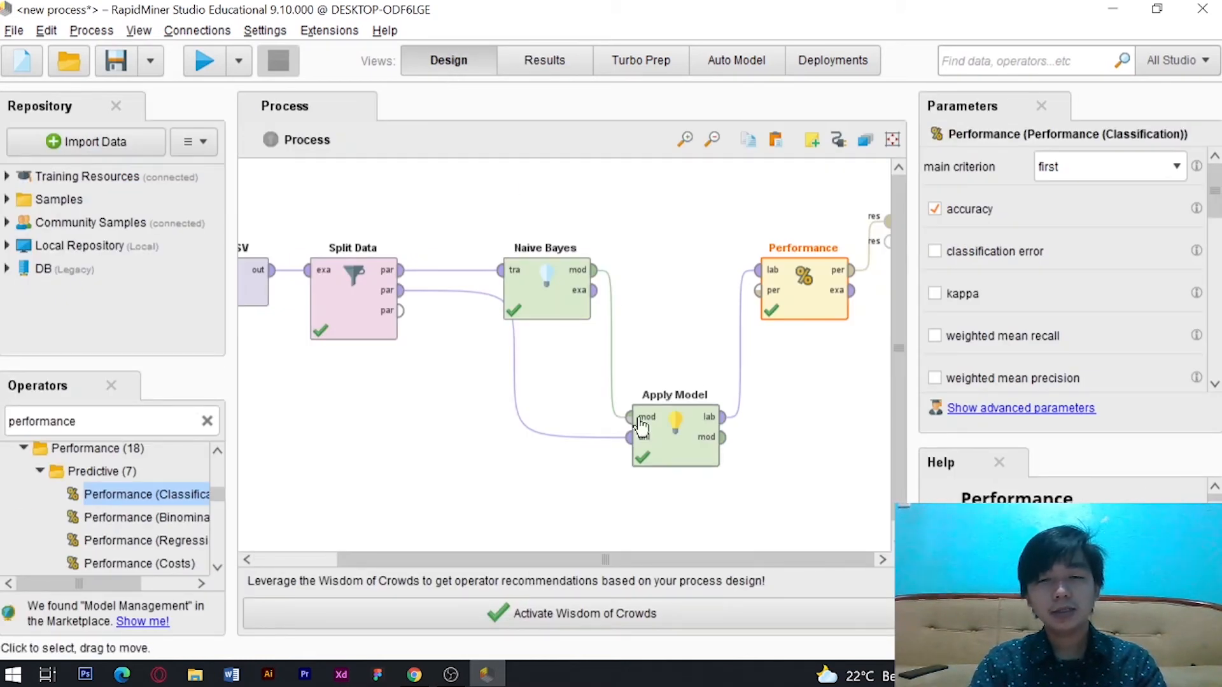
left_click(552, 294)
key("Delete")
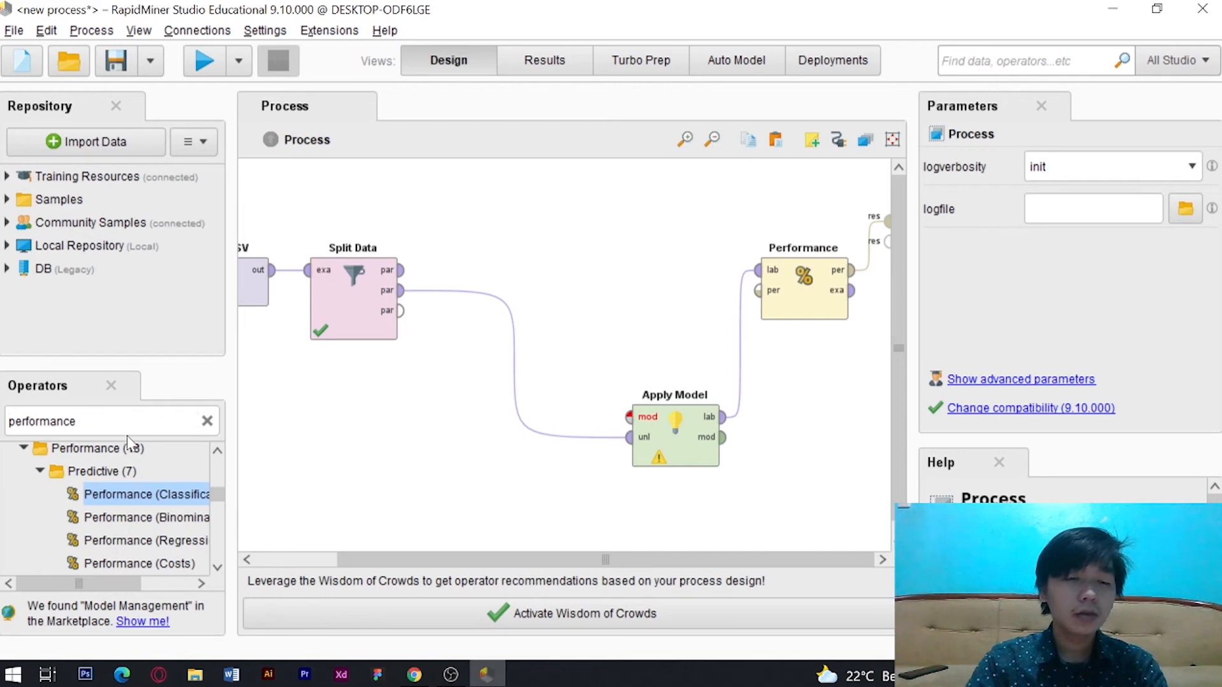
left_click(95, 421)
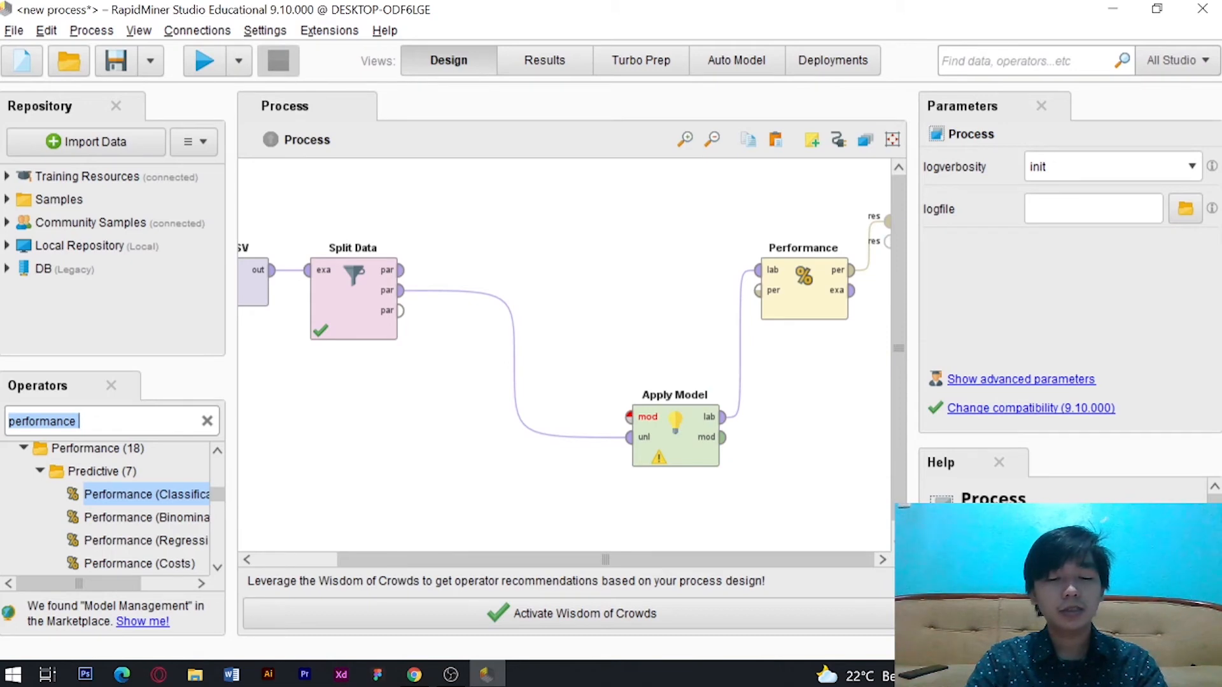
type("decision")
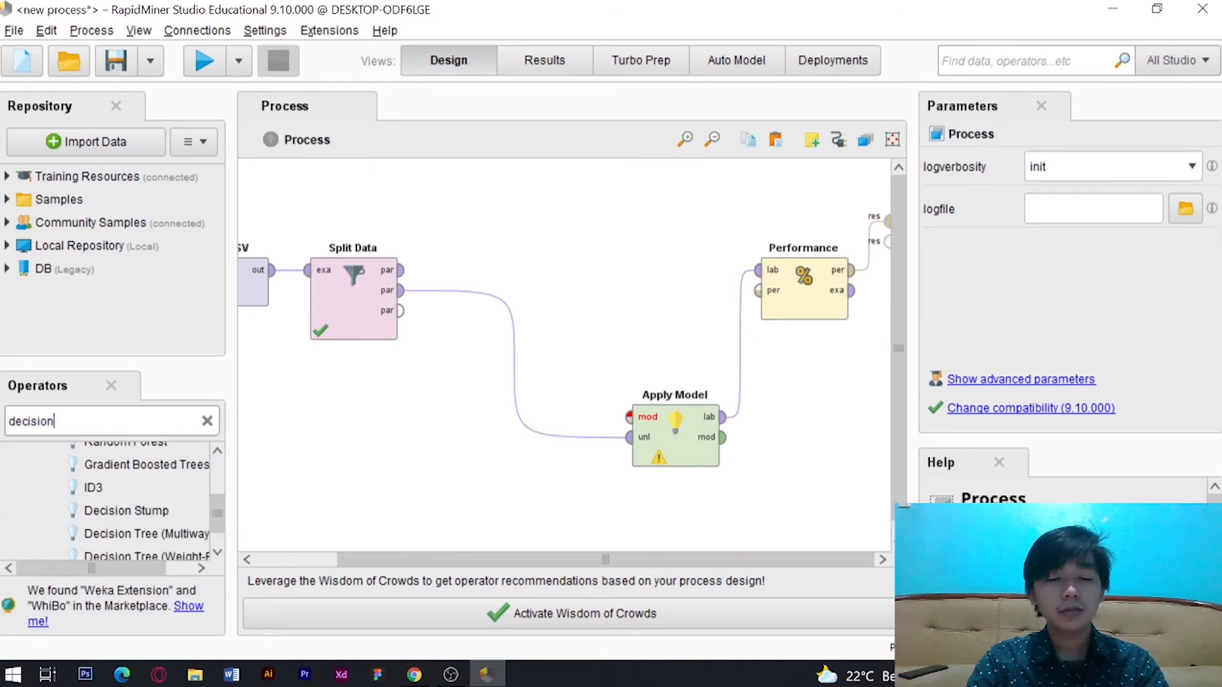
scroll(182, 538, "up", 2)
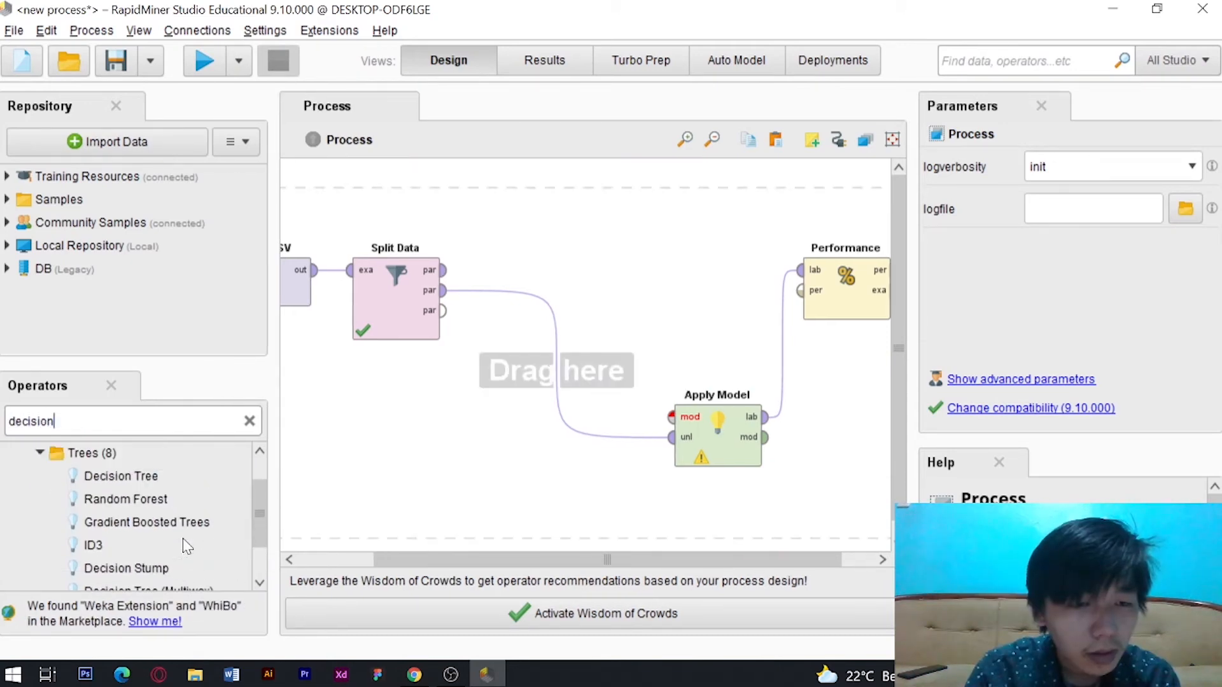
left_click_drag(131, 476, 619, 277)
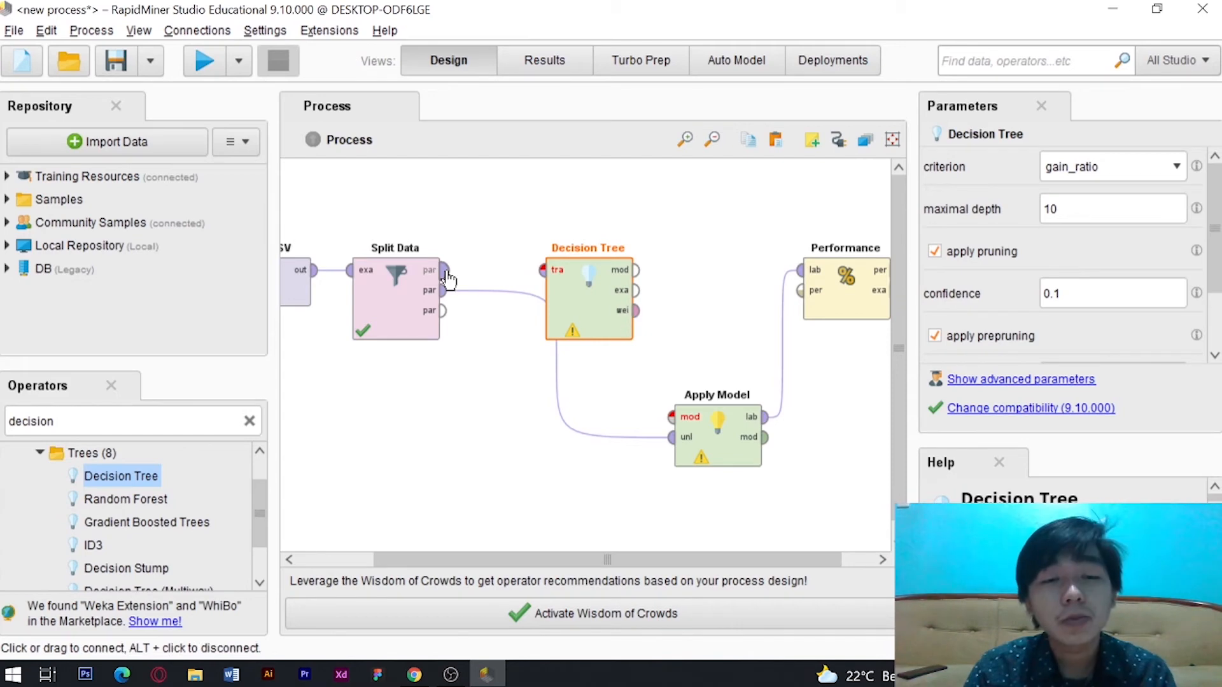
- Connect Split Data's first par port to Decision Tree's tra input, and move Decision Tree up clear of the other connection
mouse_move(448, 278)
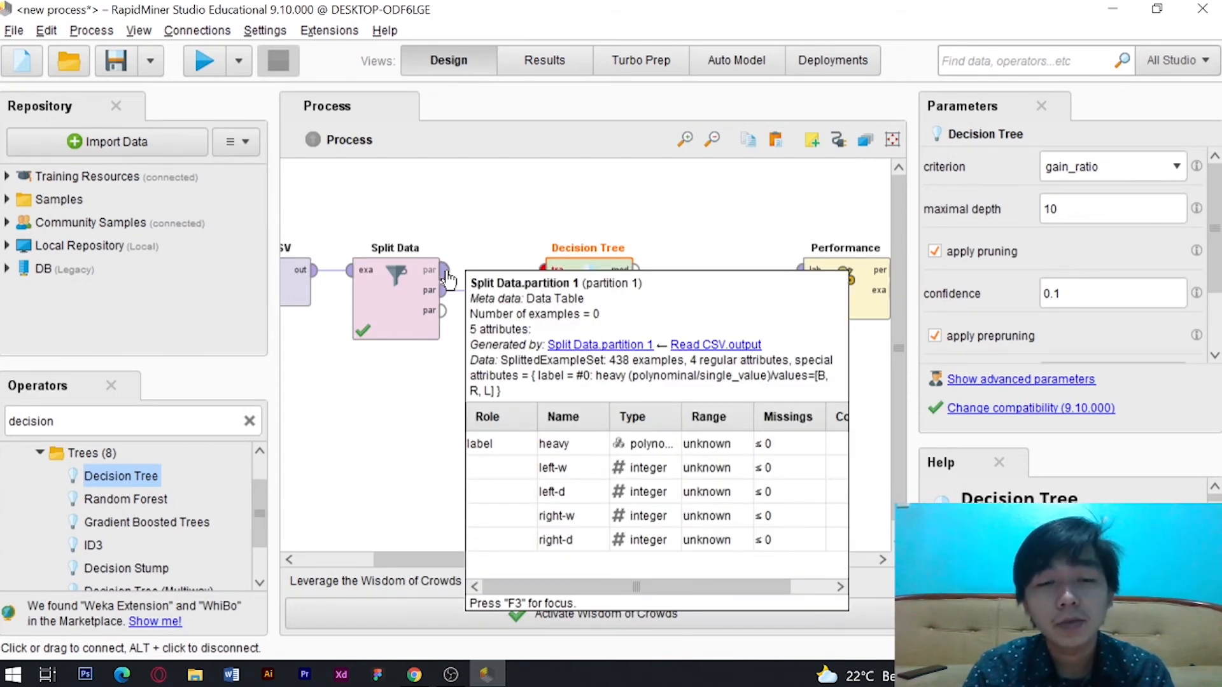
left_click(447, 278)
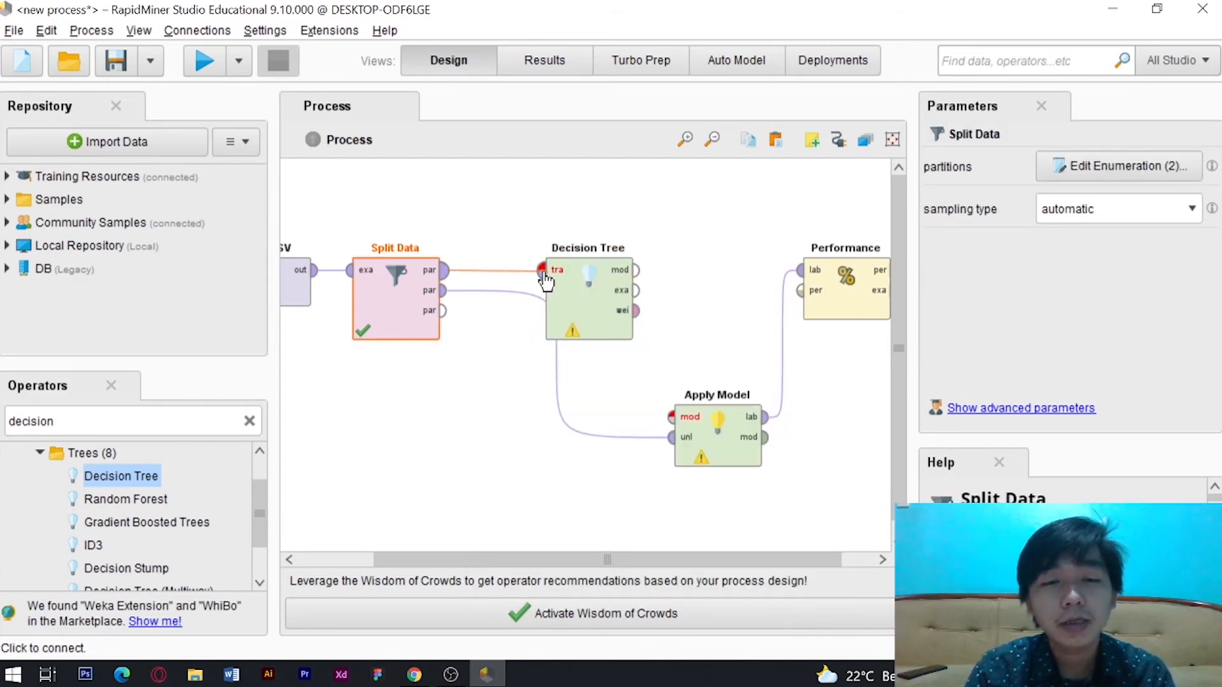
left_click(546, 273)
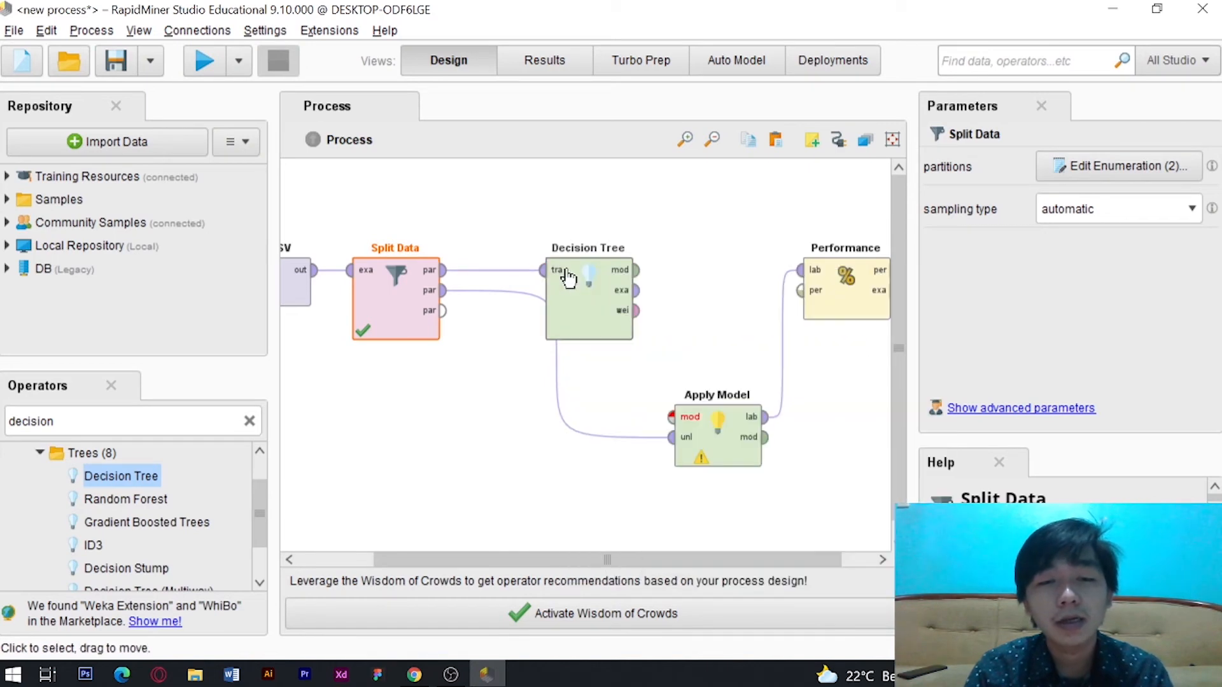
left_click_drag(582, 315, 608, 271)
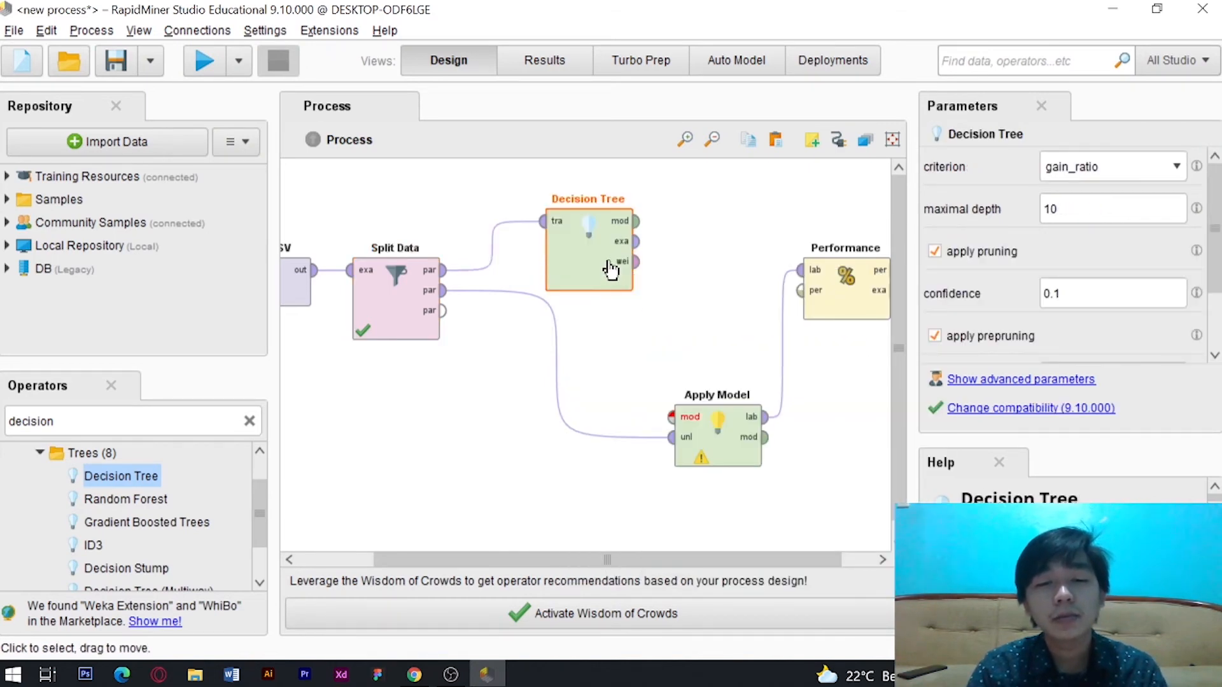
- Connect Decision Tree's mod output to Apply Model's mod input and run the process
left_click(637, 223)
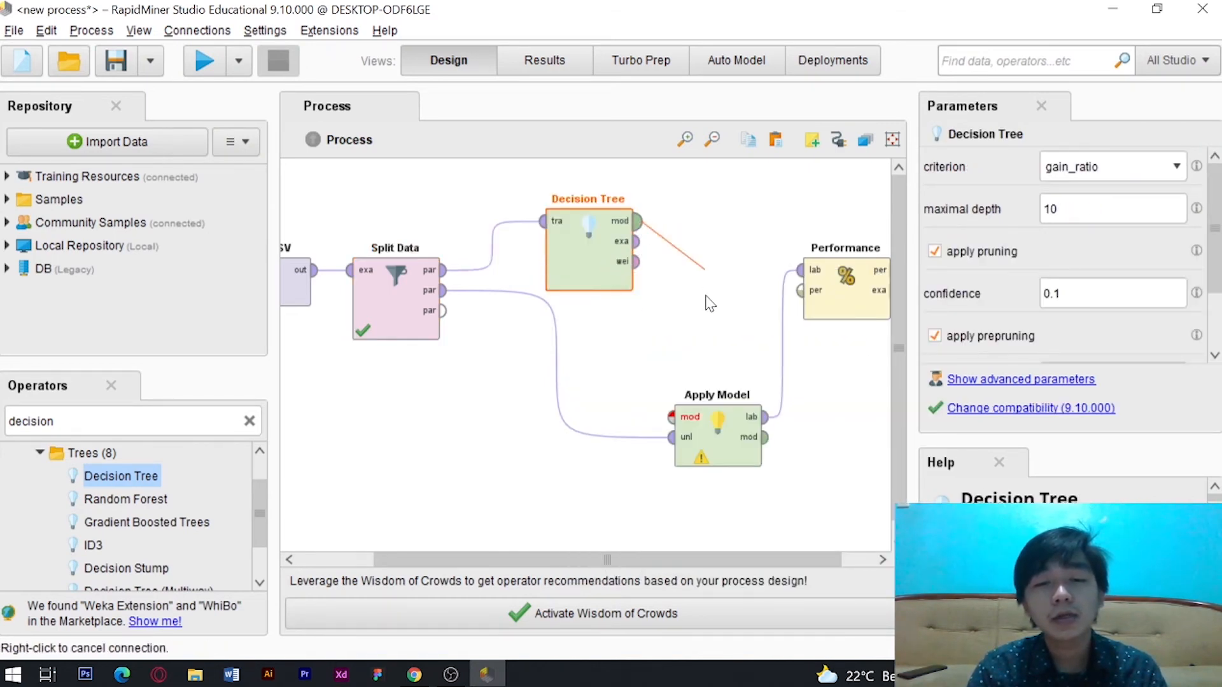
left_click(671, 417)
left_click_drag(644, 560, 731, 560)
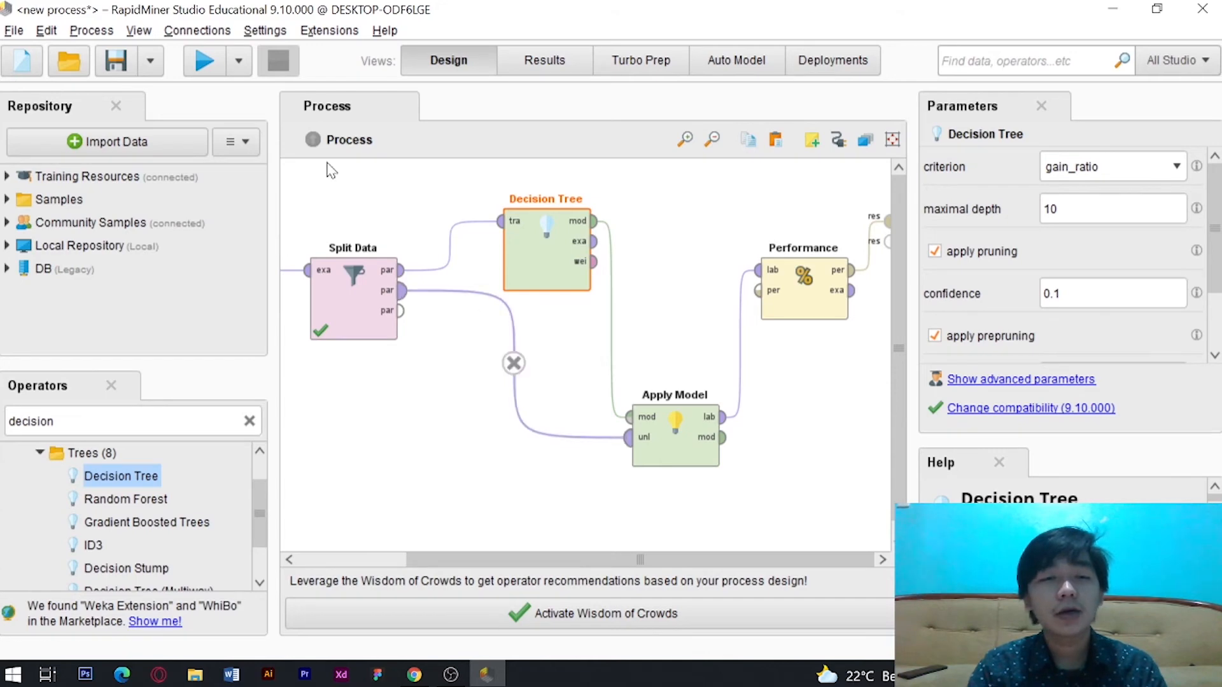
left_click(204, 62)
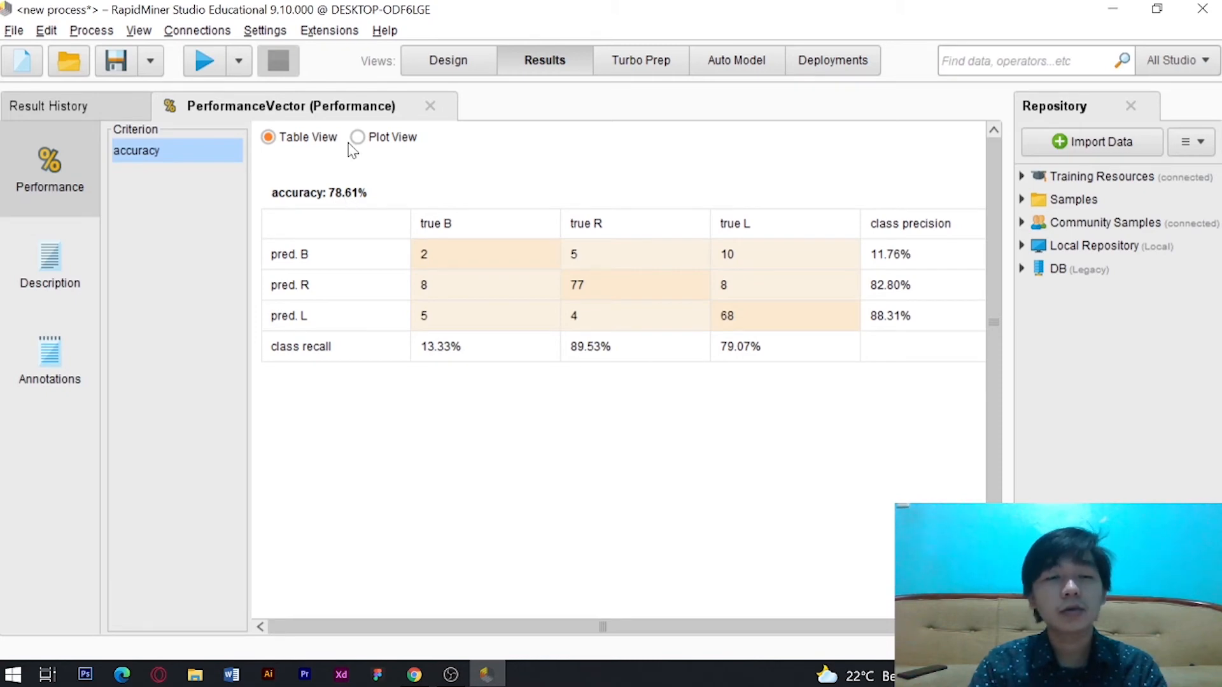
- Back in the process design, connect Performance's exa output to the second res port, and move Performance up level with Decision Tree
left_click(435, 63)
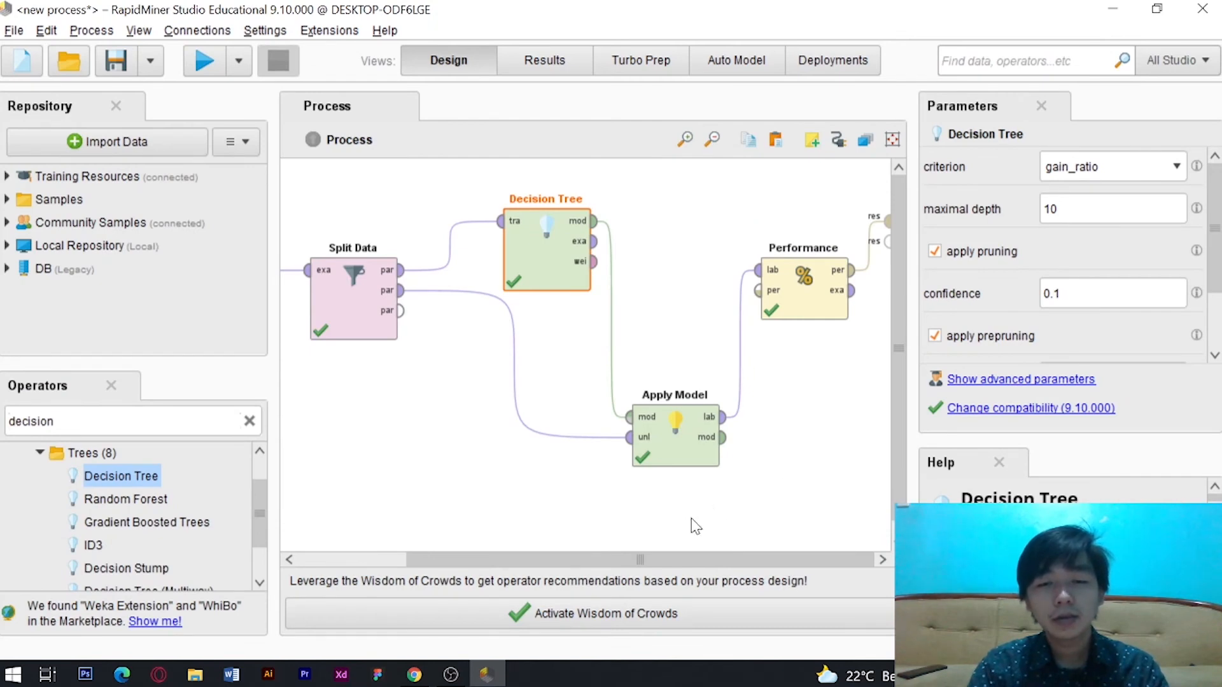
left_click(684, 551)
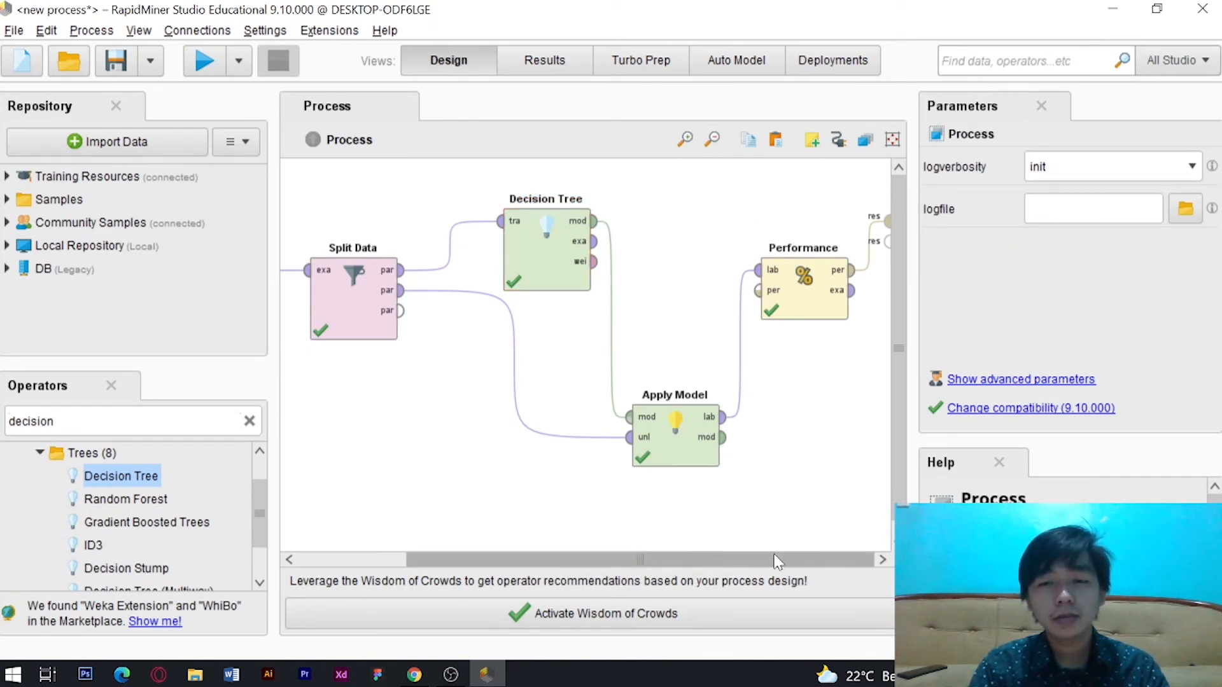
left_click(851, 291)
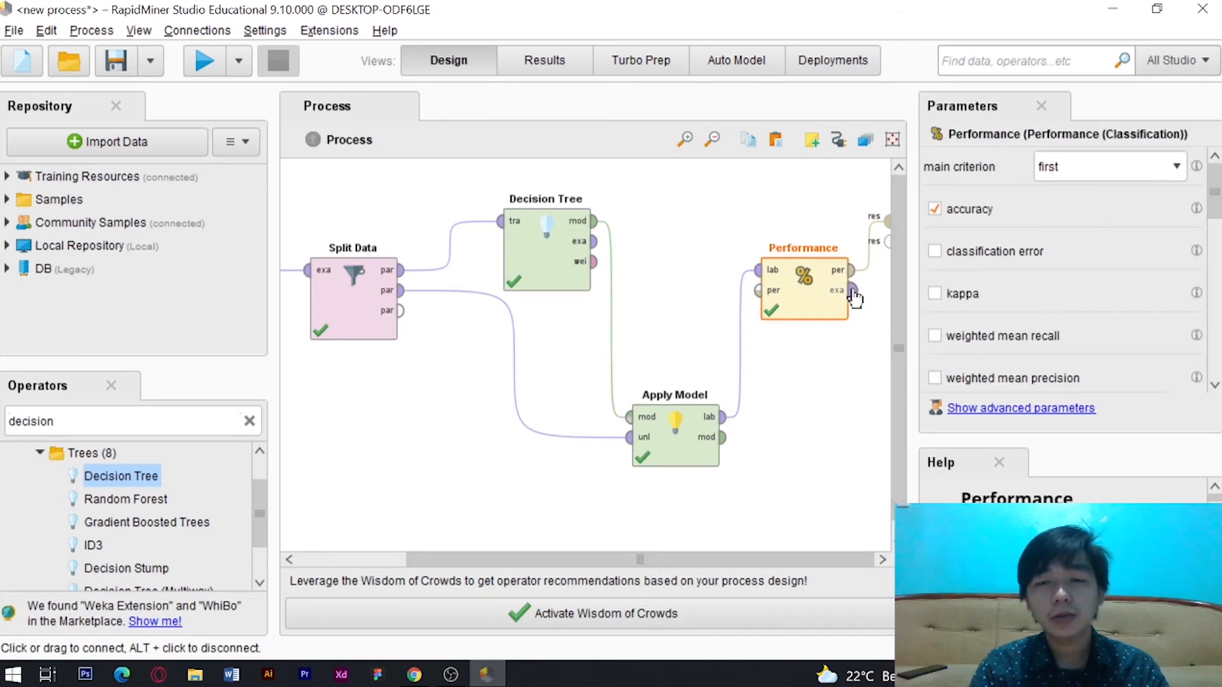
left_click(889, 245)
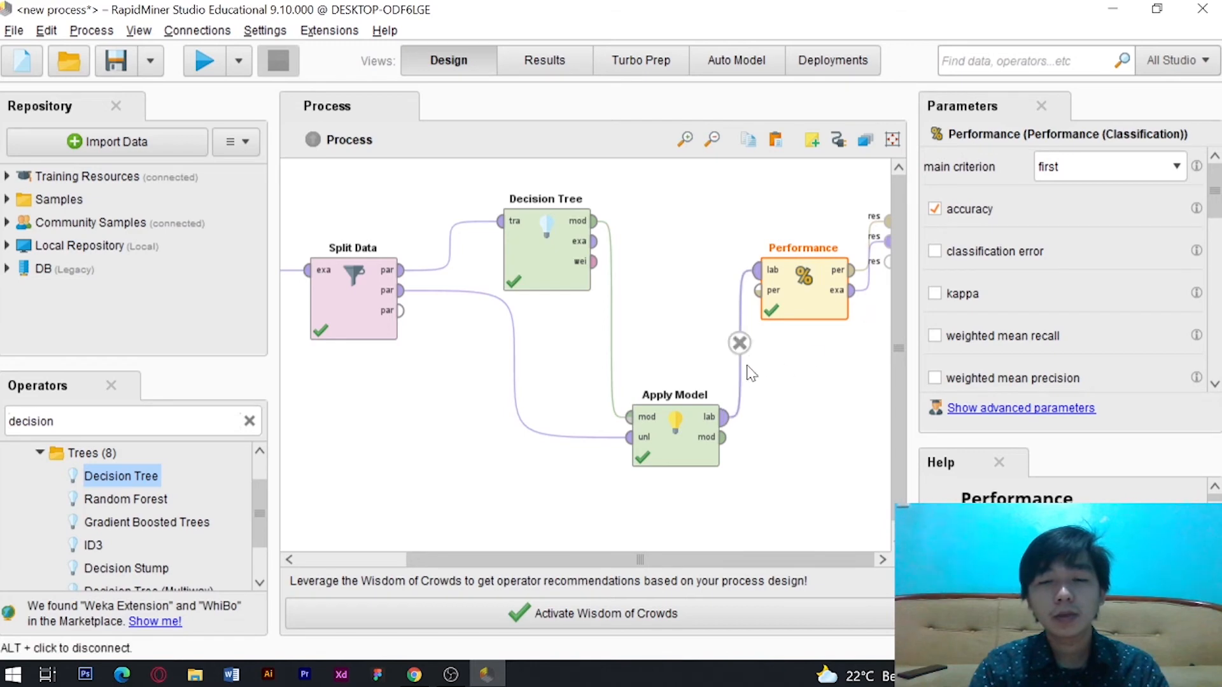
left_click_drag(803, 285, 771, 251)
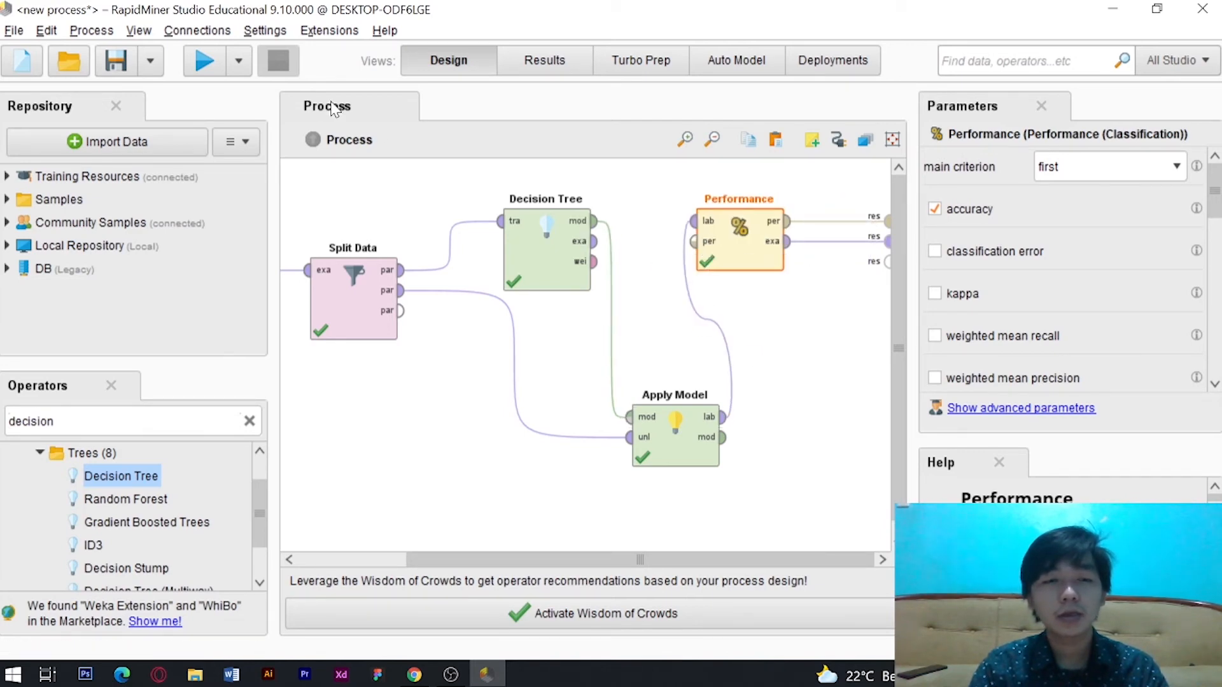
- Run the process and compare the actual heavy labels with the predictions in the Apply Model example set
left_click(204, 66)
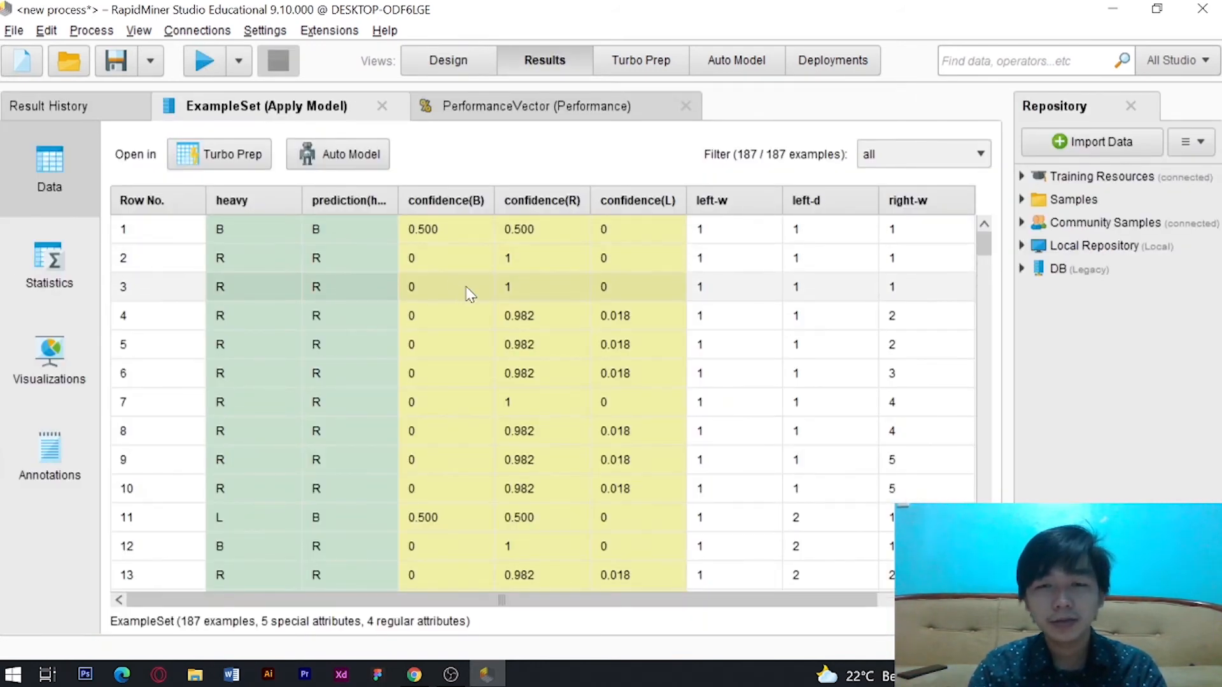
scroll(469, 292, "down", 1)
scroll(469, 292, "up", 1)
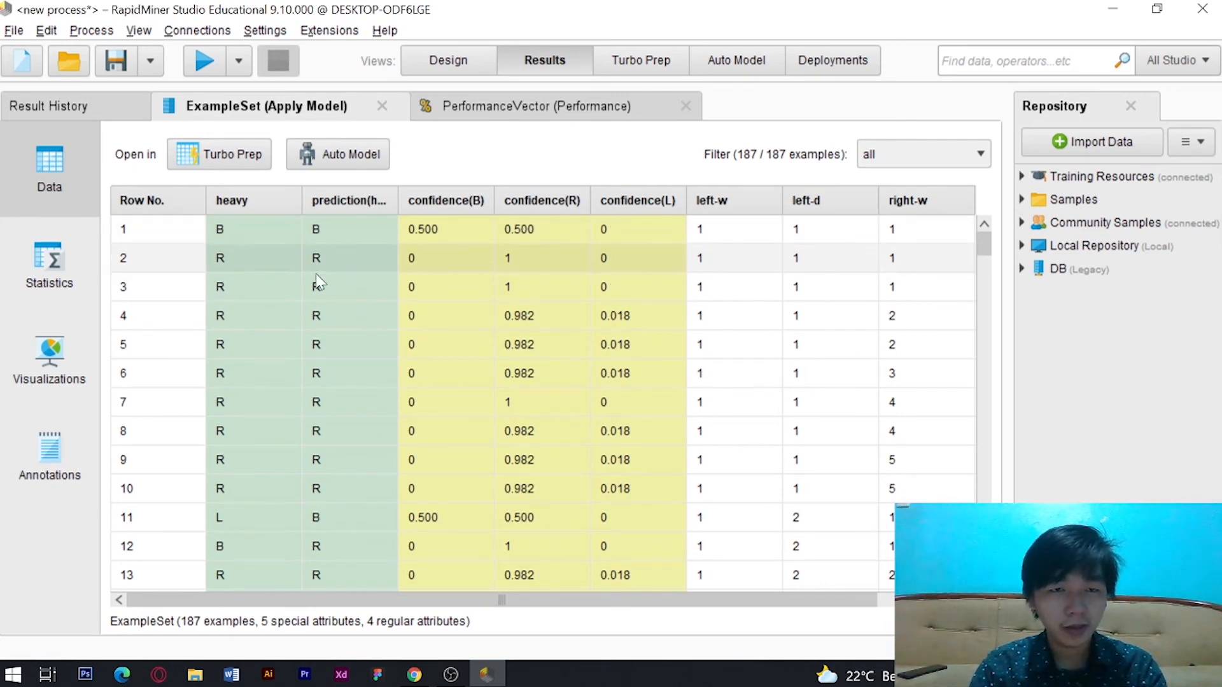
scroll(348, 469, "down", 3)
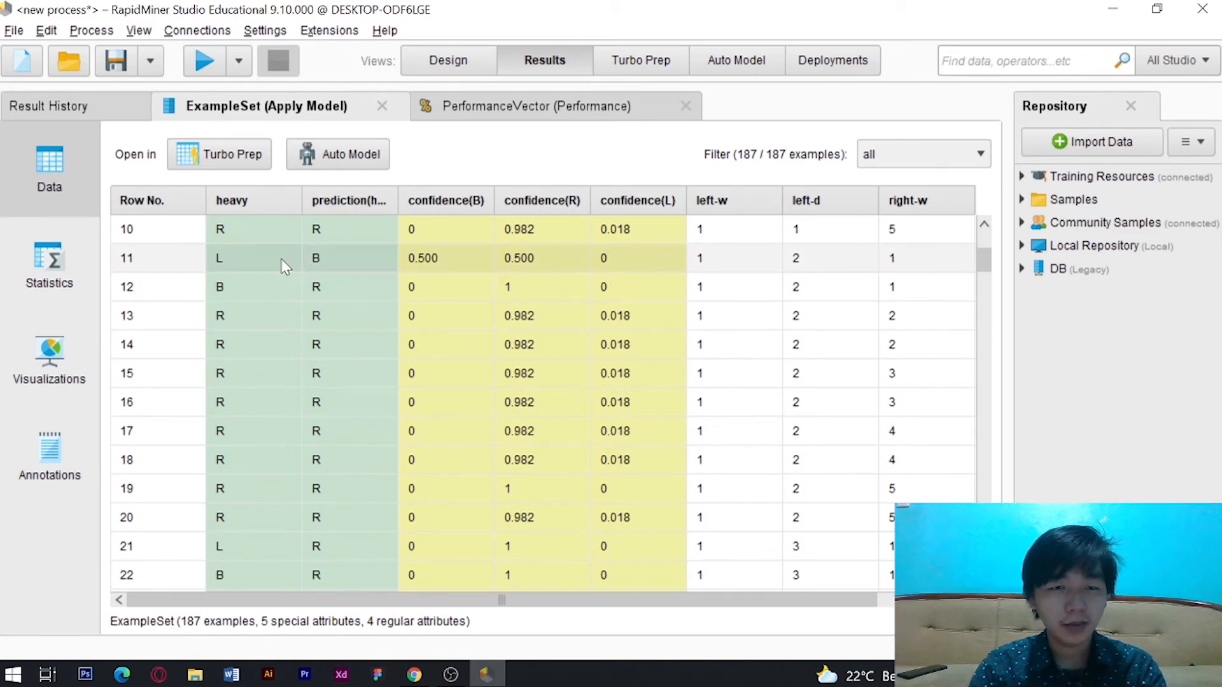
- Review the predicted labels in the Apply Model example set, check the performance vector, and close the example set result
scroll(299, 268, "down", 4)
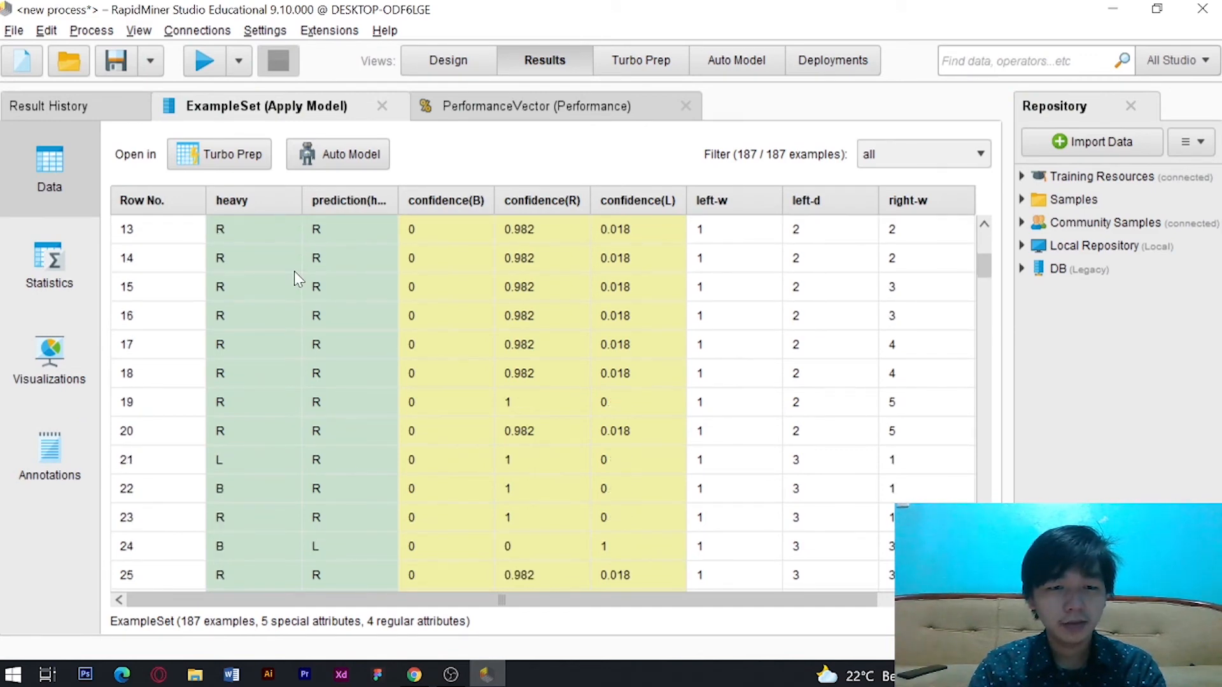
scroll(294, 277, "up", 7)
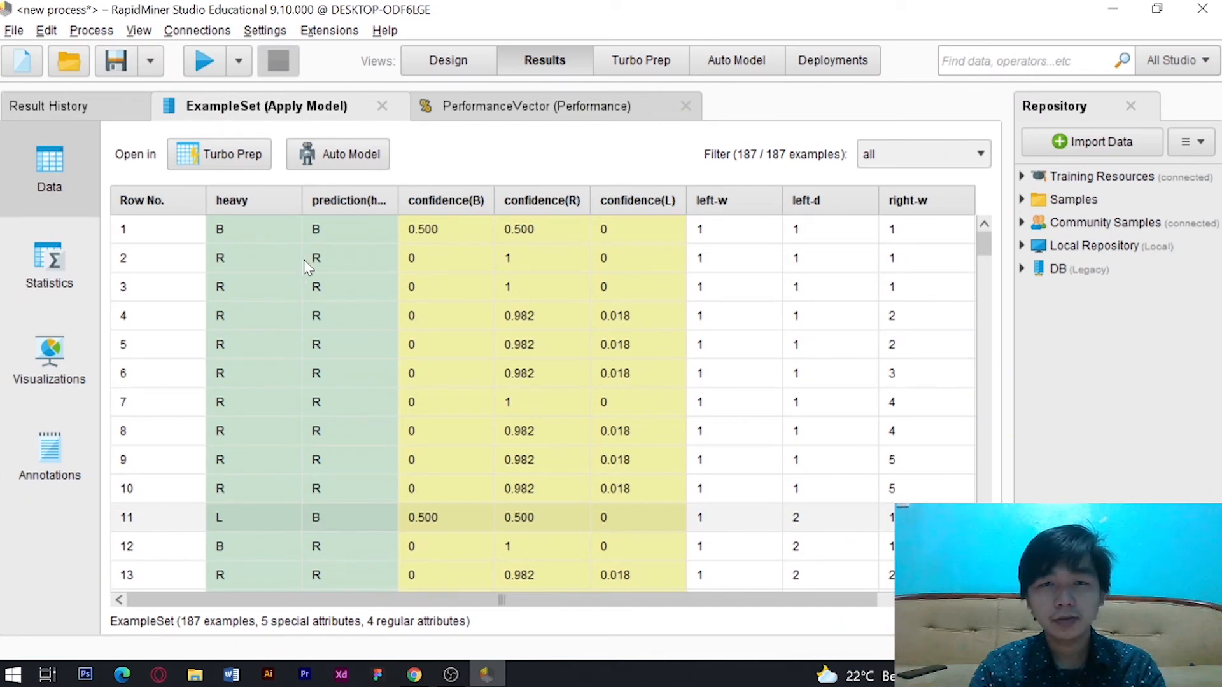
left_click(484, 115)
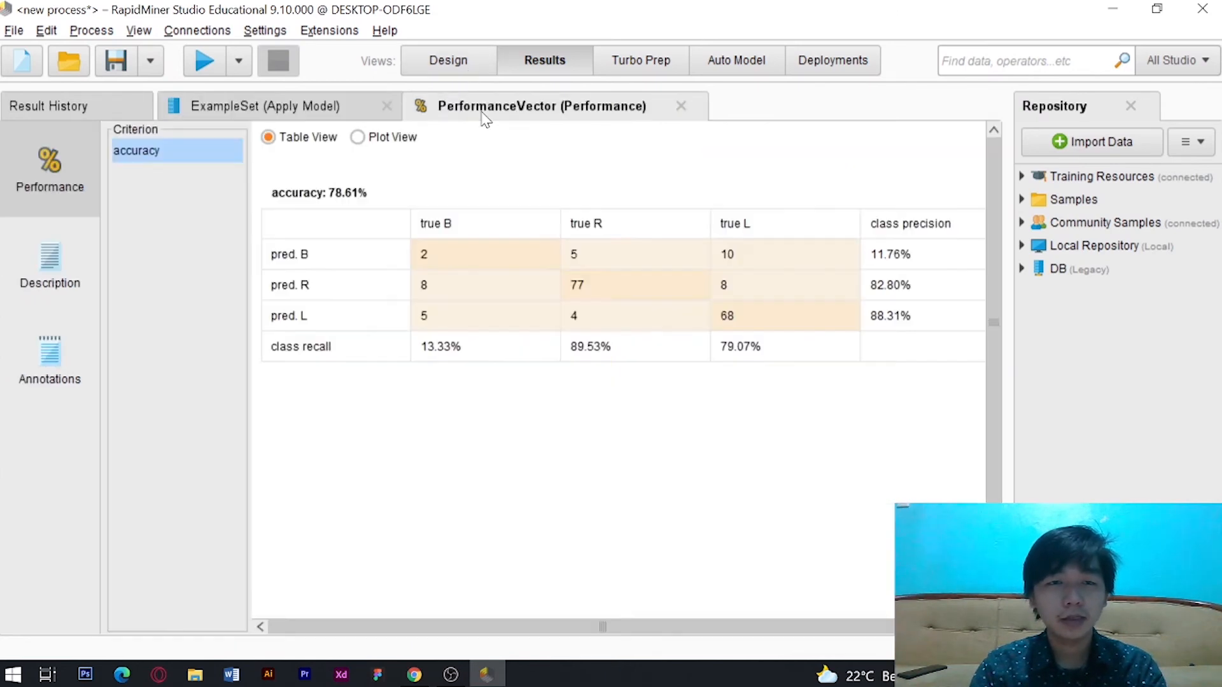
left_click(381, 105)
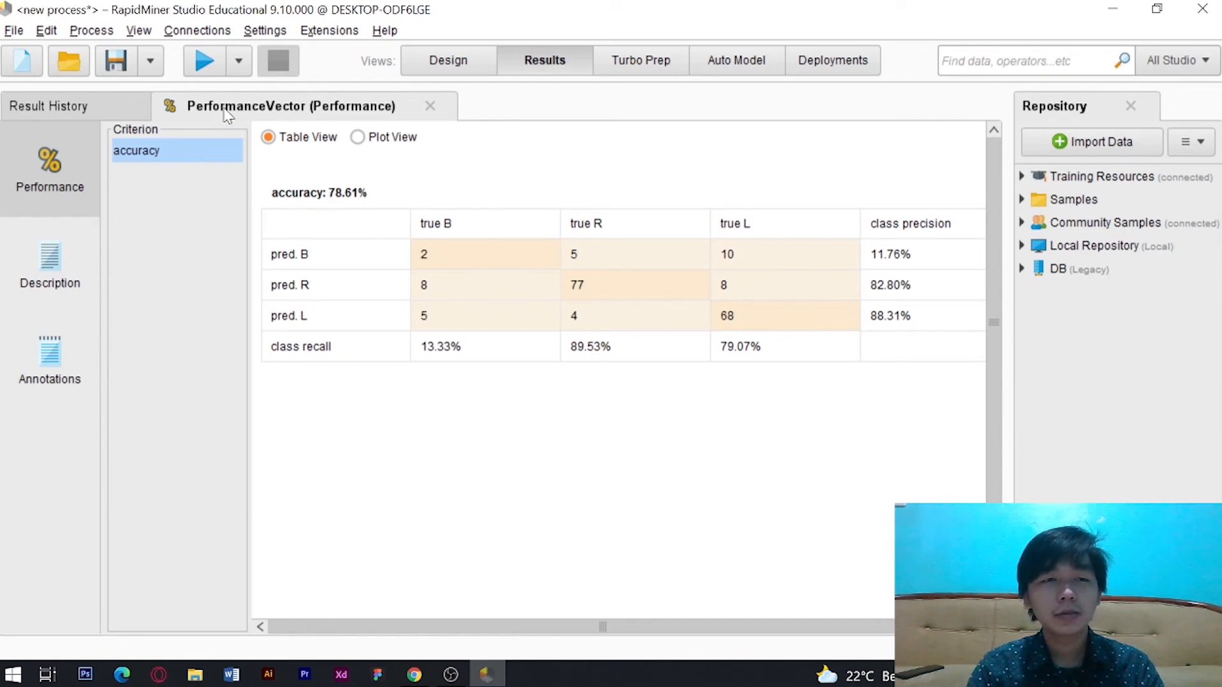
- Back in the process design, connect Apply Model's mod output to the second res port and run the process
left_click(416, 60)
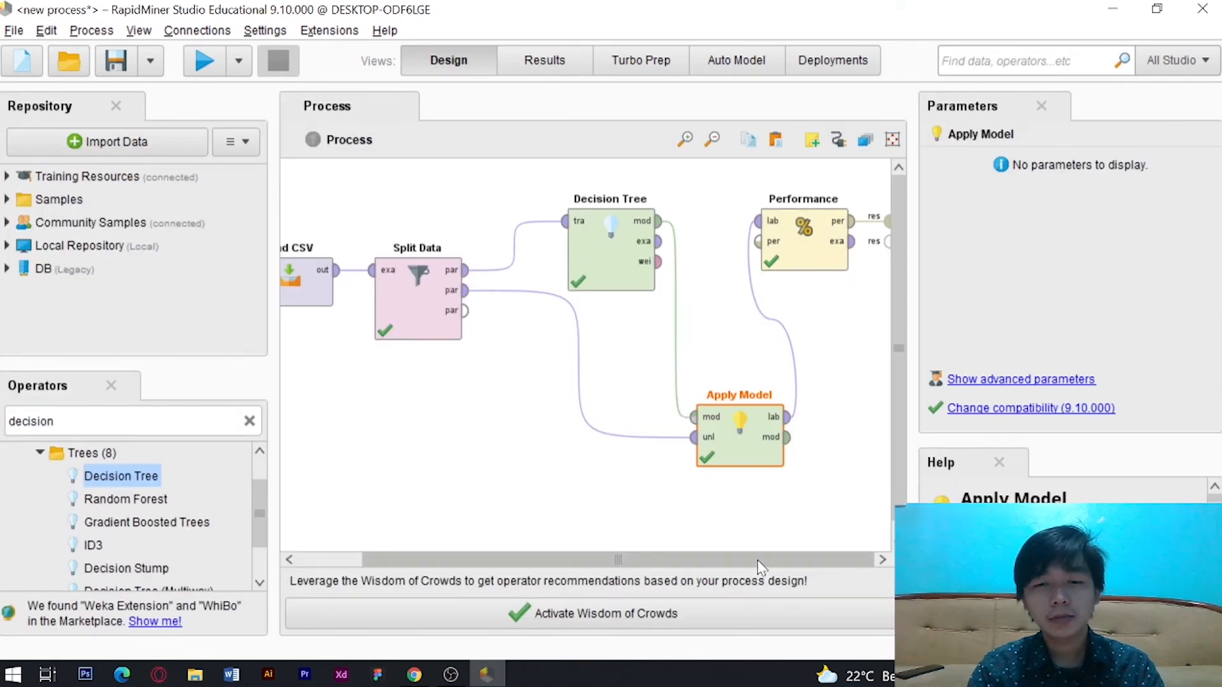
left_click(787, 438)
left_click(887, 242)
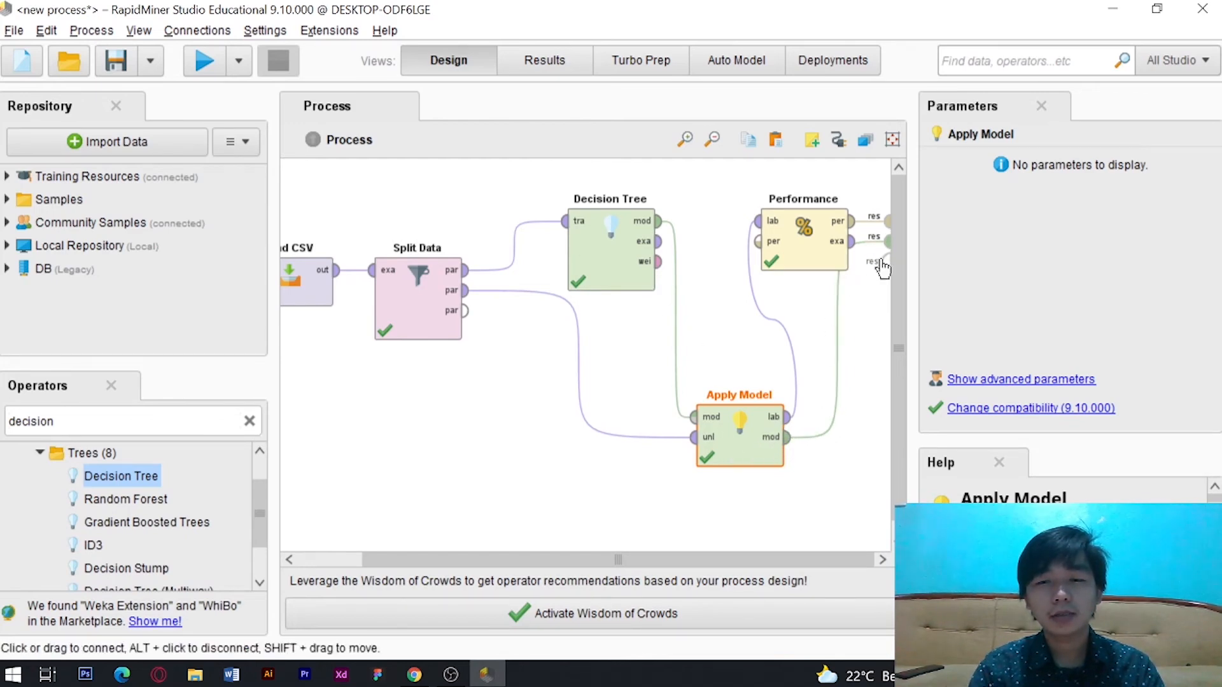
left_click(204, 61)
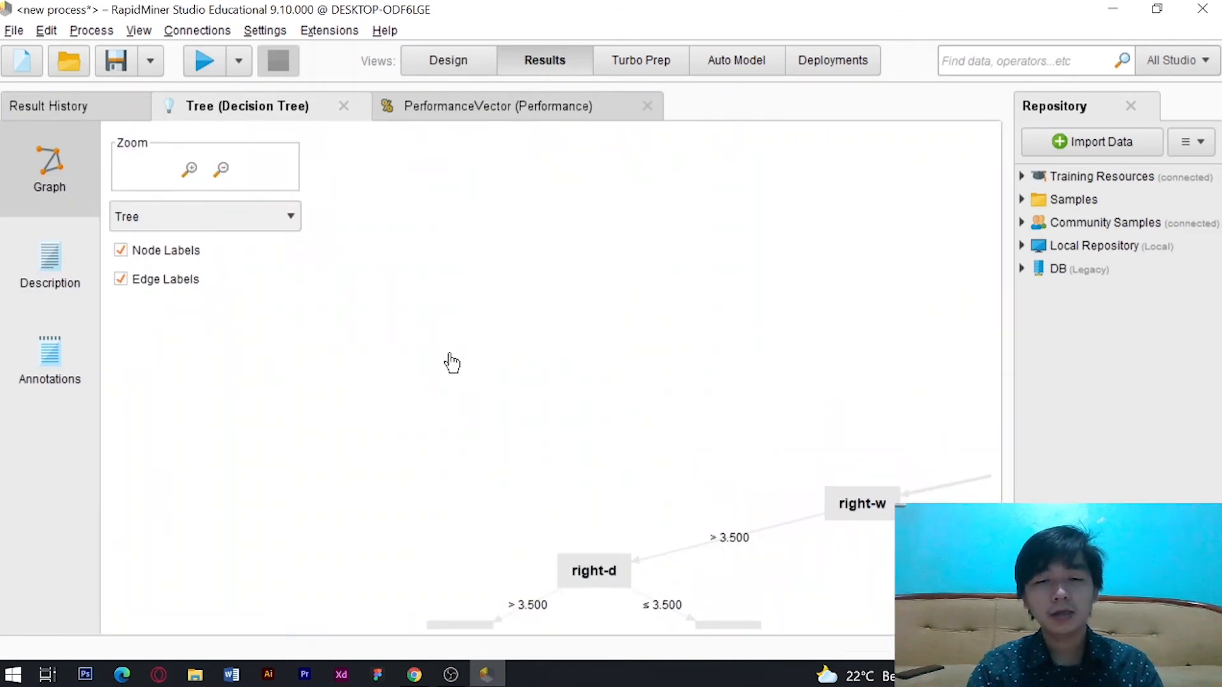
- Examine the Decision Tree graph from its split nodes down to the leaf classes across all branches
scroll(751, 486, "down", 2)
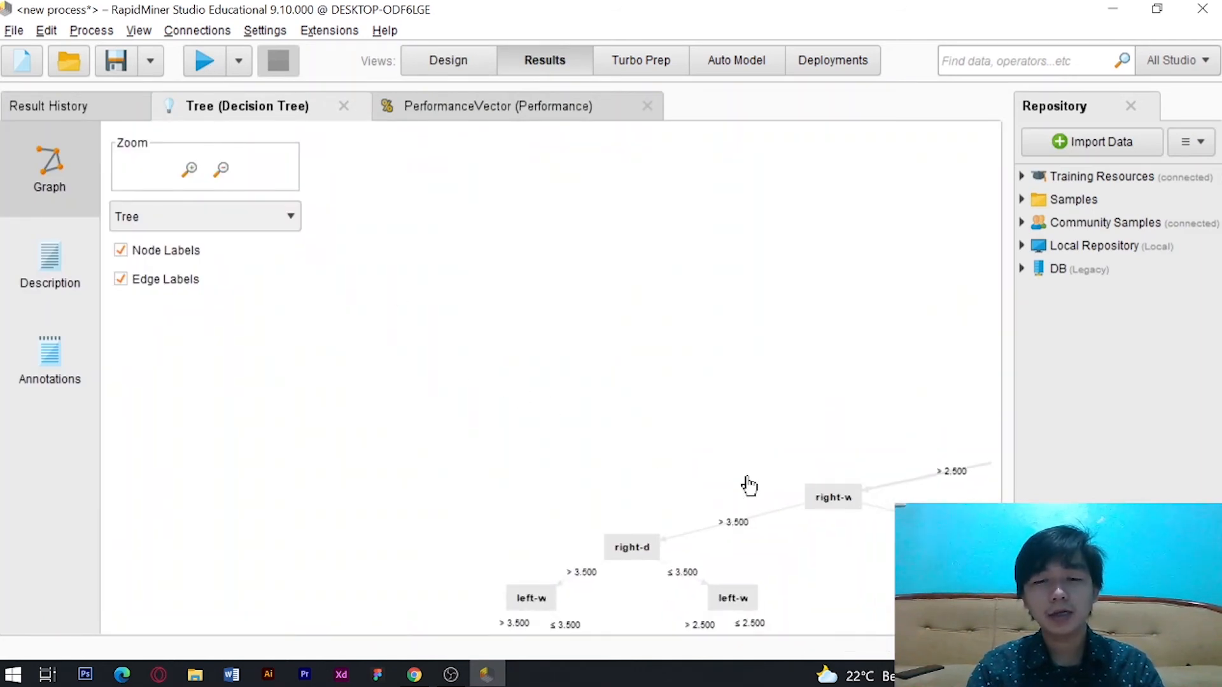
scroll(749, 486, "down", 2)
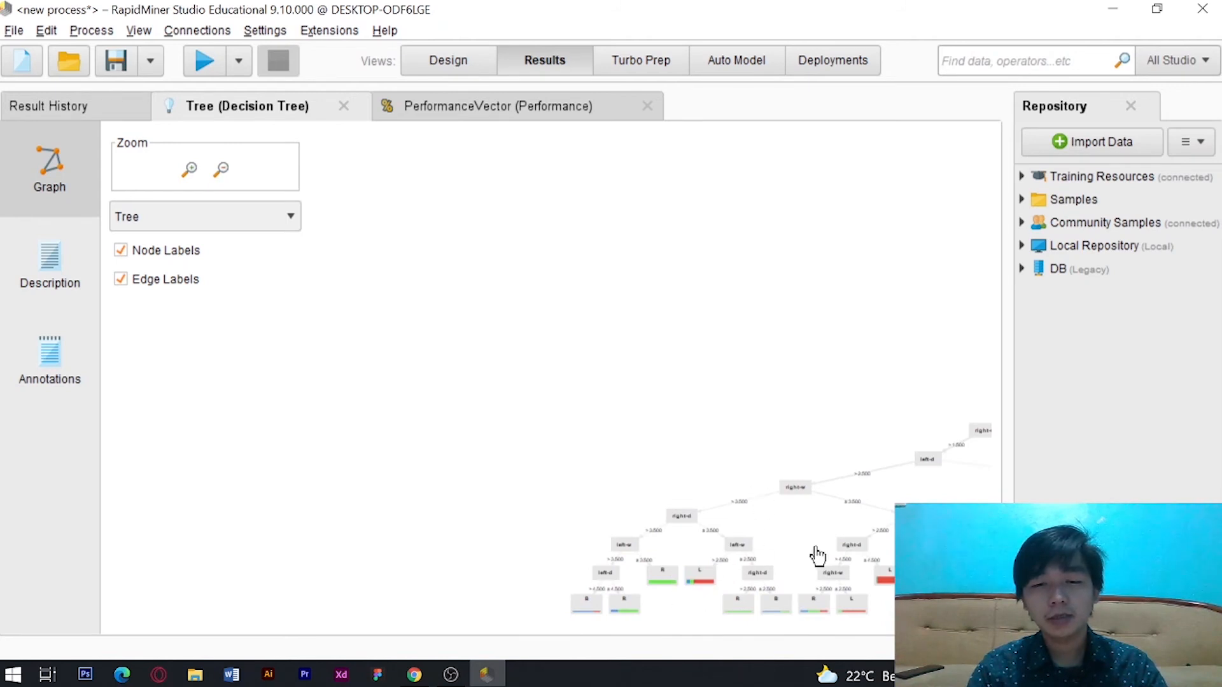
left_click_drag(799, 543, 709, 545)
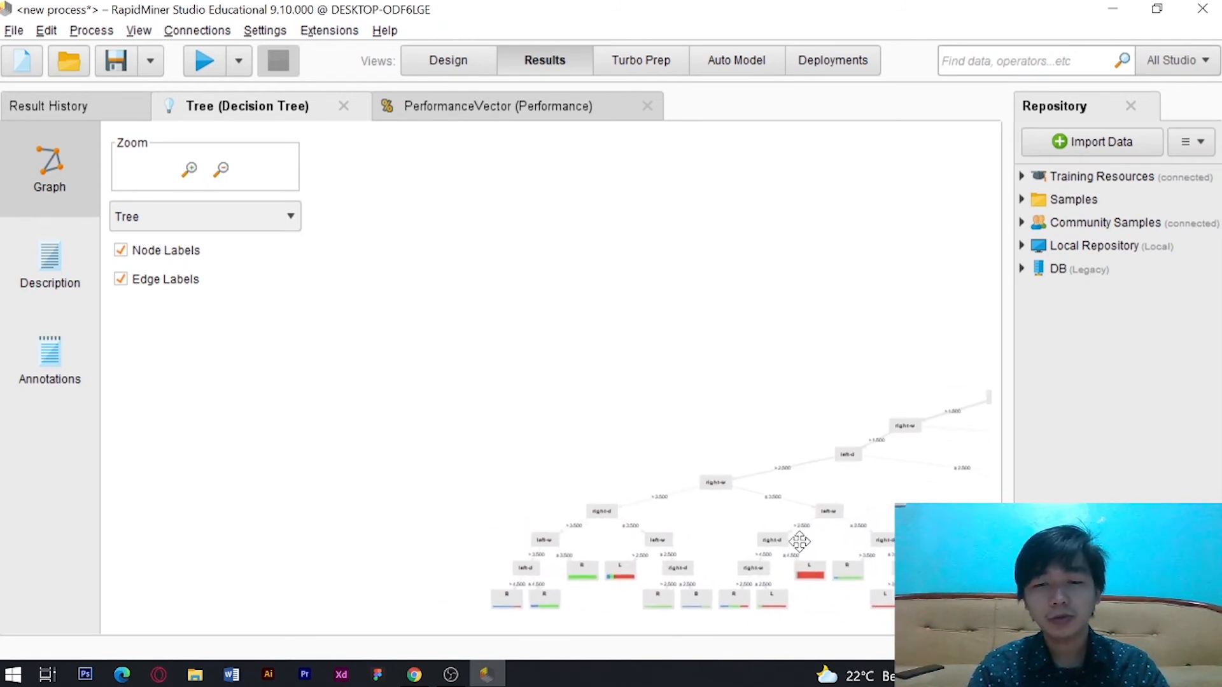
left_click_drag(801, 543, 600, 526)
left_click_drag(800, 536, 544, 407)
left_click_drag(782, 414, 608, 411)
left_click_drag(854, 422, 474, 460)
left_click_drag(782, 436, 1036, 398)
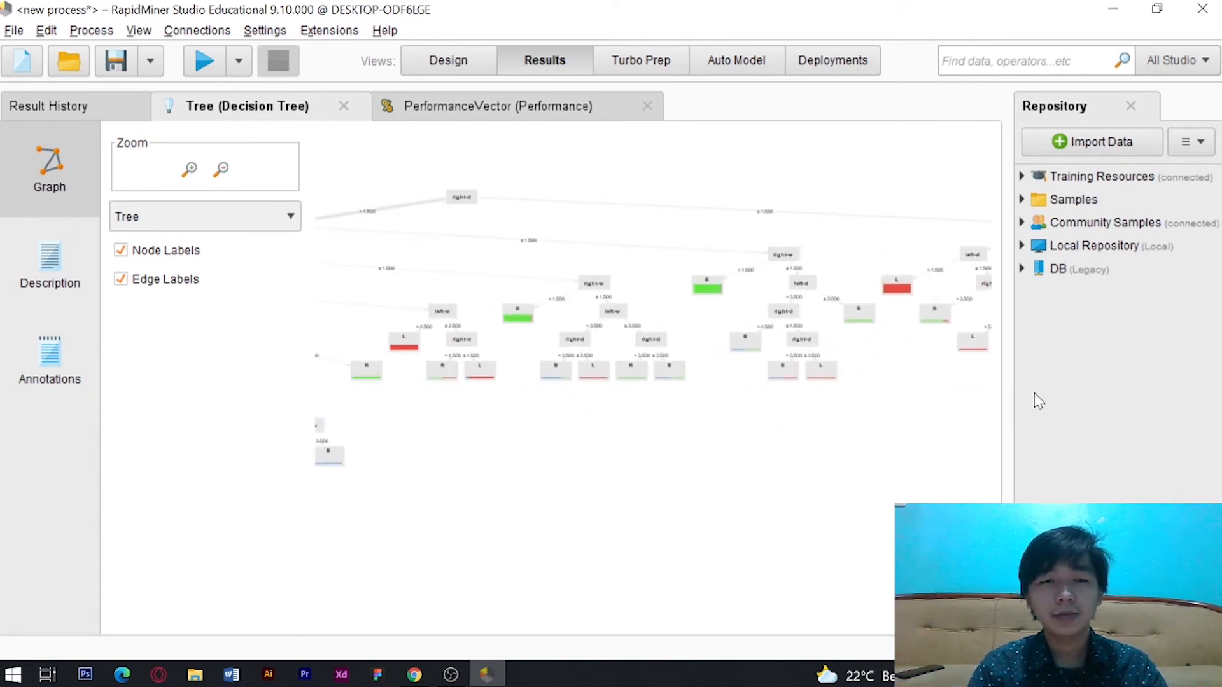
- In the process design, delete Split Data, Decision Tree, Apply Model and Performance, keeping only Read CSV
left_click(453, 61)
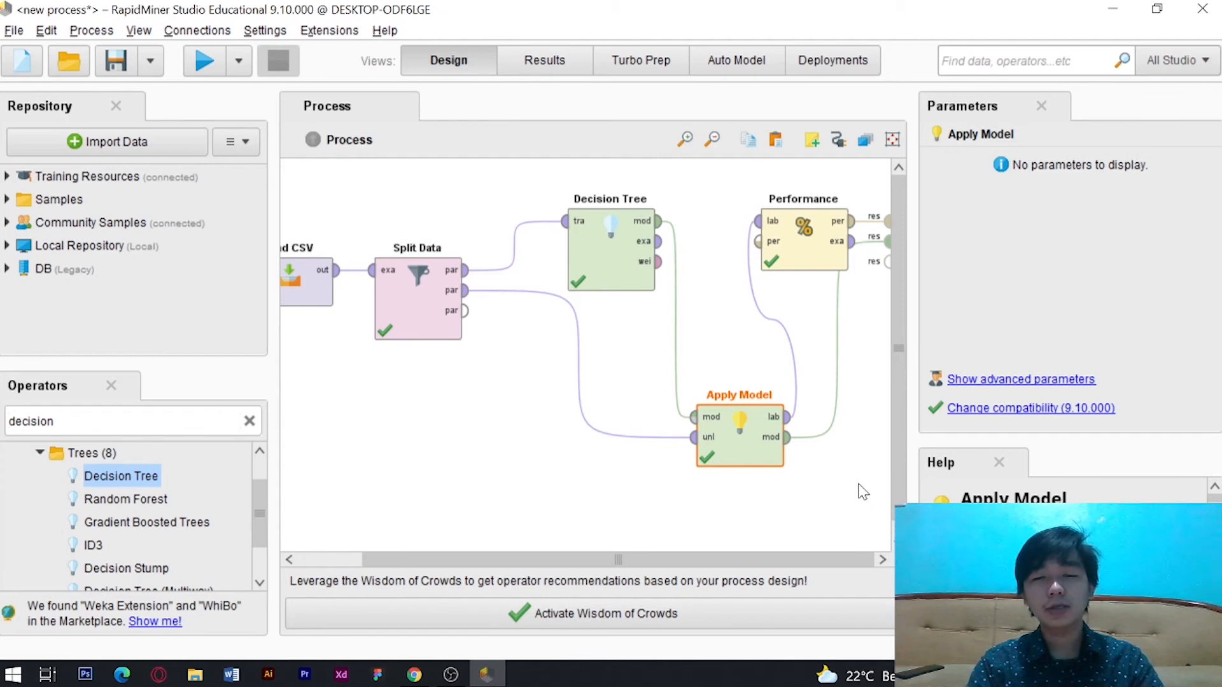
left_click_drag(862, 499, 372, 191)
key("Delete")
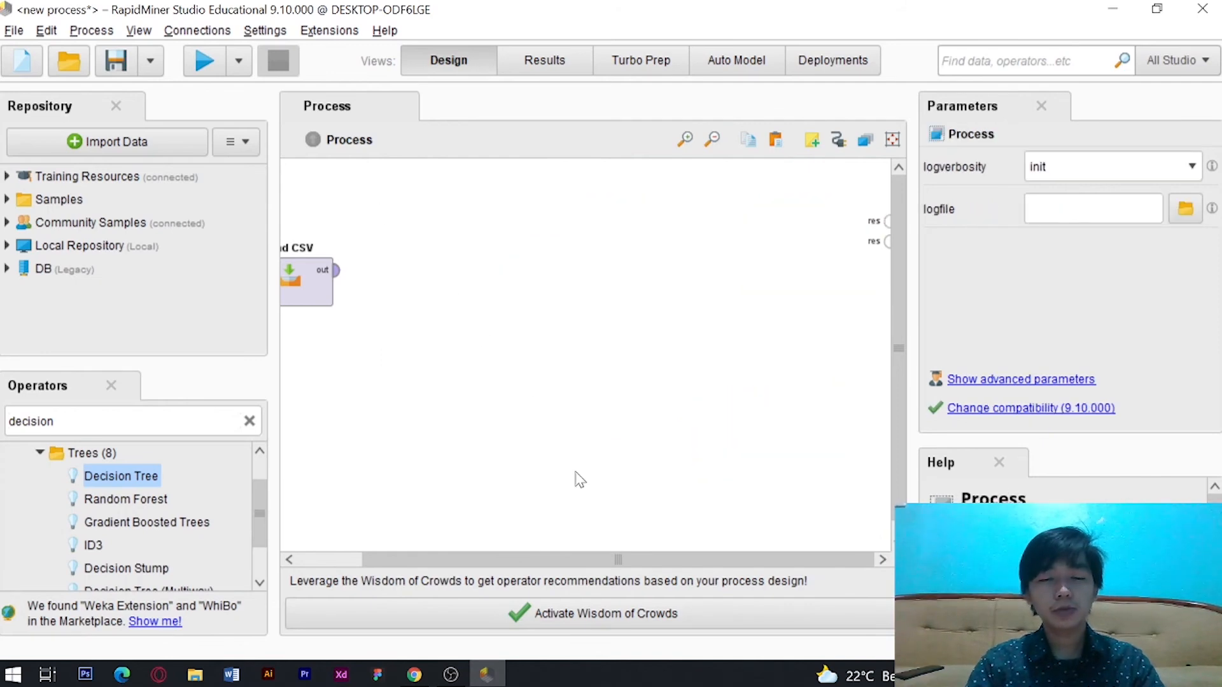
left_click_drag(628, 560, 512, 554)
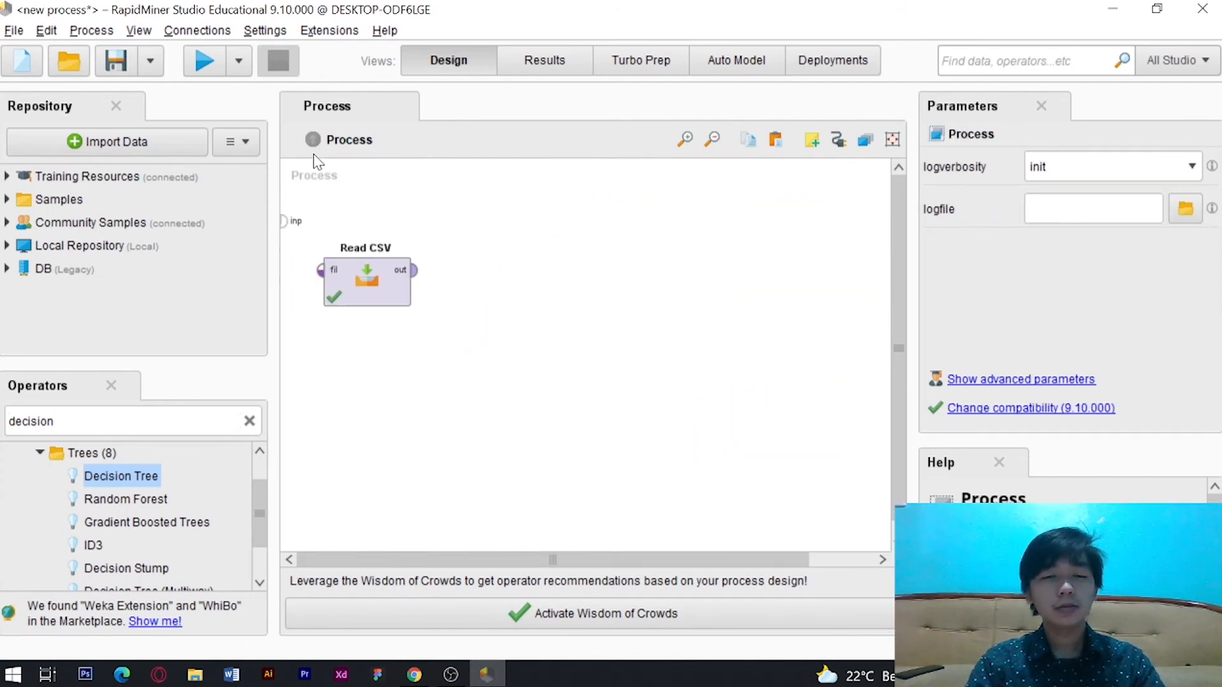
- Connect Read CSV's output to the first res port, run the process, and look over the imported example set
left_click(203, 63)
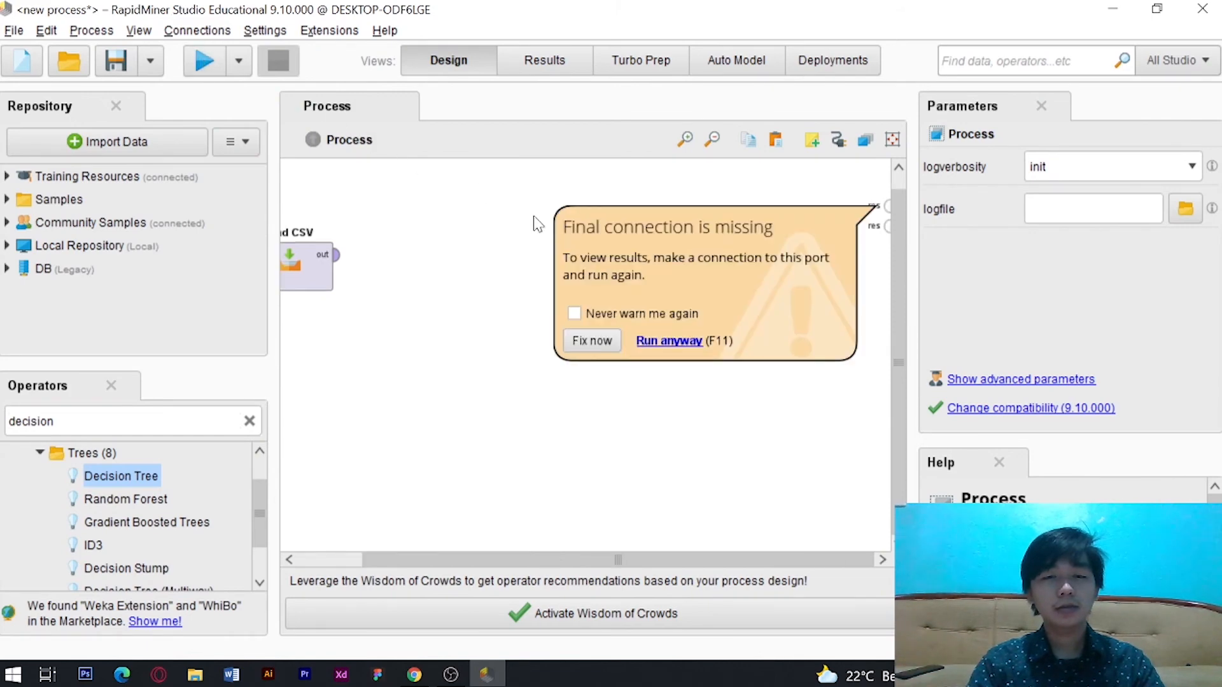
left_click(595, 341)
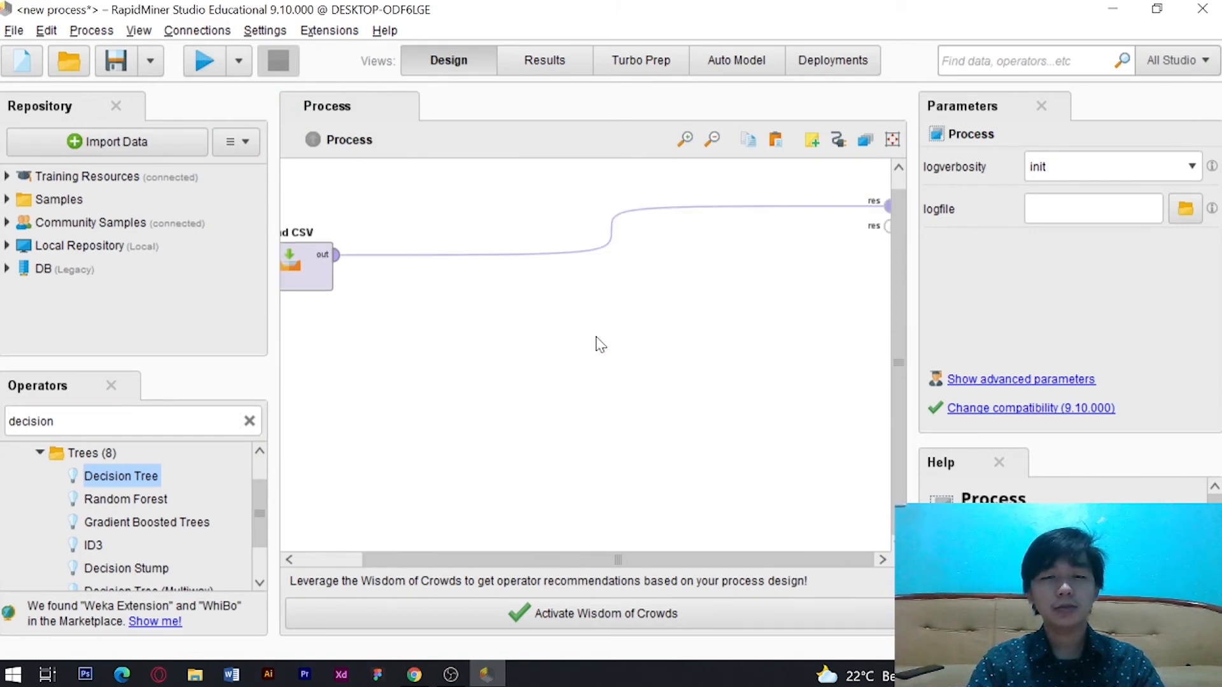
left_click(204, 64)
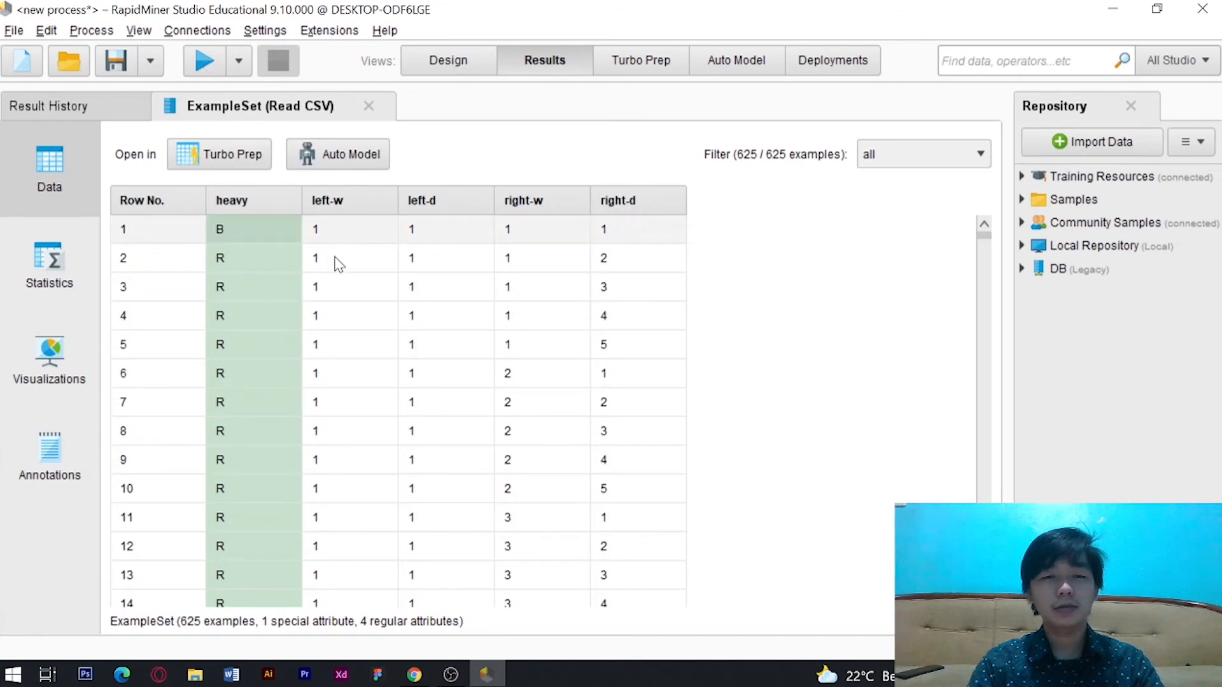
scroll(499, 446, "down", 3)
scroll(499, 445, "up", 3)
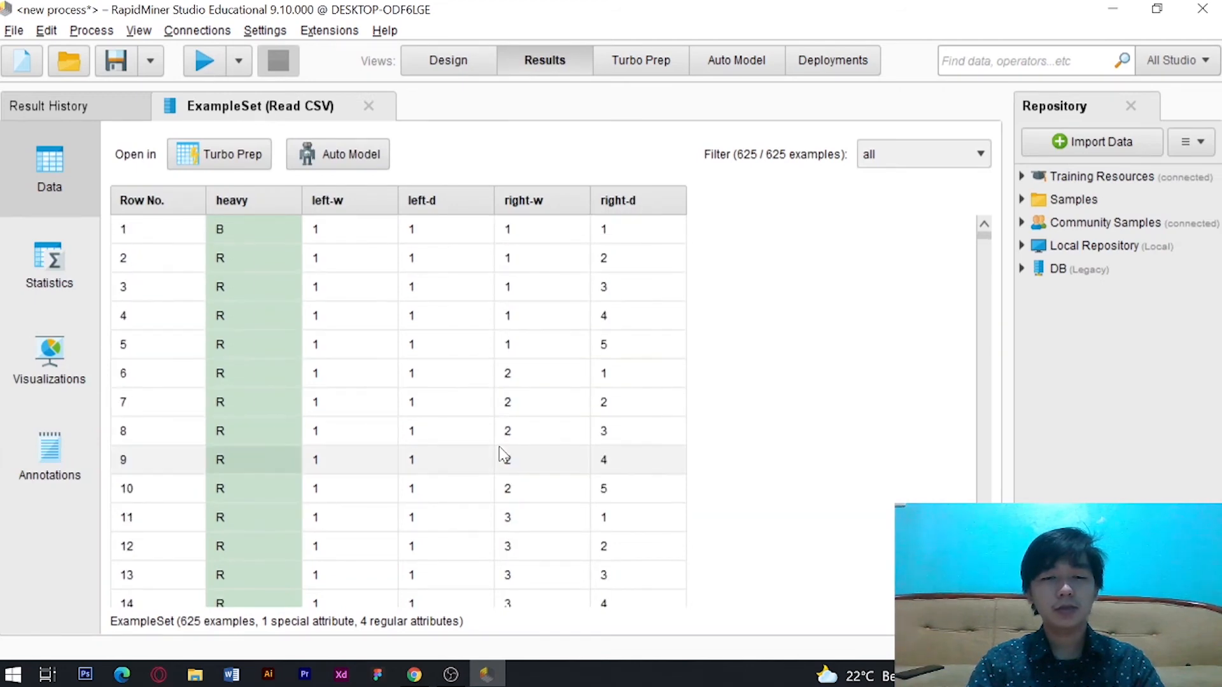
- Return to the process design, search the operators for cross, and add Cross Validation beside Read CSV
left_click(432, 63)
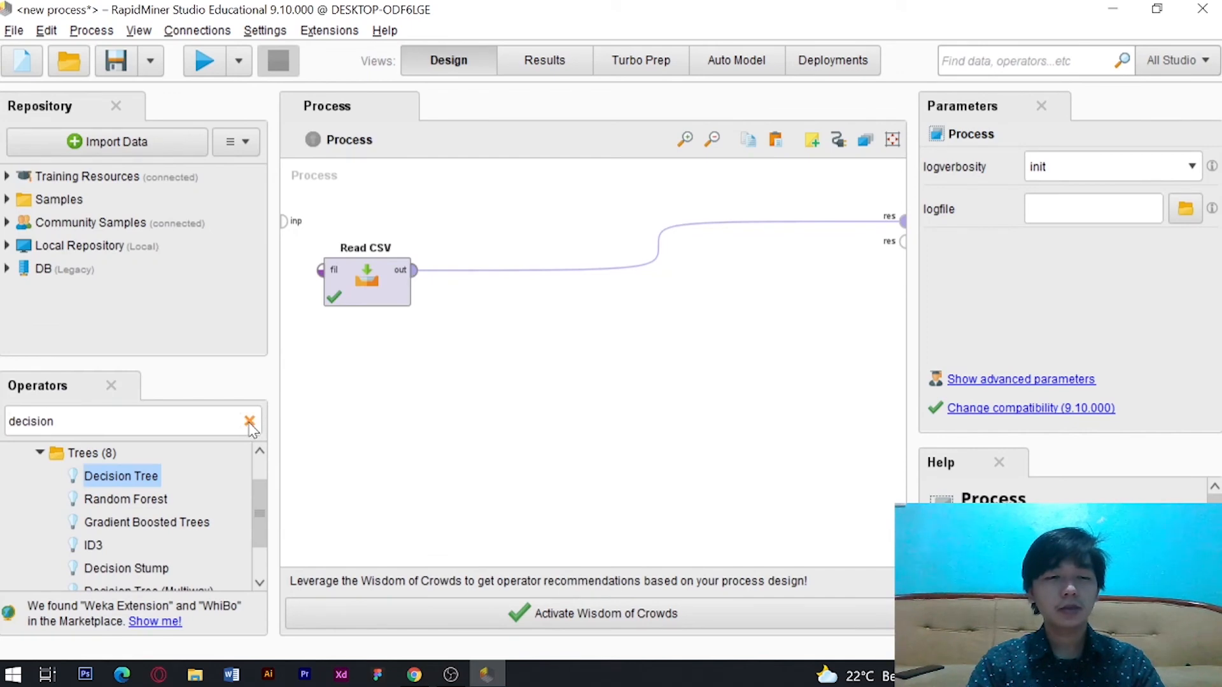
left_click(95, 421)
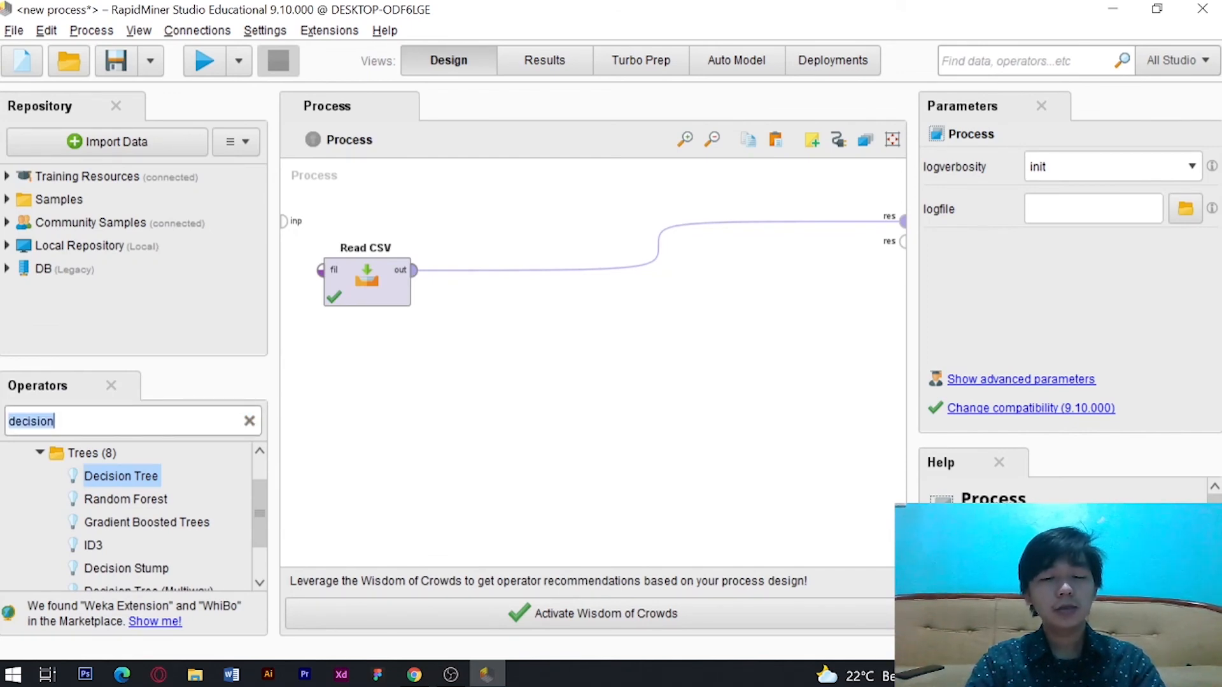
type("cross")
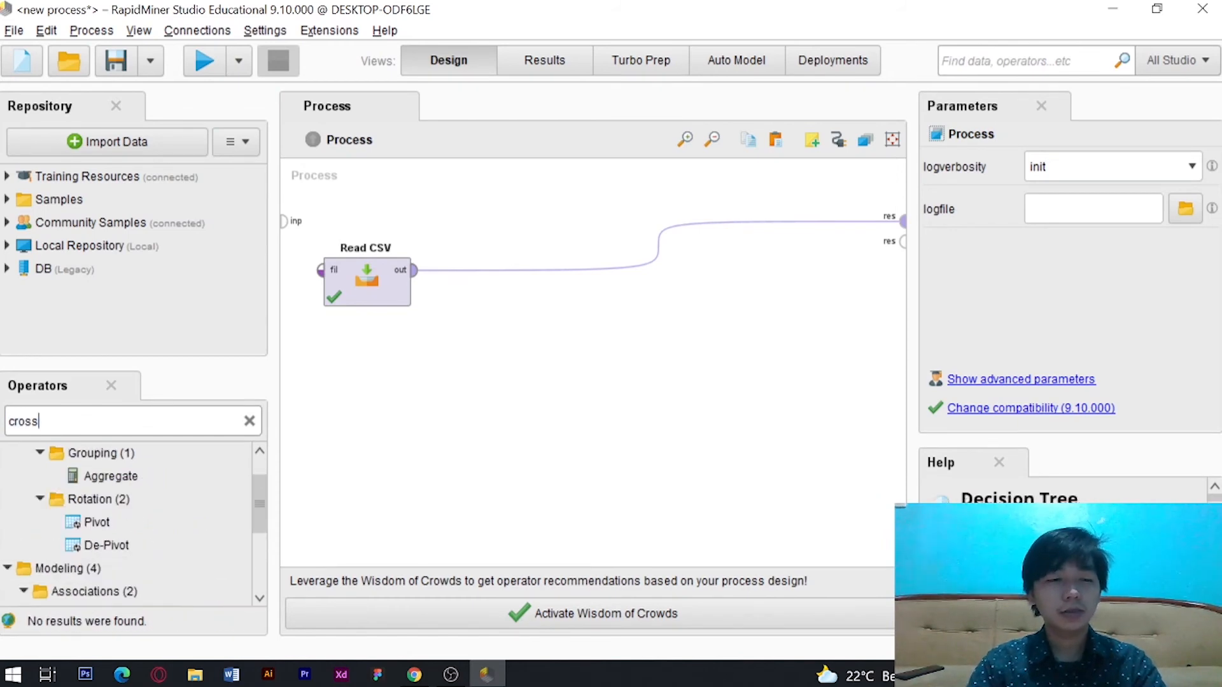
scroll(139, 534, "down", 3)
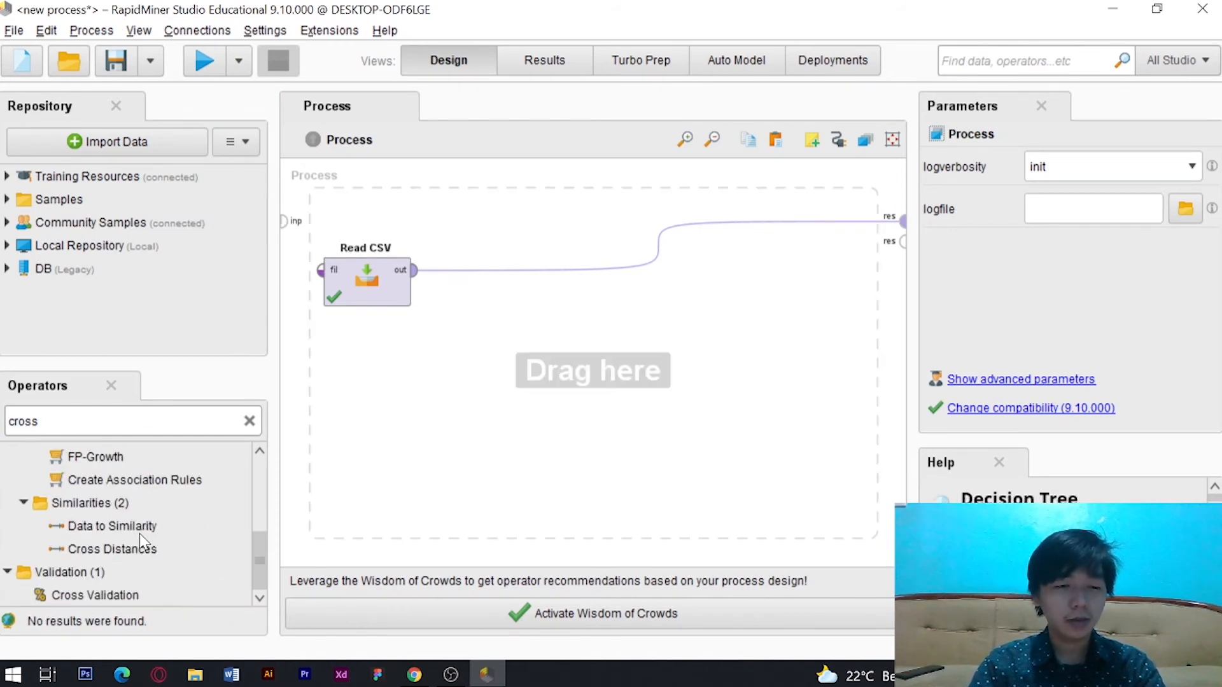
left_click_drag(87, 593, 563, 317)
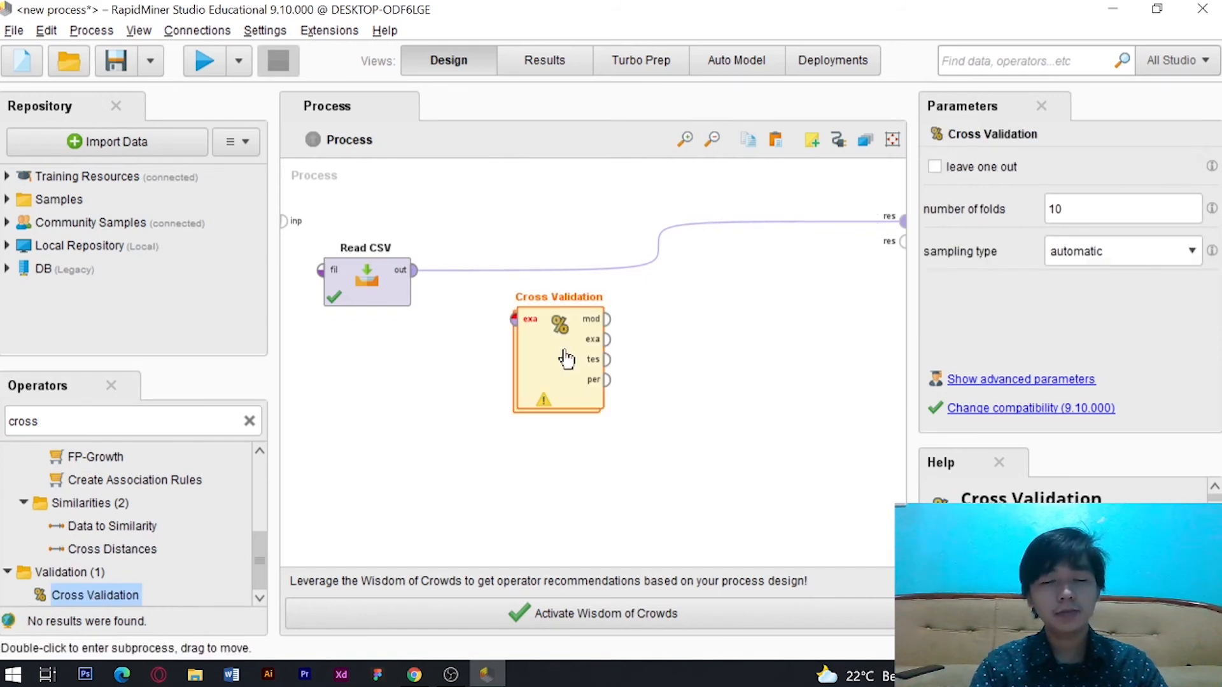
- Connect Read CSV's out port to Cross Validation's exa input and move Cross Validation level with Read CSV
left_click(414, 271)
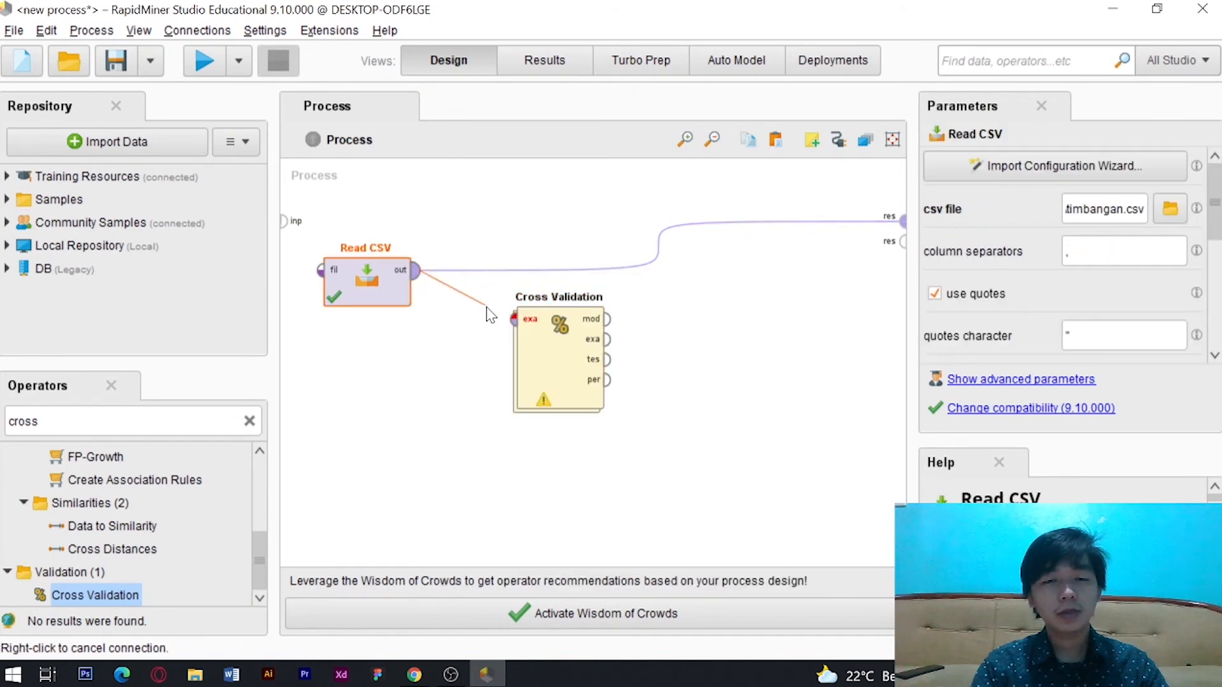
left_click(515, 322)
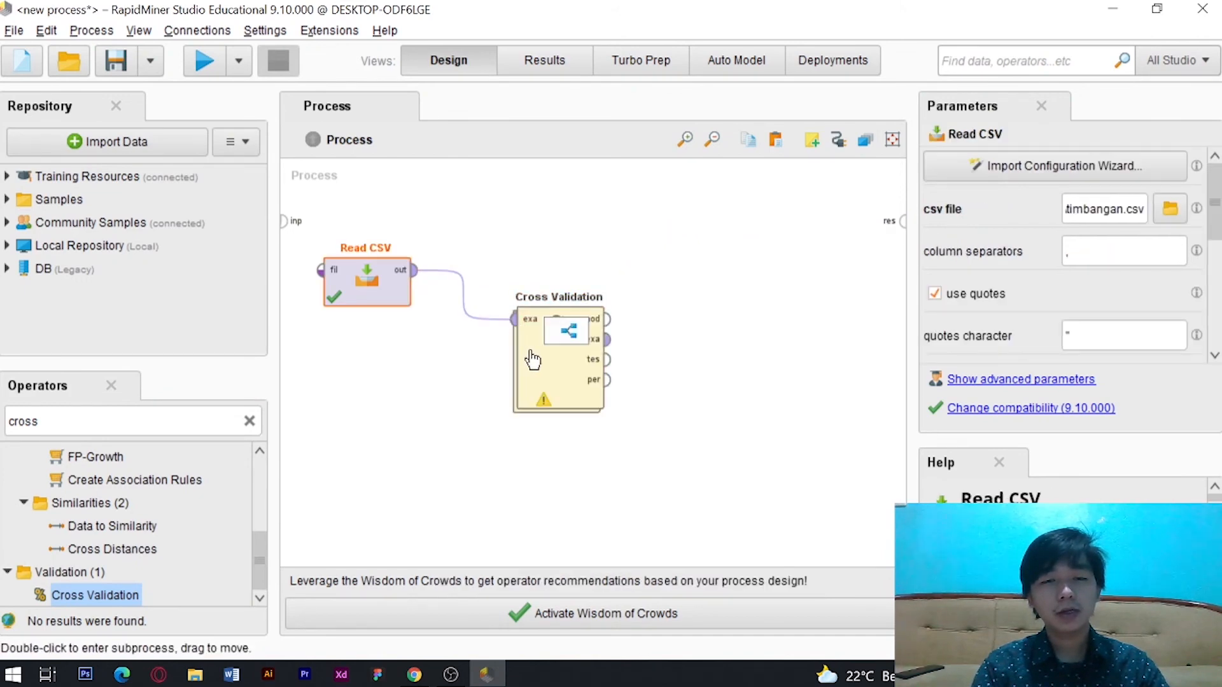
left_click_drag(547, 376, 549, 318)
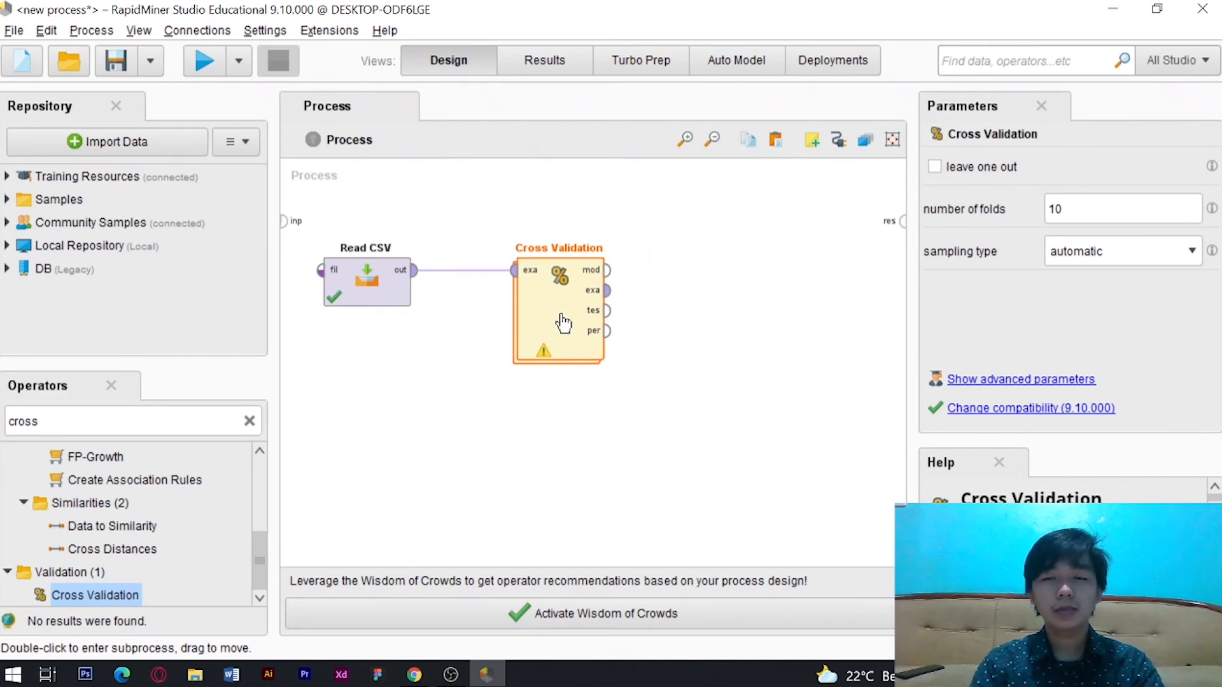
- Open the Cross Validation subprocess and keep the number of folds at 10 with automatic sampling
double_click(562, 322)
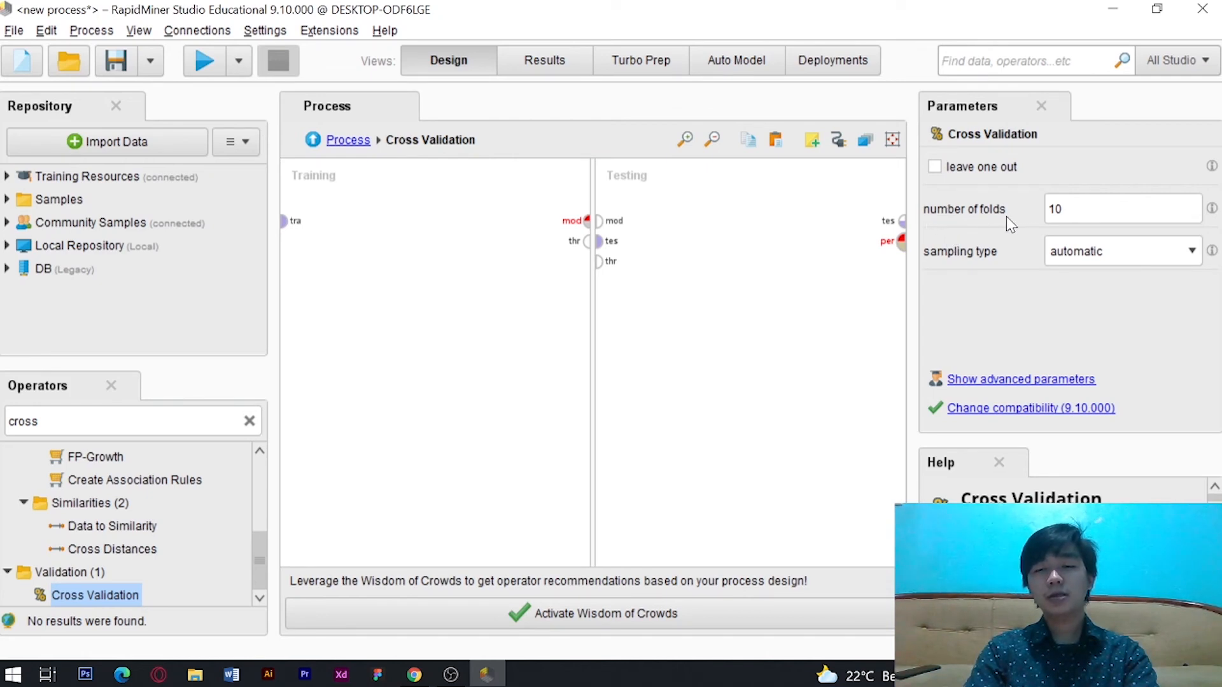
left_click(1061, 208)
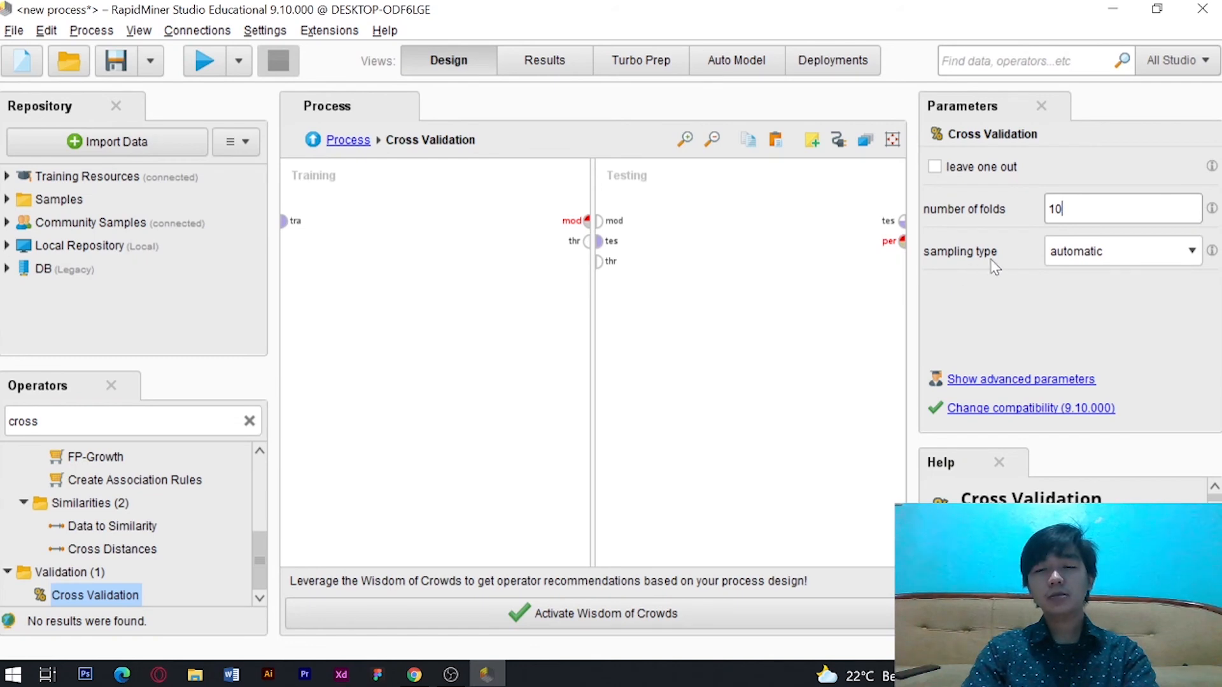
left_click(1075, 253)
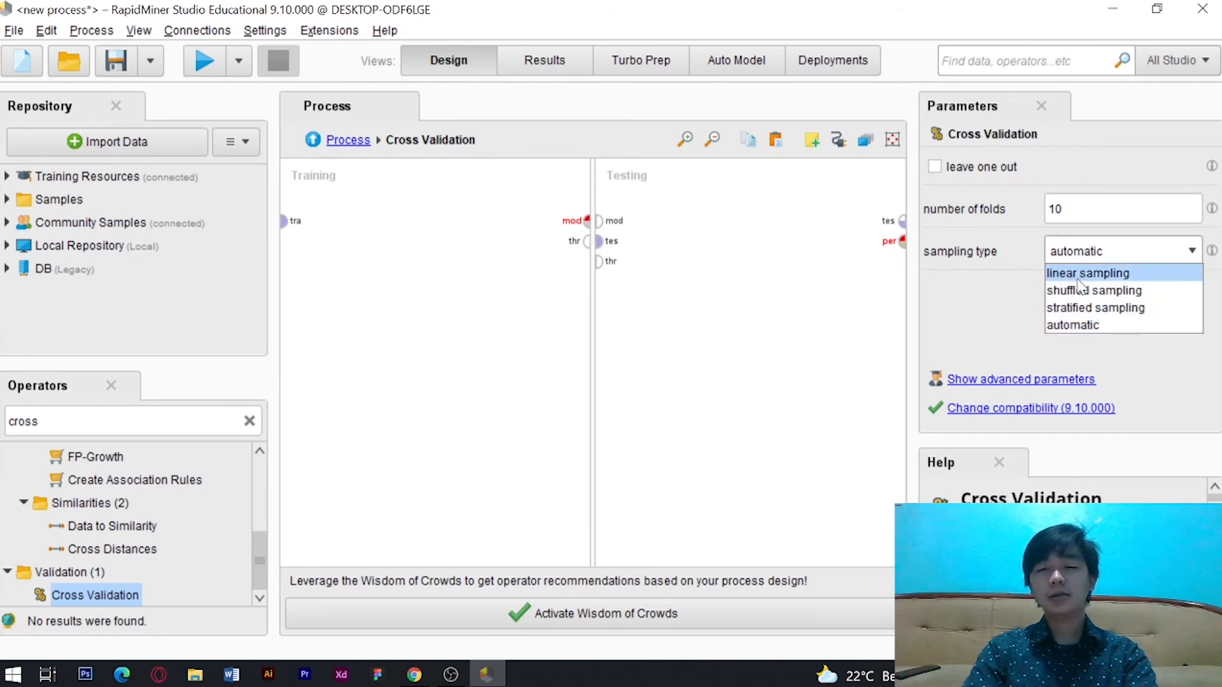
left_click(1073, 330)
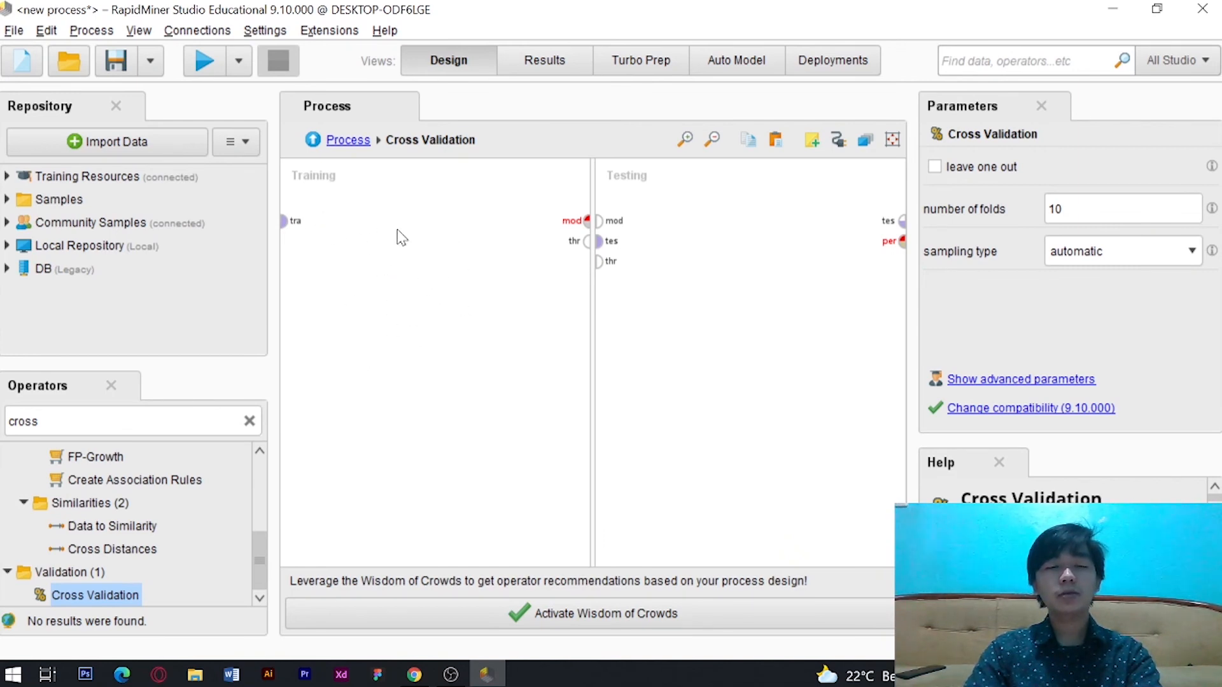
- Add Naive Bayes to the Training area, connect the tra port to its tra input, and move it level with that port
left_click(40, 421)
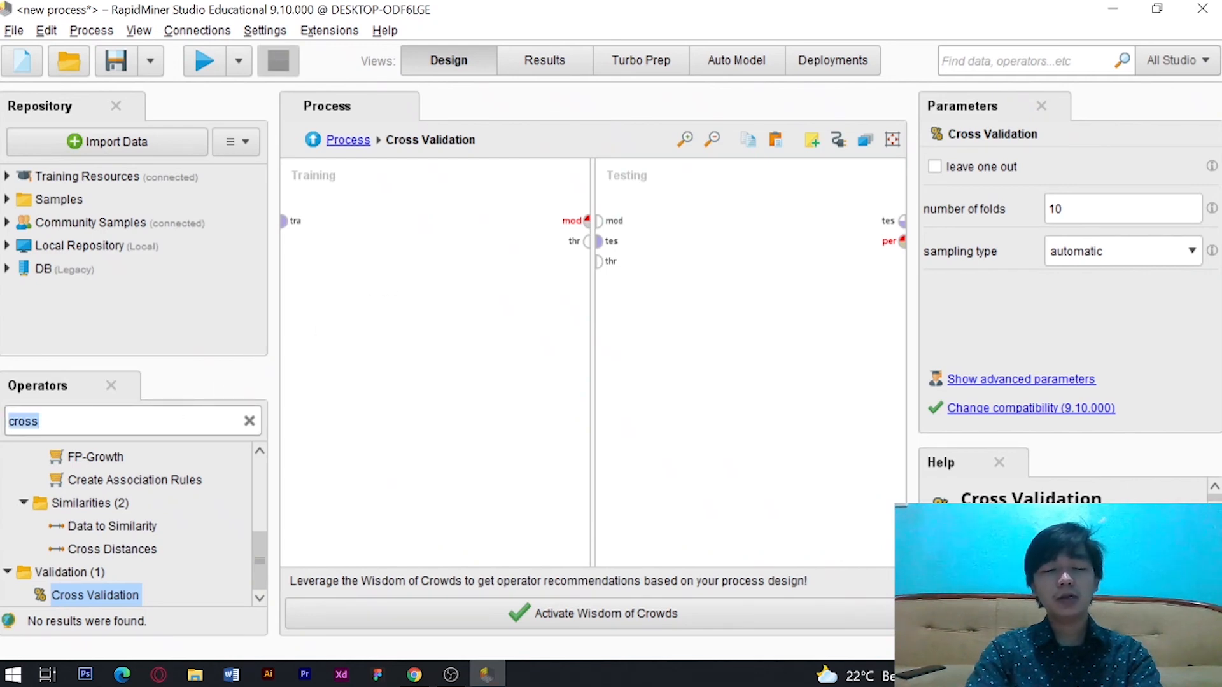
type("naivebay")
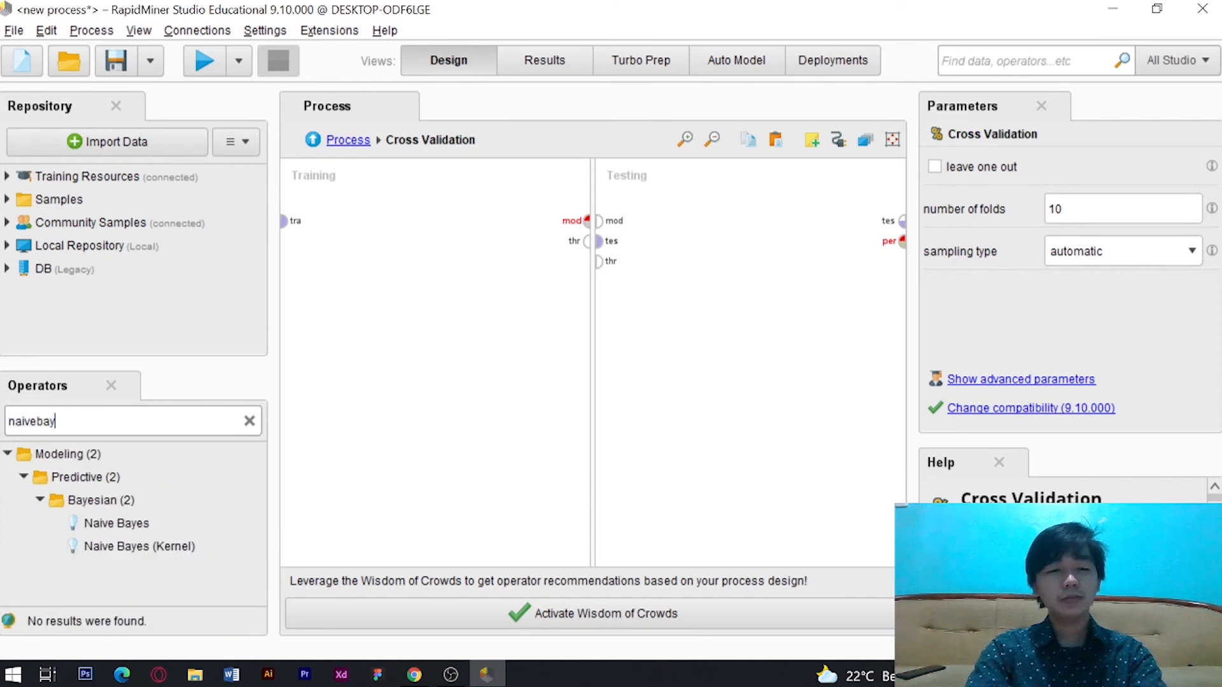
left_click_drag(130, 525, 416, 313)
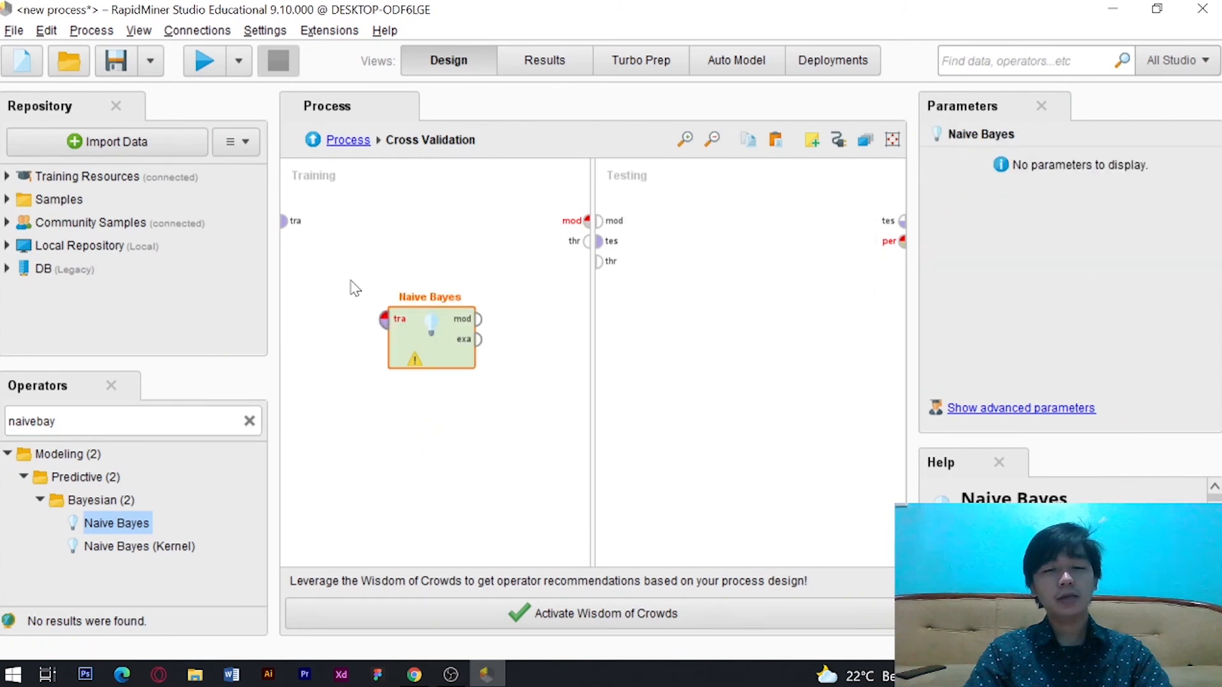
left_click(286, 222)
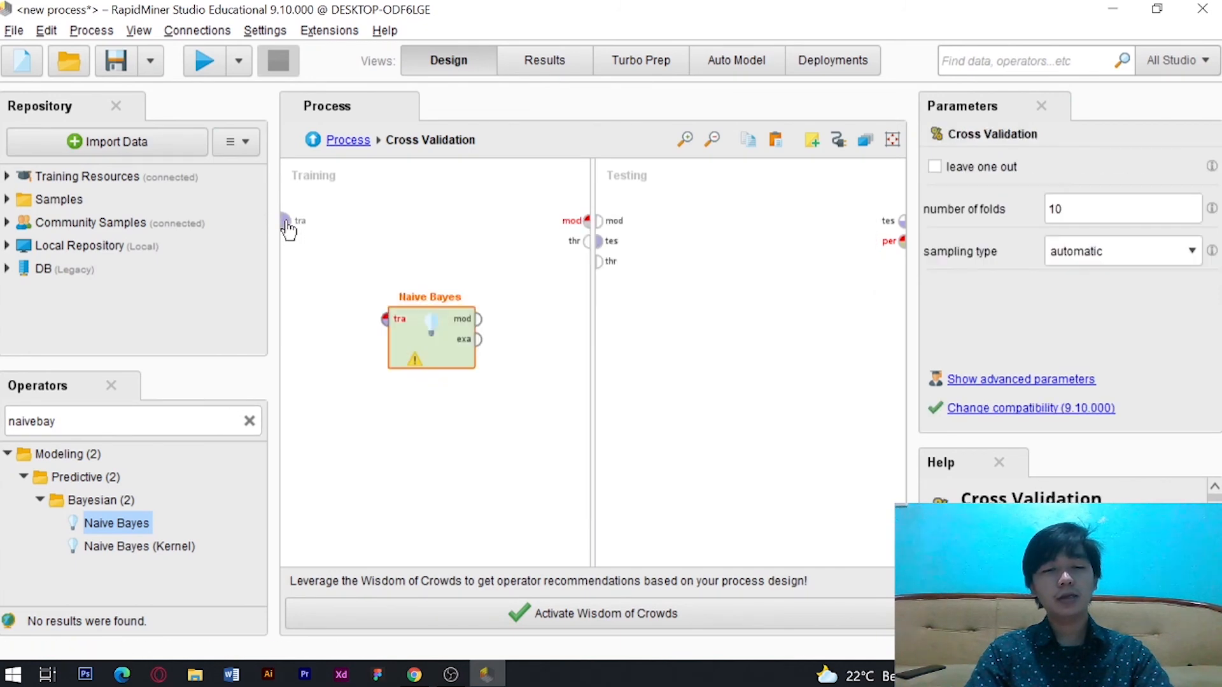
left_click(385, 319)
left_click_drag(438, 345, 400, 247)
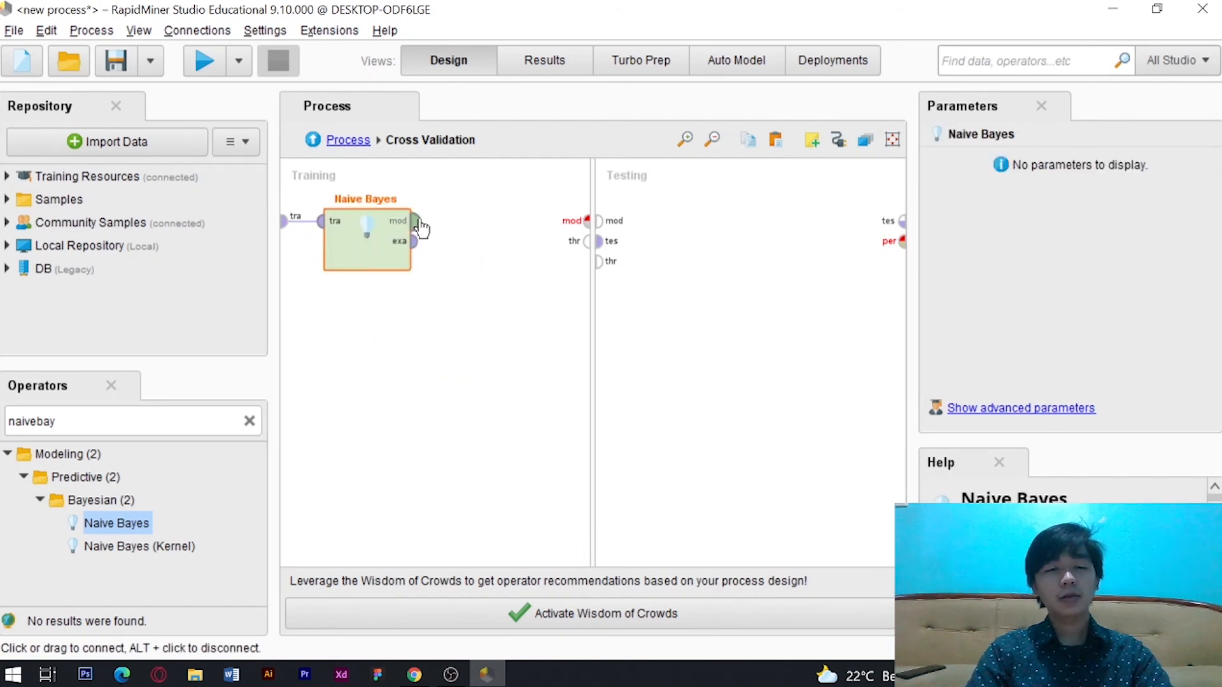
- Connect Naive Bayes's mod output to the Training area's mod port, then search the operators for apply and add Apply Model to the Testing area
left_click(413, 221)
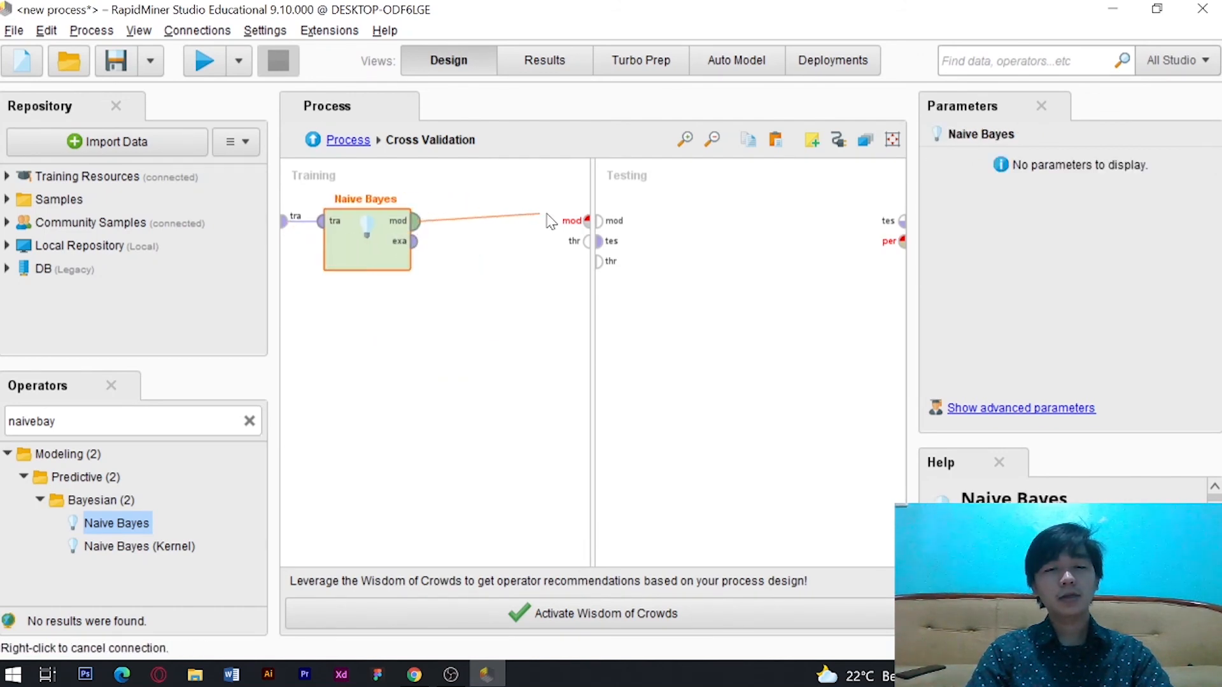
left_click(587, 221)
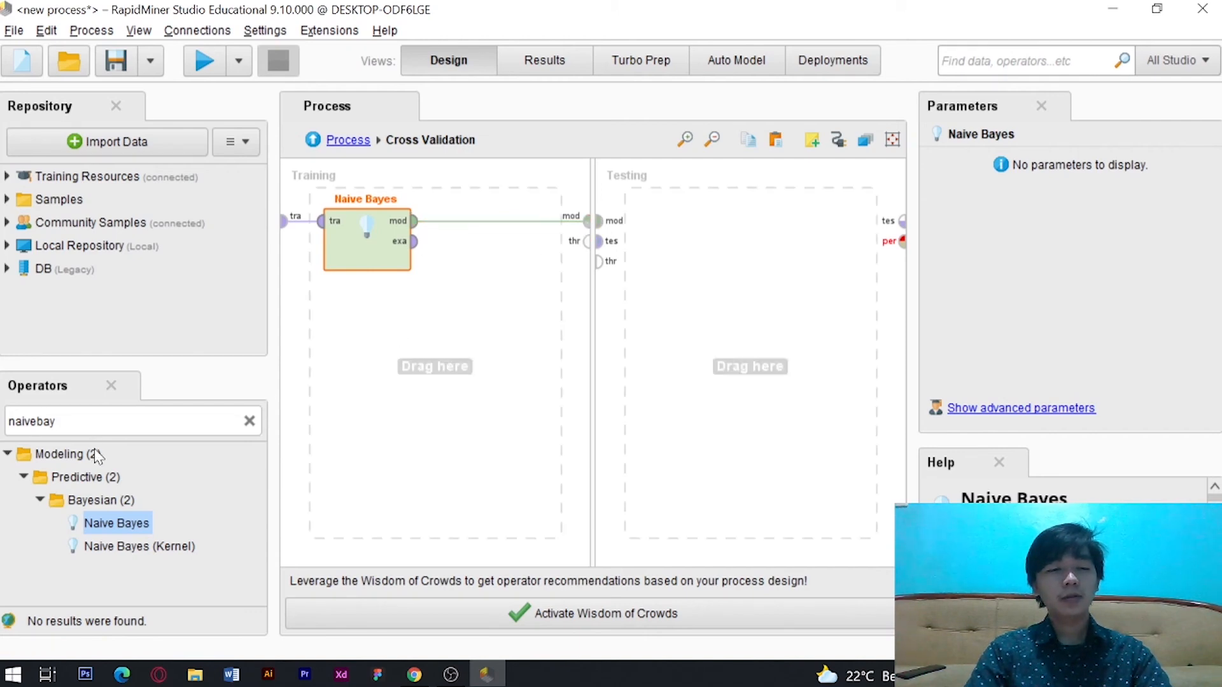
double_click(54, 422)
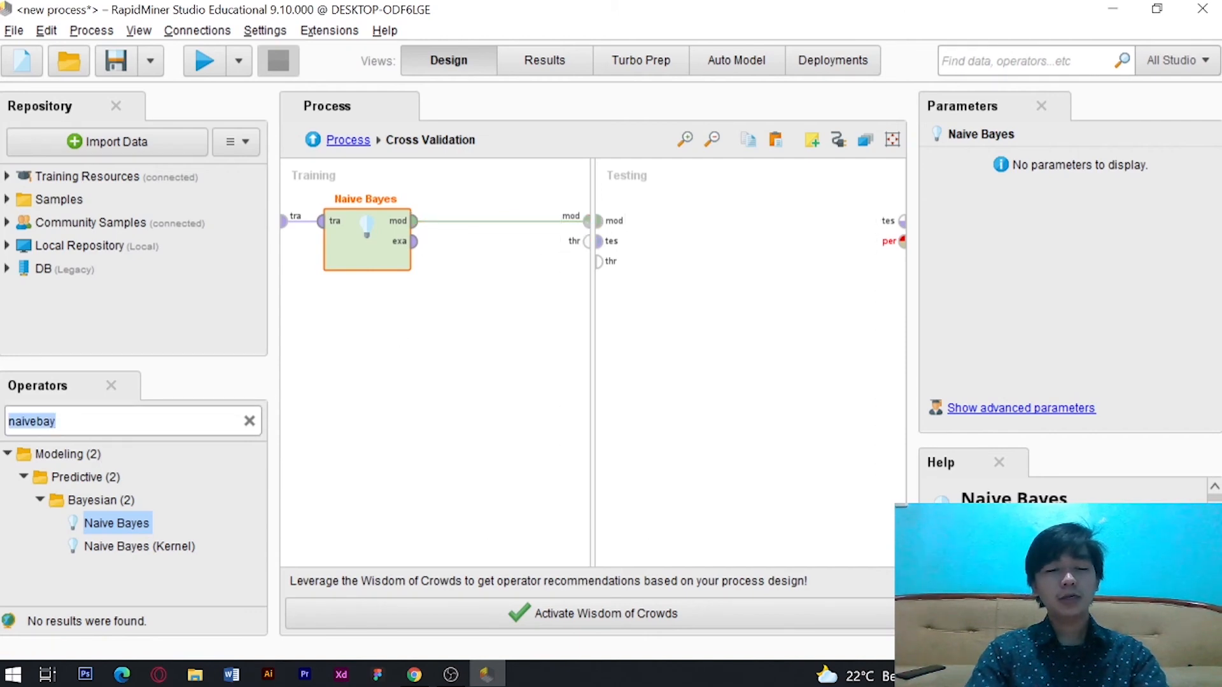
type("appl")
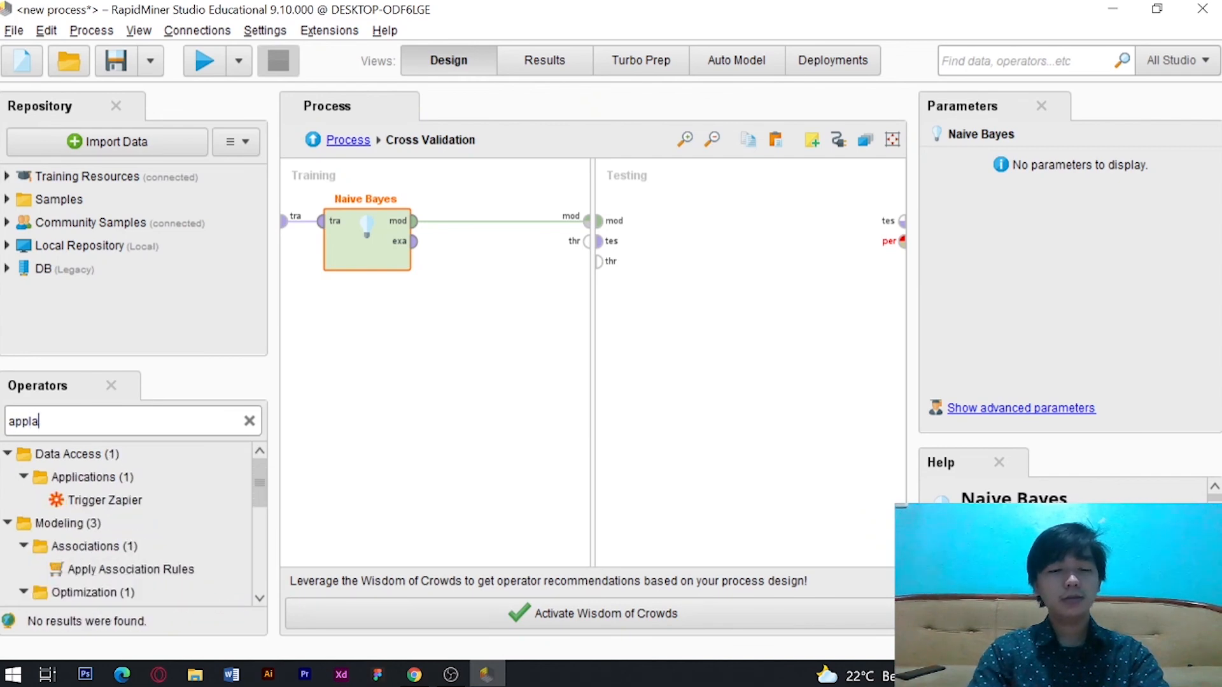
type("y")
scroll(131, 479, "down", 3)
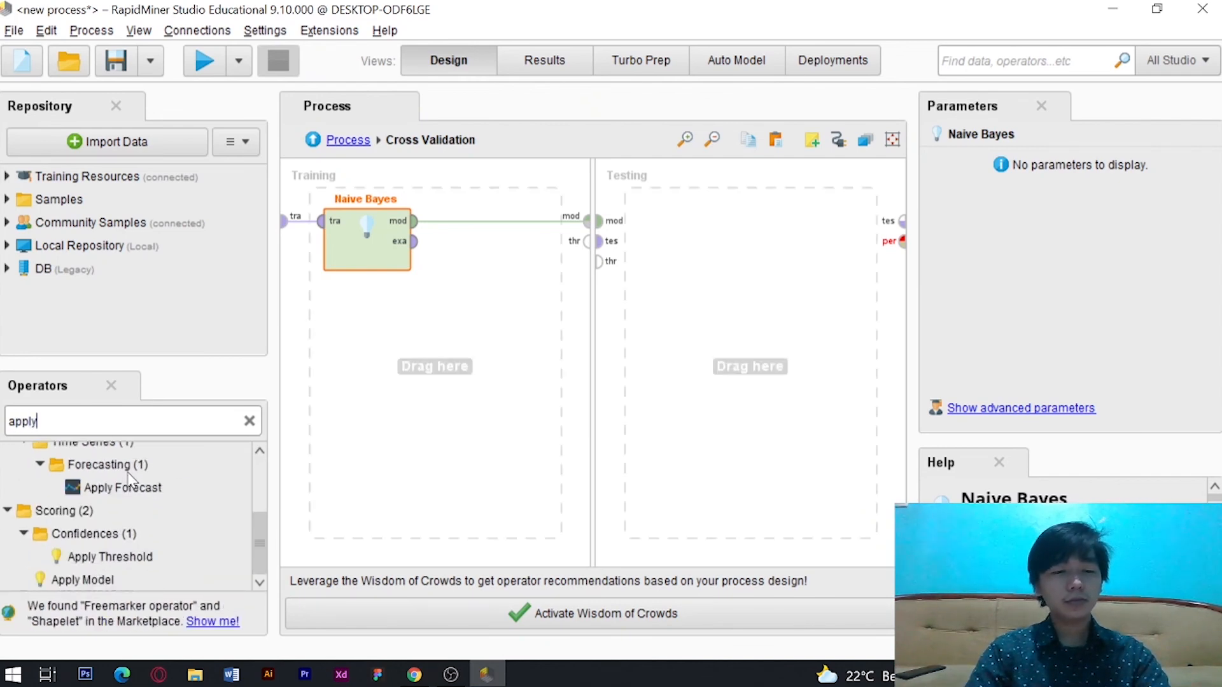
left_click(97, 580)
left_click_drag(97, 581, 742, 244)
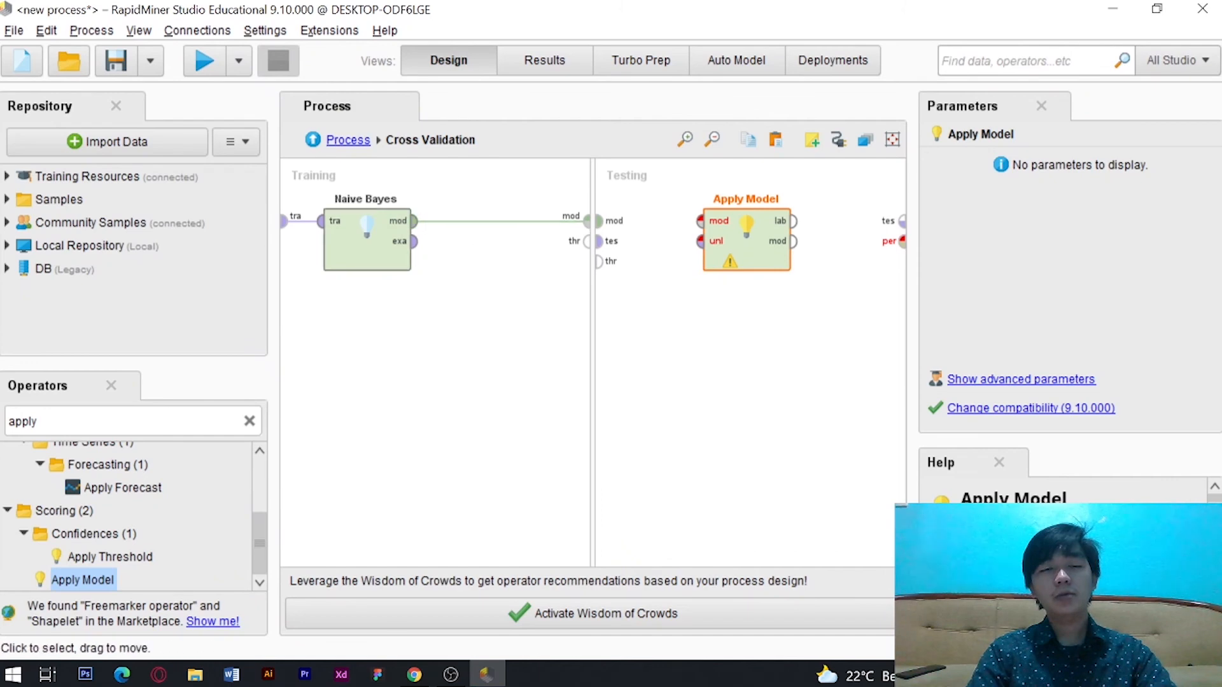
- Connect the Testing area's mod and tes ports to Apply Model's mod and unl inputs and move Apply Model closer to those ports
left_click(602, 226)
left_click(601, 223)
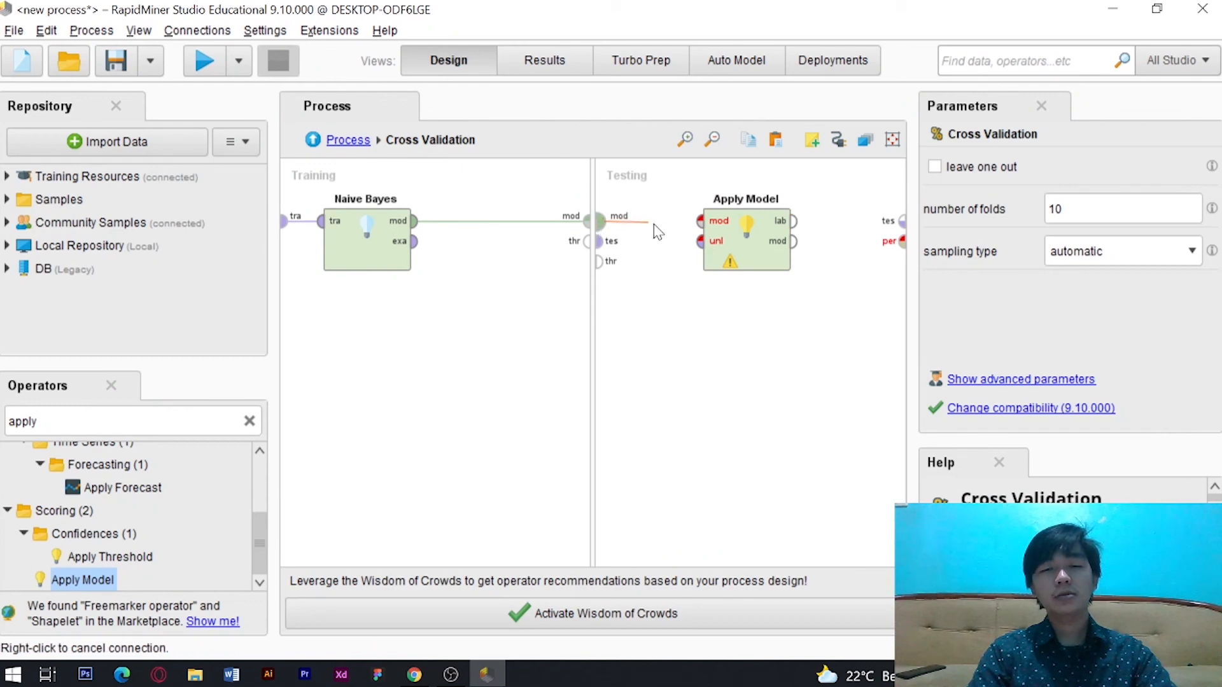
left_click(700, 224)
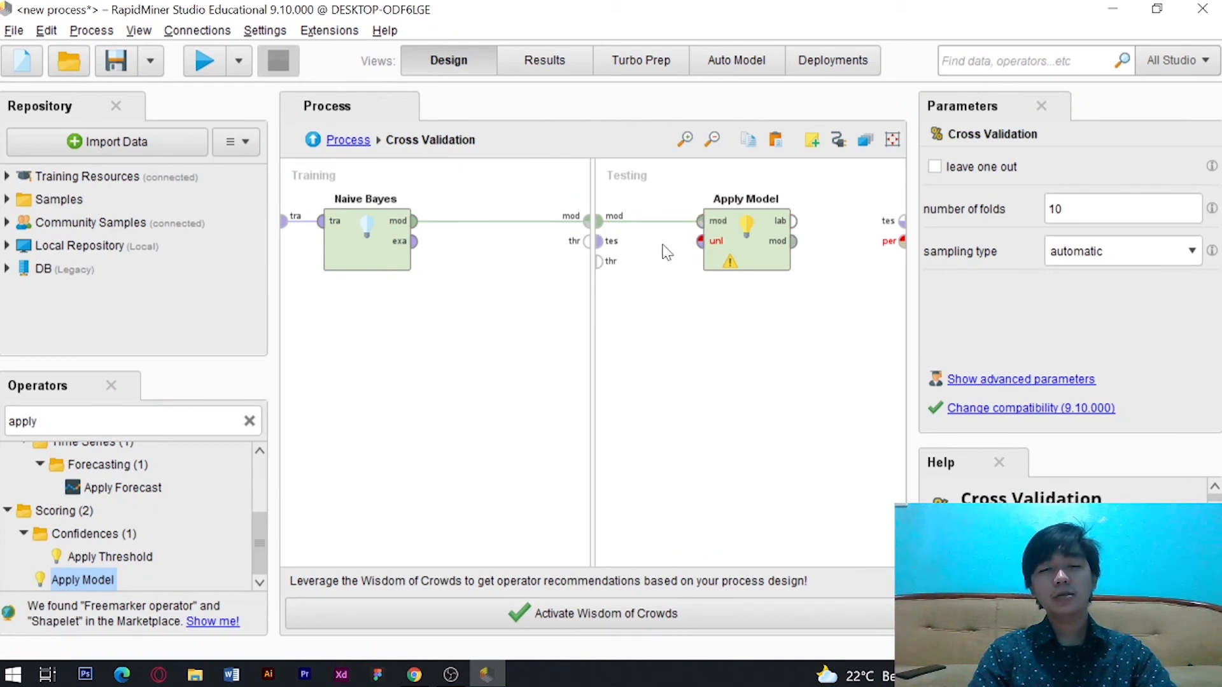
left_click(602, 245)
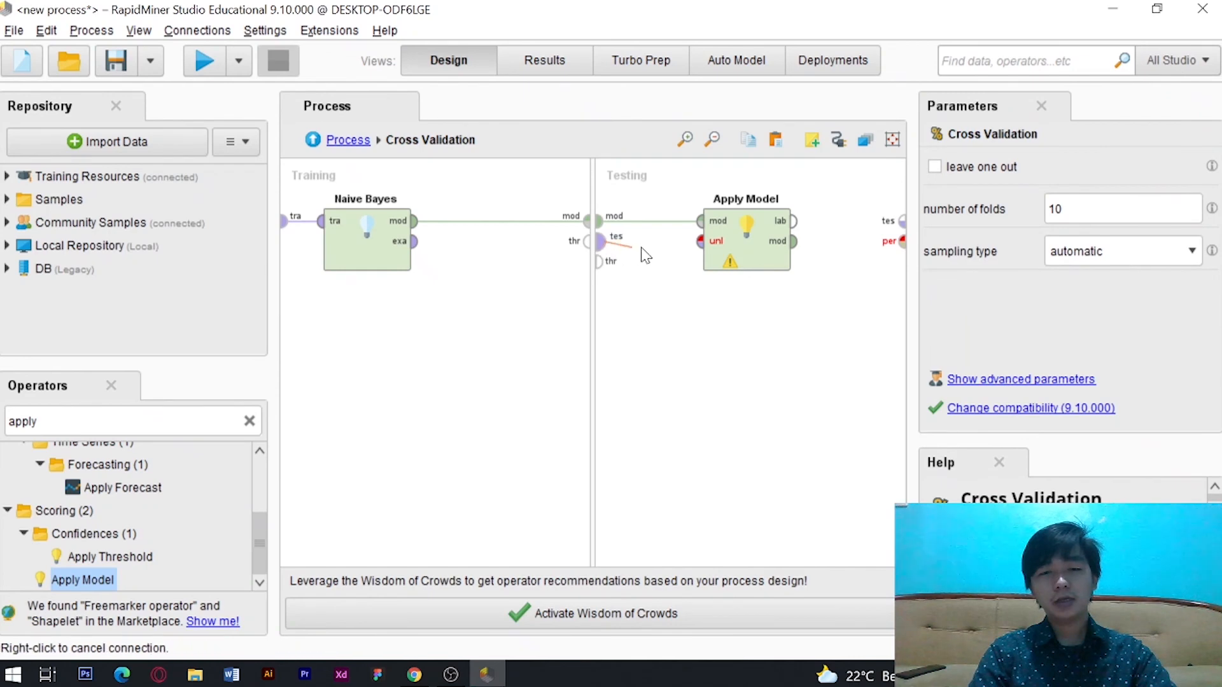
left_click(712, 243)
left_click_drag(729, 250, 665, 248)
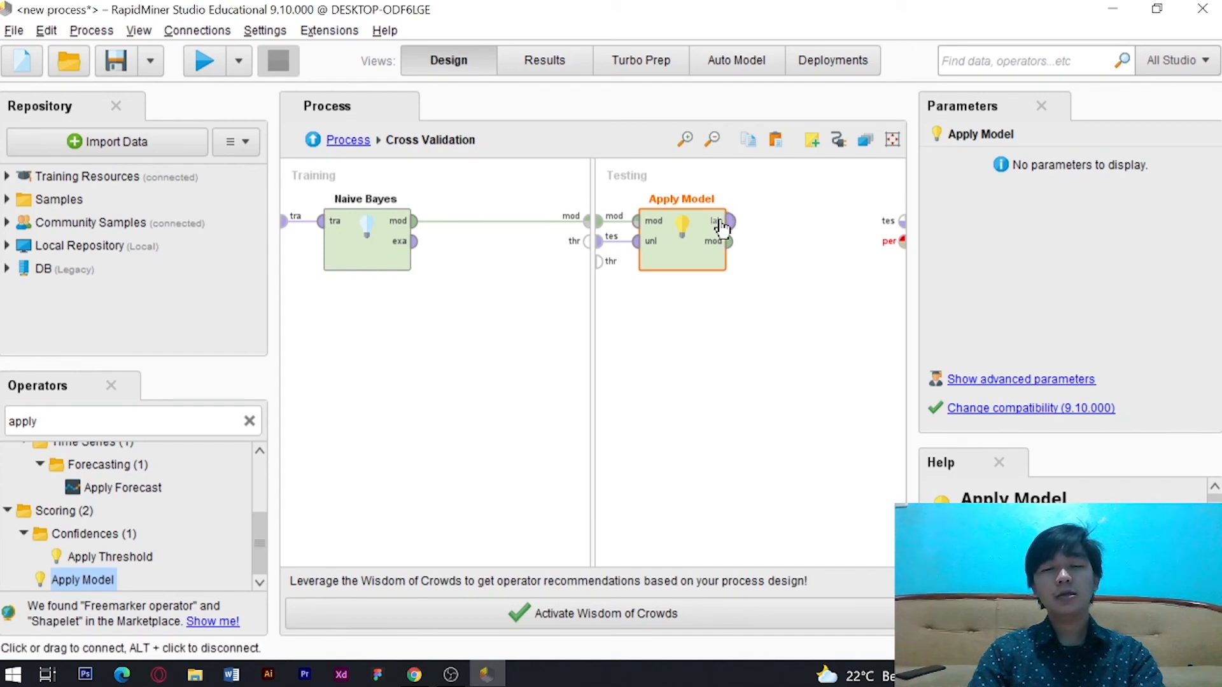
mouse_move(721, 226)
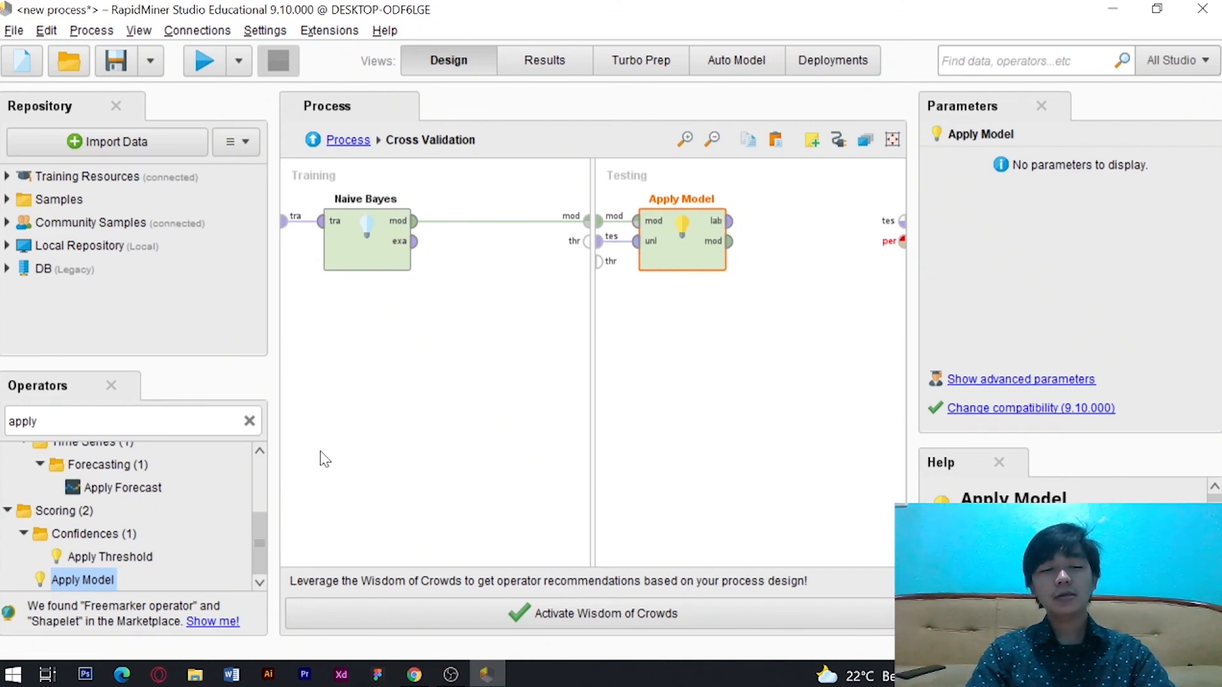
- Search the operators for performance and add Performance (Classification) to the Testing area below Apply Model
left_click(240, 423)
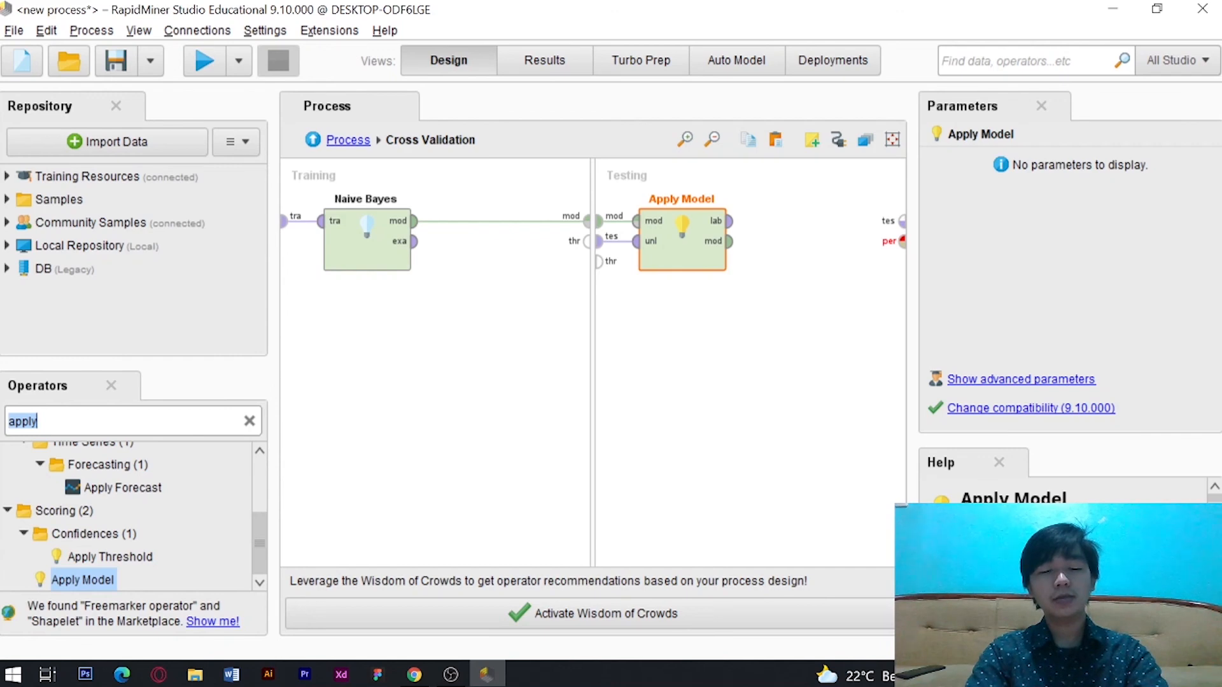
type("performan")
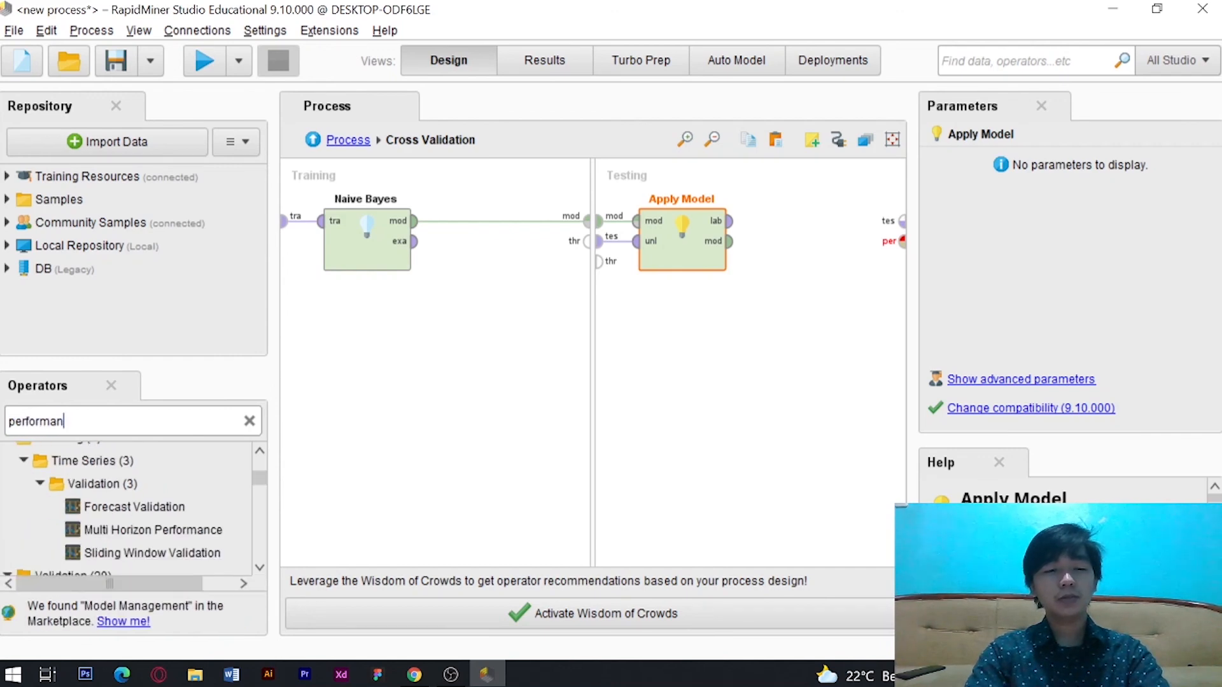
type("ce")
left_click_drag(152, 506, 786, 330)
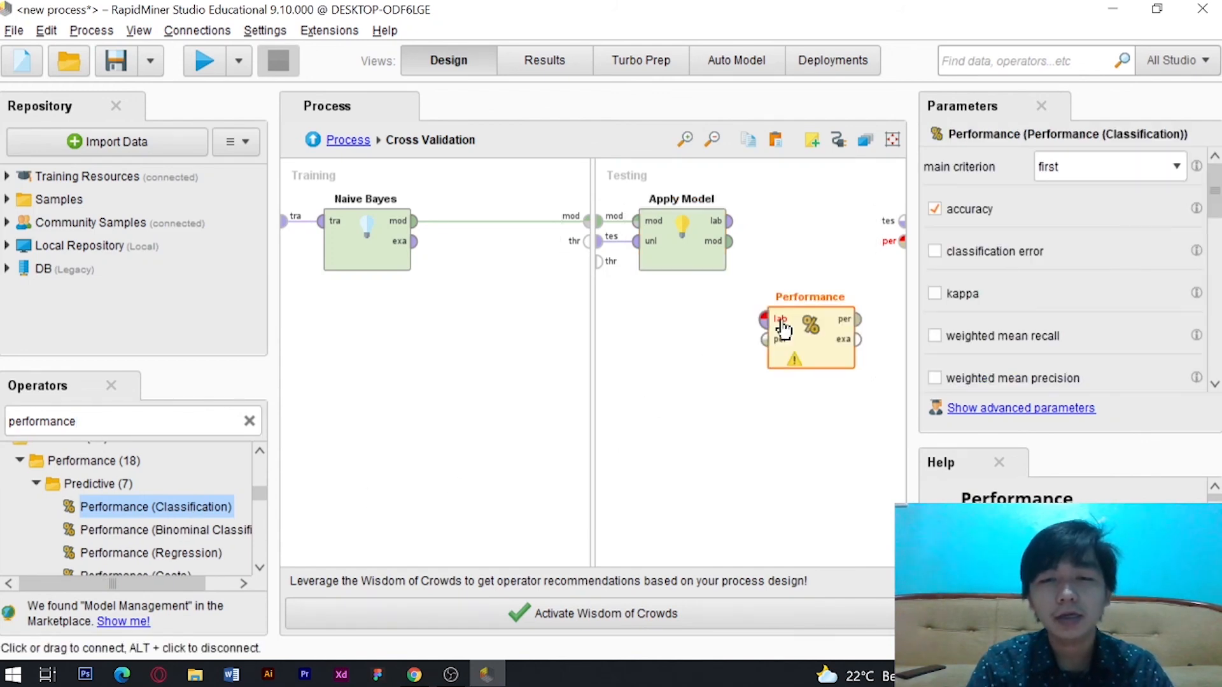
- Connect Apply Model's lab output to Performance's lab input and move Performance level with Apply Model
left_click(734, 229)
left_click(733, 228)
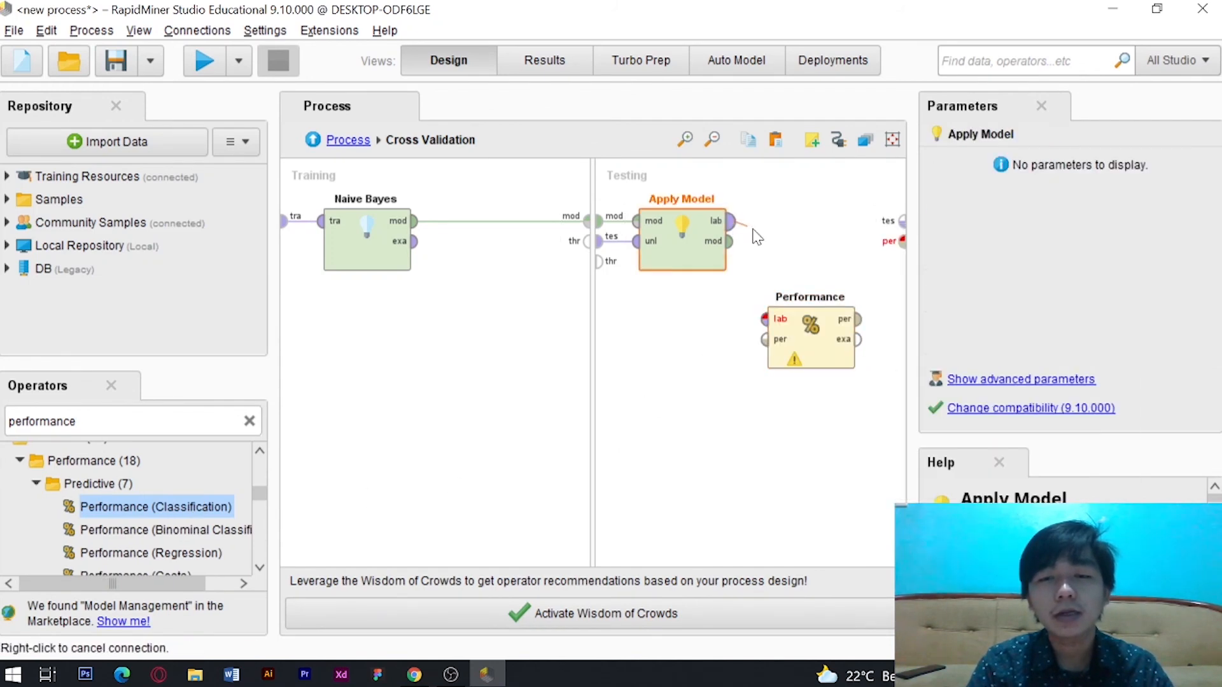
left_click(765, 319)
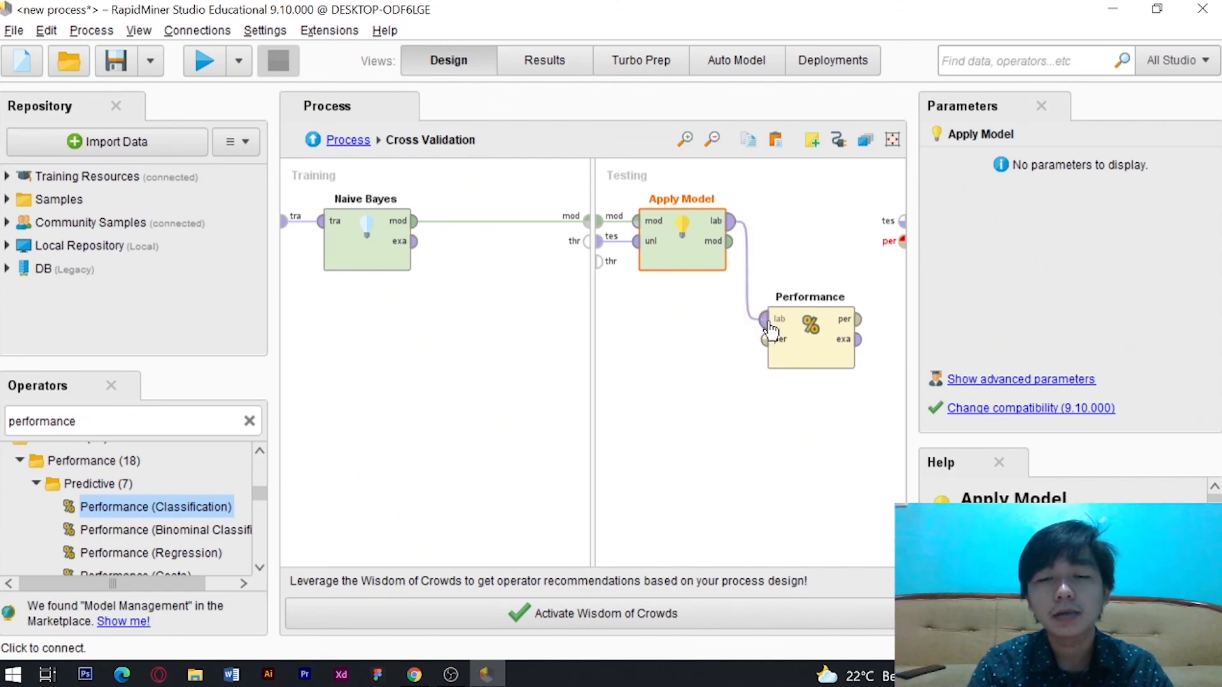
left_click_drag(796, 312, 797, 214)
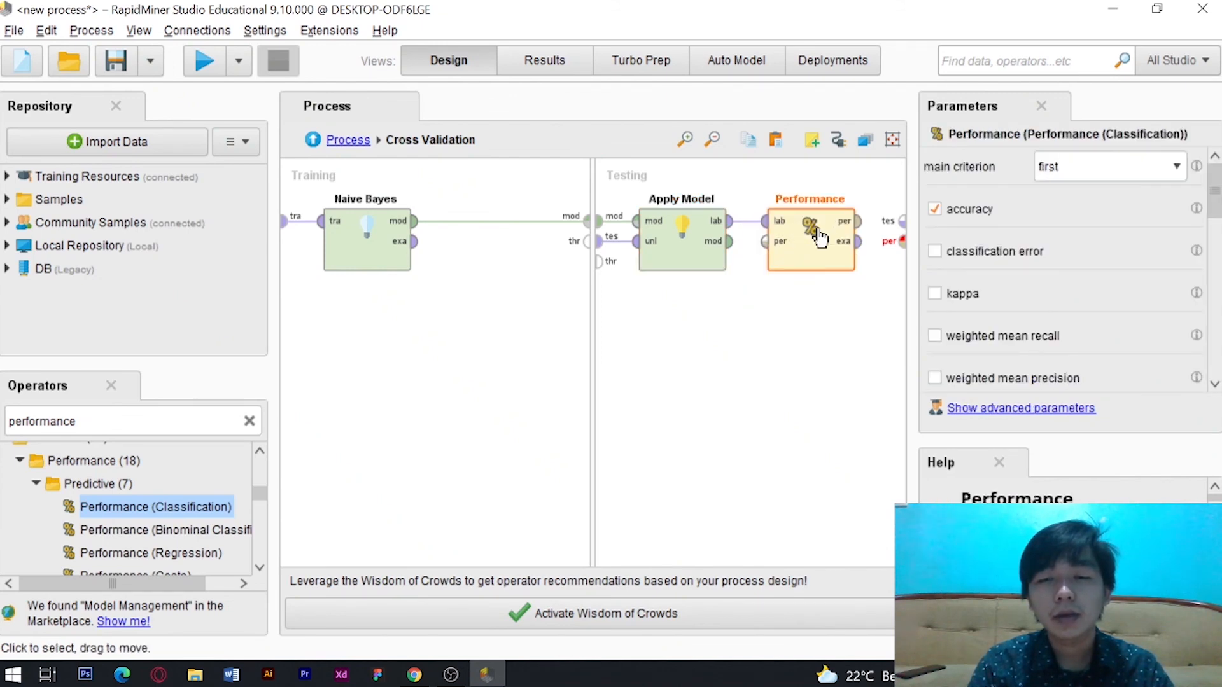
- Connect Performance's per output to the first per port of the Testing area
left_click(859, 223)
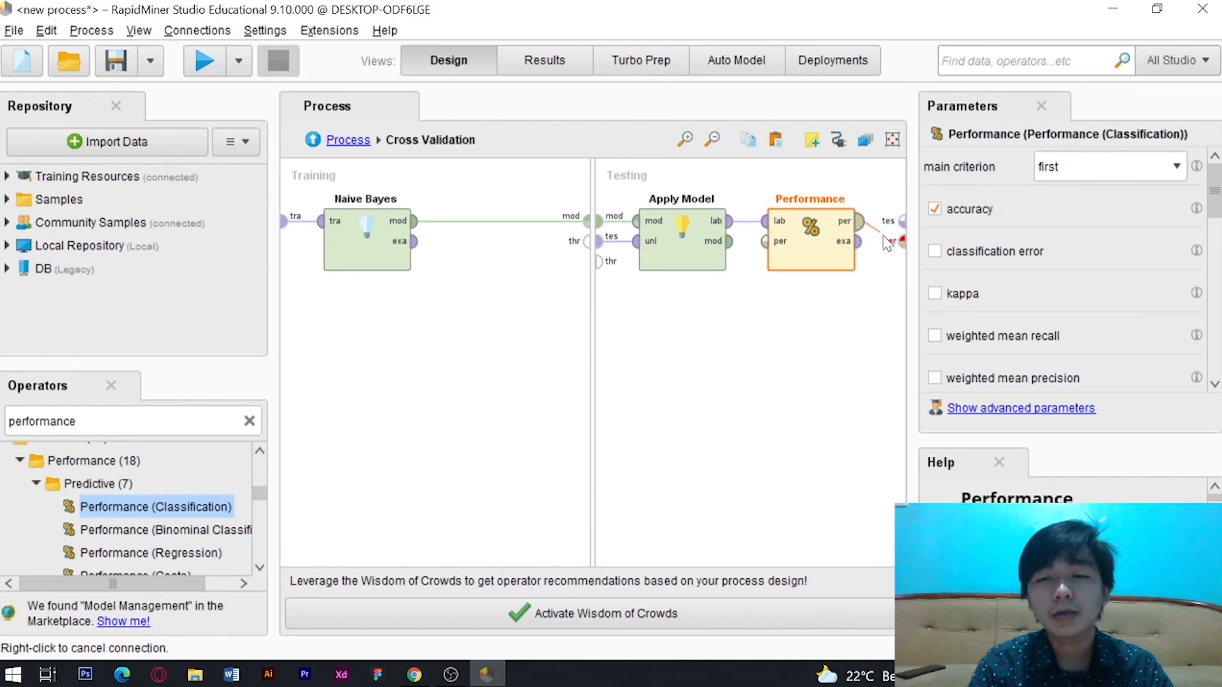
left_click(901, 242)
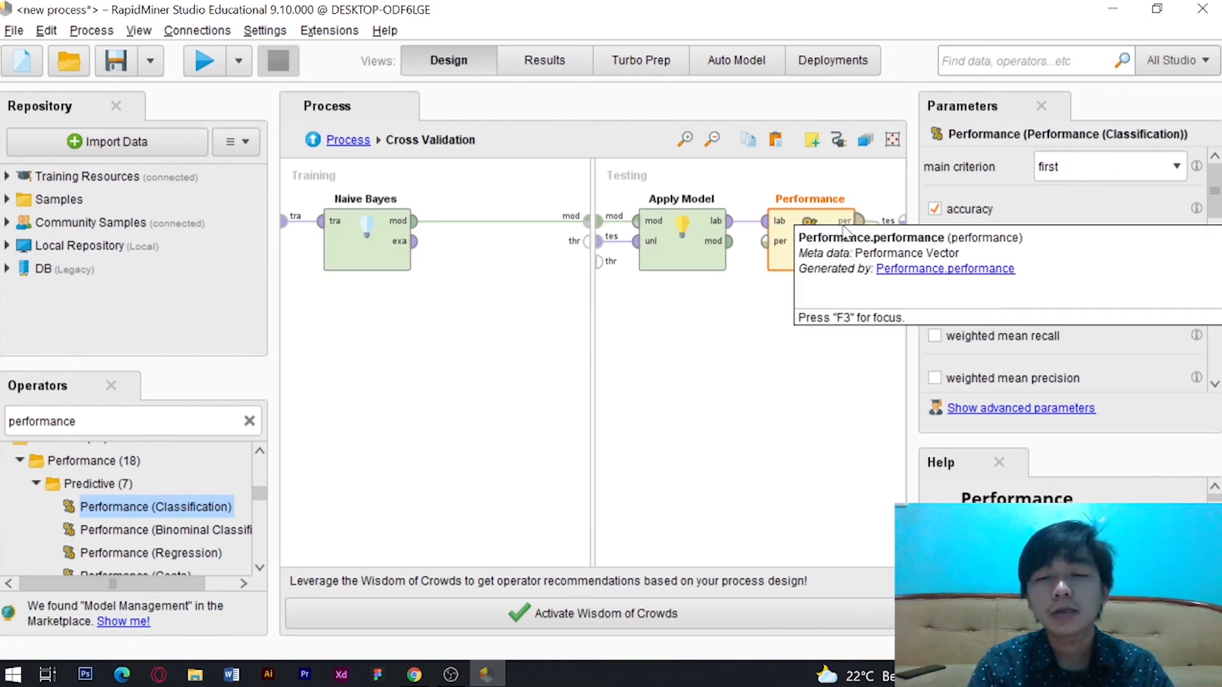
left_click(898, 382)
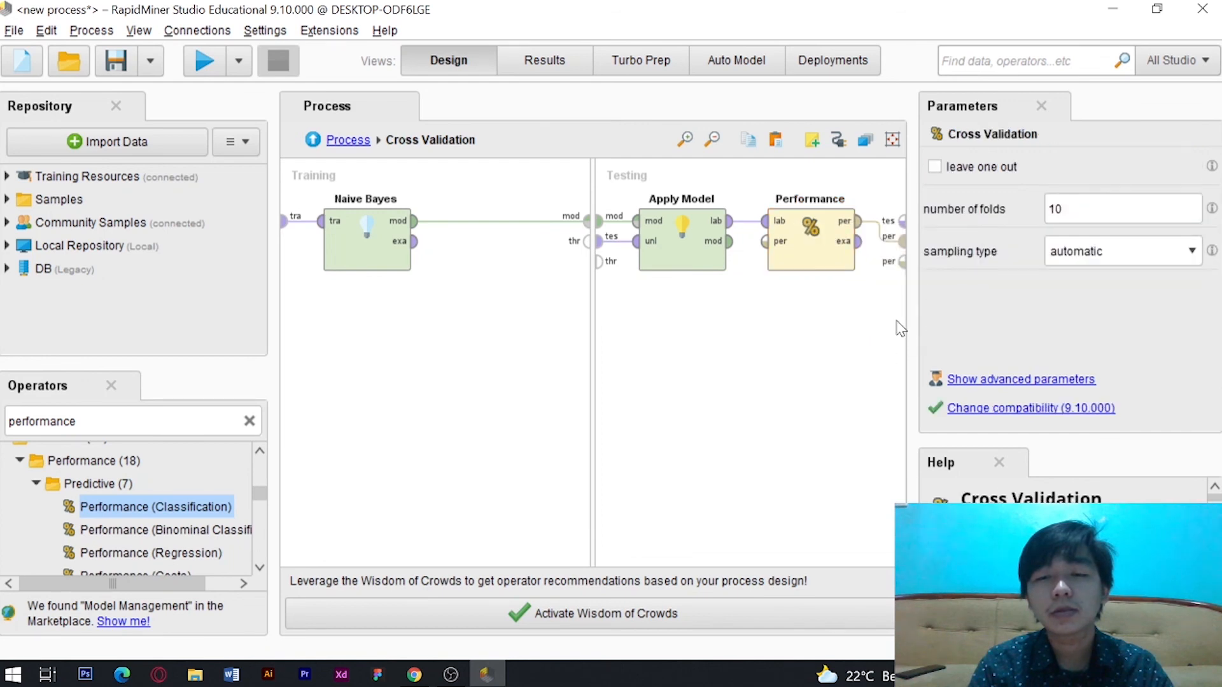
left_click(902, 261)
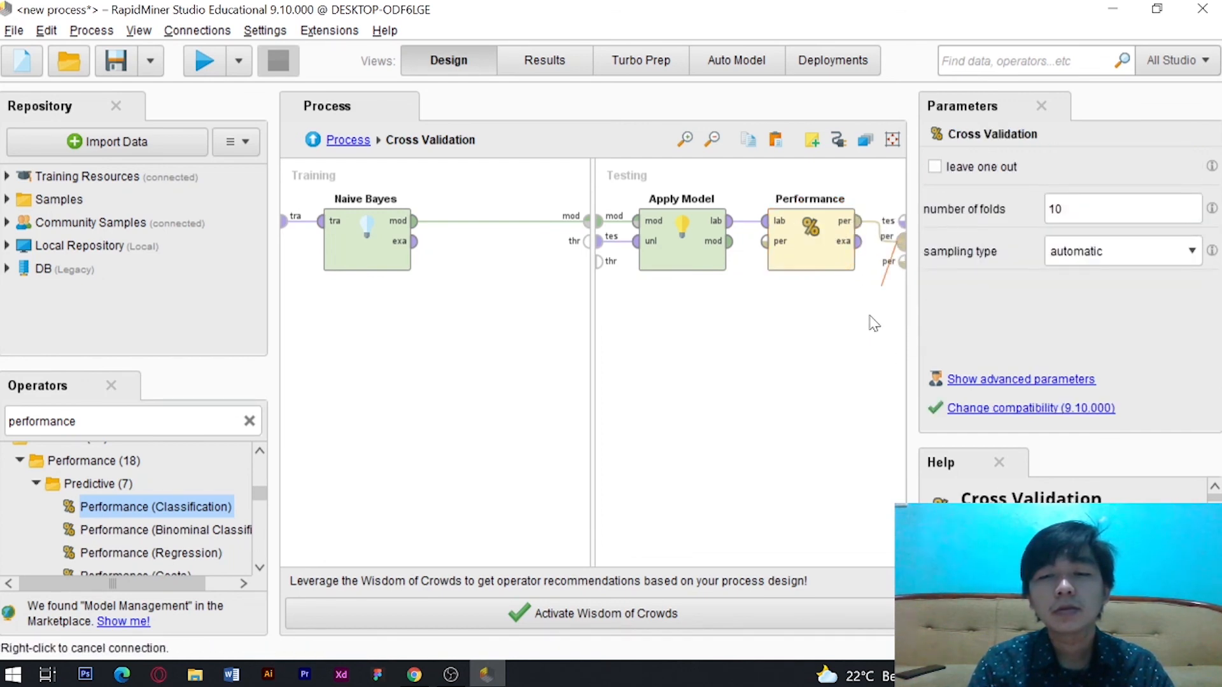
right_click(867, 356)
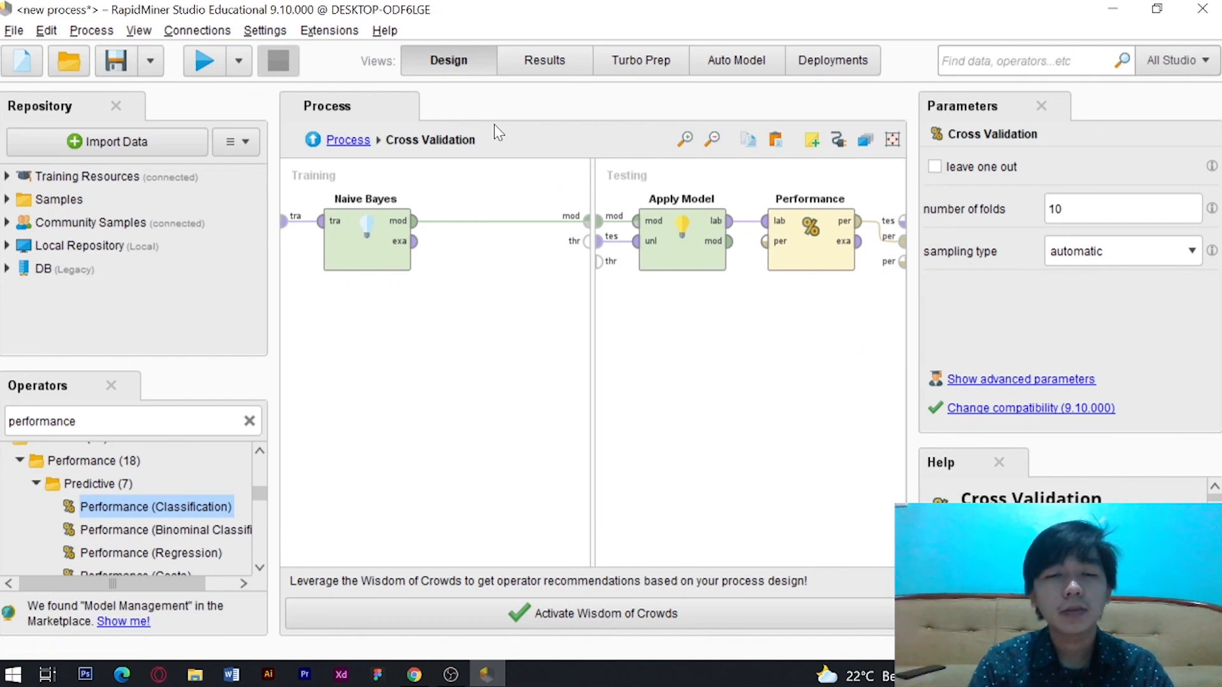
- In the main process, connect Cross Validation's mod, exa and first per outputs to the res ports and run the process
left_click(348, 141)
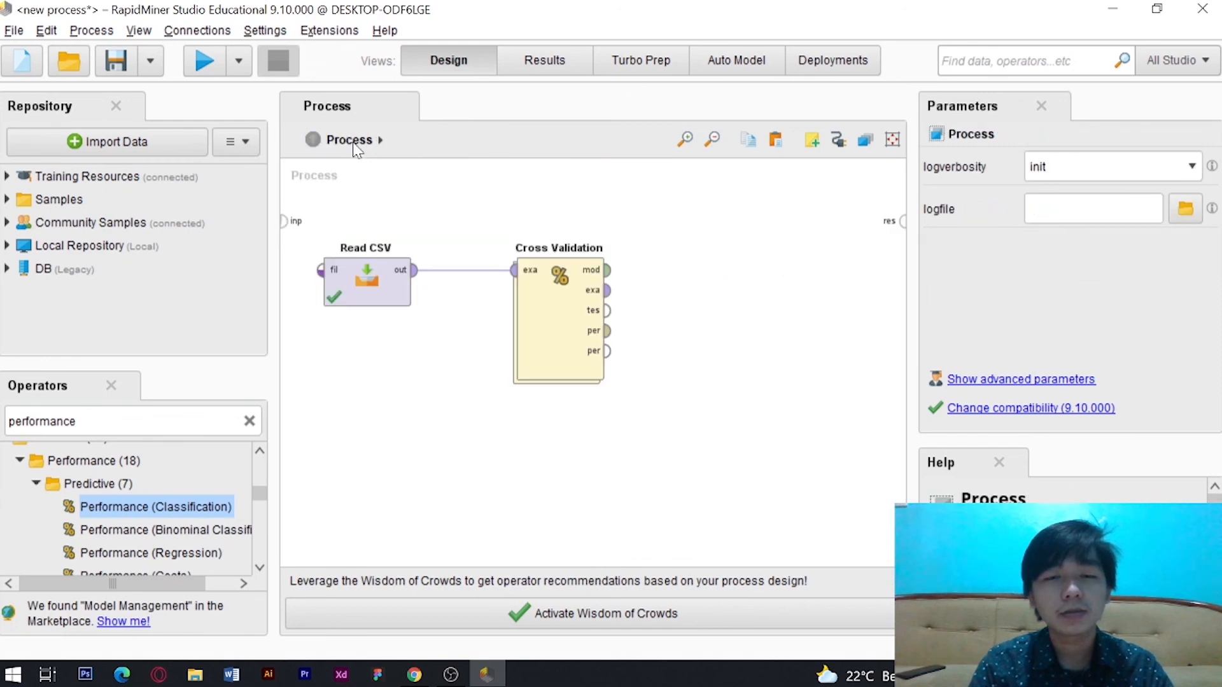
left_click(608, 284)
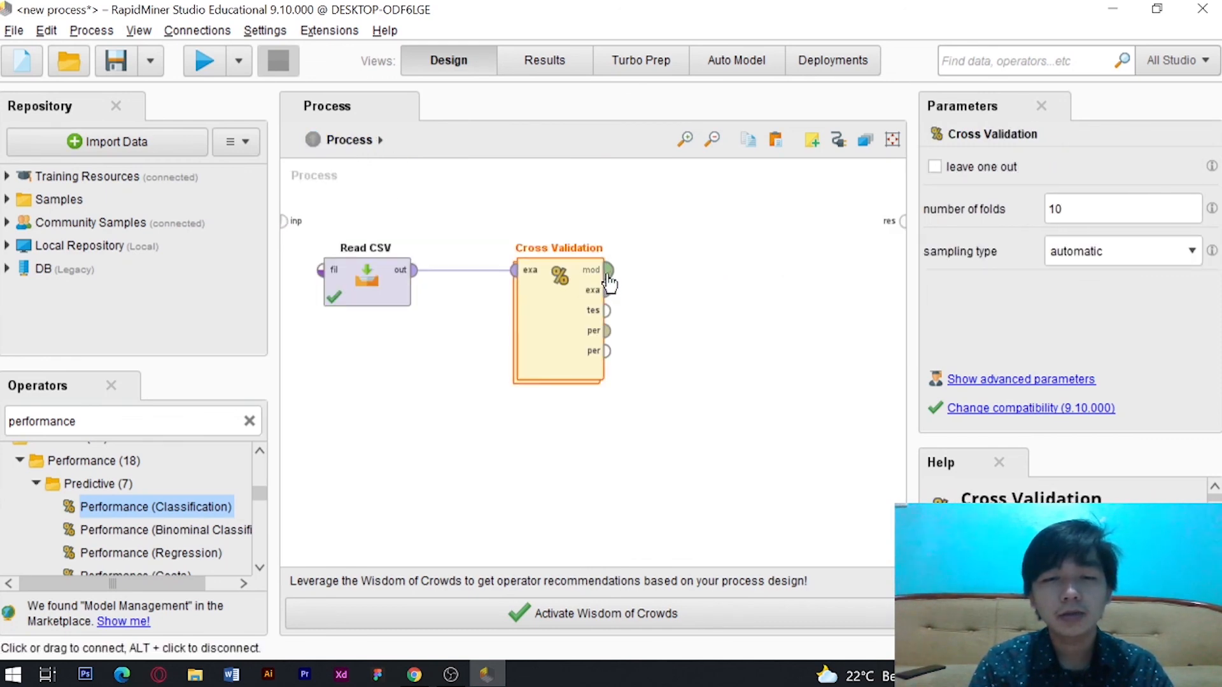
left_click_drag(608, 278, 902, 220)
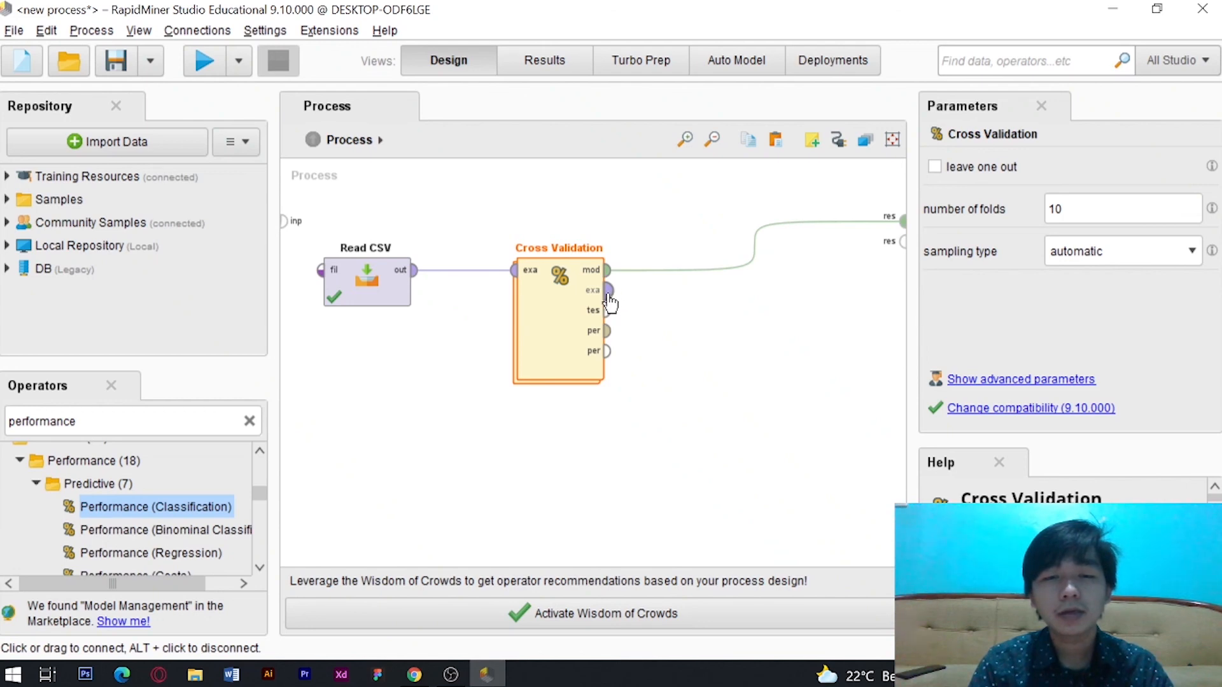
left_click(608, 291)
left_click(902, 242)
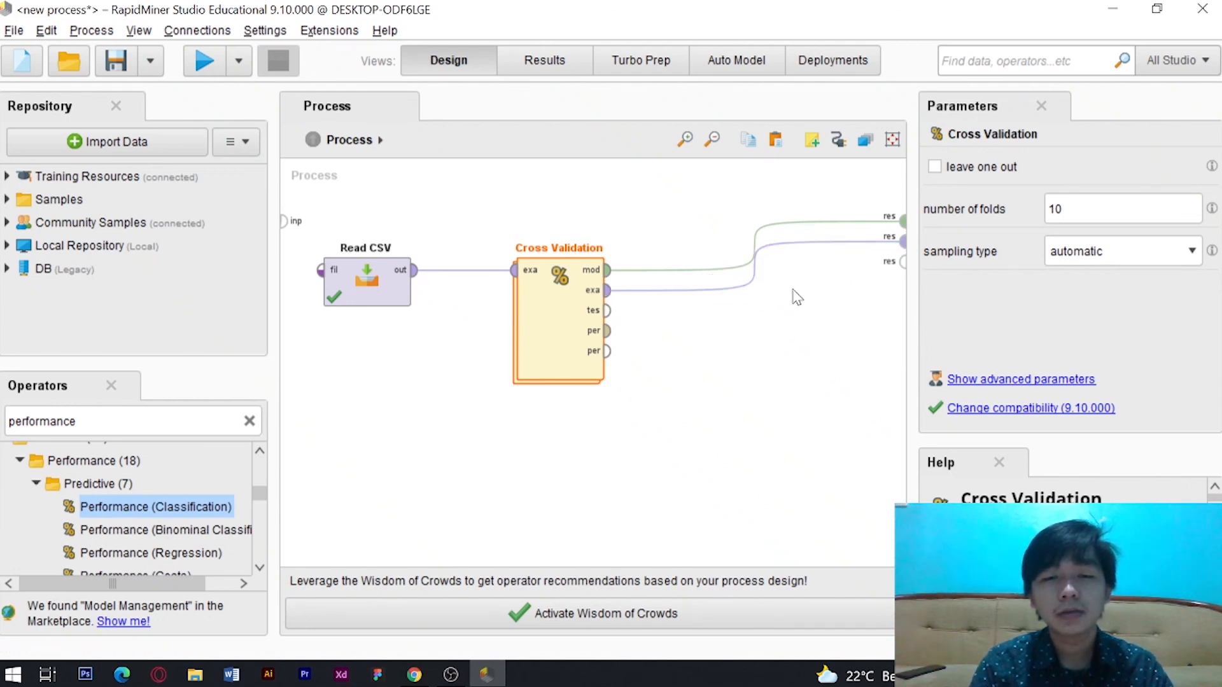
left_click(607, 331)
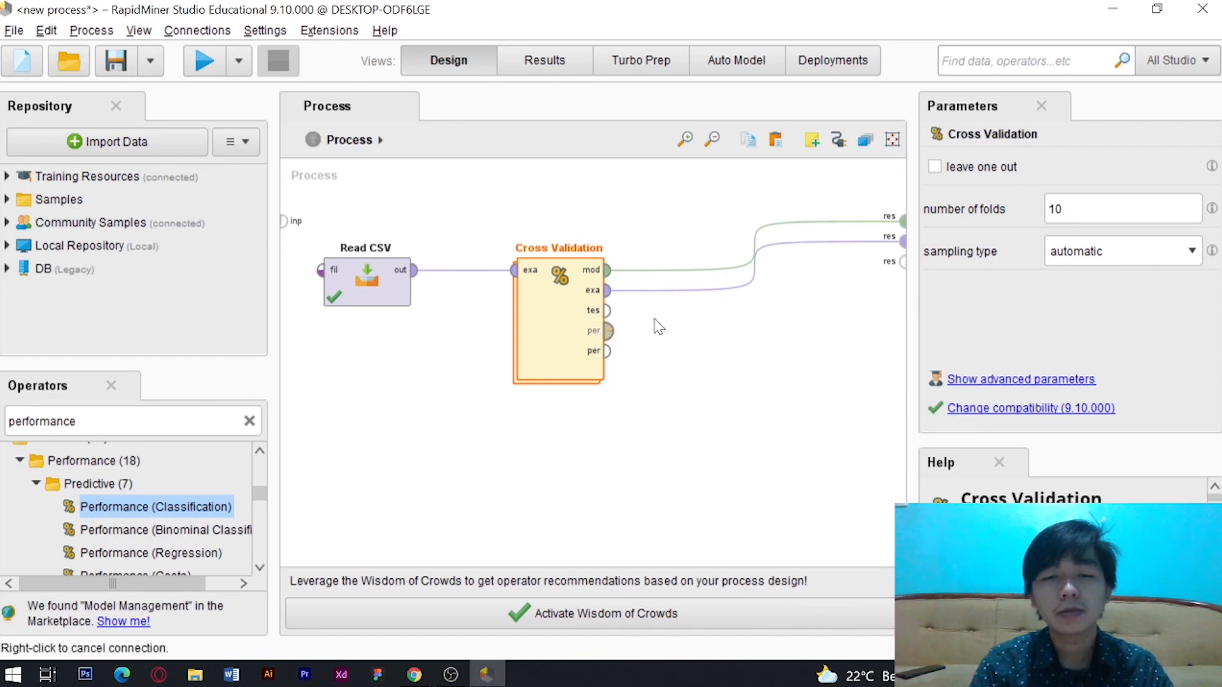
left_click(901, 262)
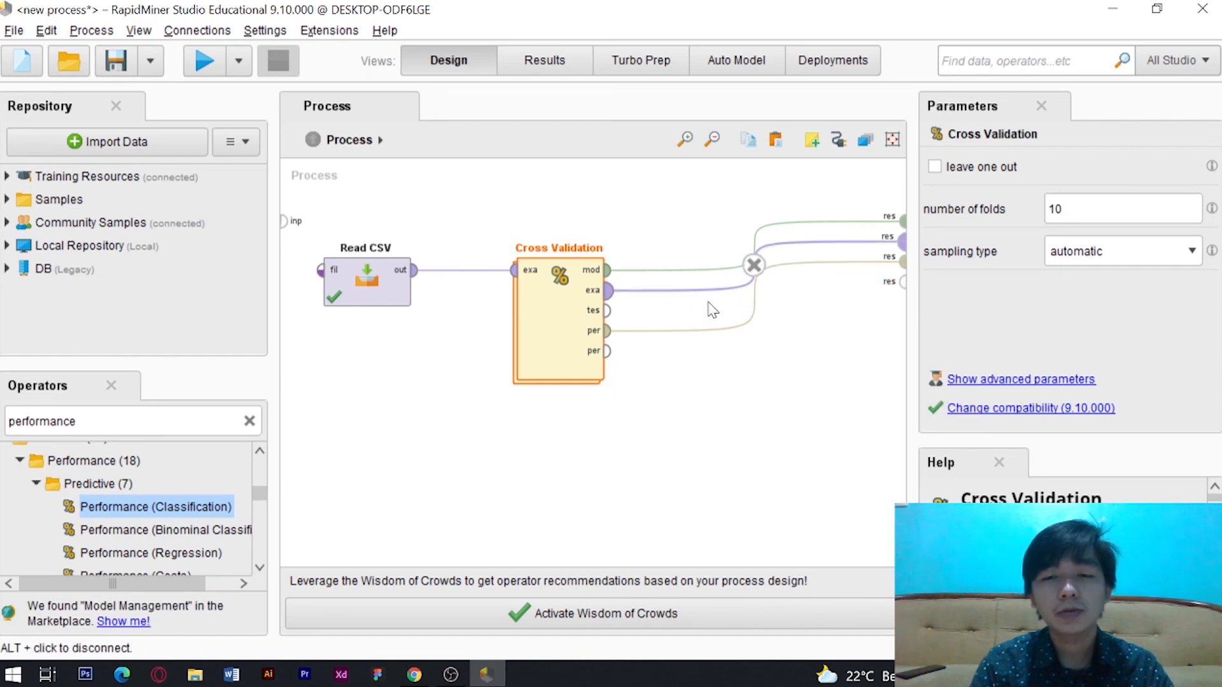
left_click(214, 66)
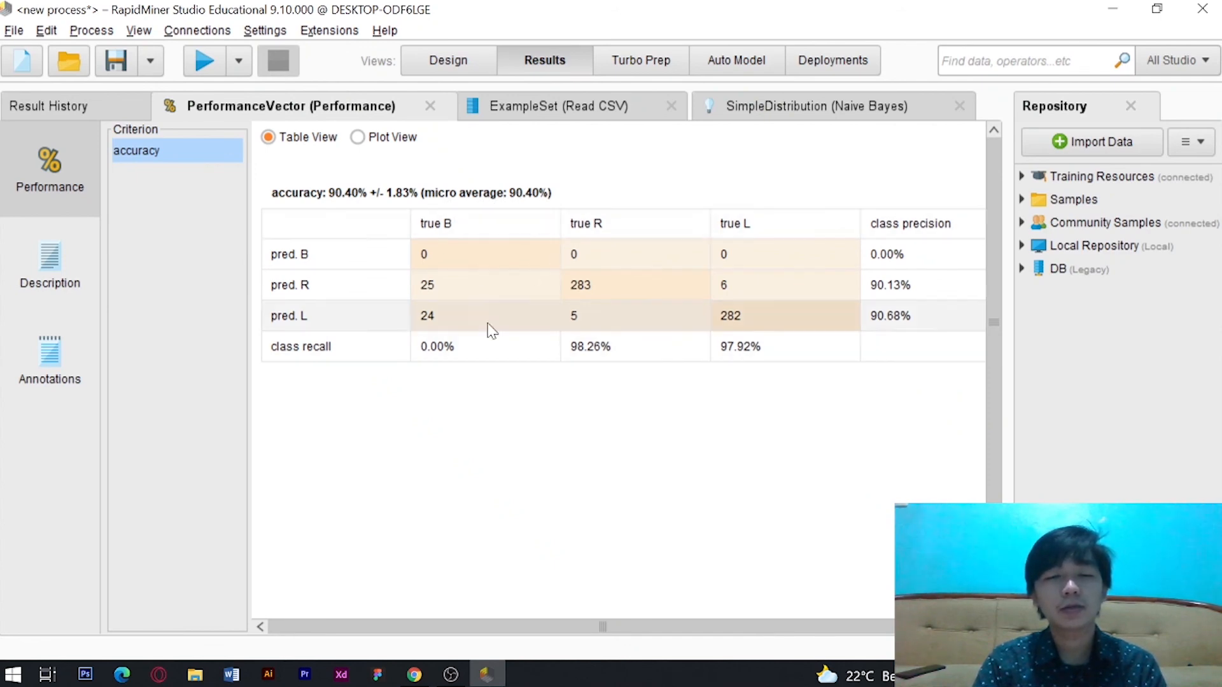
- Return to the process design, open the Cross Validation subprocess, and delete Naive Bayes from the Training area
left_click(448, 59)
double_click(573, 316)
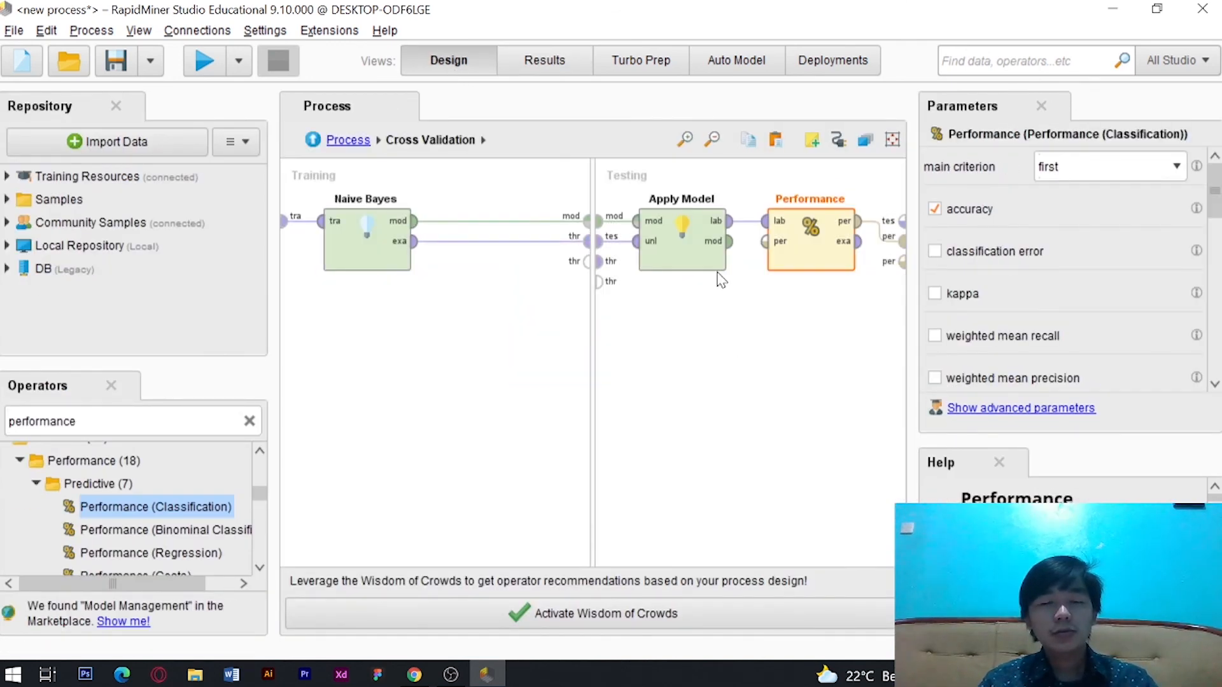
left_click(376, 261)
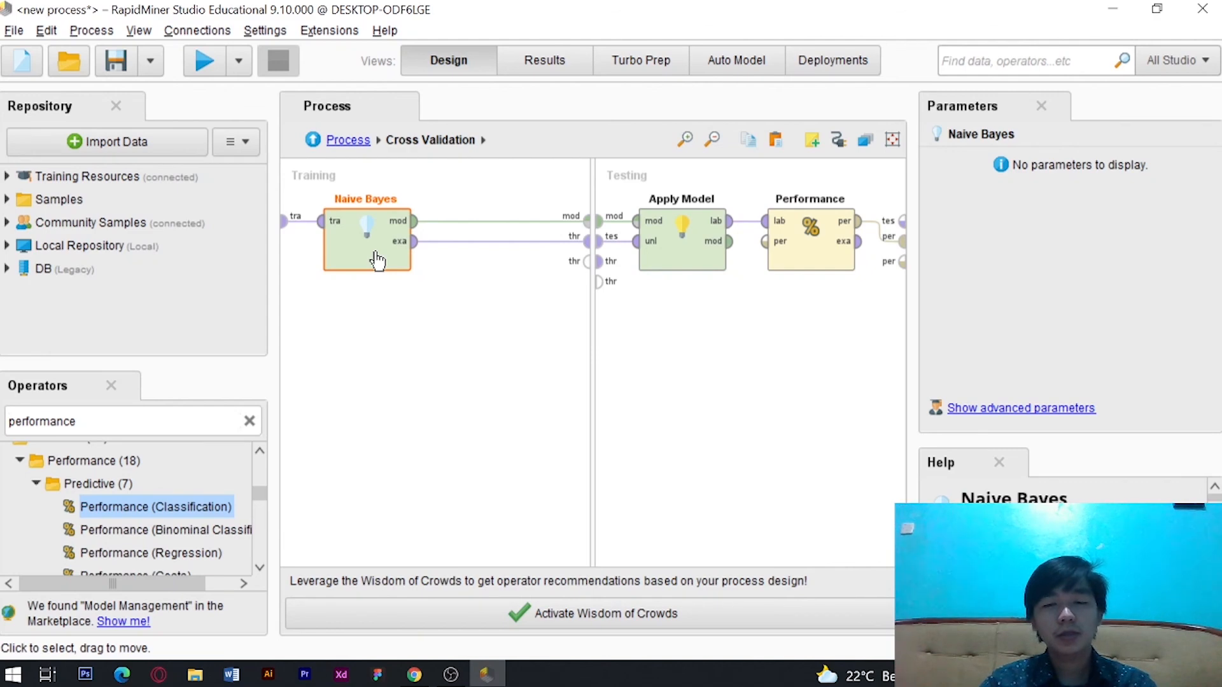
key("Delete")
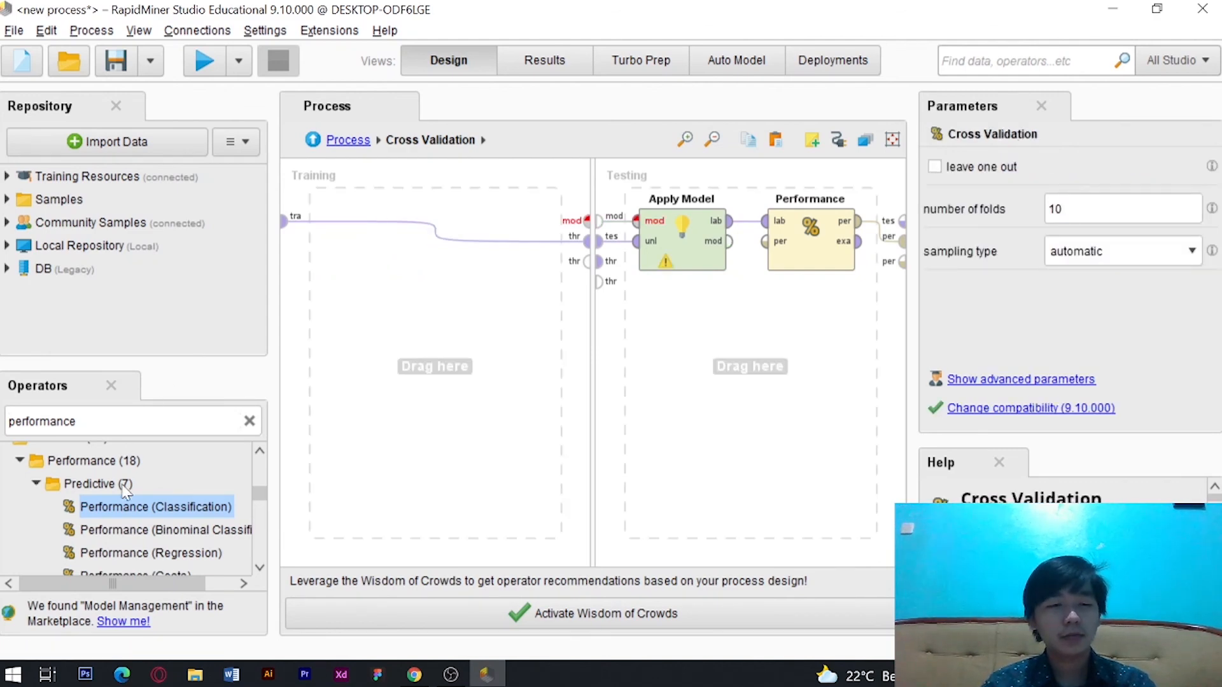
- Search the operators for "decision" and add a Decision Tree to the Training area of Cross Validation
left_click(96, 421)
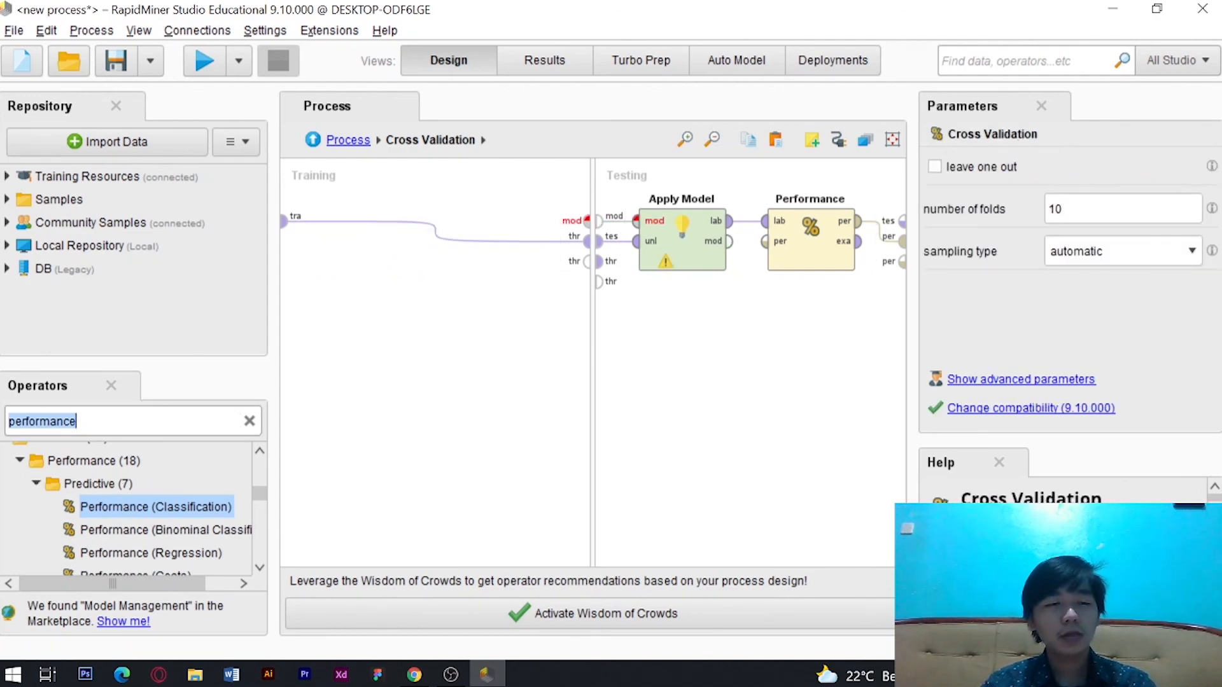
type("decision")
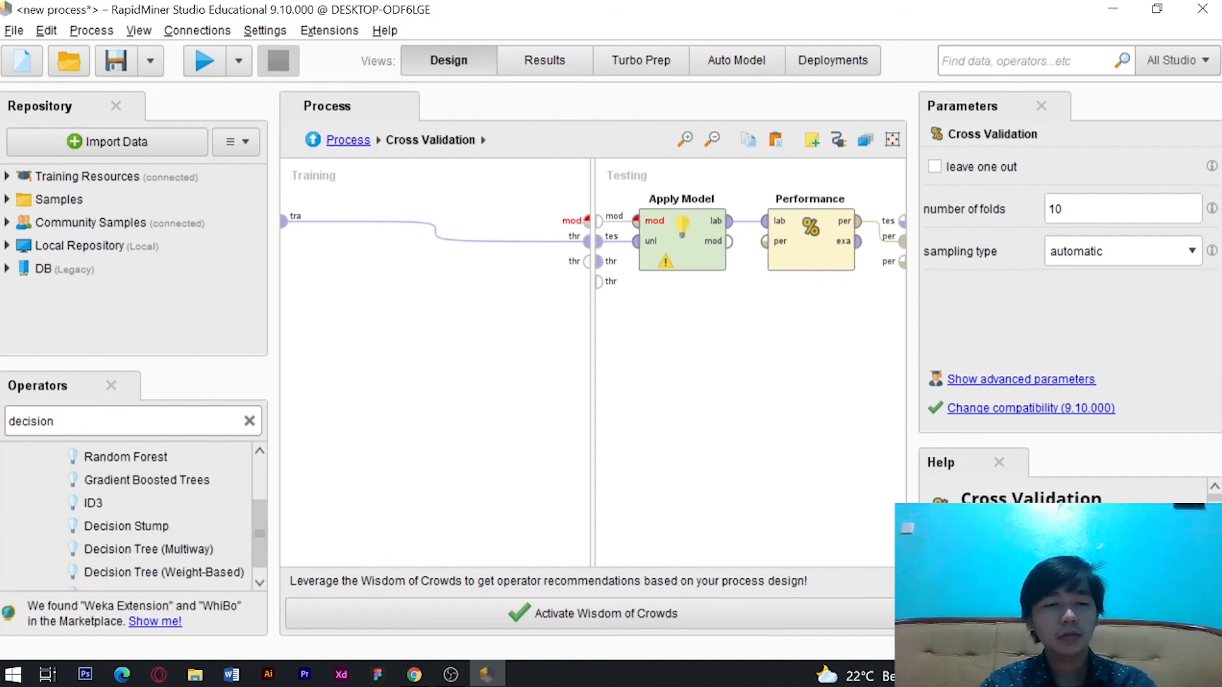
scroll(156, 502, "up", 1)
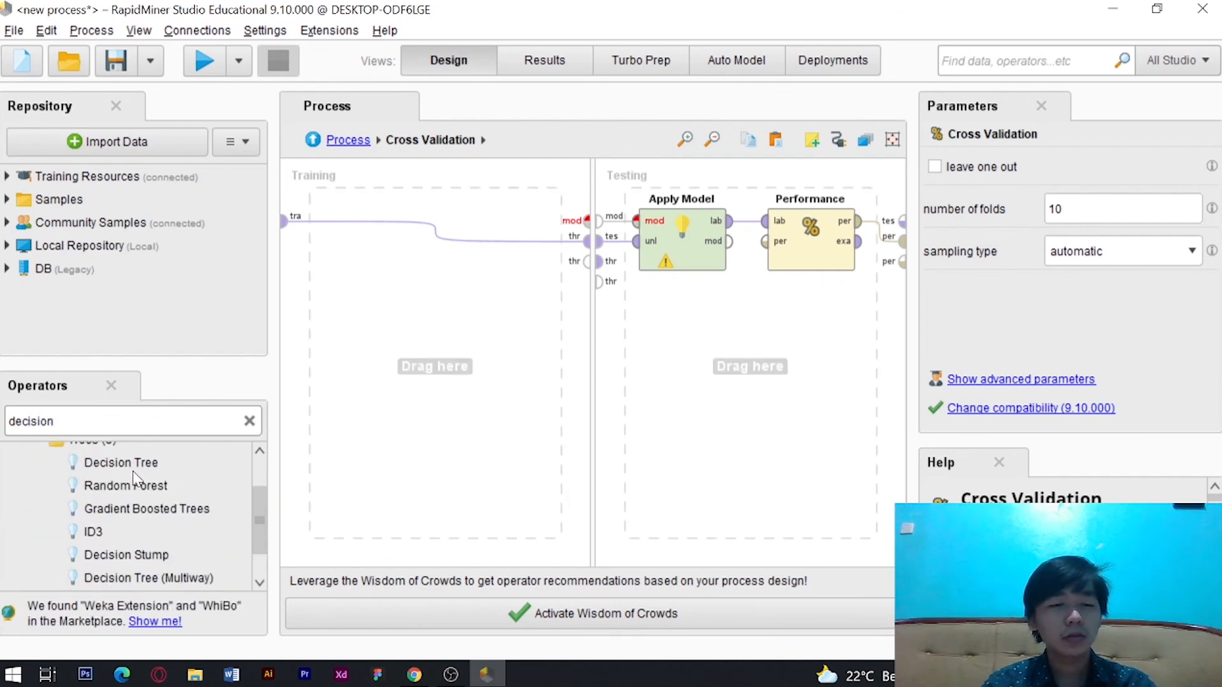
left_click_drag(133, 463, 441, 297)
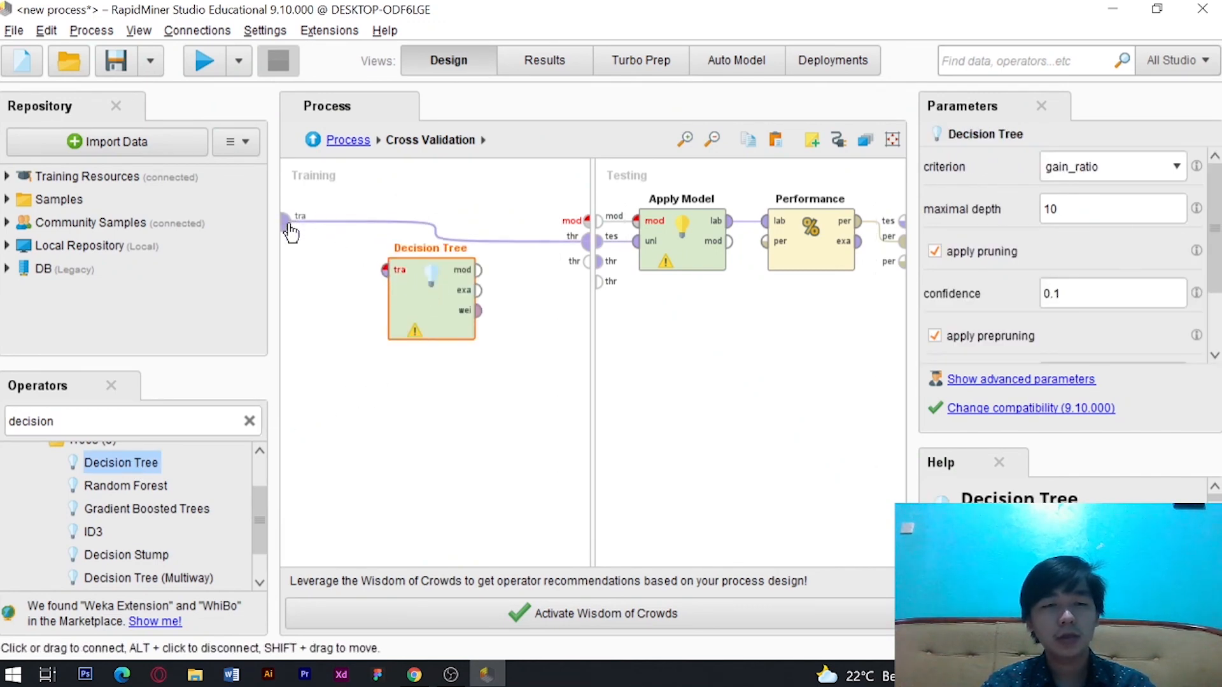
- Wire Decision Tree between the Training area's tra input and mod output, and move it level with the ports
left_click(287, 224)
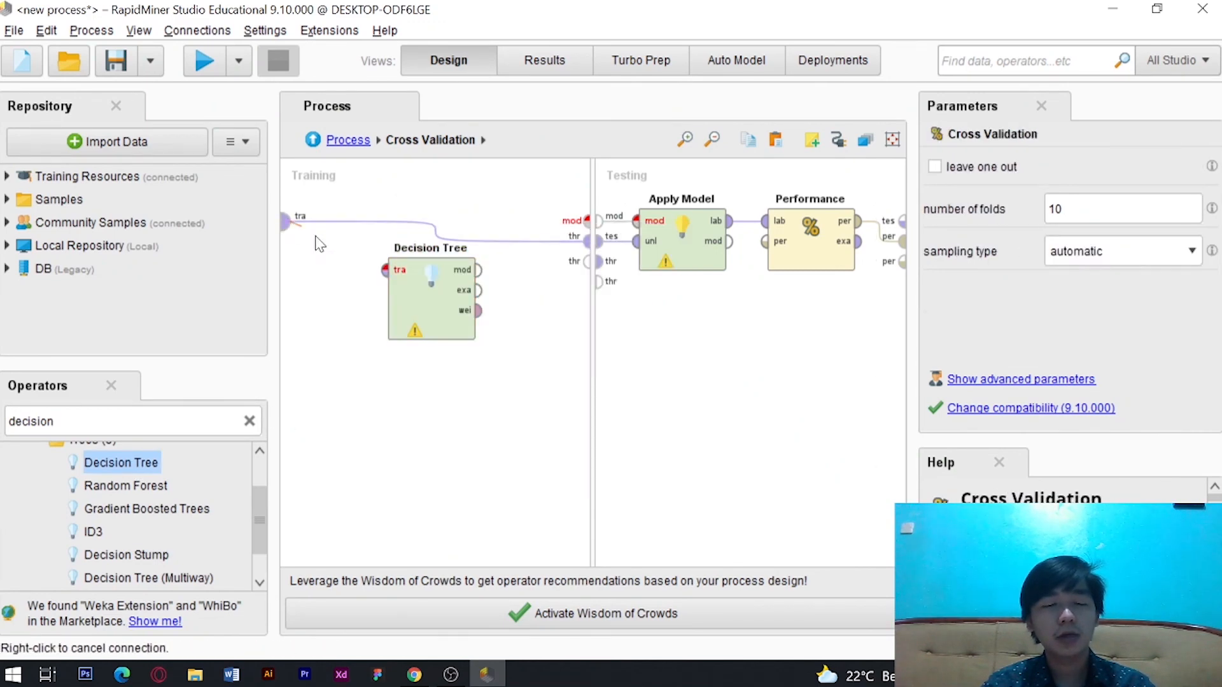
left_click(384, 271)
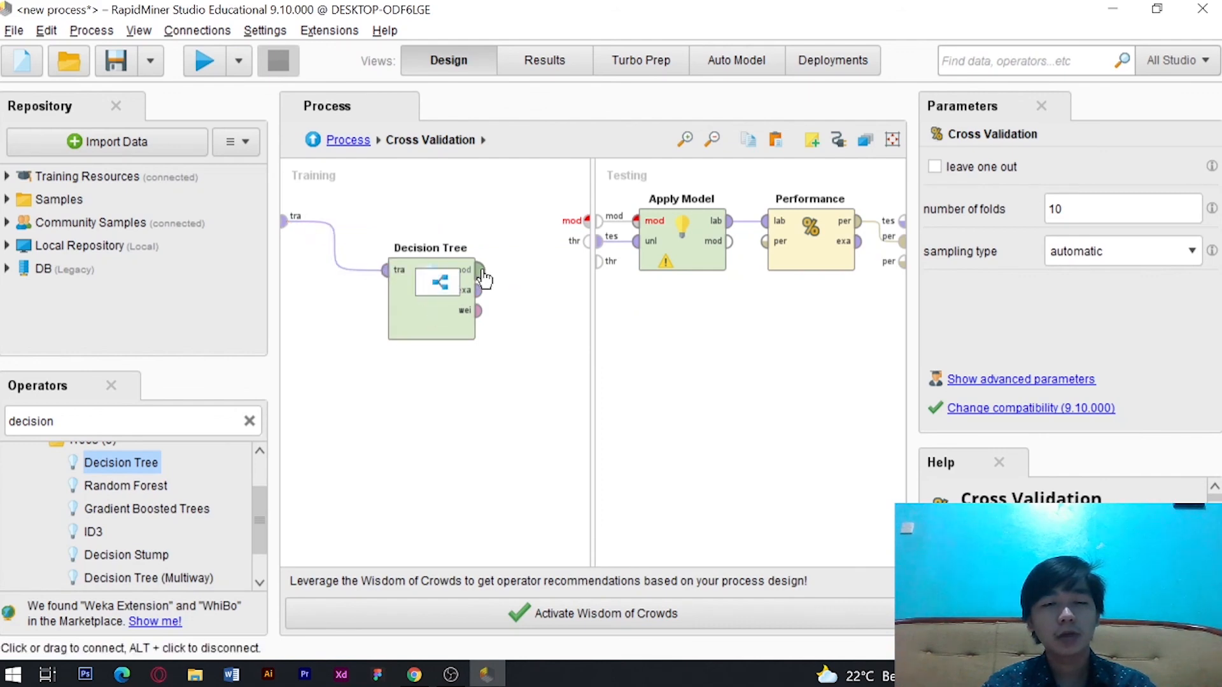
left_click(478, 270)
left_click(588, 221)
left_click_drag(444, 297, 442, 250)
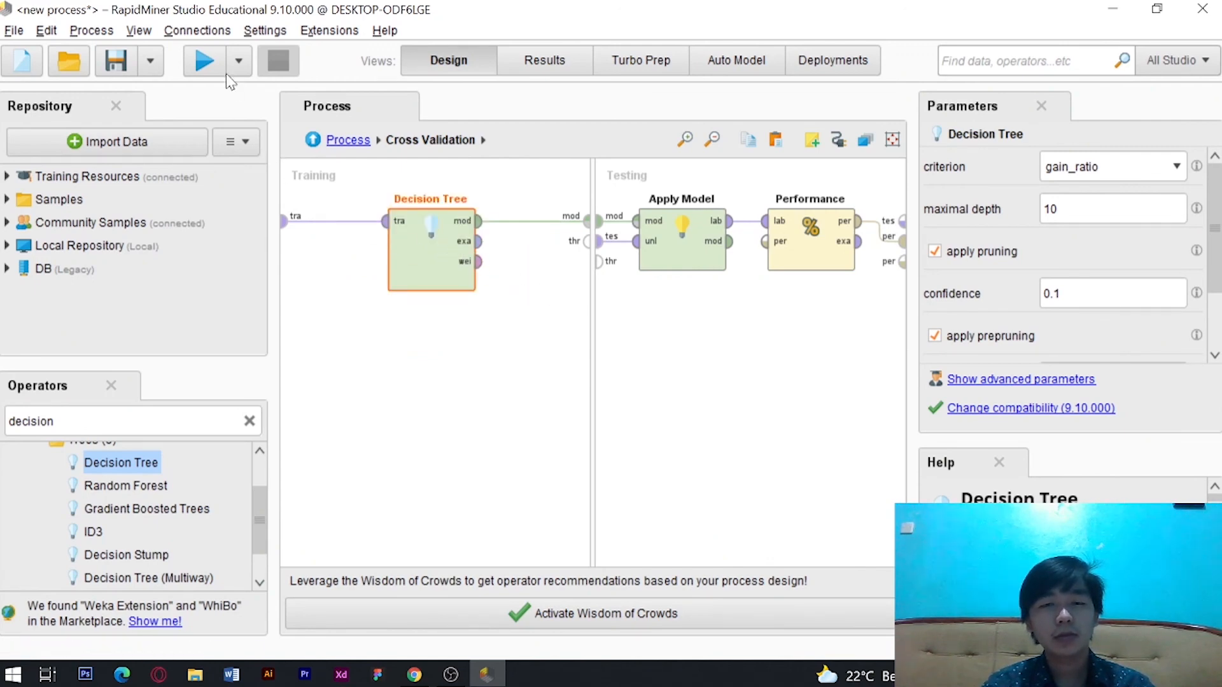
- Run the process and examine the branches of the resulting decision tree graph
left_click(202, 66)
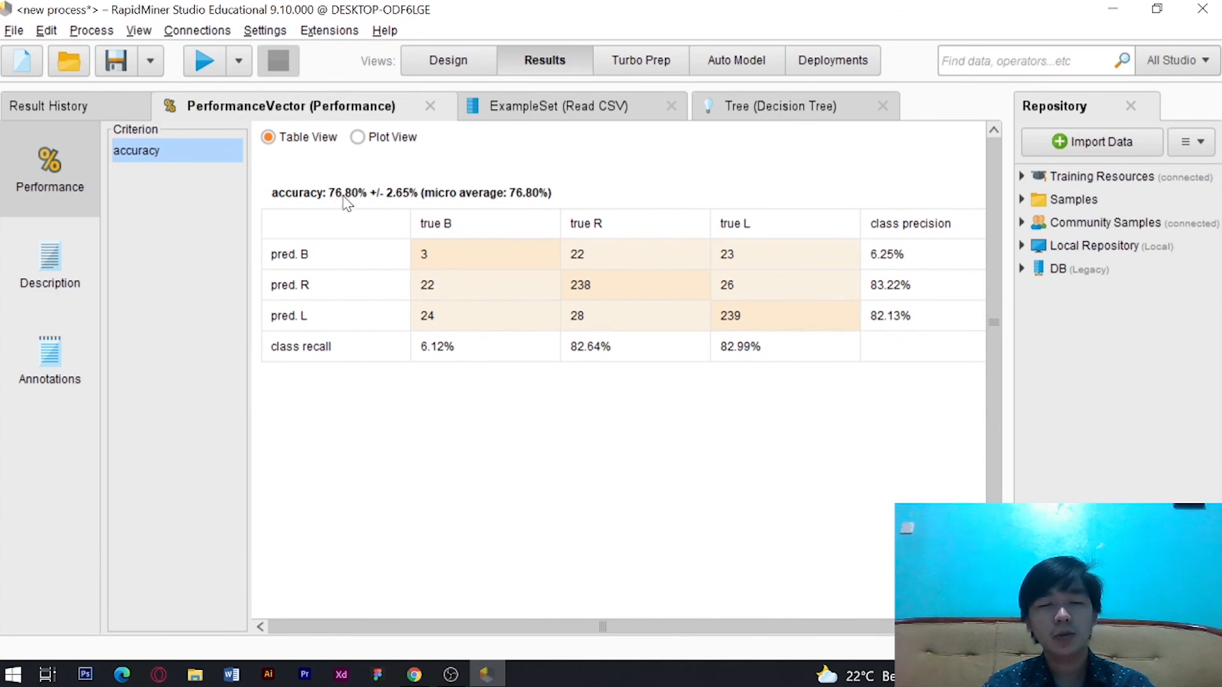
left_click(759, 114)
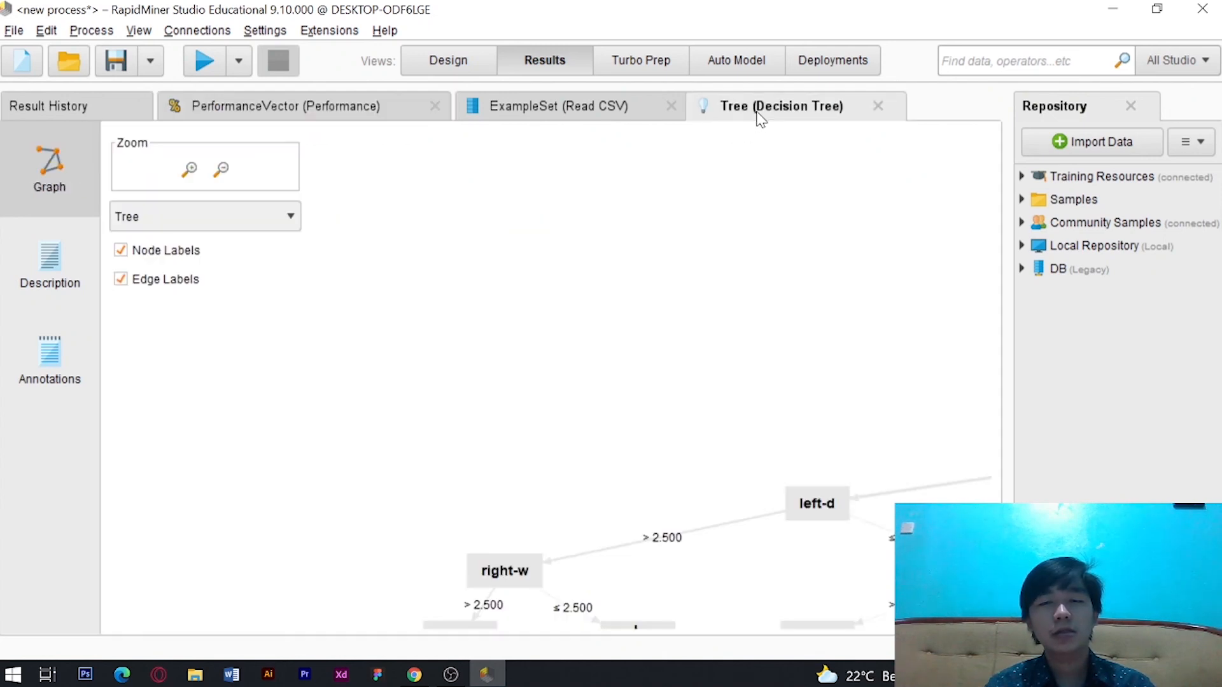
left_click_drag(626, 308, 736, 469)
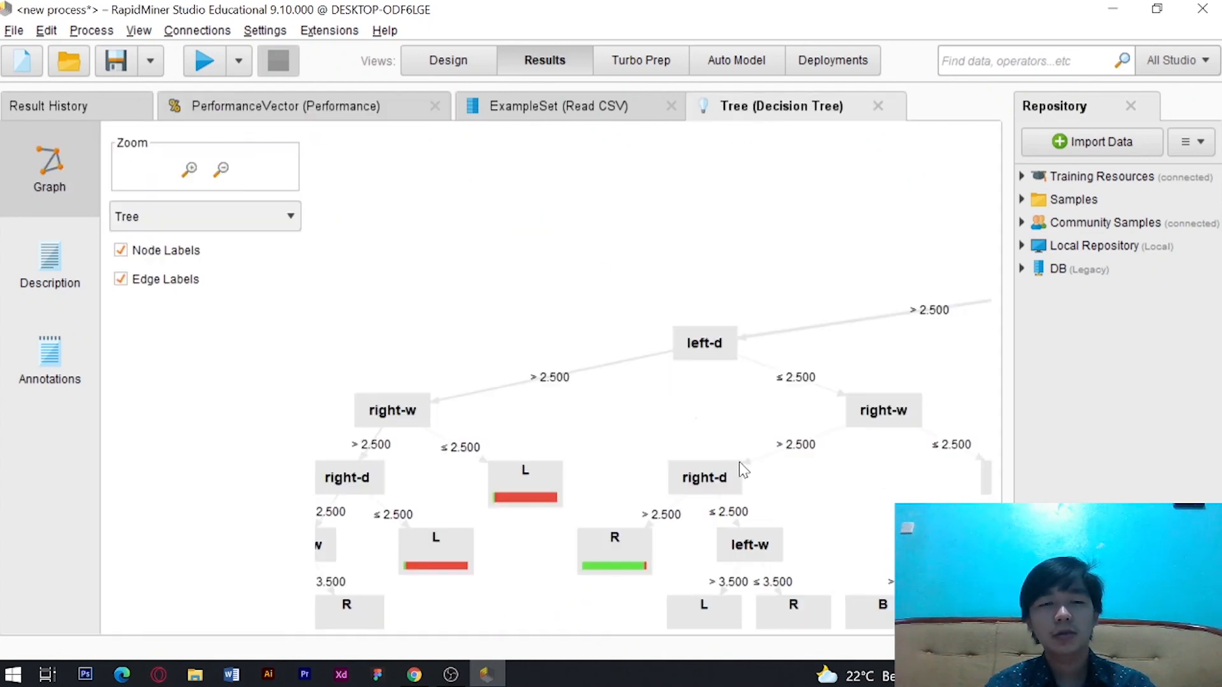
left_click_drag(341, 217, 540, 335)
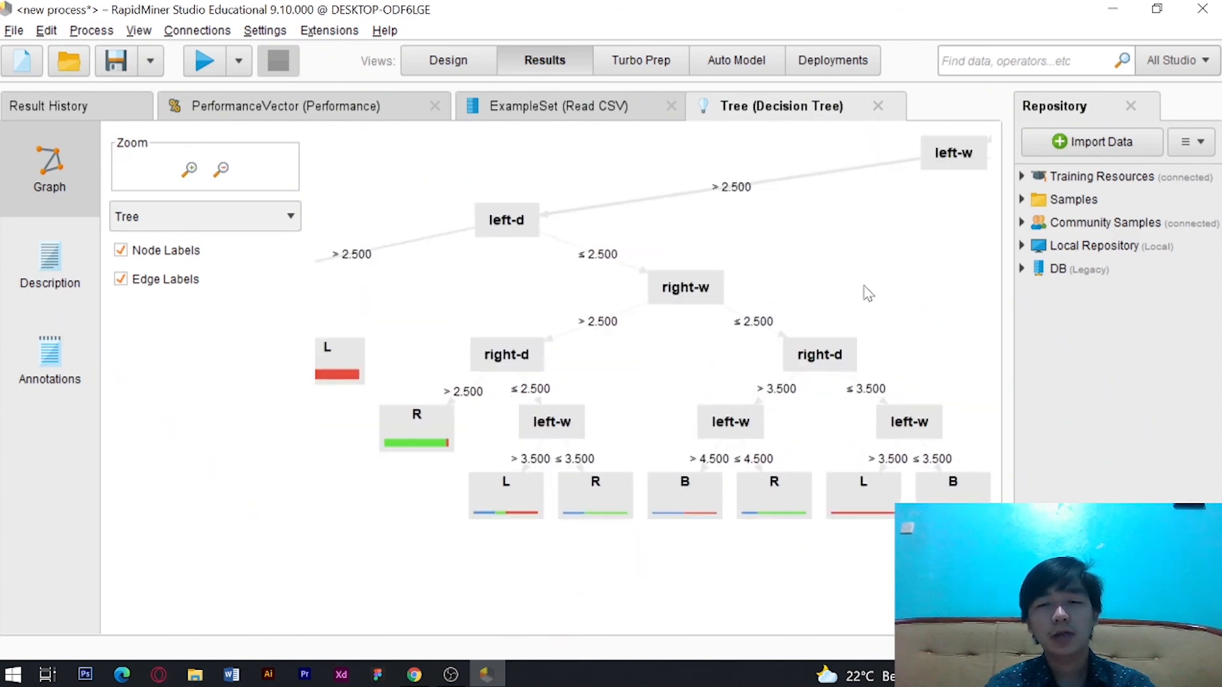
left_click_drag(580, 450, 551, 229)
- Review the Read CSV example set and the performance accuracy table, and return to the process design
left_click(545, 106)
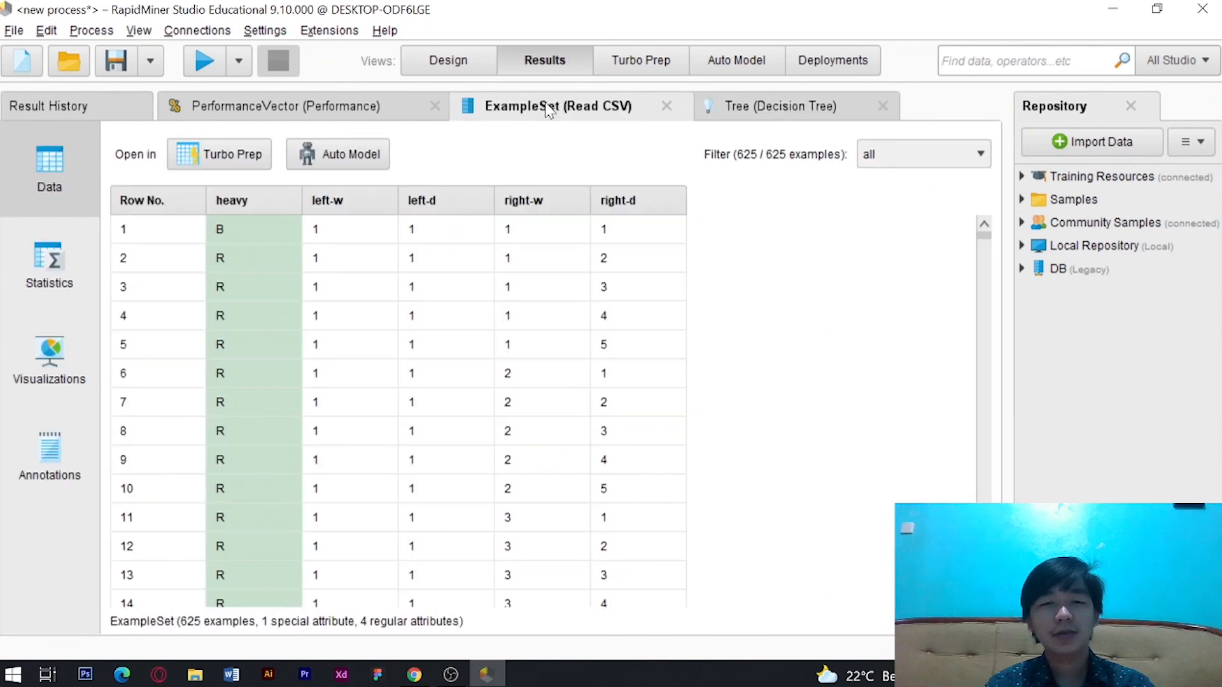
scroll(464, 471, "down", 4)
scroll(464, 474, "up", 4)
left_click(304, 107)
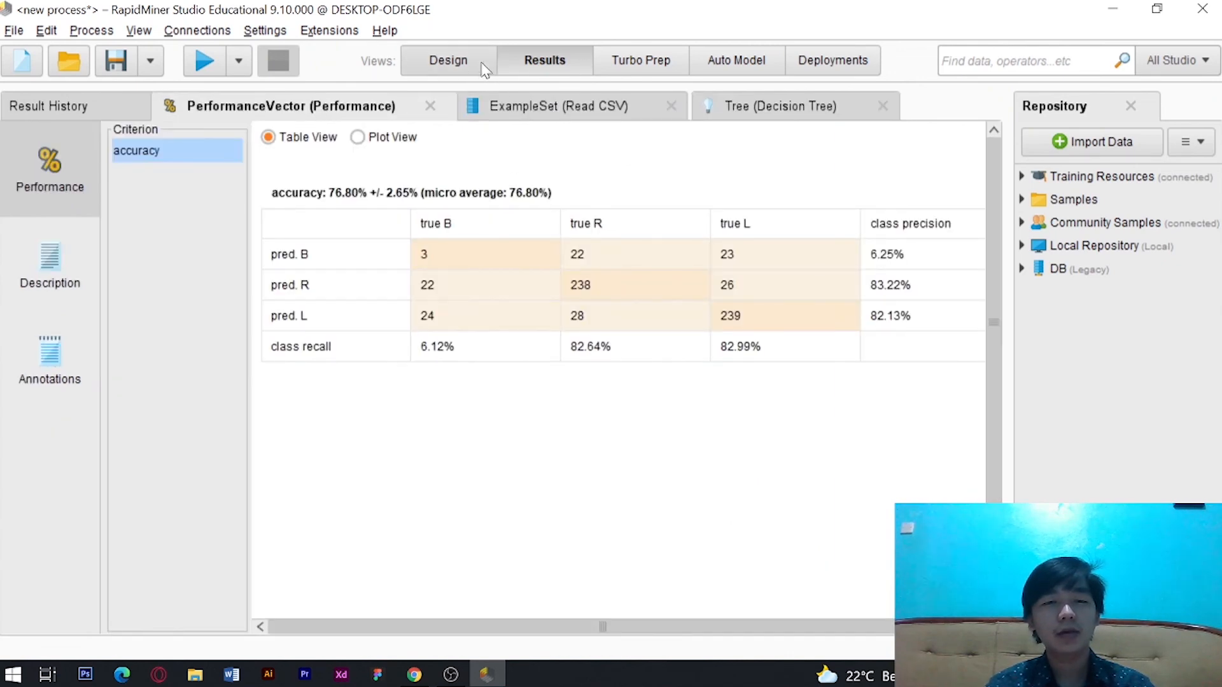
left_click(449, 59)
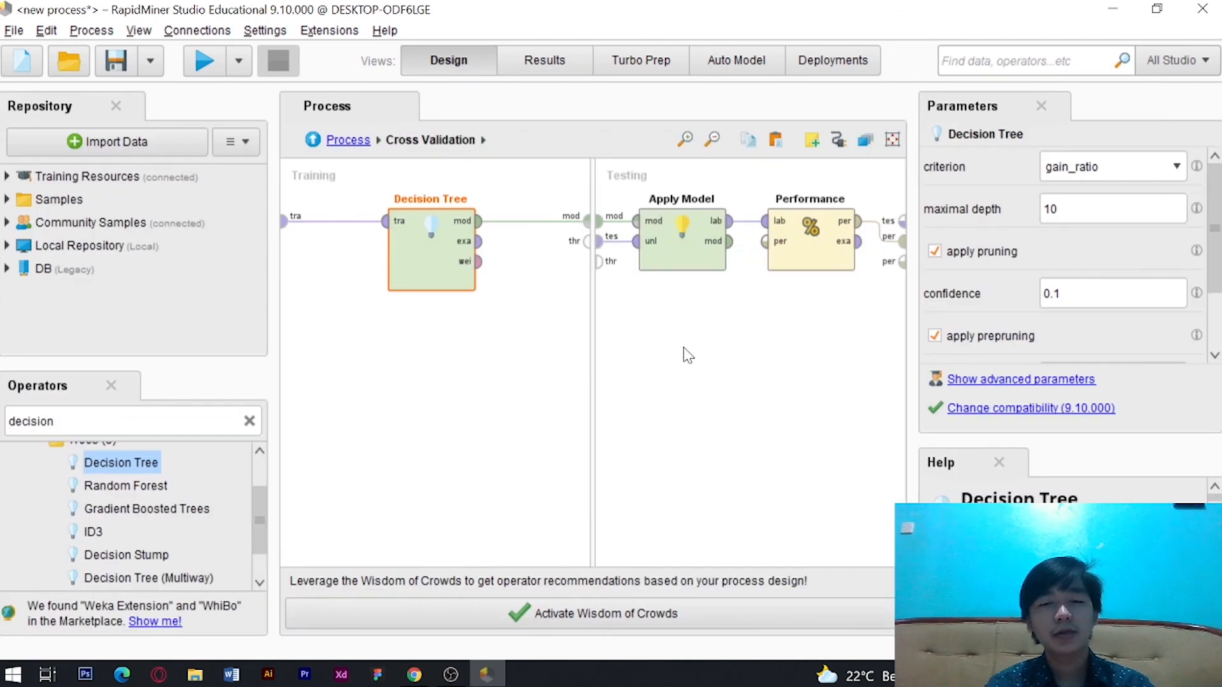